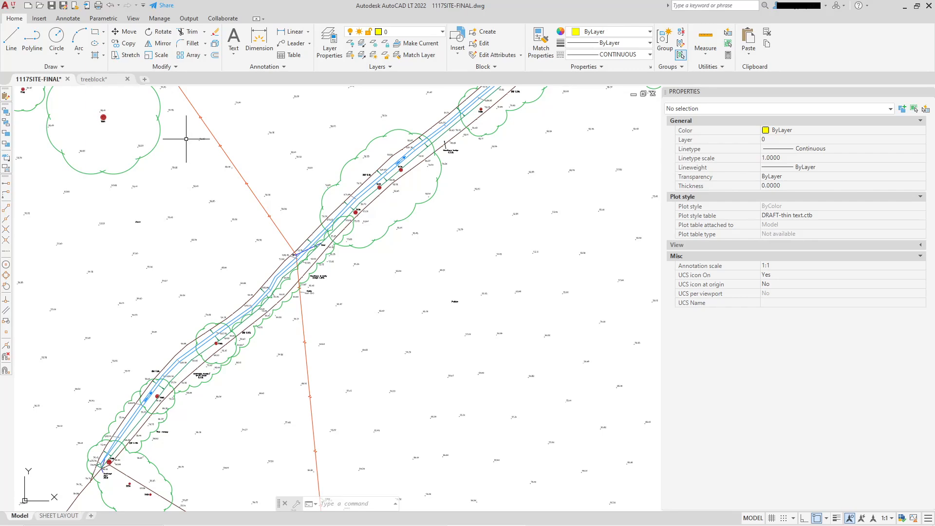
{"action": "scroll", "coordinate": [414, 193], "scroll_direction": "up", "scroll_amount": 3}
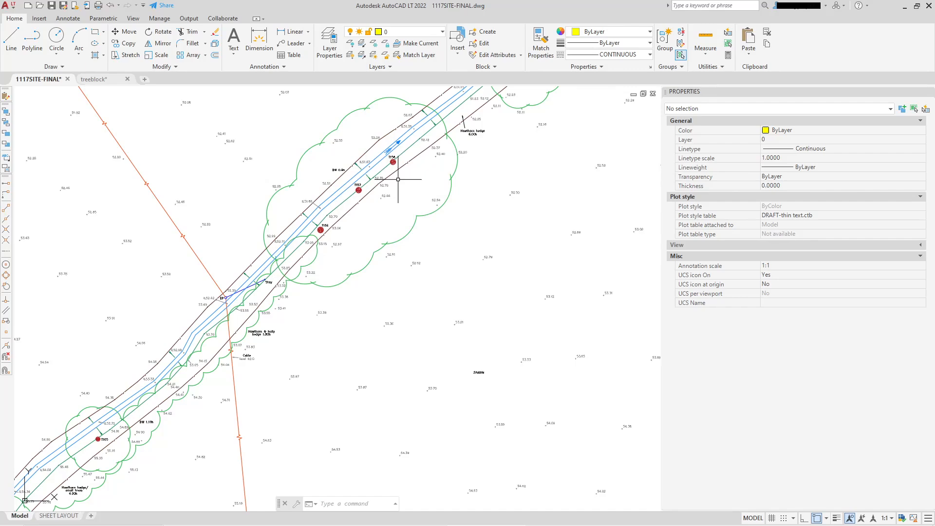
{"action": "scroll", "coordinate": [375, 176], "scroll_direction": "up", "scroll_amount": 2}
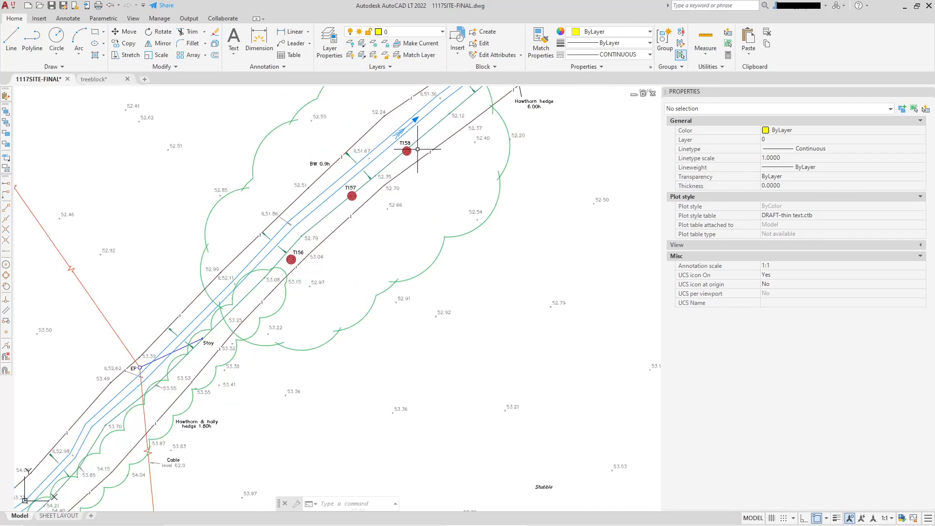
{"action": "scroll", "coordinate": [403, 163], "scroll_direction": "down", "scroll_amount": 2}
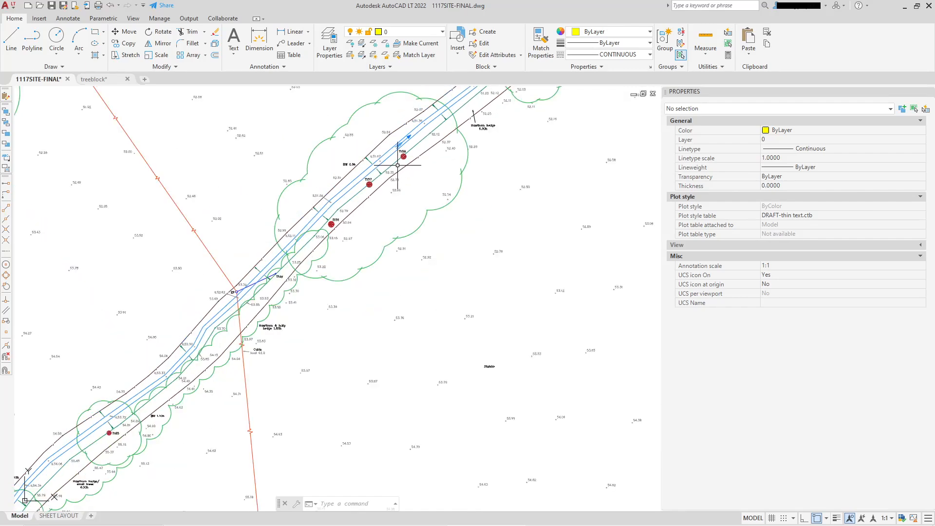
{"action": "middle_click_drag", "start_coordinate": [402, 200], "coordinate": [377, 240]}
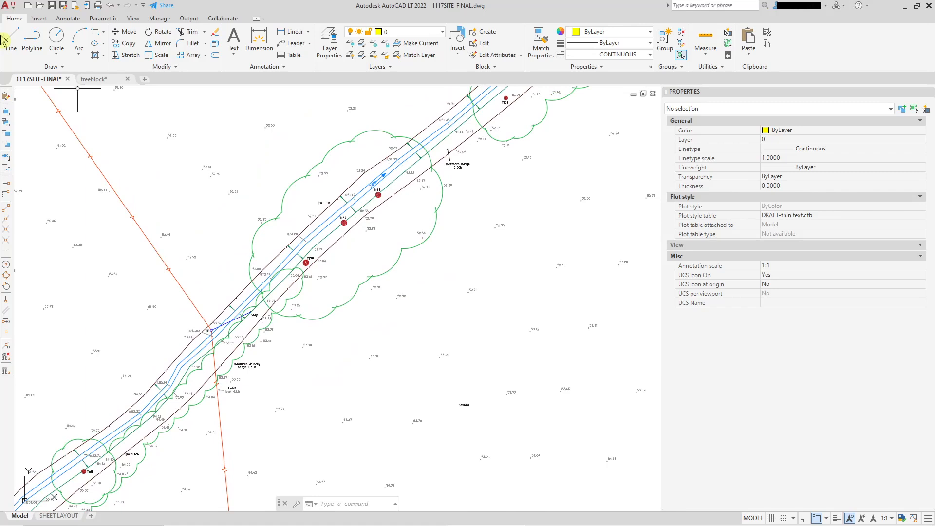
Step: Copy the arb_tree block from the treeblock drawing to the clipboard
{"action": "left_click", "coordinate": [92, 79]}
{"action": "left_click", "coordinate": [224, 149]}
{"action": "left_click", "coordinate": [494, 364]}
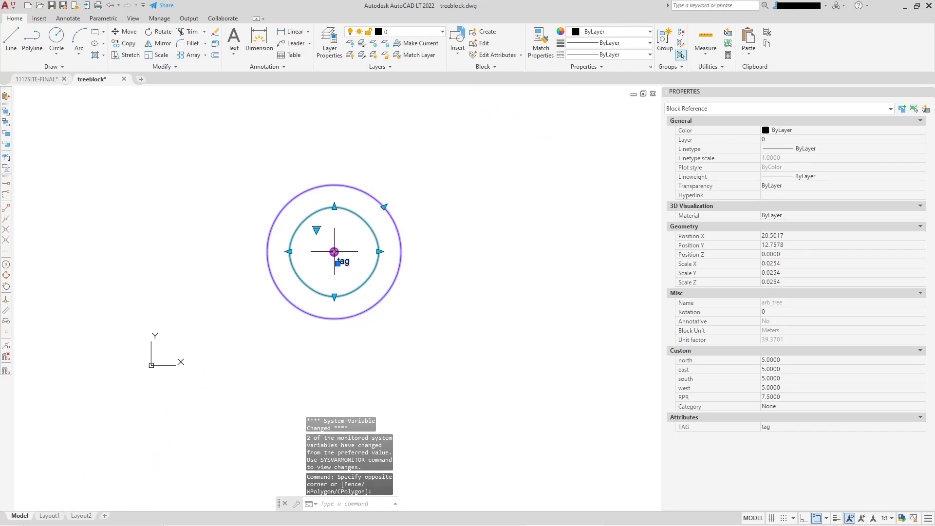
{"action": "right_click", "coordinate": [334, 251]}
{"action": "mouse_move", "coordinate": [382, 316]}
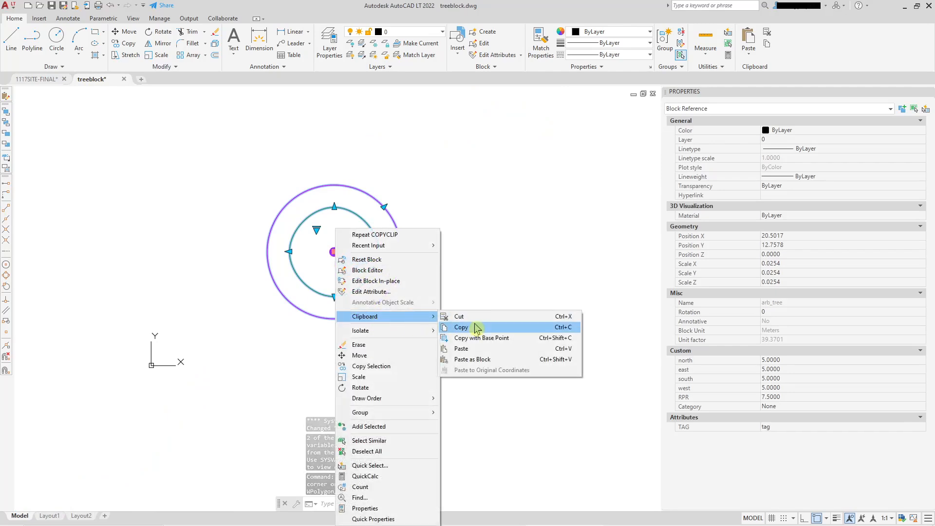
{"action": "left_click", "coordinate": [476, 328]}
Step: Paste the tree block into the 1117SITE-FINAL drawing, in the open field southeast of the T156–T158 tree group
{"action": "left_click", "coordinate": [37, 79]}
{"action": "right_click", "coordinate": [477, 251]}
{"action": "mouse_move", "coordinate": [546, 282]}
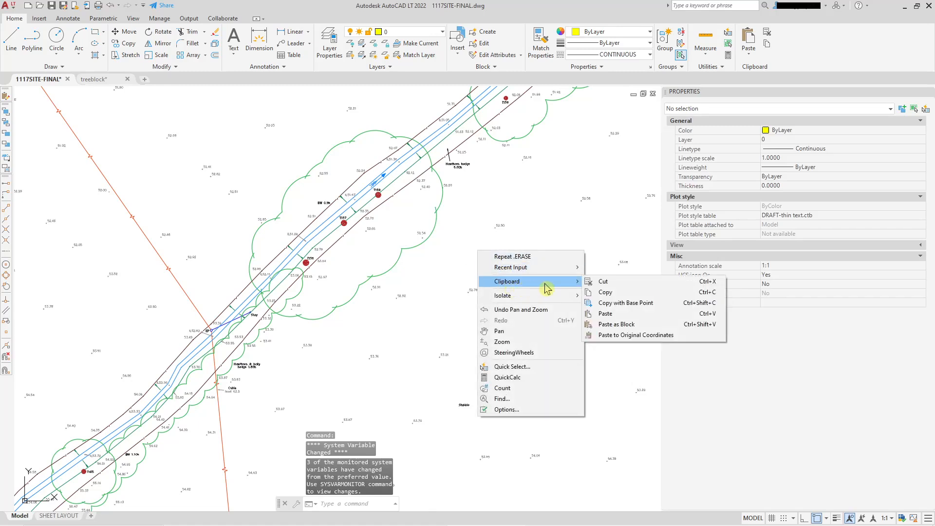
{"action": "left_click", "coordinate": [619, 318]}
{"action": "left_click", "coordinate": [492, 286]}
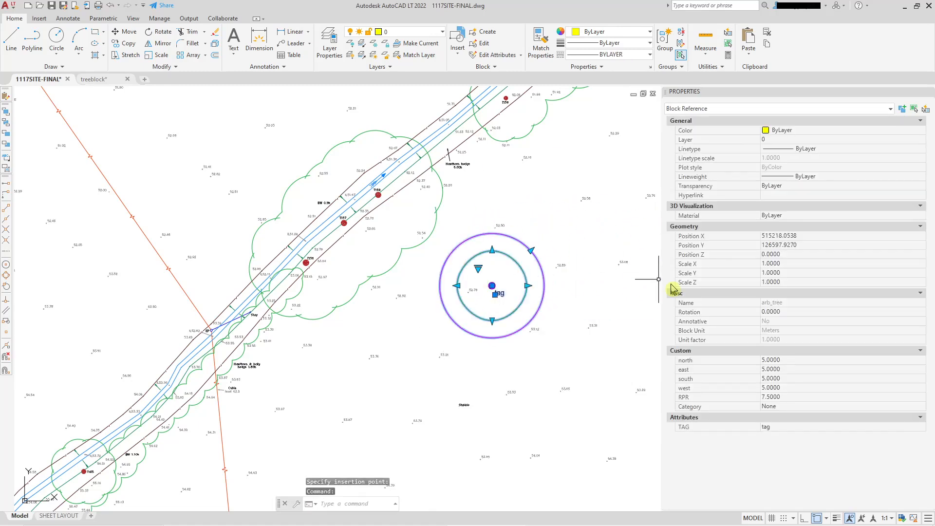
Step: Set the pasted tree block's canopy spreads to north 7, east 8, south 4 and west 7
{"action": "left_click", "coordinate": [791, 360]}
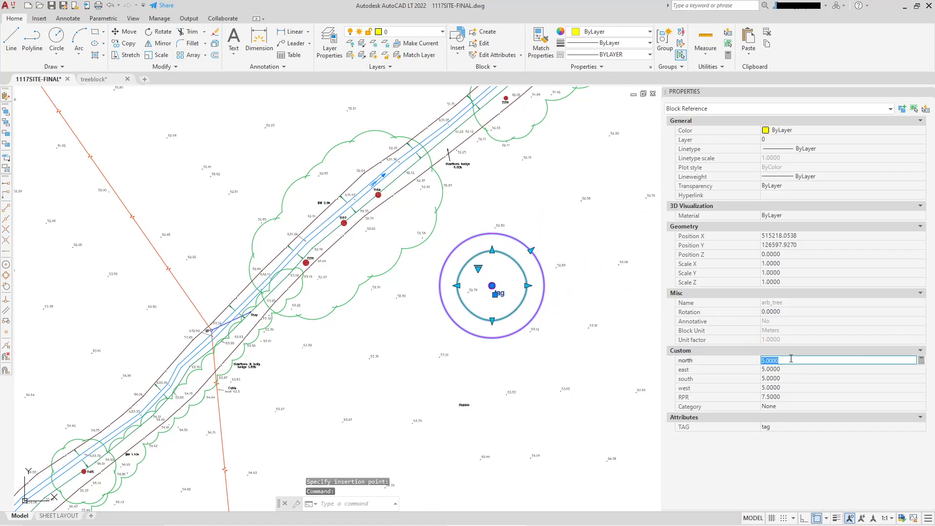
{"action": "type", "text": "7"}
{"action": "left_click", "coordinate": [794, 370]}
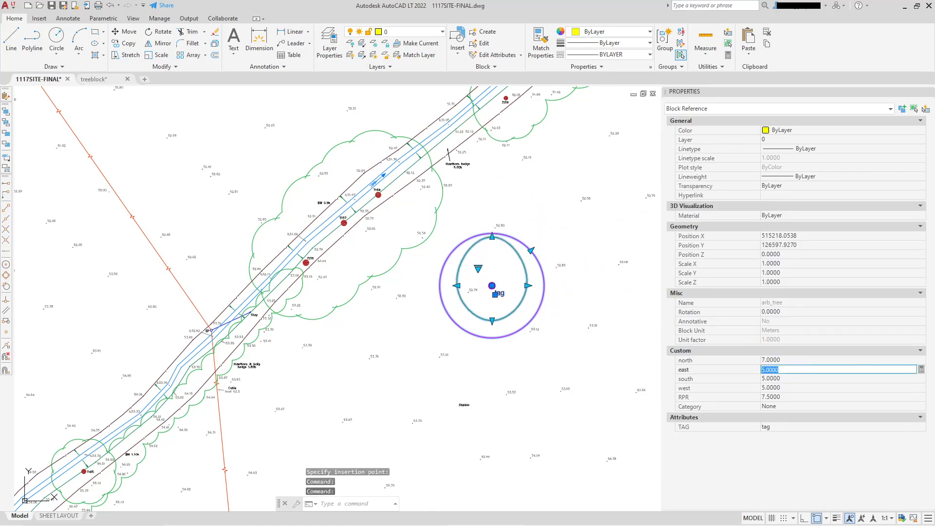
{"action": "type", "text": "8"}
{"action": "left_click", "coordinate": [793, 378]}
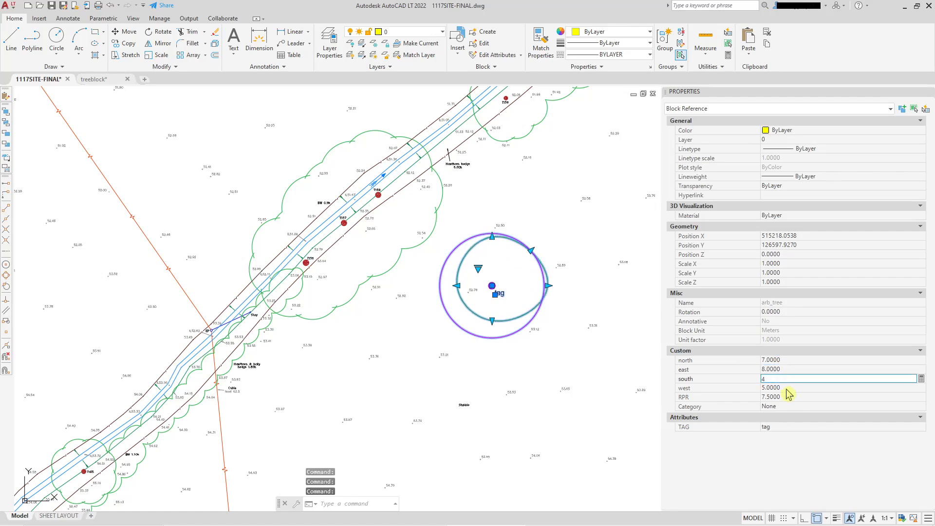
{"action": "left_click", "coordinate": [786, 388]}
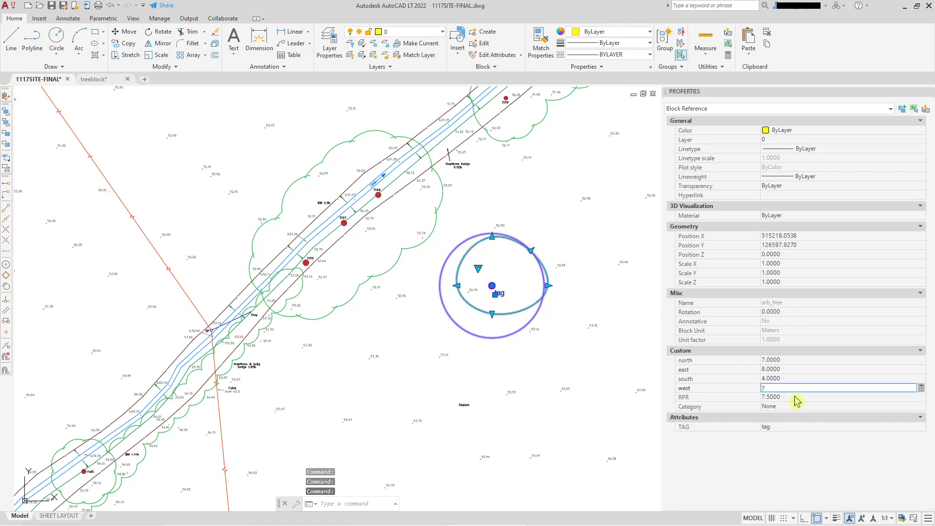
Step: Set the tree block's RPR to 12, its category to B and its tag to G23
{"action": "left_click", "coordinate": [795, 396]}
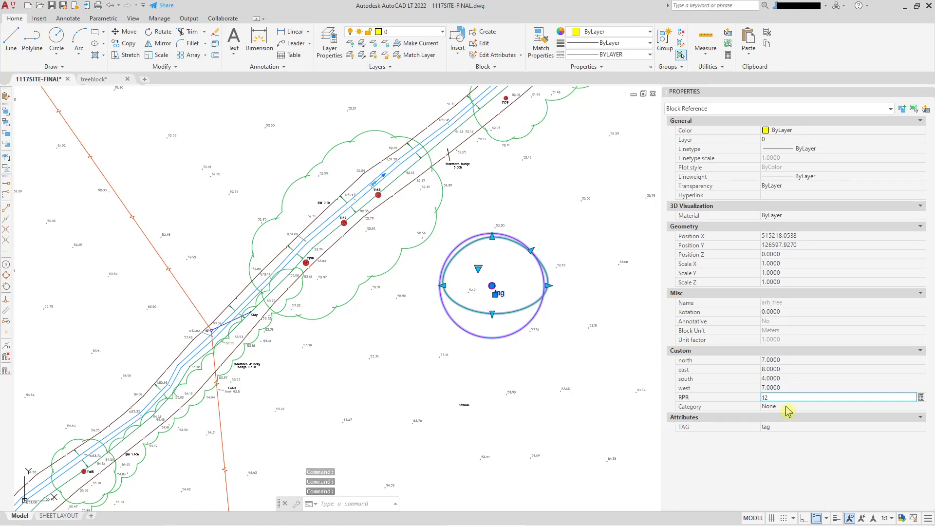
{"action": "left_click", "coordinate": [788, 408]}
{"action": "left_click", "coordinate": [788, 411]}
{"action": "left_click", "coordinate": [779, 434]}
{"action": "left_click", "coordinate": [776, 427]}
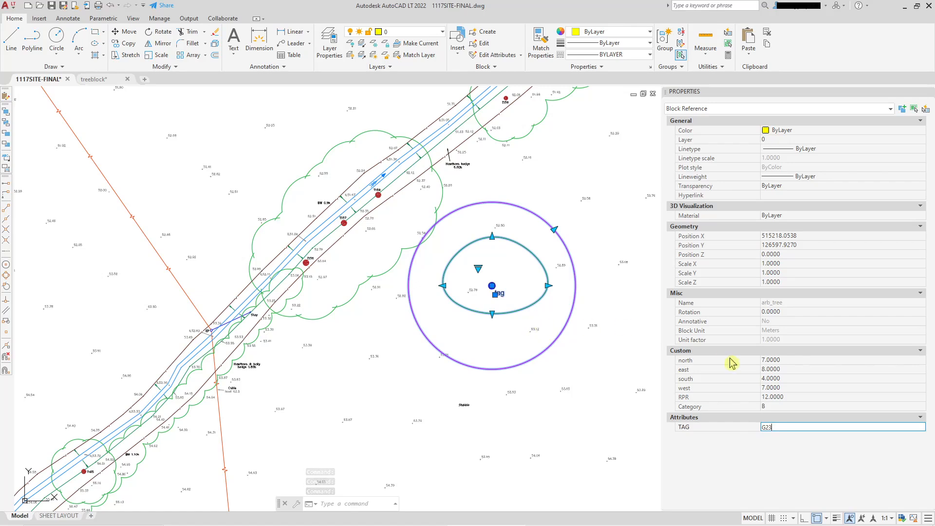
Step: Change the G23 tree block's south canopy spread to 6 and deselect the block
{"action": "left_click", "coordinate": [779, 378]}
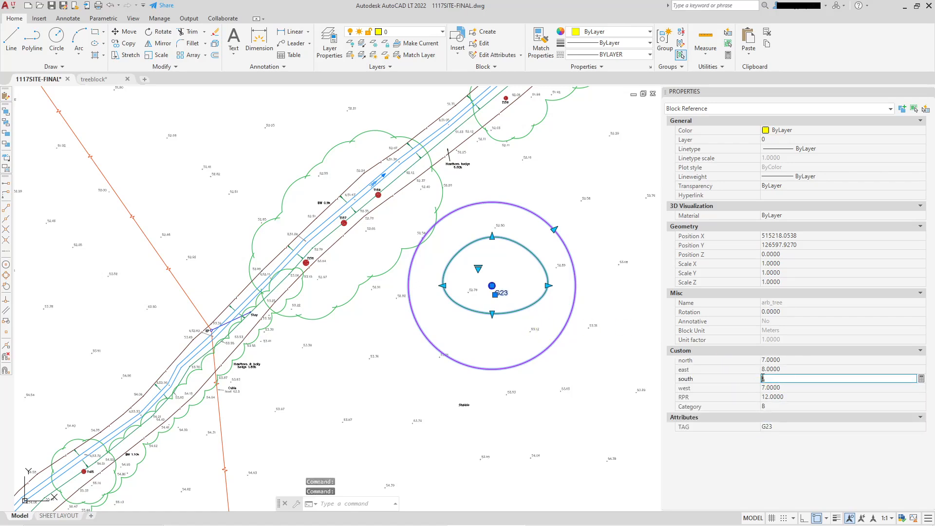
{"action": "type", "text": "6"}
{"action": "key", "text": "Return"}
{"action": "left_click", "coordinate": [604, 331]}
{"action": "key", "text": "Escape"}
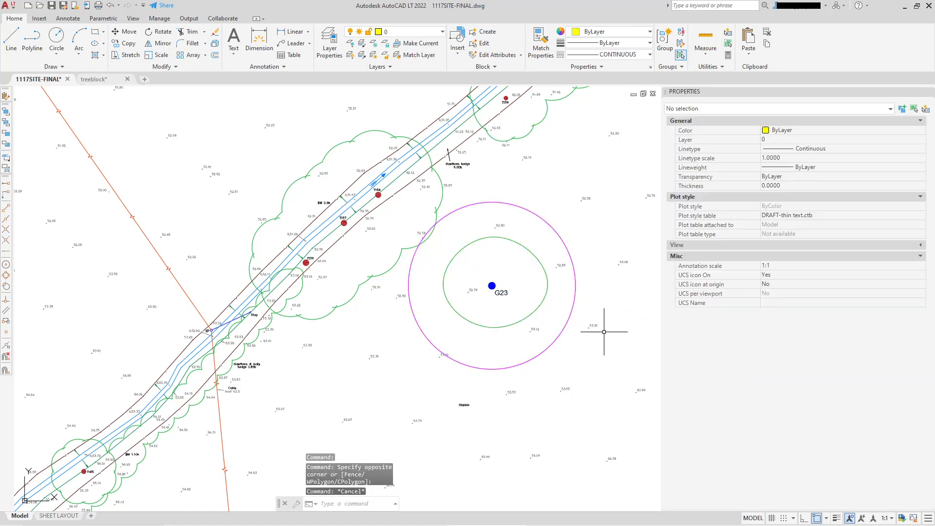
Step: Move the G23 tree block by its centre onto the centre of tree T158
{"action": "left_click", "coordinate": [524, 246]}
{"action": "left_click", "coordinate": [492, 285]}
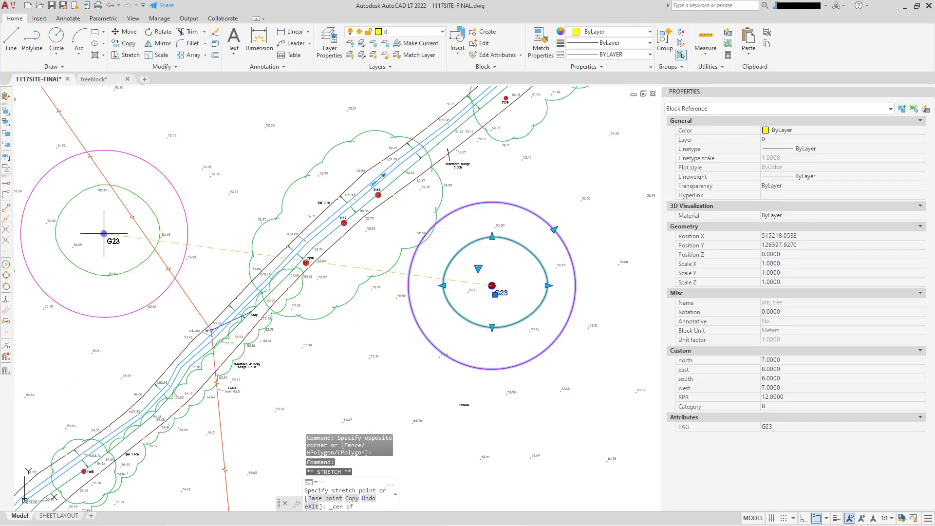
{"action": "scroll", "coordinate": [356, 199], "scroll_direction": "up", "scroll_amount": 6}
{"action": "left_click", "coordinate": [430, 178]}
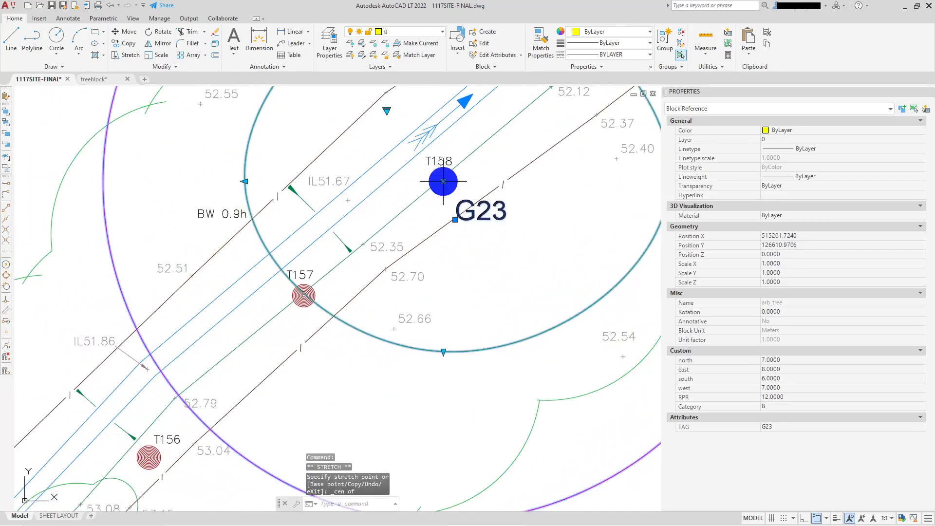
Step: Copy the G23 tree block from the centre of T158 to the centres of trees T157 and T156
{"action": "right_click", "coordinate": [487, 279]}
{"action": "left_click", "coordinate": [540, 367]}
{"action": "left_click", "coordinate": [7, 265]}
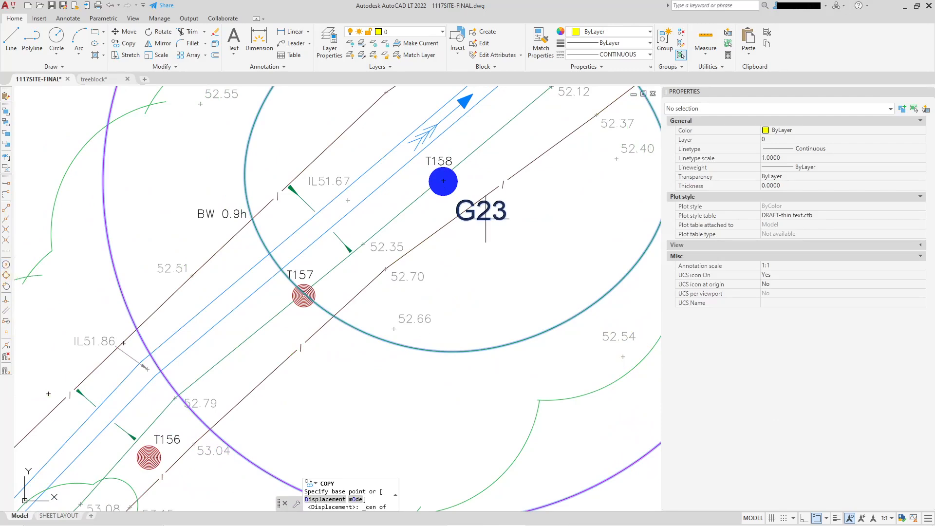
{"action": "left_click", "coordinate": [443, 180]}
{"action": "left_click", "coordinate": [6, 264]}
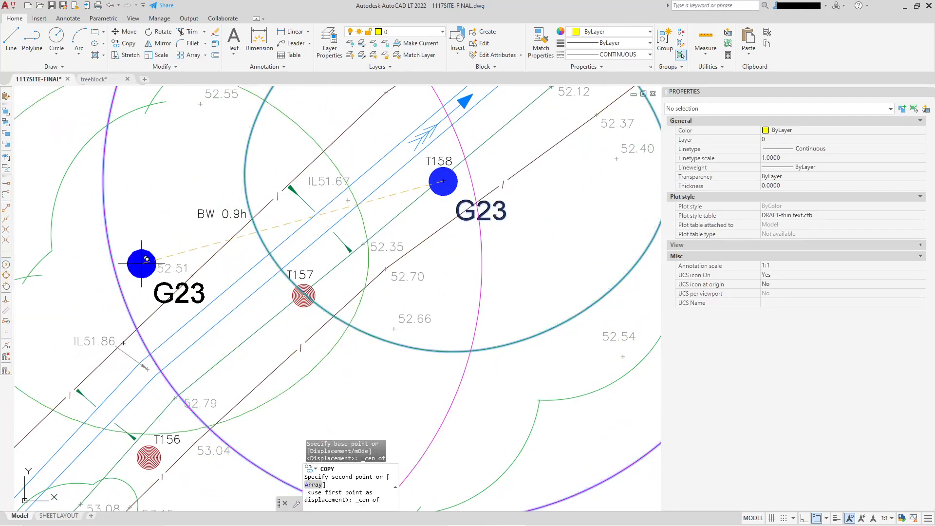
{"action": "left_click", "coordinate": [304, 295]}
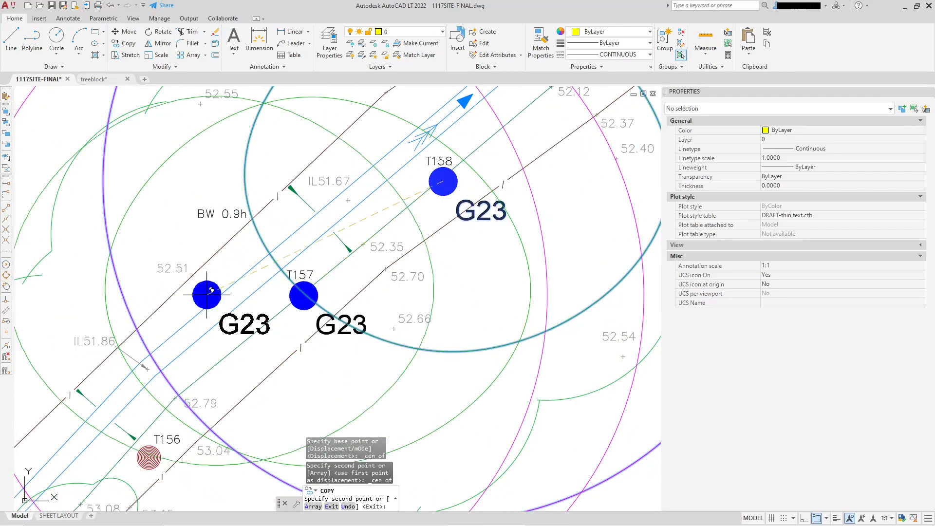
{"action": "left_click", "coordinate": [6, 264]}
{"action": "left_click", "coordinate": [148, 458]}
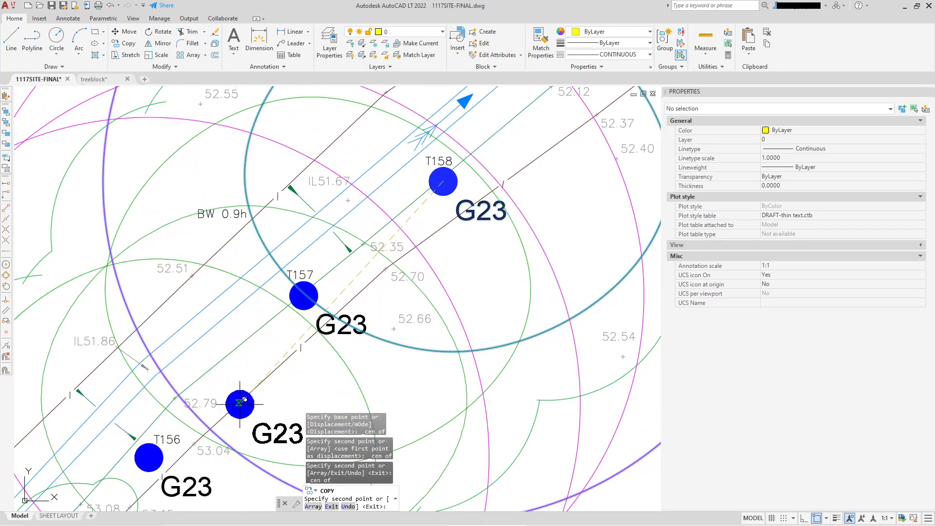
{"action": "right_click", "coordinate": [240, 403]}
{"action": "left_click", "coordinate": [263, 277]}
Step: Draw a closed four-point polyline through the outer intersections where the middle G23 magenta circle crosses its two neighbours
{"action": "scroll", "coordinate": [397, 268], "scroll_direction": "down", "scroll_amount": 5}
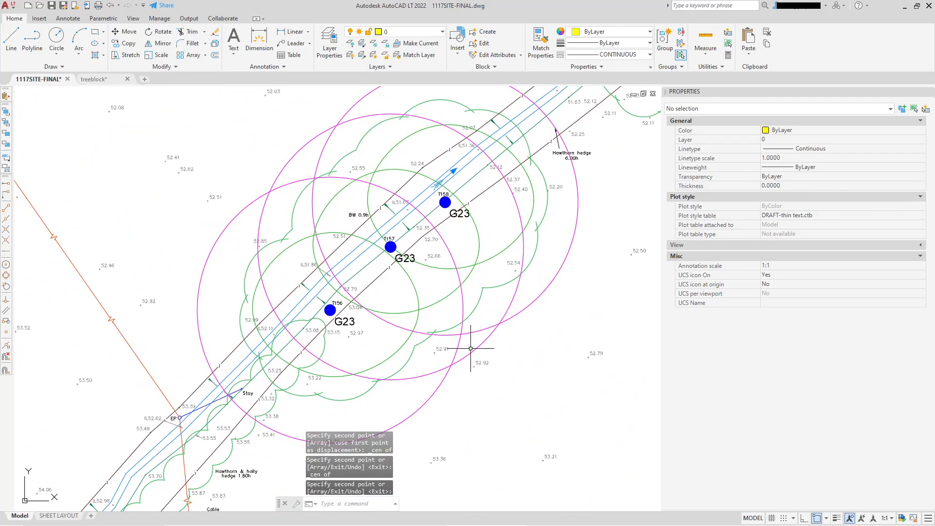
{"action": "scroll", "coordinate": [472, 316], "scroll_direction": "down", "scroll_amount": 3}
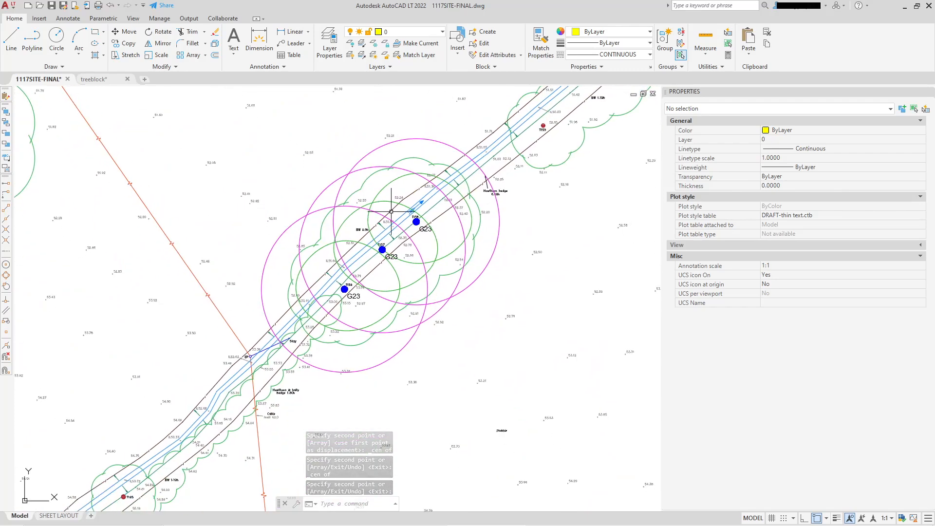
{"action": "middle_click_drag", "start_coordinate": [486, 292], "coordinate": [480, 307]}
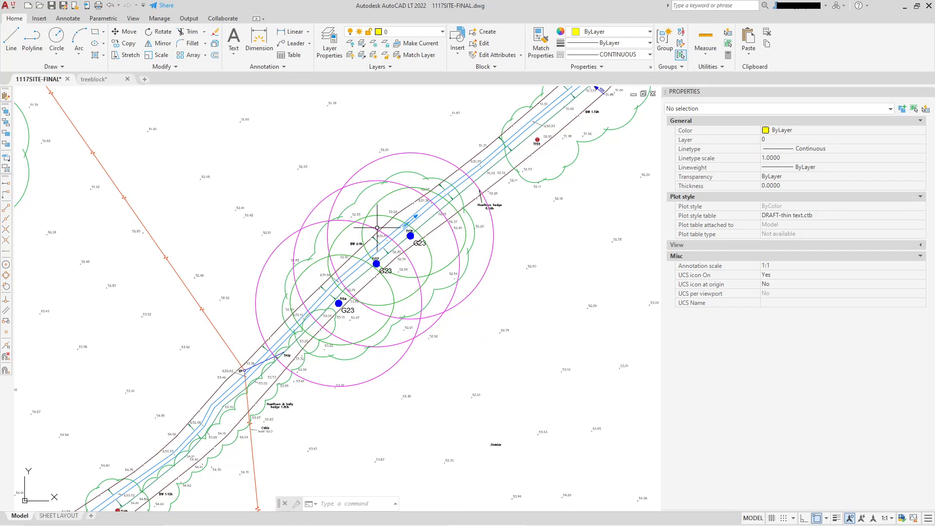
{"action": "mouse_move", "coordinate": [387, 270]}
{"action": "left_click", "coordinate": [32, 39]}
{"action": "left_click", "coordinate": [414, 337]}
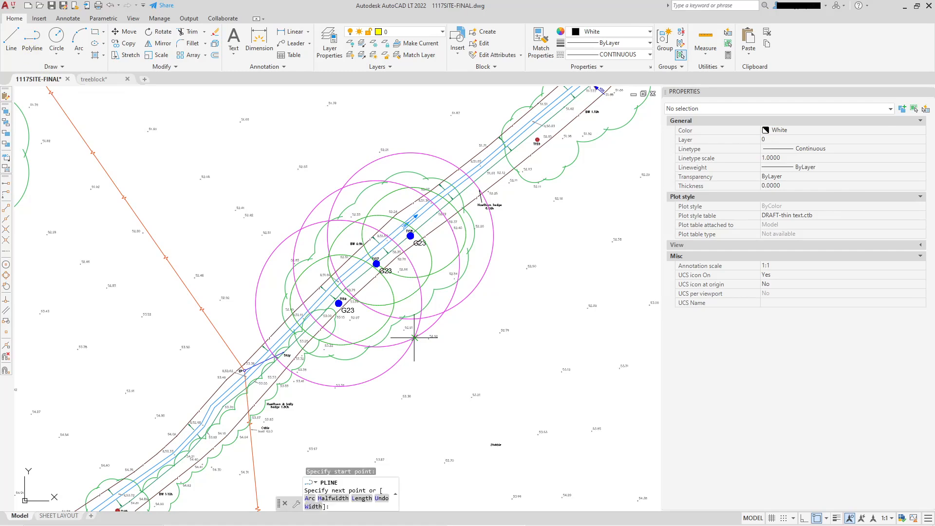
{"action": "left_click", "coordinate": [301, 228]}
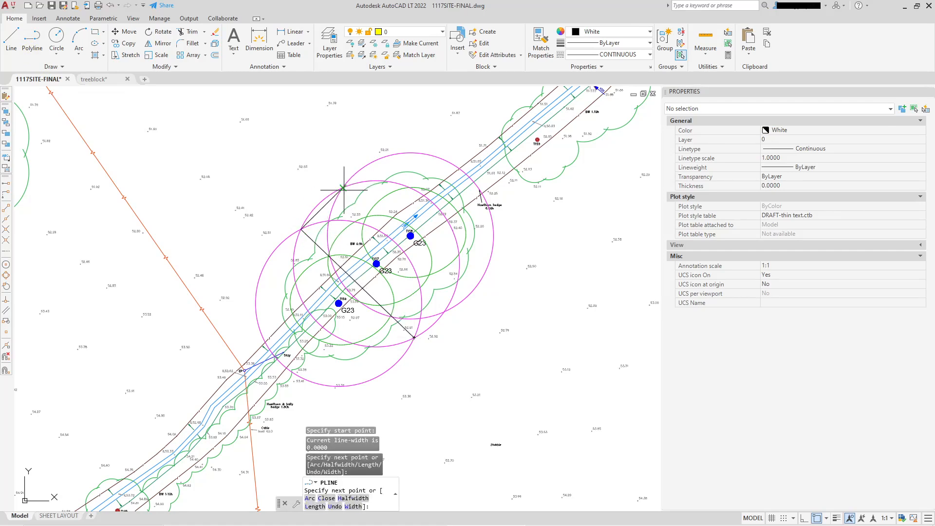
{"action": "left_click", "coordinate": [344, 187]}
{"action": "left_click", "coordinate": [444, 310]}
{"action": "right_click", "coordinate": [539, 302]}
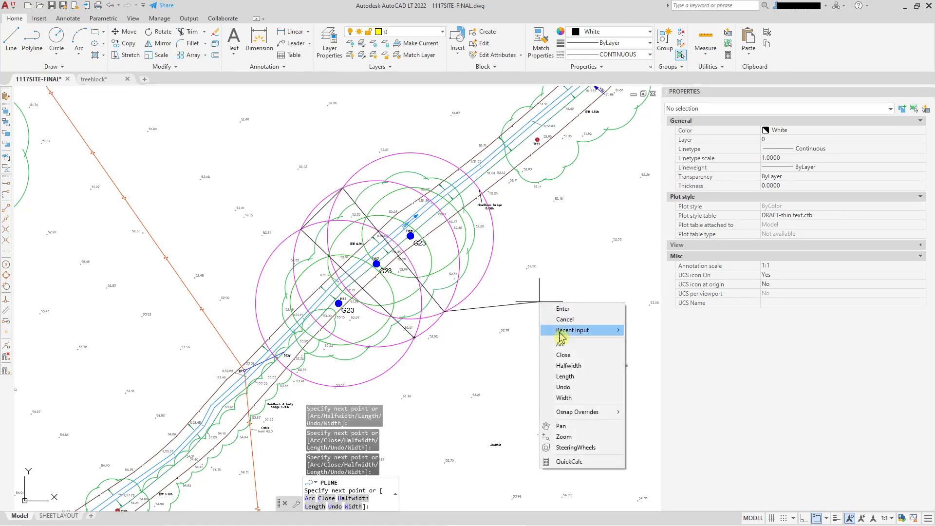
{"action": "left_click", "coordinate": [564, 355]}
Step: Convert the polyline's two long segments to arcs following the outer magenta circles around T158 and T156
{"action": "left_click", "coordinate": [435, 300]}
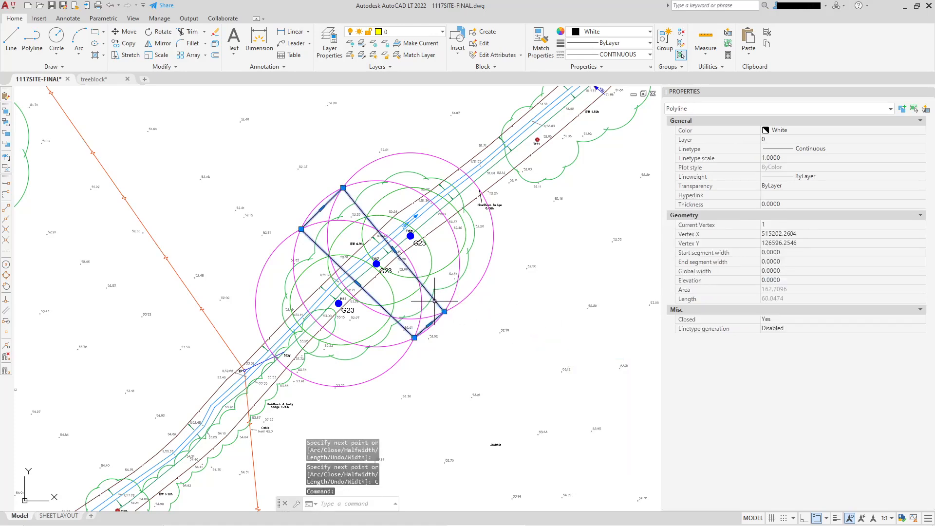
{"action": "mouse_move", "coordinate": [393, 249]}
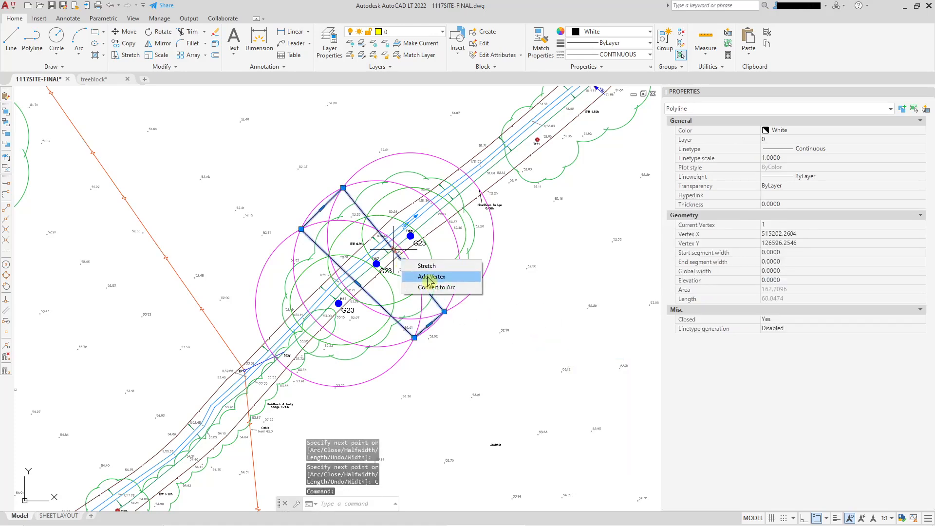
{"action": "left_click", "coordinate": [443, 288]}
{"action": "left_click", "coordinate": [475, 181]}
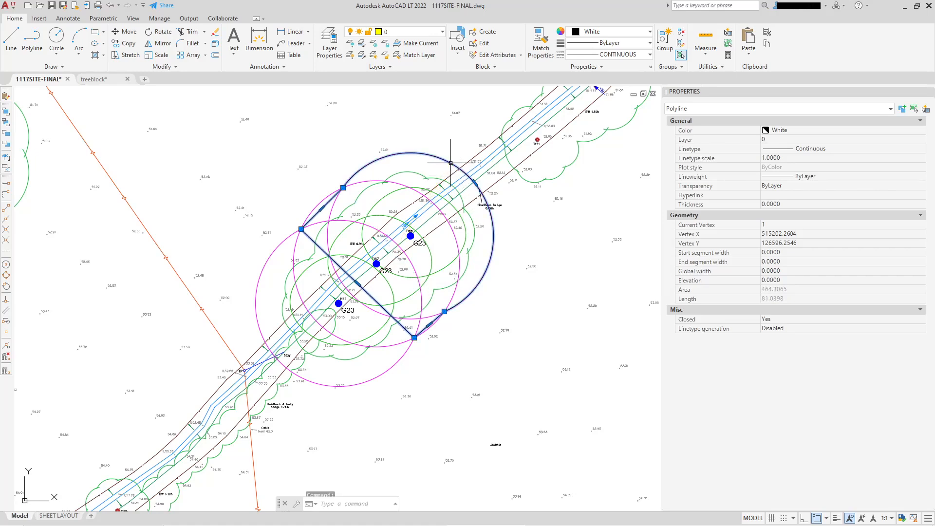
{"action": "mouse_move", "coordinate": [358, 282]}
{"action": "left_click", "coordinate": [389, 324]}
{"action": "left_click", "coordinate": [314, 380]}
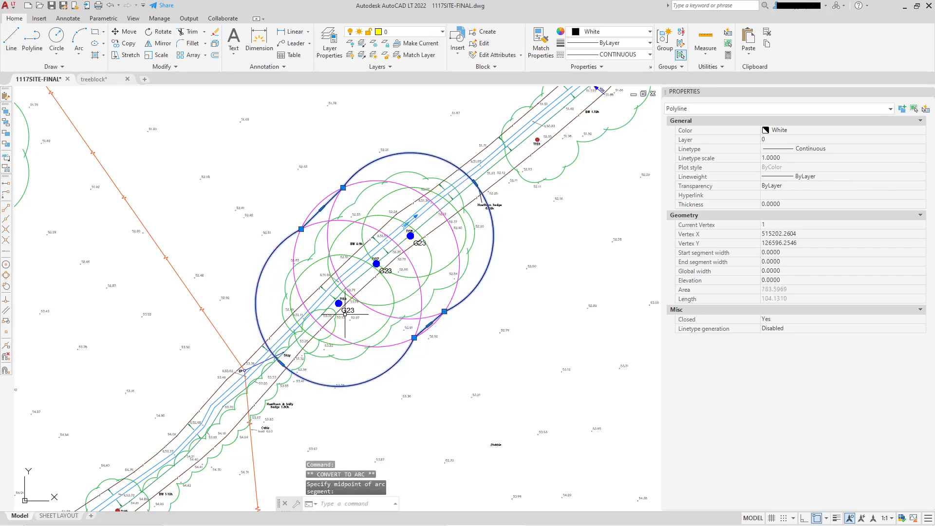
Step: Convert the polyline's two short segments to arcs following the middle magenta circle around T157
{"action": "mouse_move", "coordinate": [322, 209]}
{"action": "left_click", "coordinate": [359, 247]}
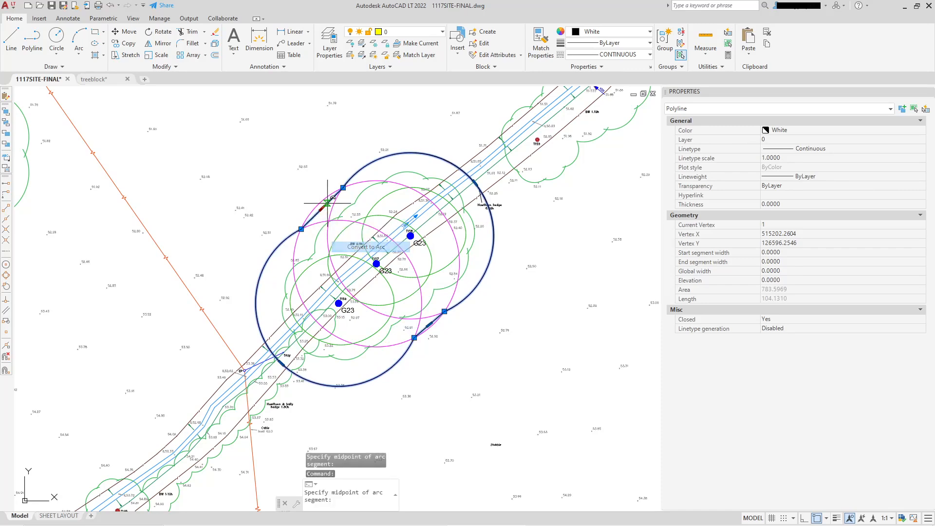
{"action": "left_click", "coordinate": [318, 204]}
{"action": "mouse_move", "coordinate": [429, 324]}
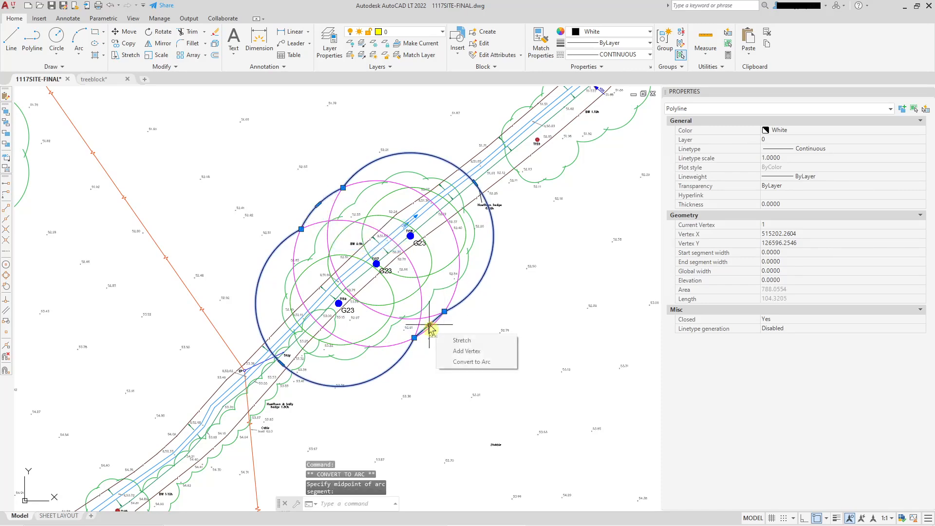
{"action": "left_click", "coordinate": [456, 361]}
{"action": "scroll", "coordinate": [432, 322], "scroll_direction": "up", "scroll_amount": 5}
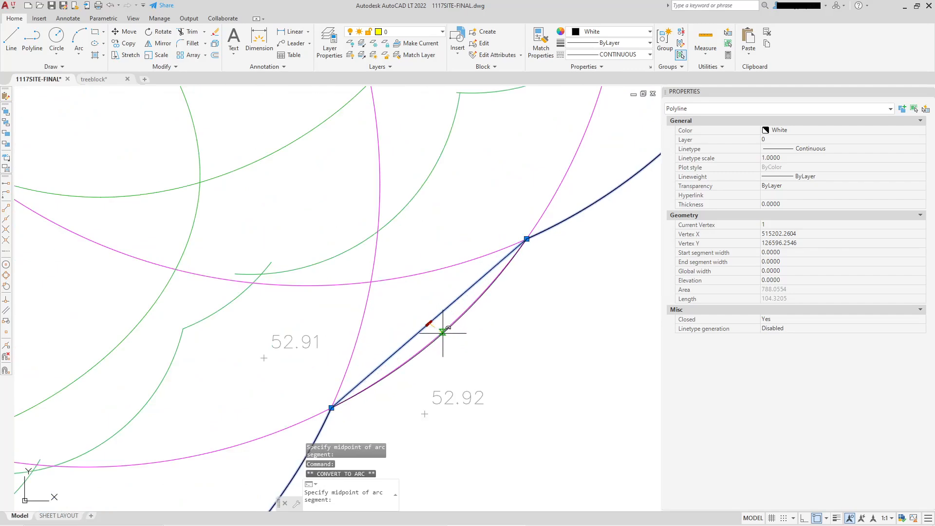
{"action": "left_click", "coordinate": [432, 325]}
{"action": "scroll", "coordinate": [487, 343], "scroll_direction": "down", "scroll_amount": 5}
{"action": "key", "text": "Escape"}
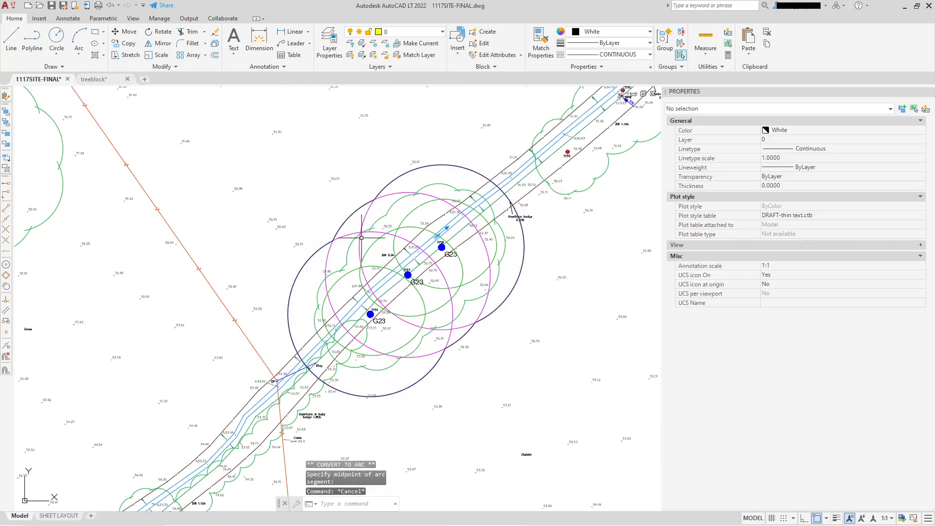
Step: Set the colour of the combined outline polyline to Magenta
{"action": "left_click", "coordinate": [522, 289]}
{"action": "left_click", "coordinate": [810, 133]}
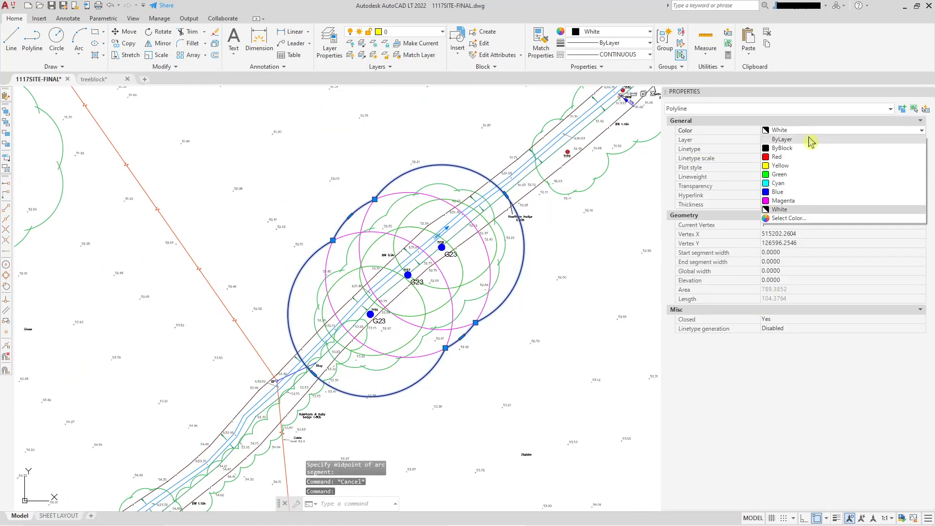
{"action": "left_click", "coordinate": [791, 204]}
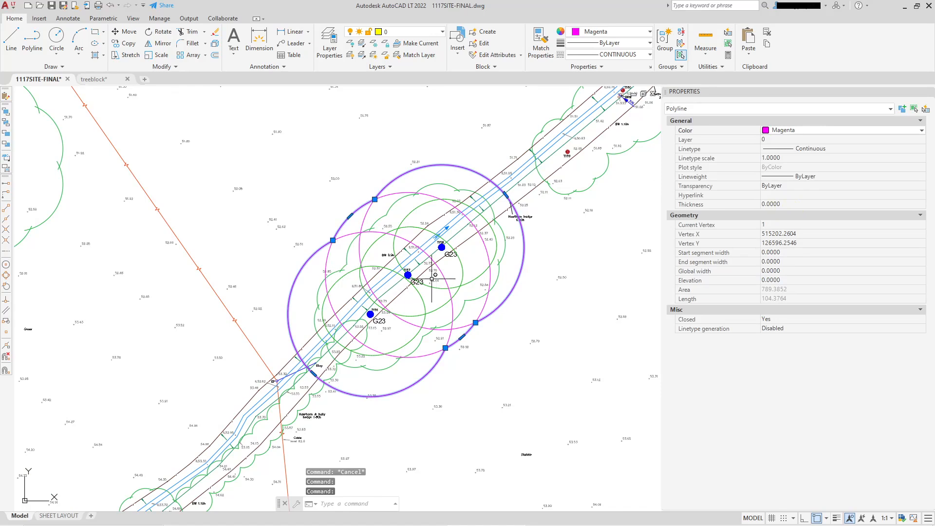
{"action": "key", "text": "Escape"}
Step: Freeze the arb_rpa layer to hide the individual root protection circles of the G23 blocks
{"action": "left_click", "coordinate": [430, 191]}
{"action": "left_click", "coordinate": [428, 198]}
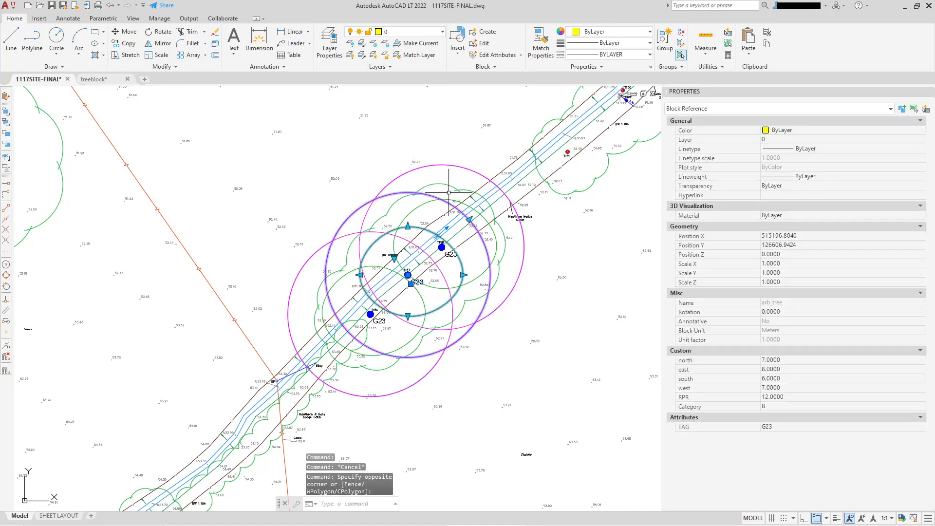
{"action": "key", "text": "Escape"}
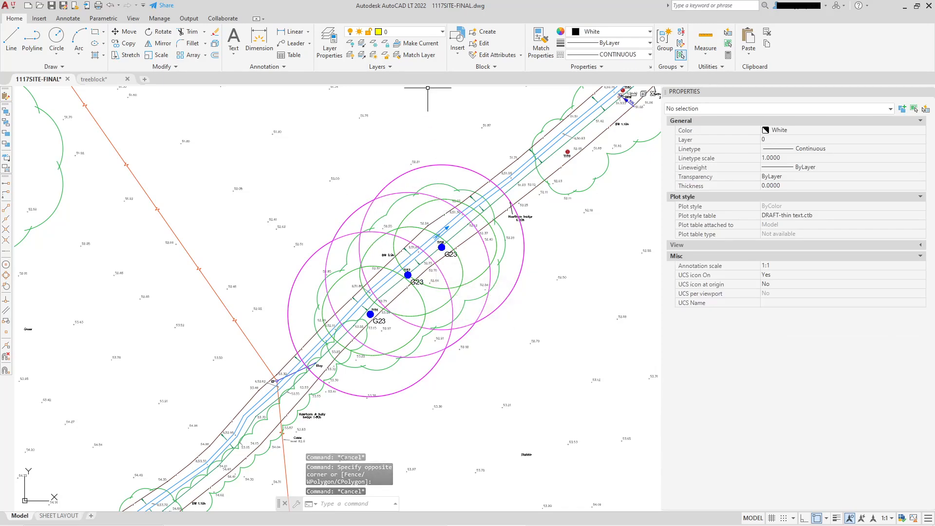
{"action": "left_click", "coordinate": [442, 32]}
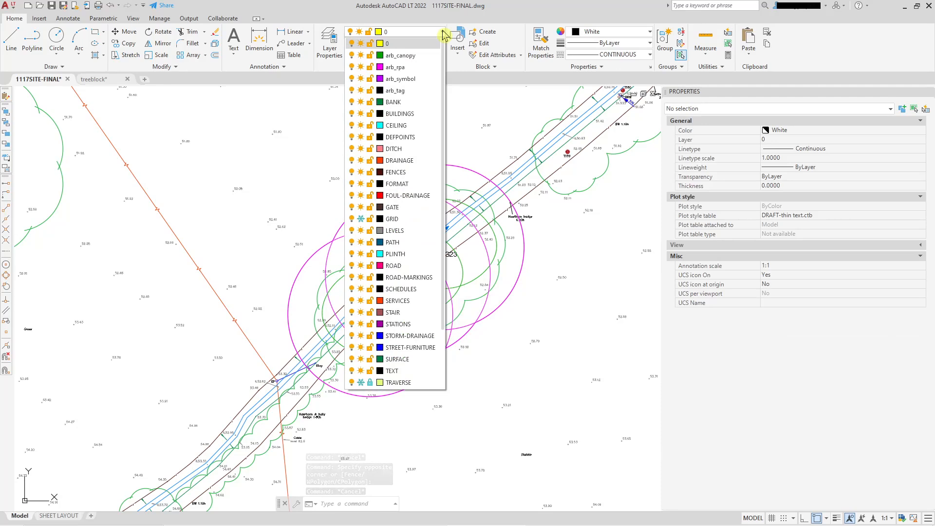
{"action": "left_click", "coordinate": [361, 68]}
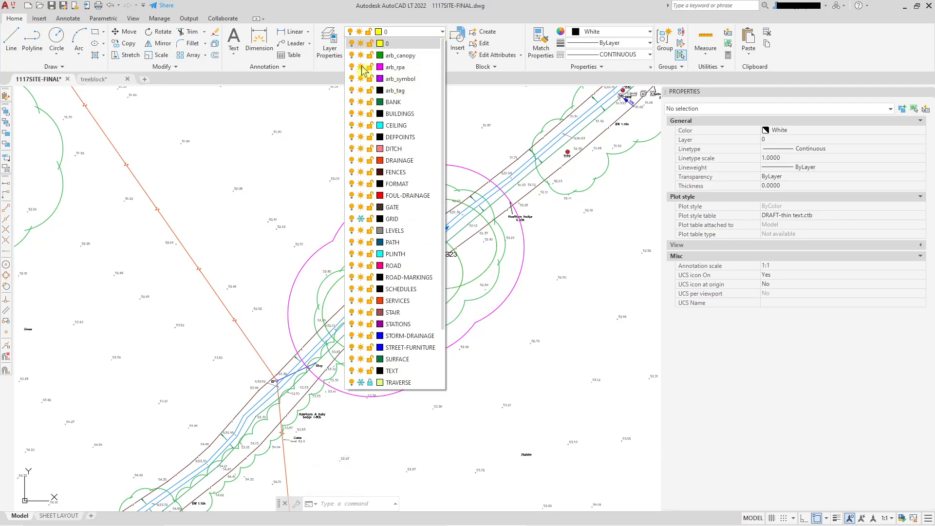
{"action": "middle_click_drag", "start_coordinate": [497, 366], "coordinate": [474, 262]}
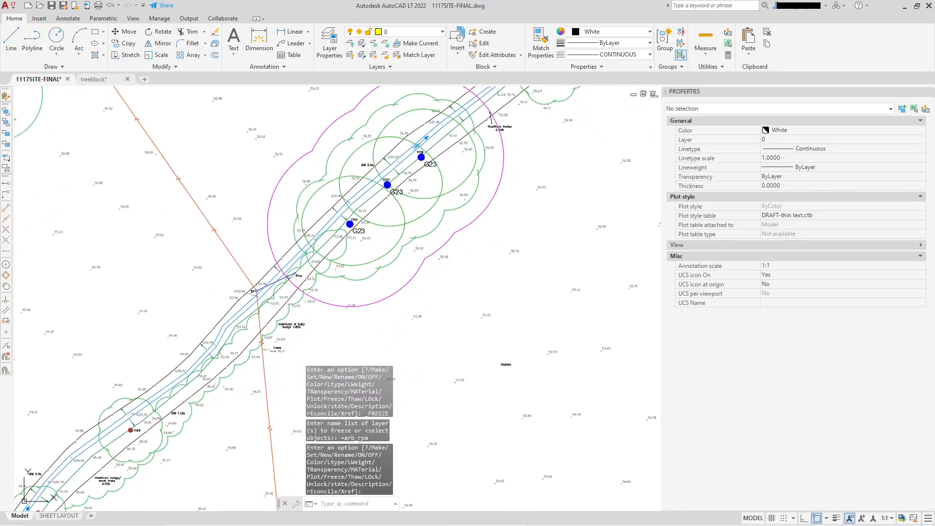
{"action": "middle_click_drag", "start_coordinate": [324, 251], "coordinate": [318, 280]}
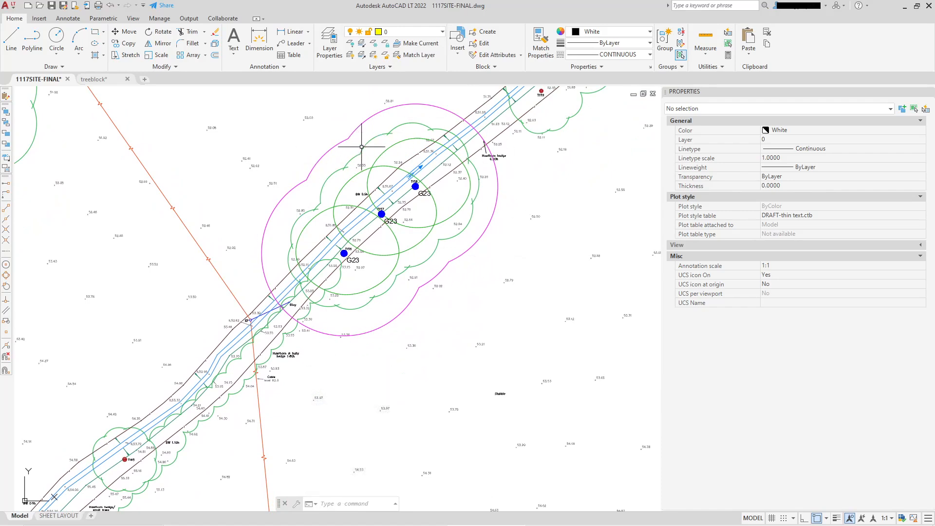
Step: Identify the layer of the surveyed canopy outline around the G23 trees and freeze that layer, TREE-CANOPIES
{"action": "left_click", "coordinate": [404, 125]}
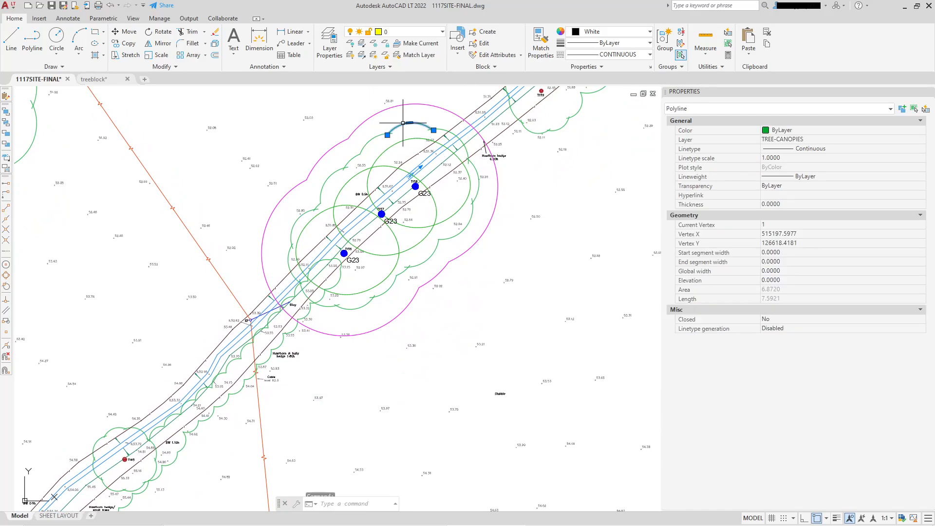
{"action": "left_click", "coordinate": [445, 34]}
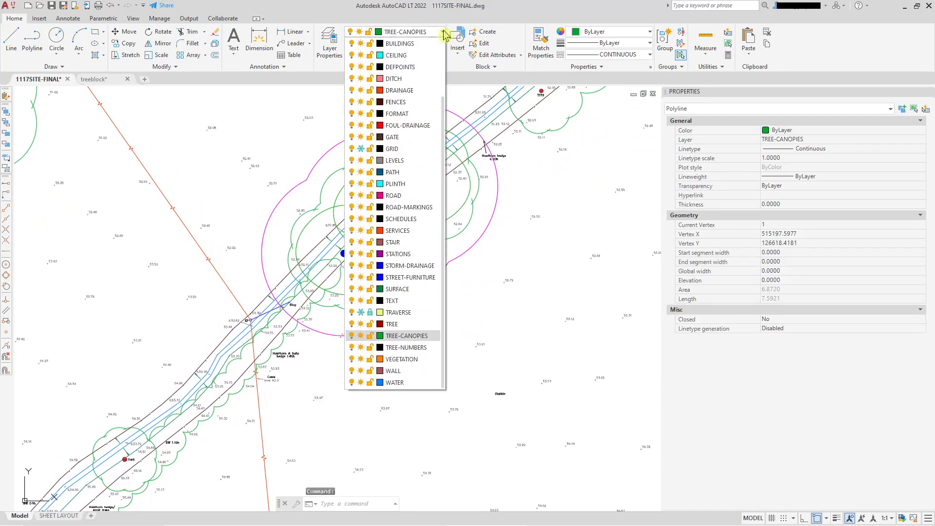
{"action": "left_click", "coordinate": [361, 335]}
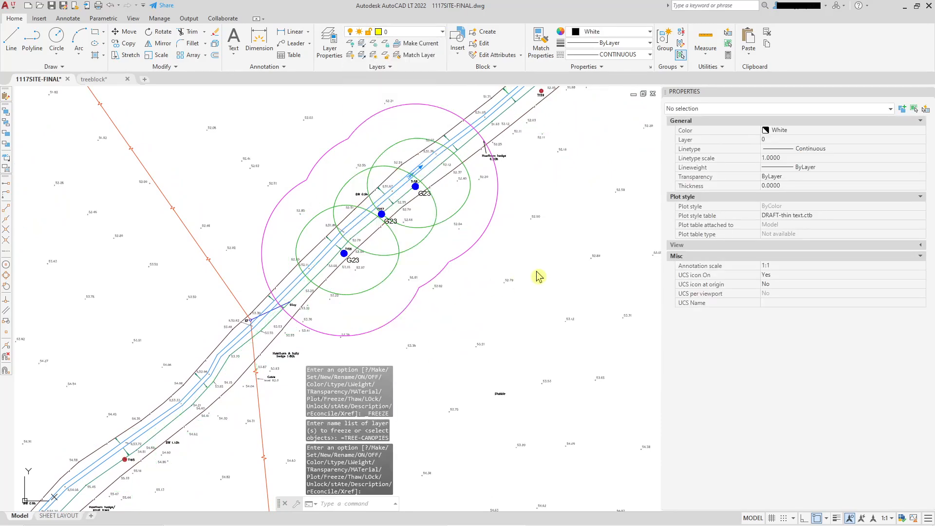
{"action": "scroll", "coordinate": [507, 288], "scroll_direction": "up", "scroll_amount": 4}
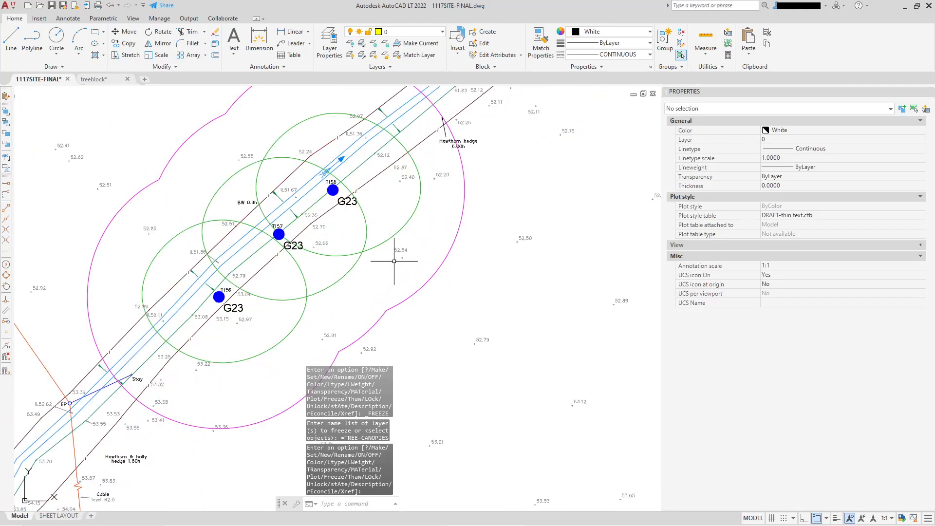
{"action": "scroll", "coordinate": [394, 261], "scroll_direction": "down", "scroll_amount": 2}
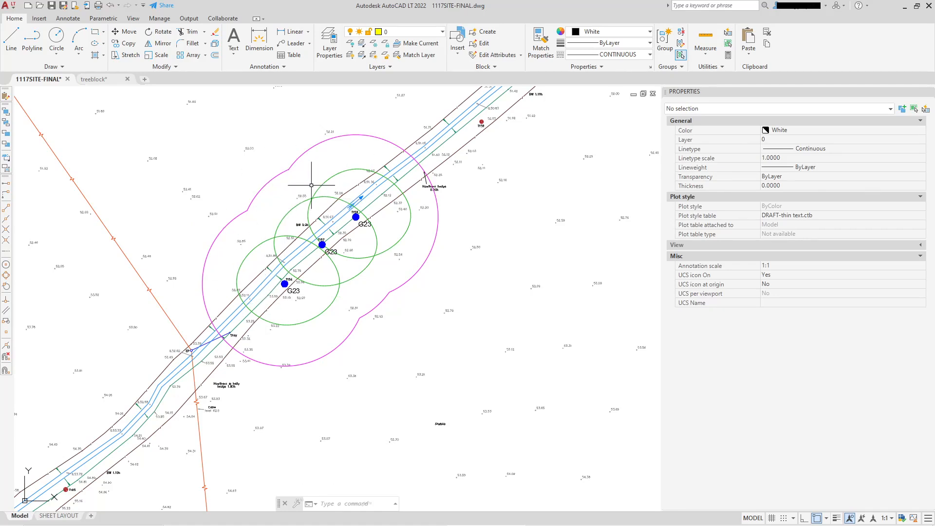
Step: Thaw the arb_rpa layer to show the individual root protection circles again
{"action": "left_click", "coordinate": [442, 32]}
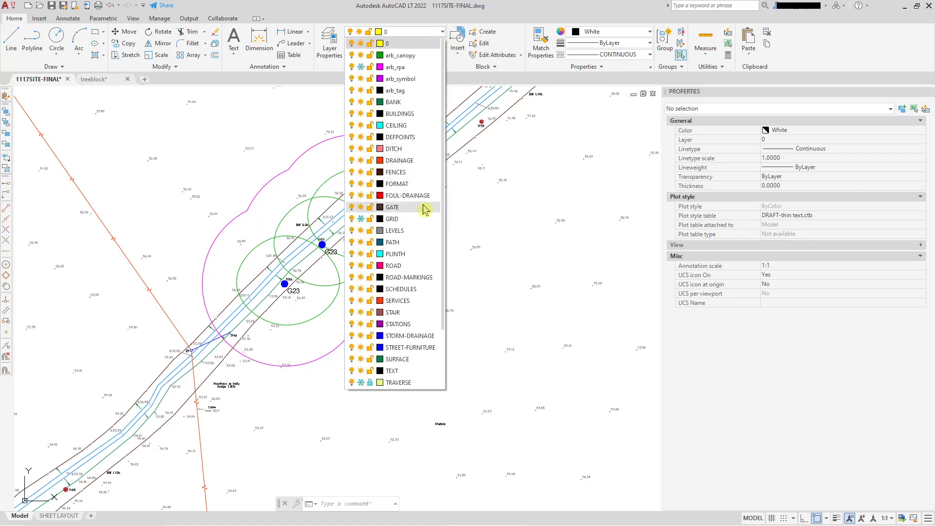
{"action": "left_click", "coordinate": [360, 67]}
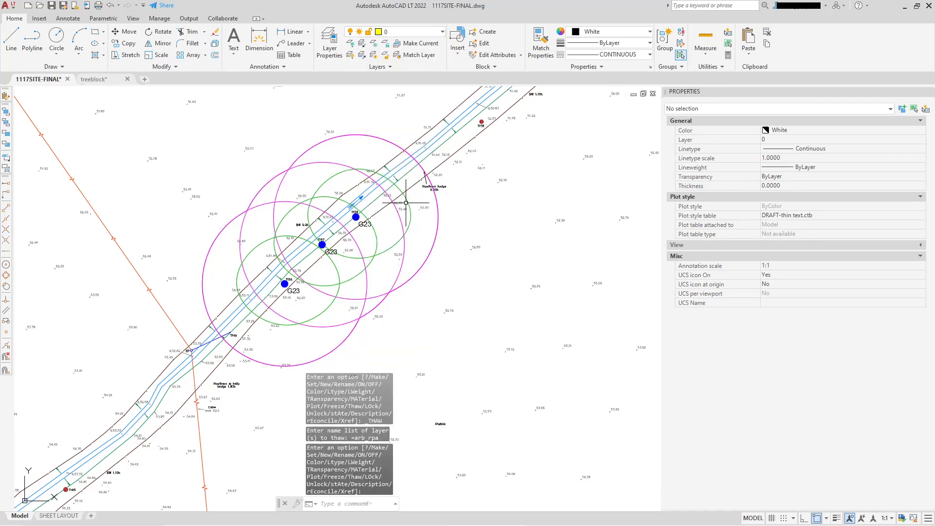
{"action": "key", "text": "Return"}
Step: Explode the three G23 tree blocks at T158, T157 and T156 into separate objects
{"action": "left_click", "coordinate": [404, 203]}
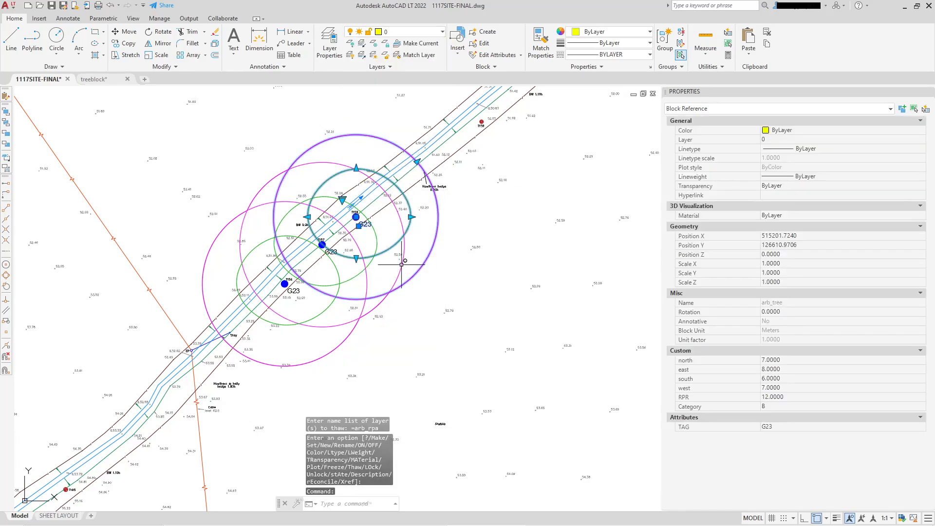
{"action": "left_click", "coordinate": [401, 264]}
{"action": "left_click", "coordinate": [368, 286]}
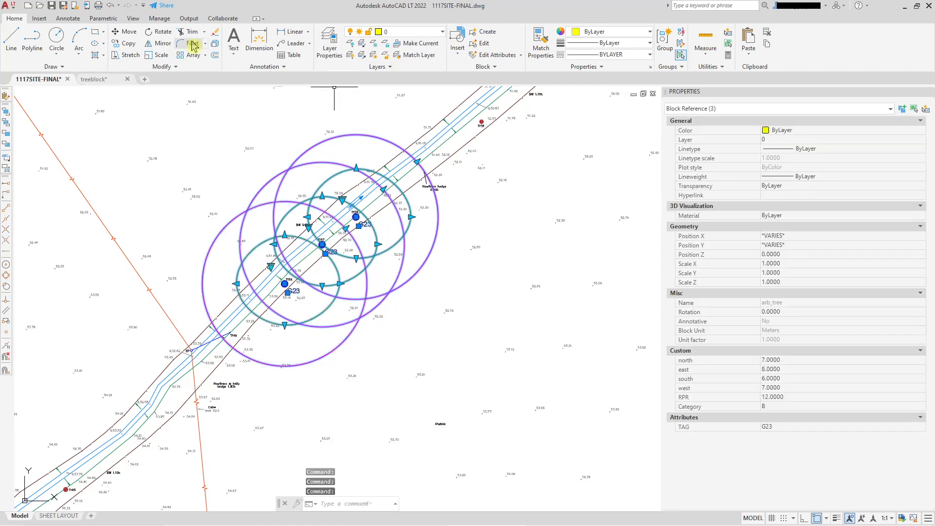
{"action": "left_click", "coordinate": [215, 44]}
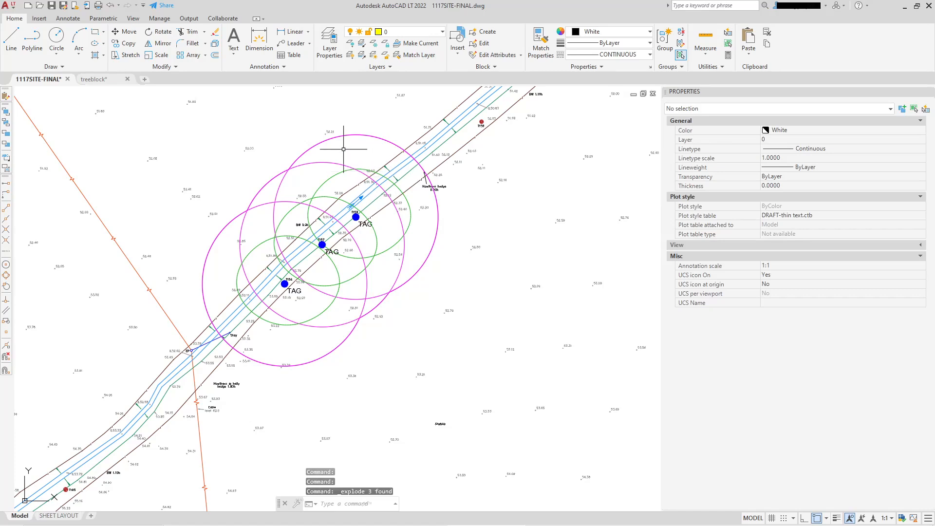
{"action": "left_click", "coordinate": [337, 173]}
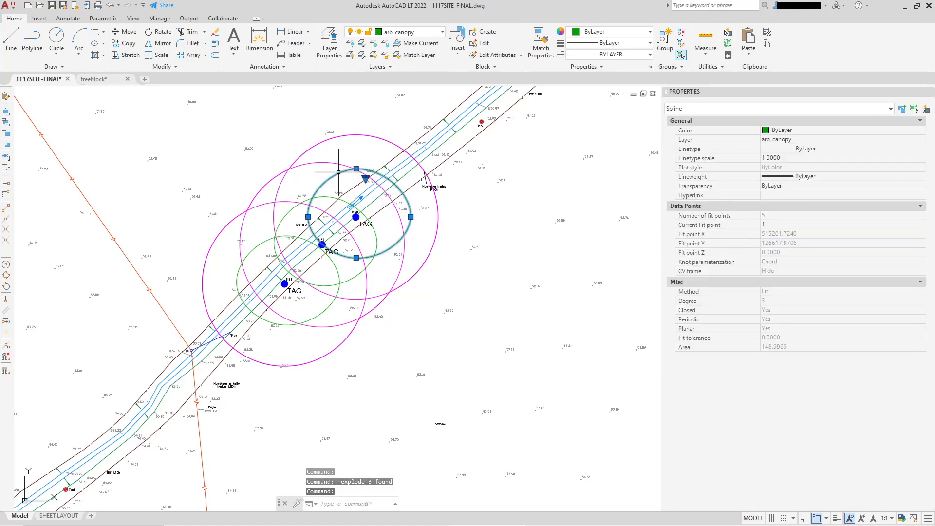
{"action": "key", "text": "Escape"}
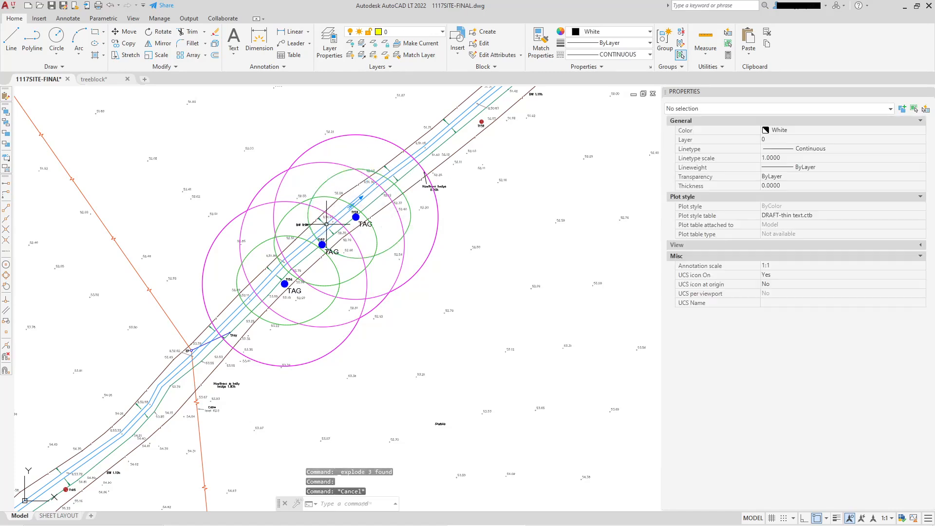
Step: Change the tag of the attribute definition beside T158 to G23
{"action": "scroll", "coordinate": [366, 224], "scroll_direction": "up", "scroll_amount": 4}
{"action": "double_click", "coordinate": [365, 225]}
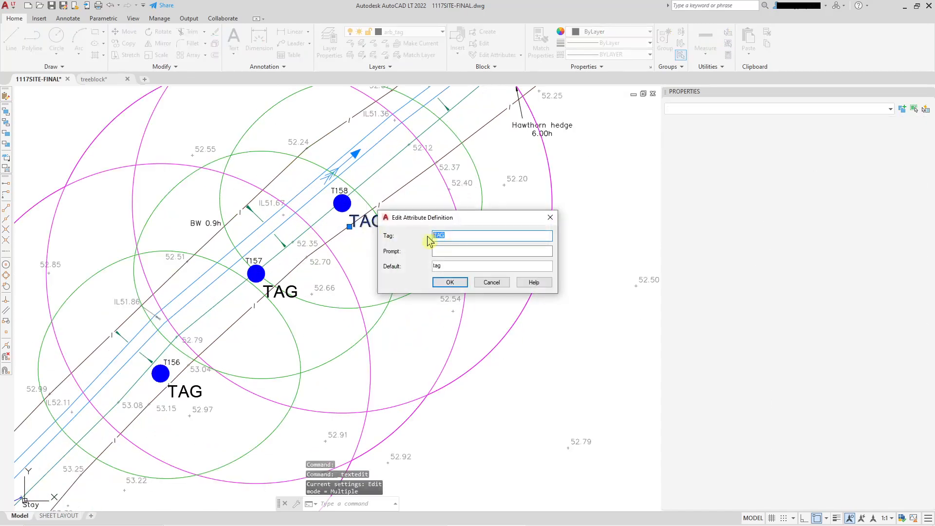
{"action": "type", "text": "G23"}
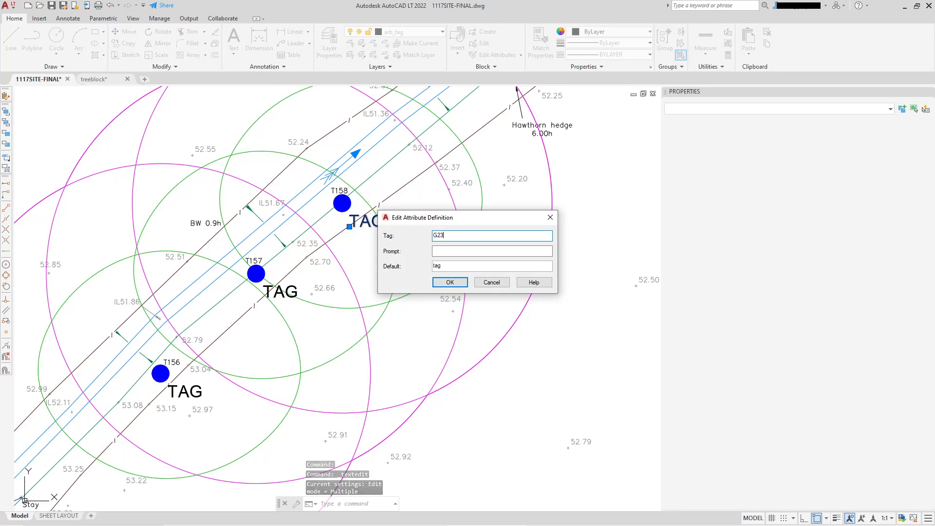
{"action": "left_click", "coordinate": [453, 283]}
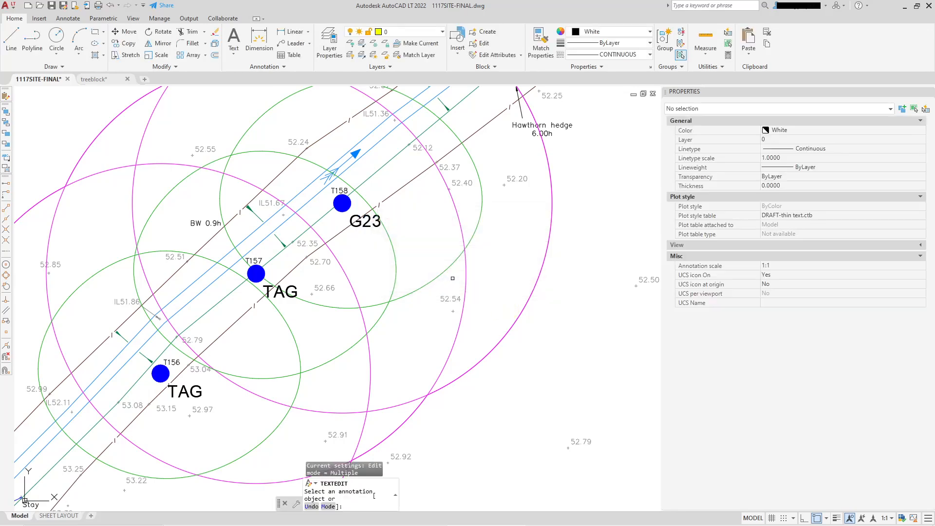
Step: Delete the TAG labels beside T157 and T156
{"action": "left_click", "coordinate": [281, 288]}
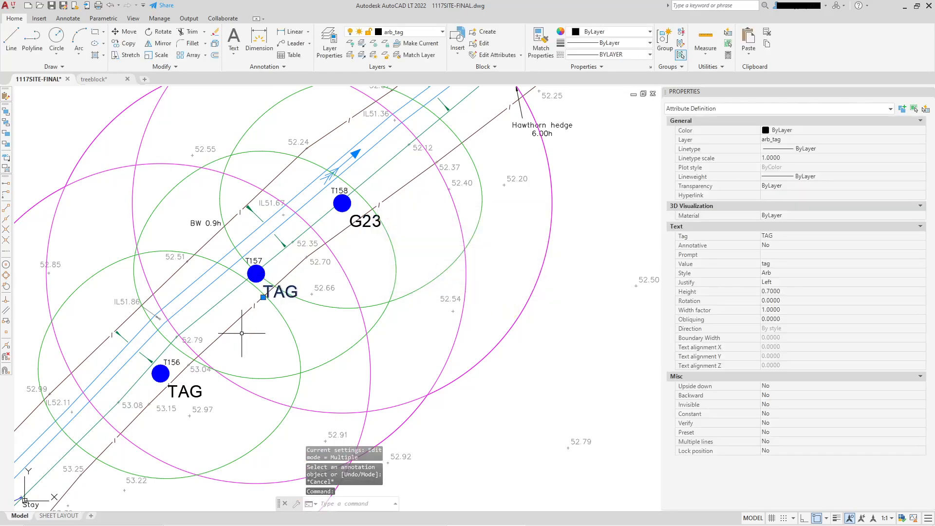
{"action": "left_click", "coordinate": [182, 387]}
{"action": "key", "text": "Delete"}
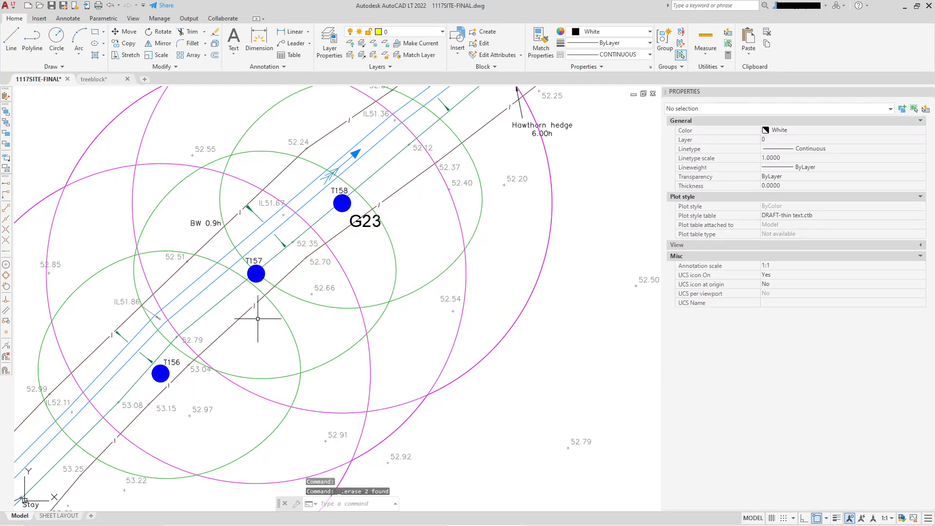
Step: Copy the G23 label beside T158 to a spot between trees T157 and T156
{"action": "left_click", "coordinate": [364, 222]}
{"action": "right_click", "coordinate": [365, 222]}
{"action": "left_click", "coordinate": [400, 316]}
{"action": "left_click", "coordinate": [373, 234]}
{"action": "left_click", "coordinate": [232, 335]}
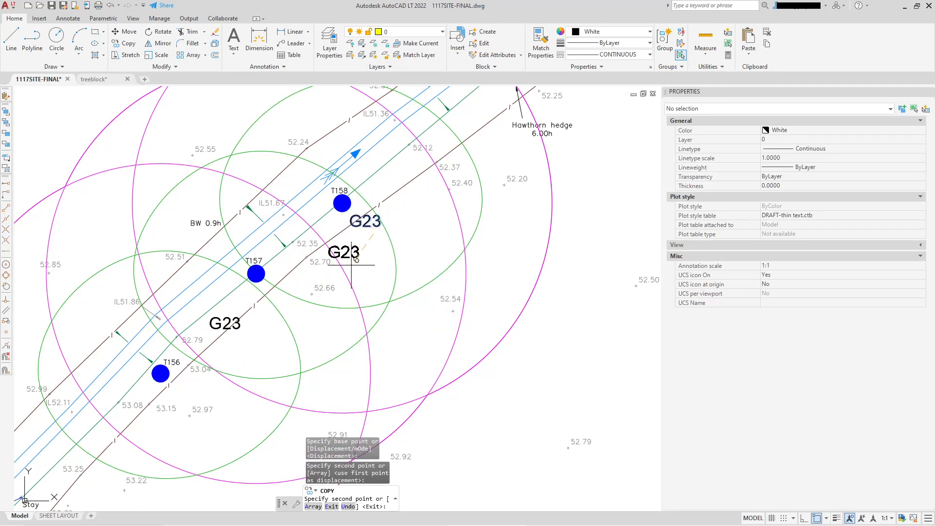
{"action": "key", "text": "Escape"}
Step: Move the original G23 label from beside T158 to a spot between trees T158 and T157
{"action": "left_click", "coordinate": [365, 226]}
{"action": "left_click", "coordinate": [350, 227]}
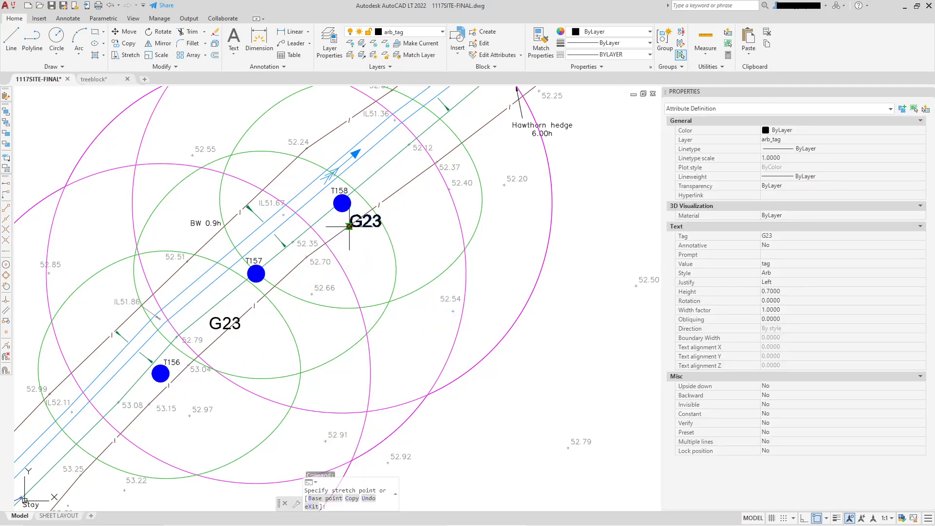
{"action": "left_click", "coordinate": [321, 237]}
{"action": "key", "text": "Escape"}
Step: Freeze the TREE-NUMBERS layer holding the T158 and T157 number texts
{"action": "left_click", "coordinate": [338, 191]}
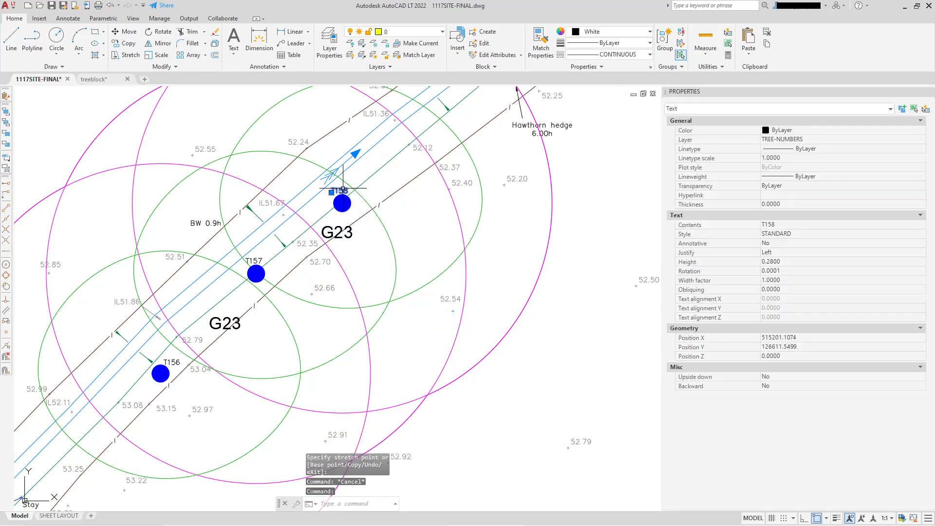
{"action": "left_click", "coordinate": [255, 260]}
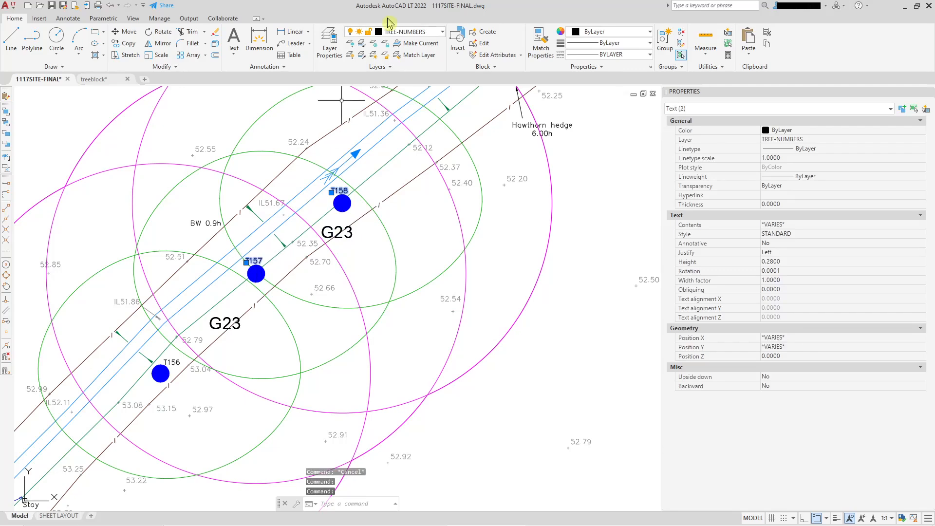
{"action": "left_click", "coordinate": [442, 32]}
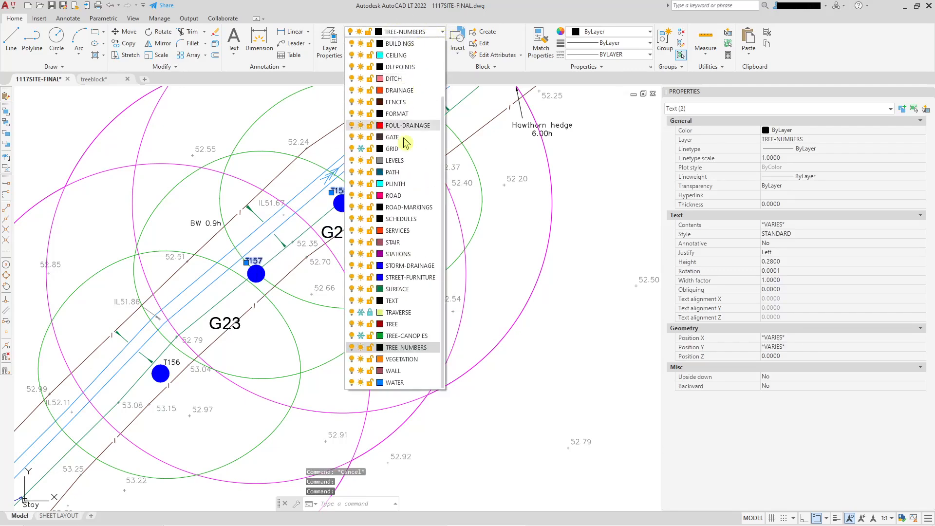
{"action": "left_click", "coordinate": [361, 347]}
{"action": "left_click", "coordinate": [314, 327]}
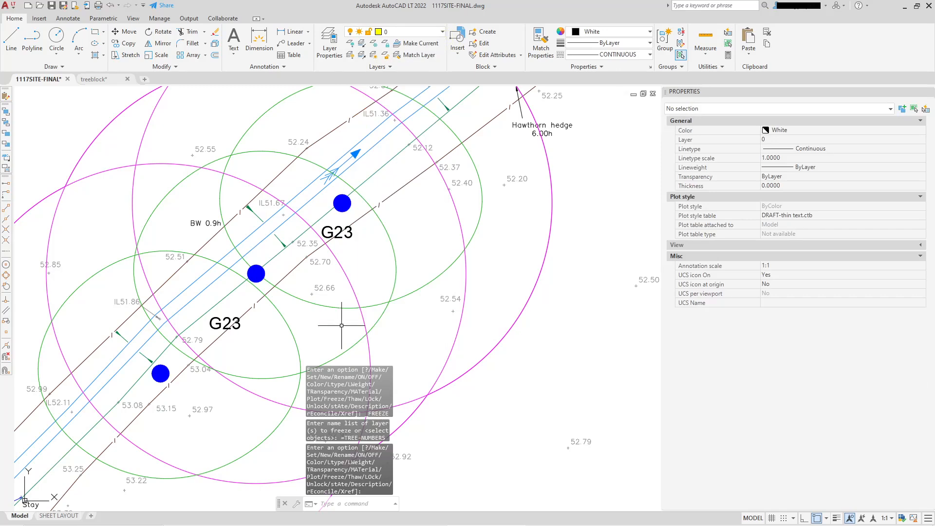
Step: Delete the three original root protection circles on arb_rpa around the G23 trees, keeping the combined outline
{"action": "scroll", "coordinate": [396, 288], "scroll_direction": "down", "scroll_amount": 3}
{"action": "middle_click_drag", "start_coordinate": [457, 222], "coordinate": [484, 254]}
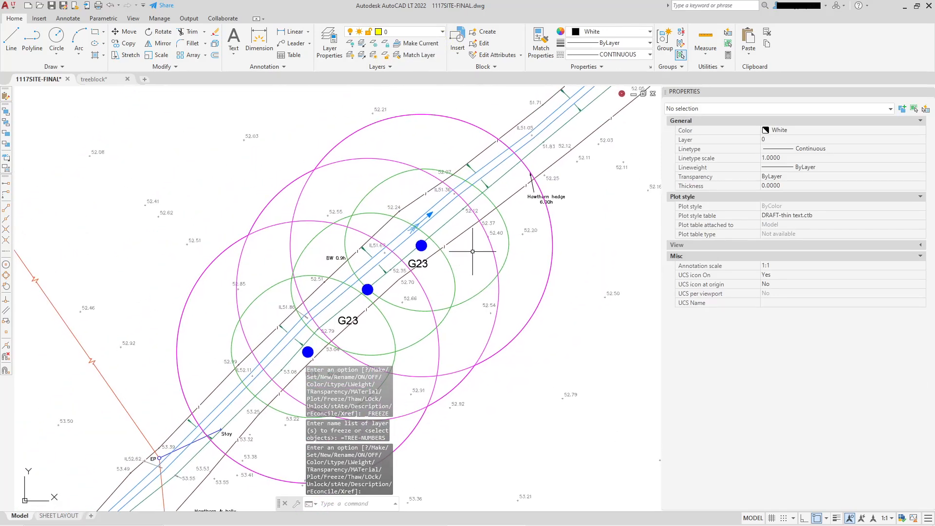
{"action": "left_click", "coordinate": [344, 163]}
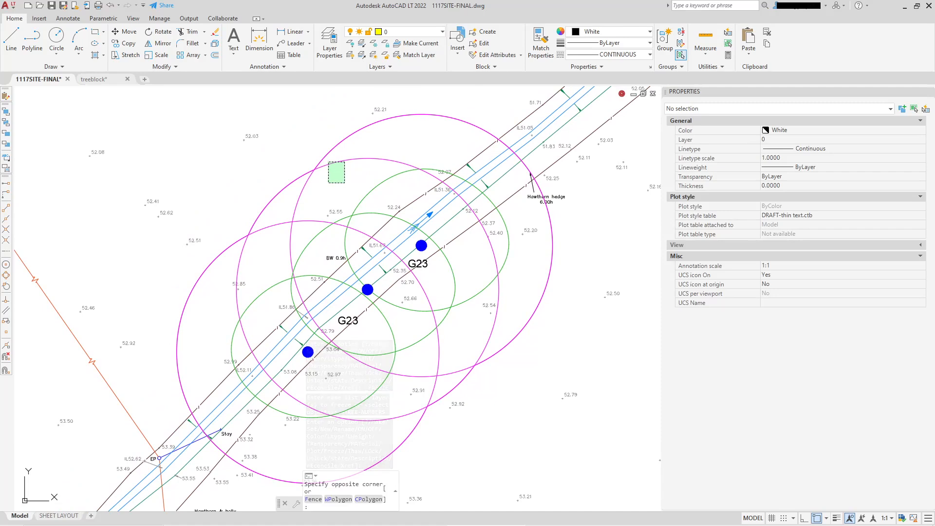
{"action": "left_click", "coordinate": [328, 182]}
{"action": "left_click", "coordinate": [300, 220]}
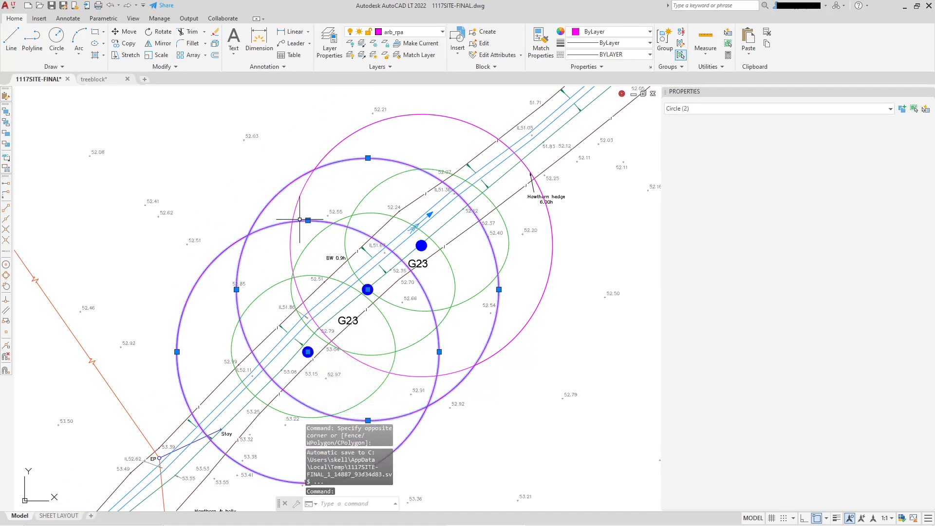
{"action": "left_click", "coordinate": [292, 247]}
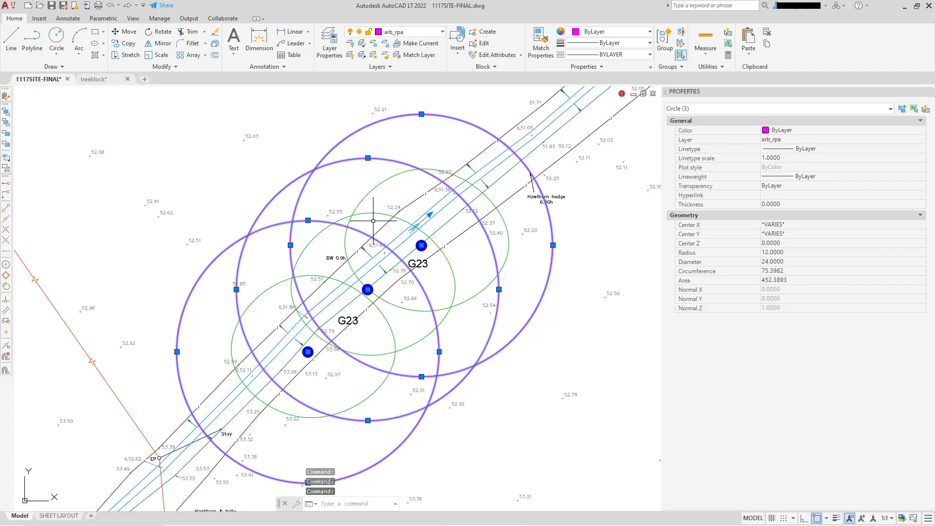
{"action": "key", "text": "Delete"}
Step: Examine the object type and properties of the green canopy outline around the southwestern G23 tree
{"action": "scroll", "coordinate": [338, 291], "scroll_direction": "down", "scroll_amount": 5}
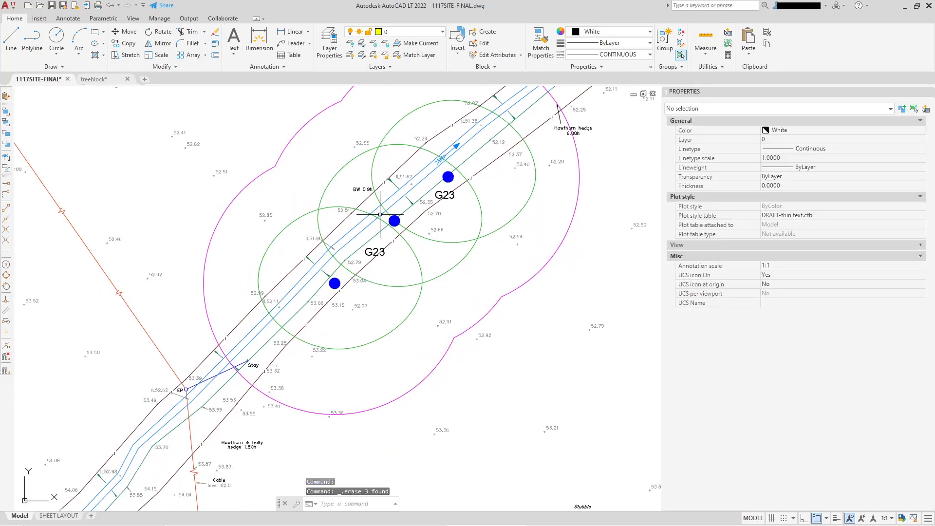
{"action": "scroll", "coordinate": [354, 237], "scroll_direction": "up", "scroll_amount": 3}
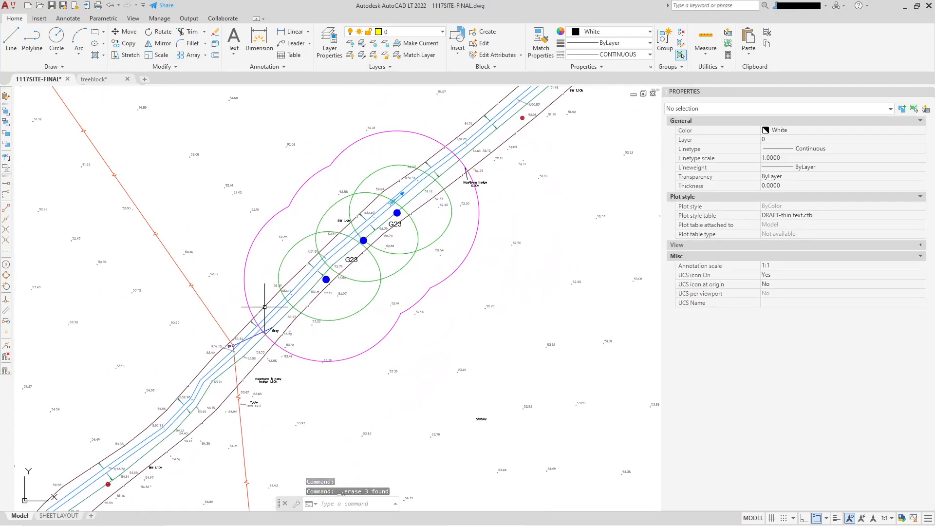
{"action": "scroll", "coordinate": [314, 250], "scroll_direction": "up", "scroll_amount": 4}
{"action": "left_click", "coordinate": [312, 201]}
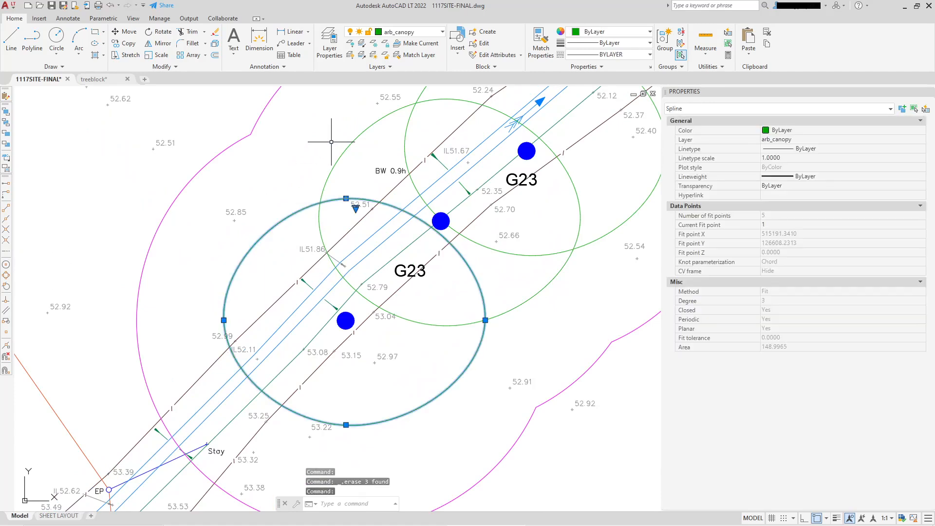
{"action": "key", "text": "Escape"}
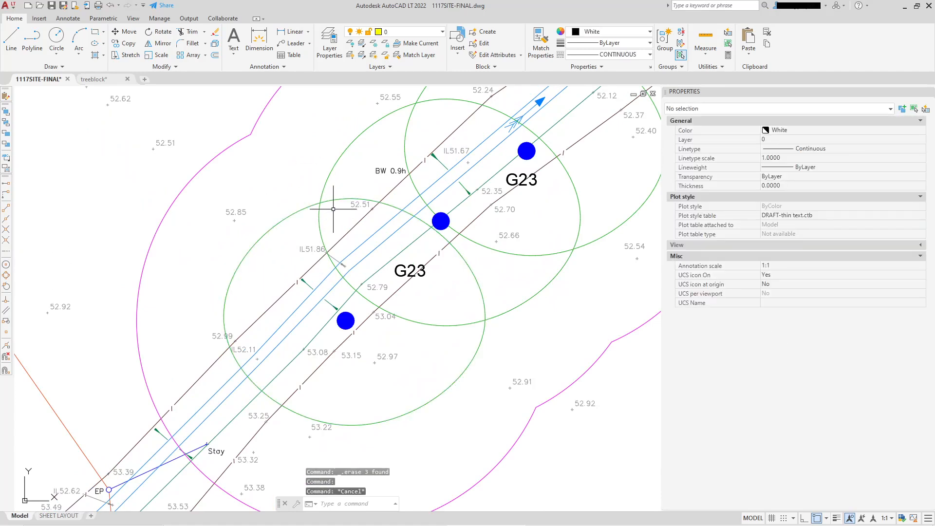
{"action": "middle_click_drag", "start_coordinate": [486, 177], "coordinate": [468, 224]}
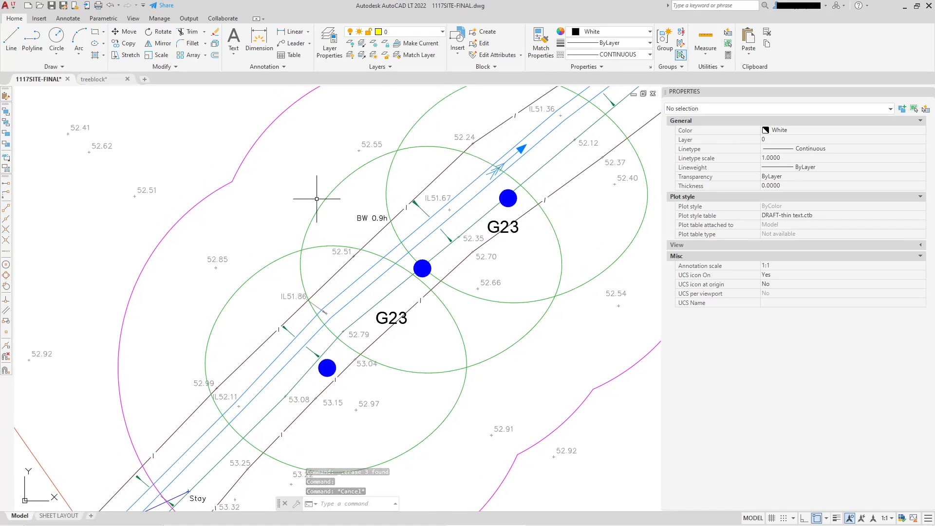
{"action": "middle_click_drag", "start_coordinate": [388, 378], "coordinate": [396, 334]}
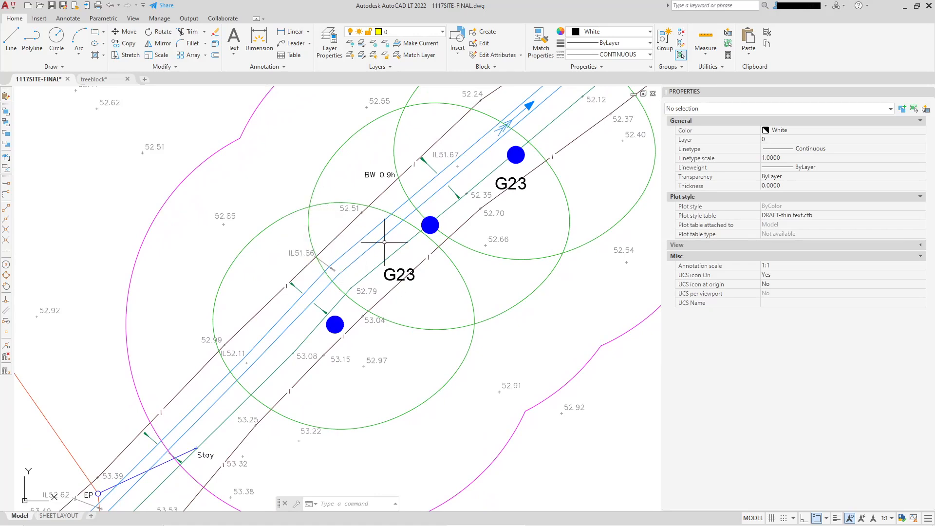
{"action": "key", "text": "Escape"}
{"action": "key", "text": "Escape"}
{"action": "left_click", "coordinate": [318, 204]}
{"action": "key", "text": "Escape"}
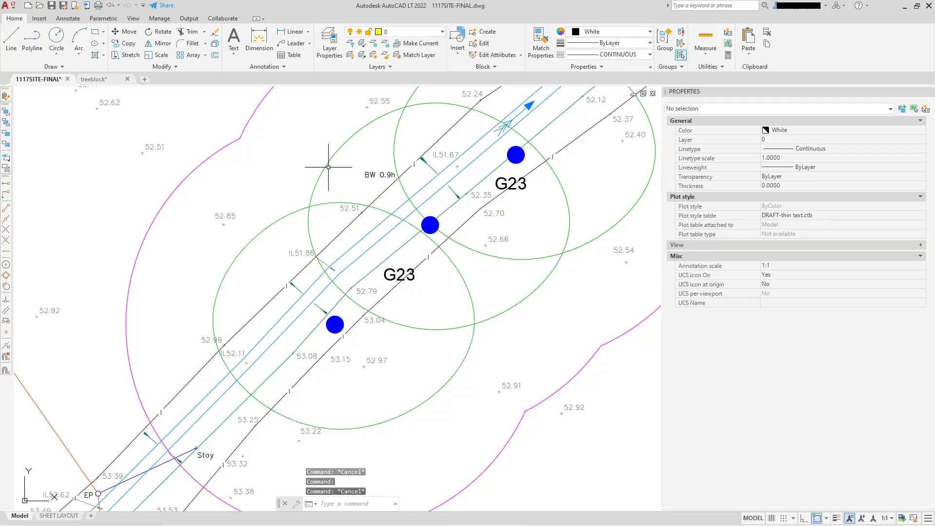
Step: Convert the canopy spline around the southwestern G23 tree to a polyline with precision 10
{"action": "left_click", "coordinate": [297, 211]}
{"action": "right_click", "coordinate": [289, 196]}
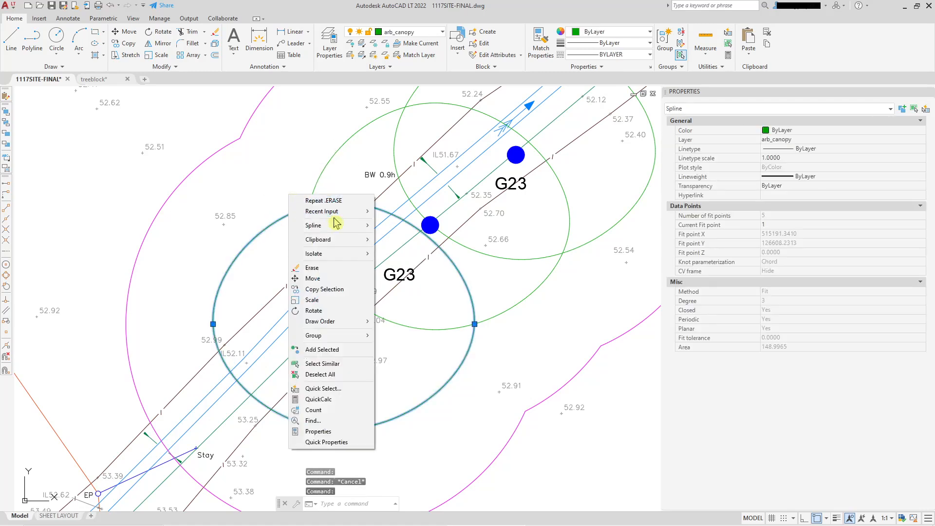
{"action": "mouse_move", "coordinate": [331, 228]}
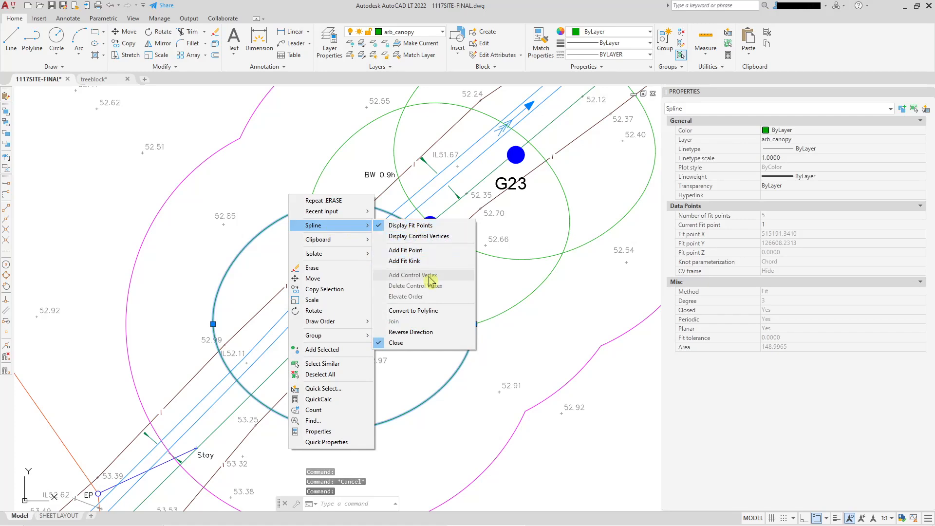
{"action": "left_click", "coordinate": [431, 311]}
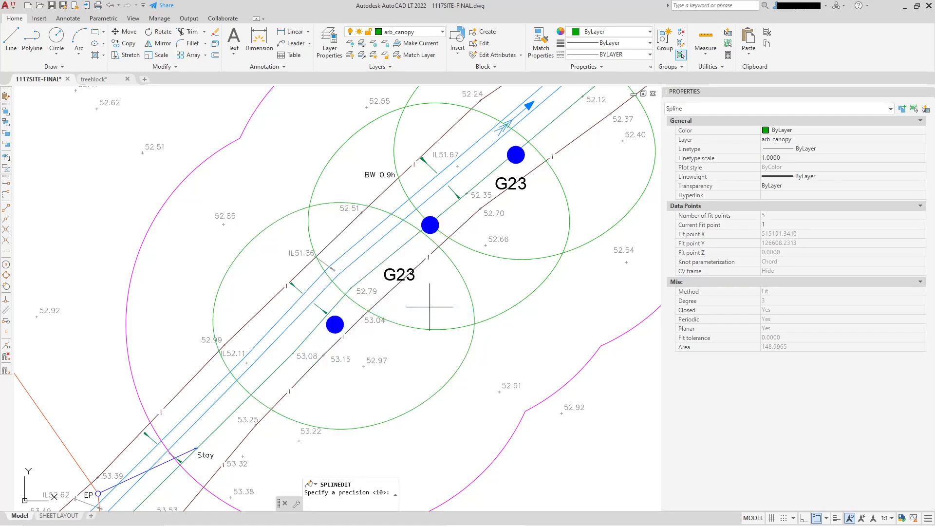
{"action": "key", "text": "Return"}
Step: Convert the canopy spline around the middle G23 tree to a polyline with precision 10
{"action": "left_click", "coordinate": [340, 141]}
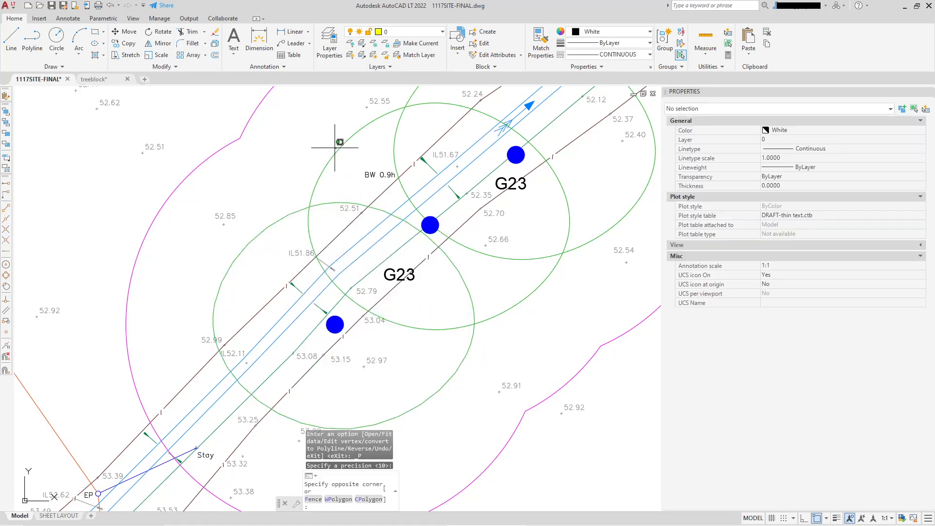
{"action": "left_click", "coordinate": [335, 147]}
{"action": "right_click", "coordinate": [338, 151]}
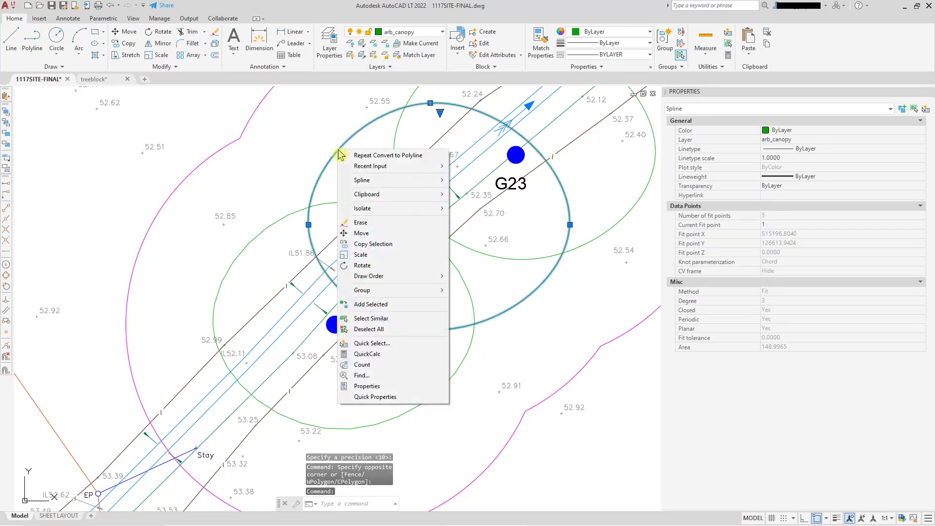
{"action": "left_click", "coordinate": [365, 156]}
{"action": "key", "text": "Return"}
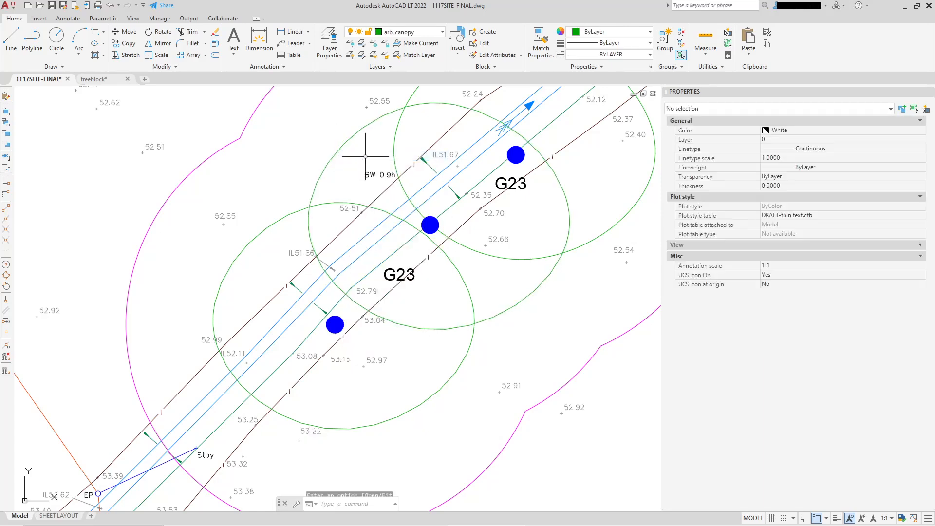
Step: Convert the canopy spline around the northeastern G23 tree to a polyline with precision 10
{"action": "left_click", "coordinate": [398, 136]}
{"action": "left_click", "coordinate": [395, 135]}
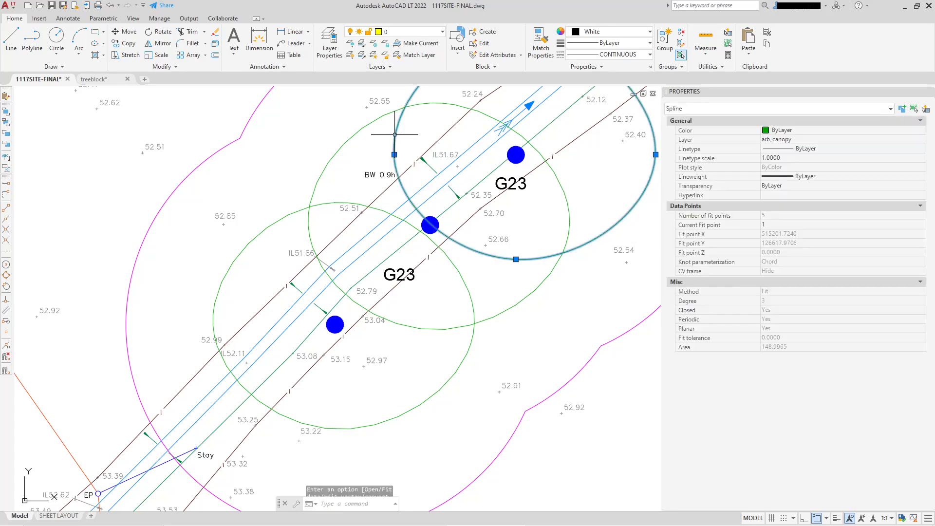
{"action": "right_click", "coordinate": [384, 138]}
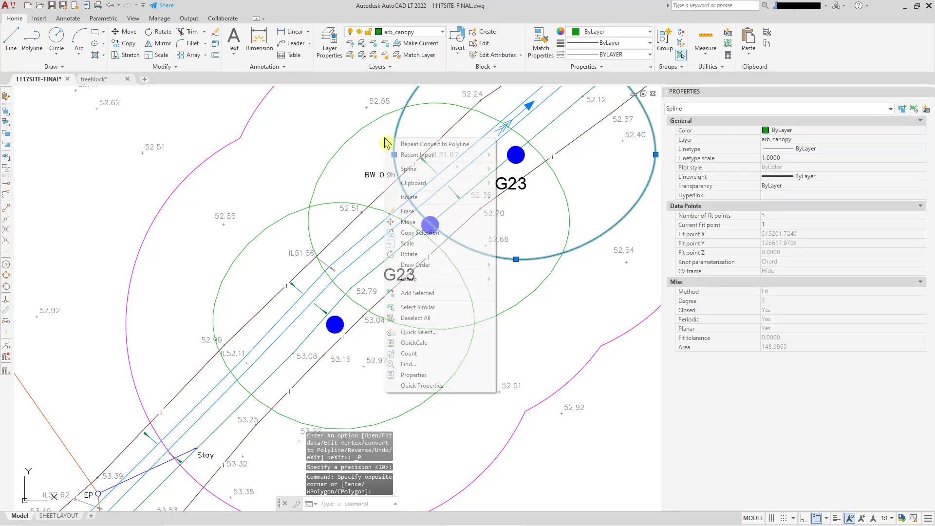
{"action": "left_click", "coordinate": [439, 144]}
{"action": "key", "text": "Return"}
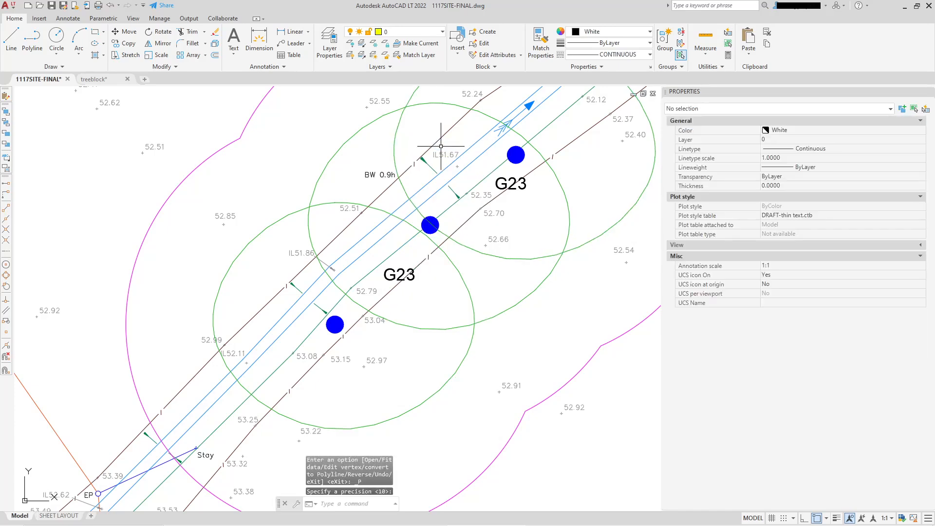
{"action": "left_click", "coordinate": [317, 204]}
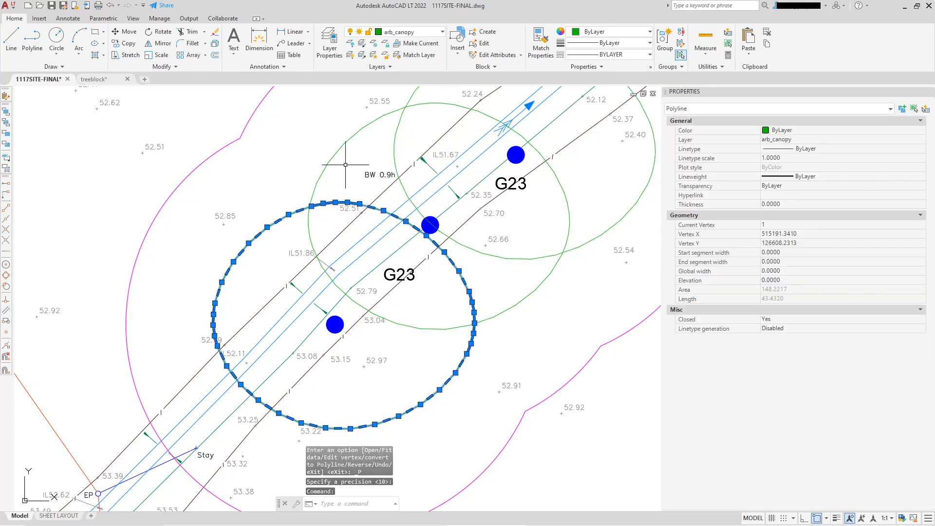
{"action": "key", "text": "Escape"}
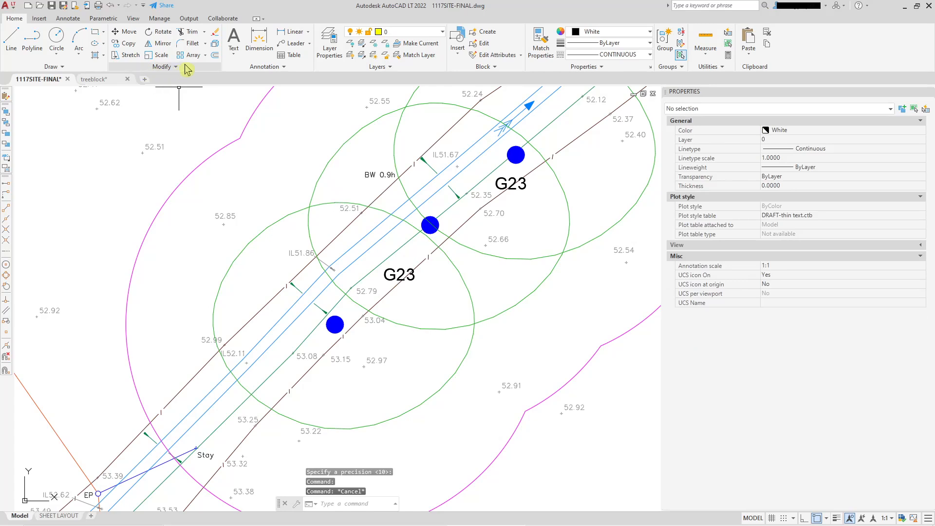
Step: Trim the part of the middle canopy outline inside the southwestern one, using the southwestern outline as cutting edge
{"action": "left_click", "coordinate": [188, 32]}
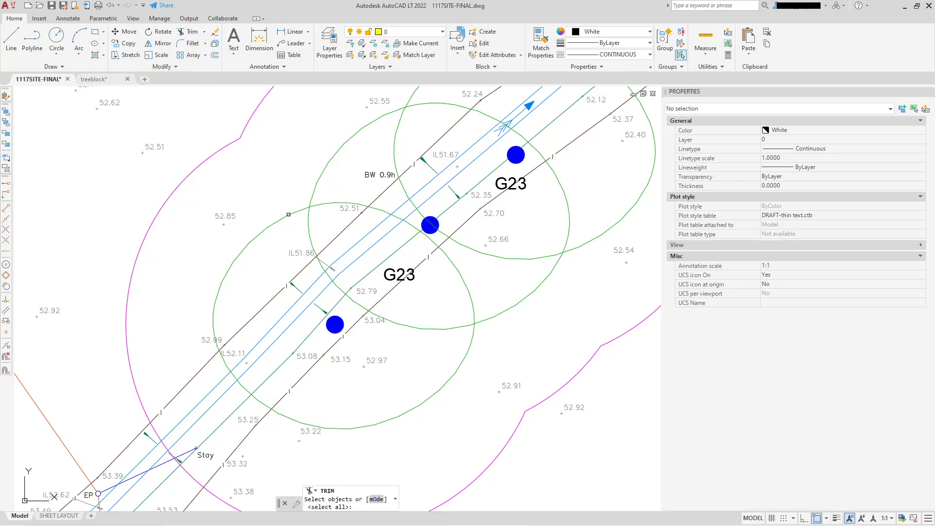
{"action": "left_click", "coordinate": [289, 214]}
{"action": "key", "text": "Return"}
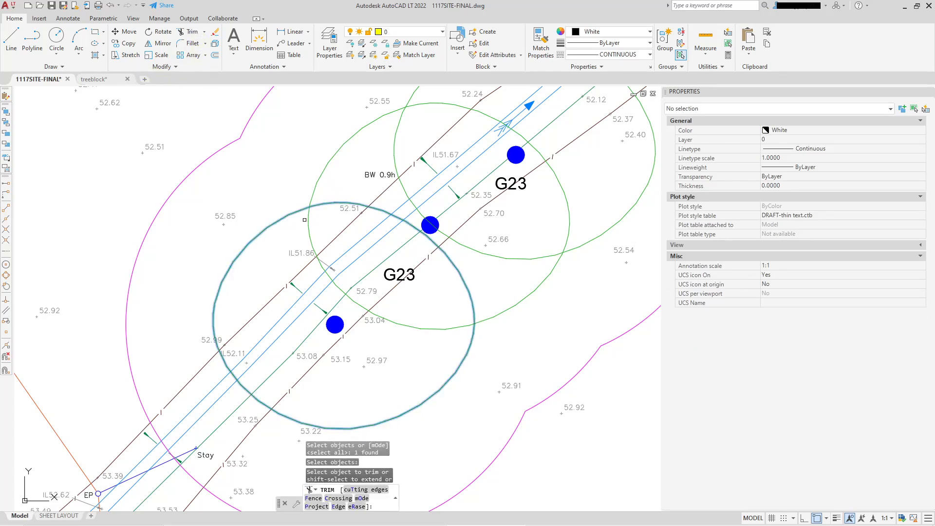
{"action": "right_click", "coordinate": [312, 223]}
{"action": "left_click", "coordinate": [321, 228]}
Step: Trim the southwestern and northeastern canopy outlines where they run inside the middle one, using the middle outline as cutting edge
{"action": "right_click", "coordinate": [322, 229]}
{"action": "left_click", "coordinate": [332, 232]}
{"action": "left_click", "coordinate": [333, 156]}
{"action": "key", "text": "Return"}
{"action": "left_click", "coordinate": [336, 201]}
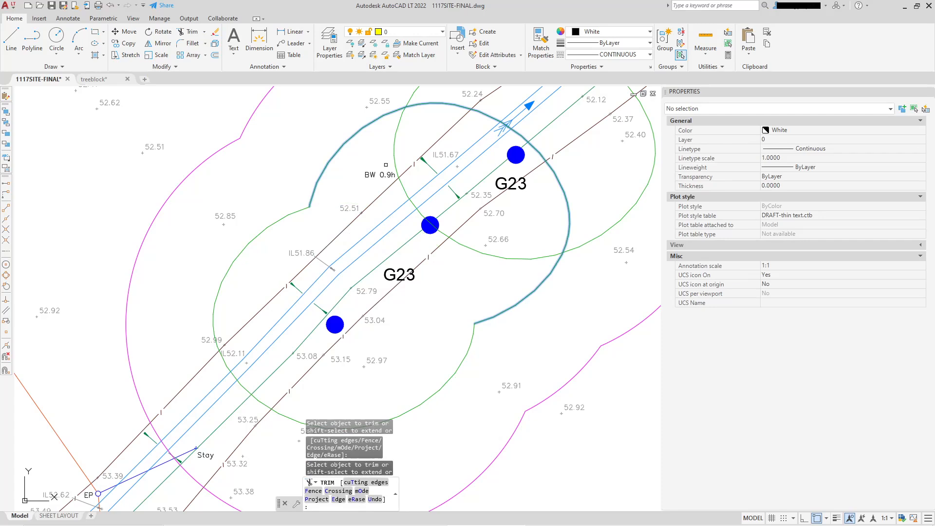
{"action": "right_click", "coordinate": [388, 160]}
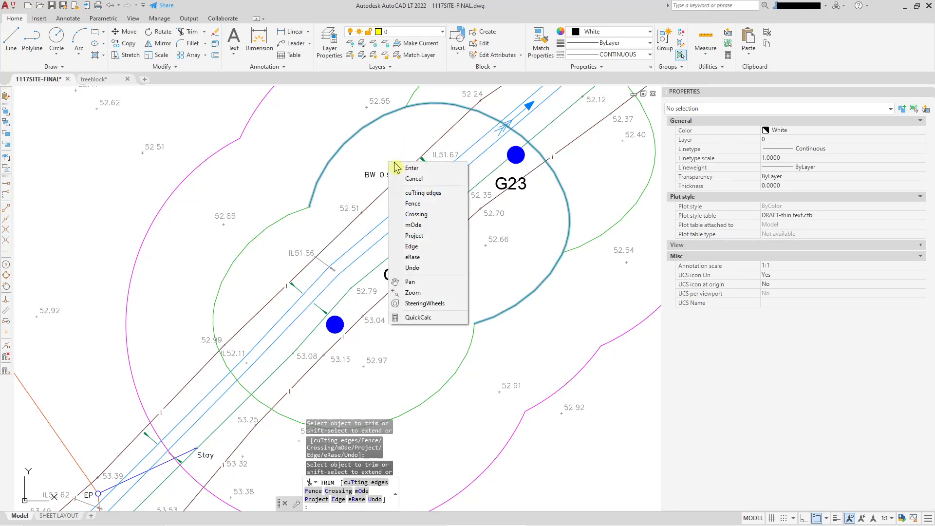
{"action": "left_click", "coordinate": [402, 162]}
Step: Trim the part of the middle canopy outline inside the northeastern one, using the northeastern outline as cutting edge
{"action": "right_click", "coordinate": [394, 159]}
{"action": "left_click", "coordinate": [404, 163]}
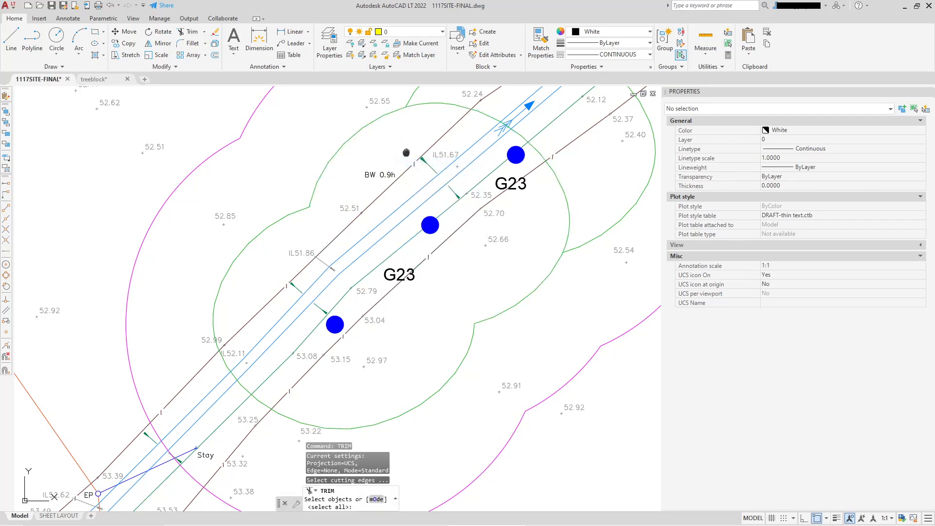
{"action": "middle_click_drag", "start_coordinate": [403, 169], "coordinate": [345, 235]}
{"action": "key", "text": "Return"}
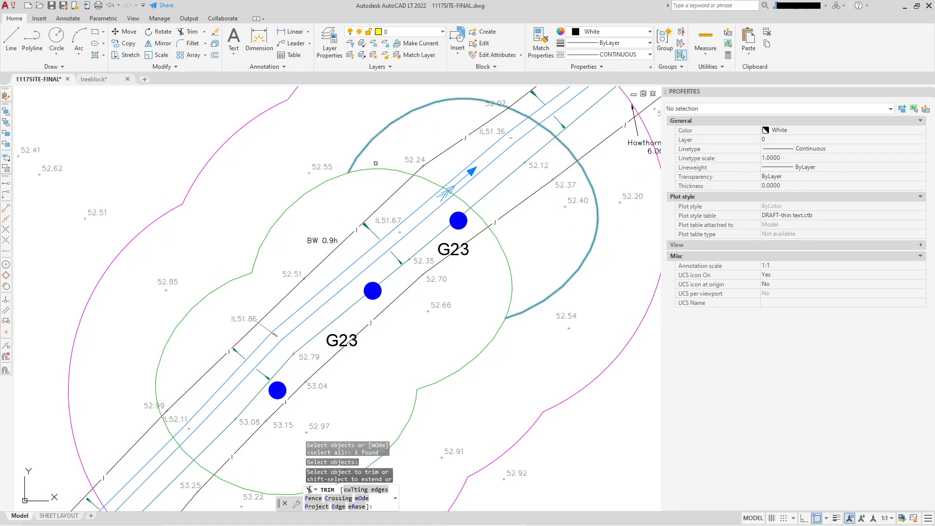
{"action": "right_click", "coordinate": [382, 160]}
{"action": "left_click", "coordinate": [397, 164]}
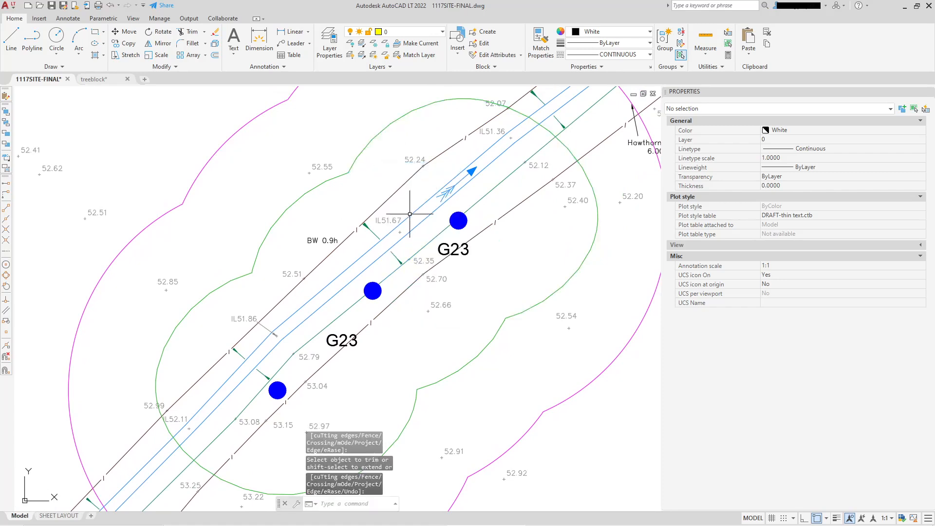
{"action": "middle_click_drag", "start_coordinate": [383, 237], "coordinate": [379, 188]}
{"action": "left_click", "coordinate": [240, 225]}
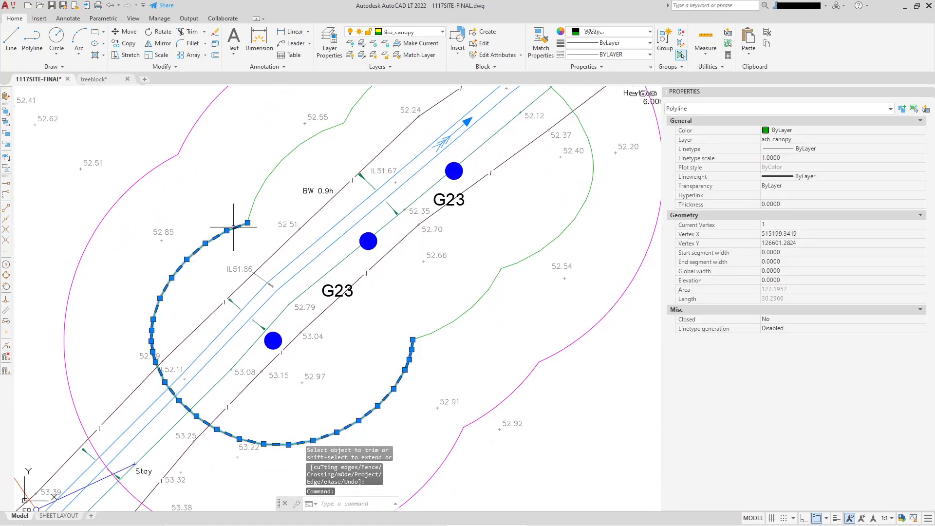
{"action": "left_click", "coordinate": [257, 191]}
{"action": "left_click", "coordinate": [351, 106]}
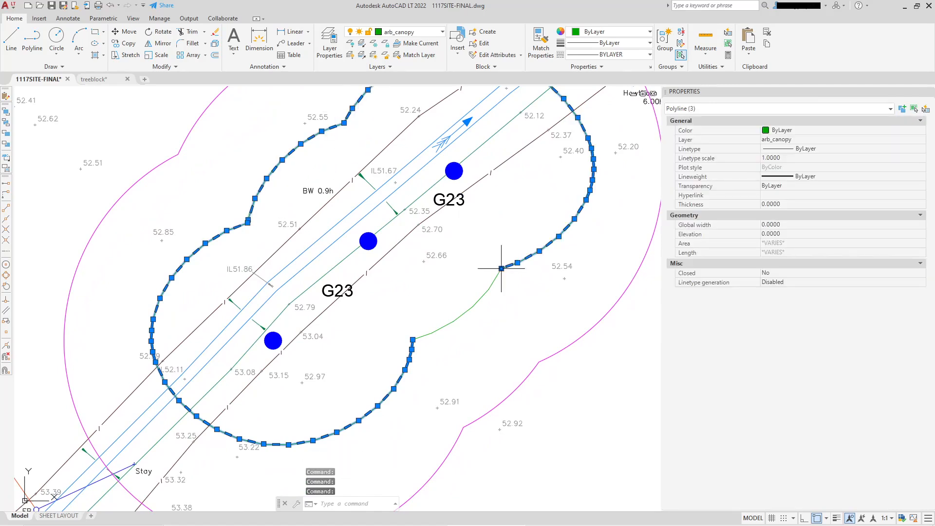
{"action": "left_click", "coordinate": [485, 291]}
{"action": "mouse_move", "coordinate": [510, 268]}
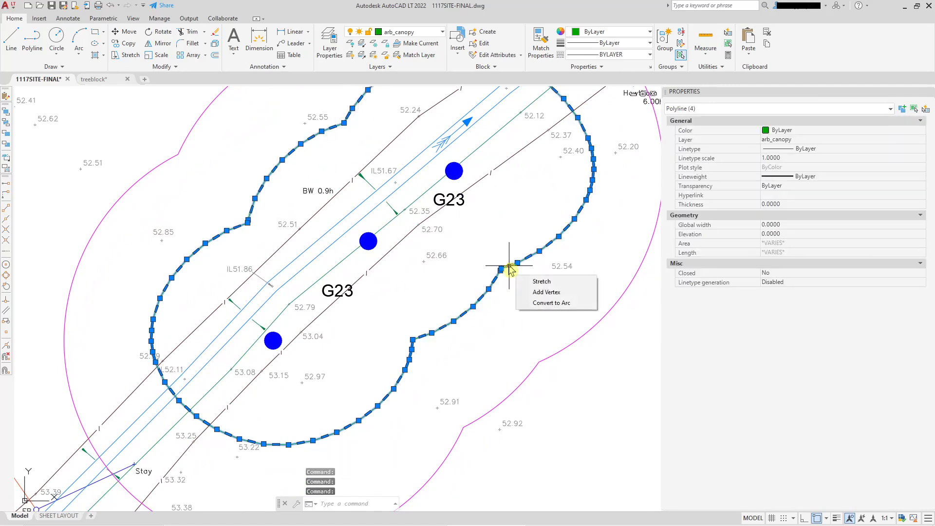
{"action": "left_click", "coordinate": [509, 267]}
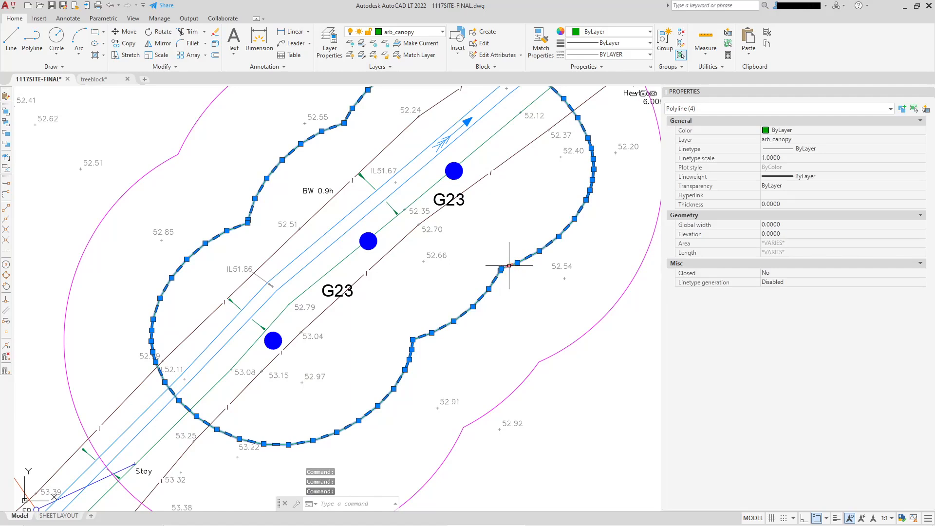
{"action": "key", "text": "Escape"}
Step: Join the four trimmed canopy pieces around the G23 trees into one closed polyline
{"action": "left_click", "coordinate": [437, 329]}
{"action": "left_click", "coordinate": [434, 333]}
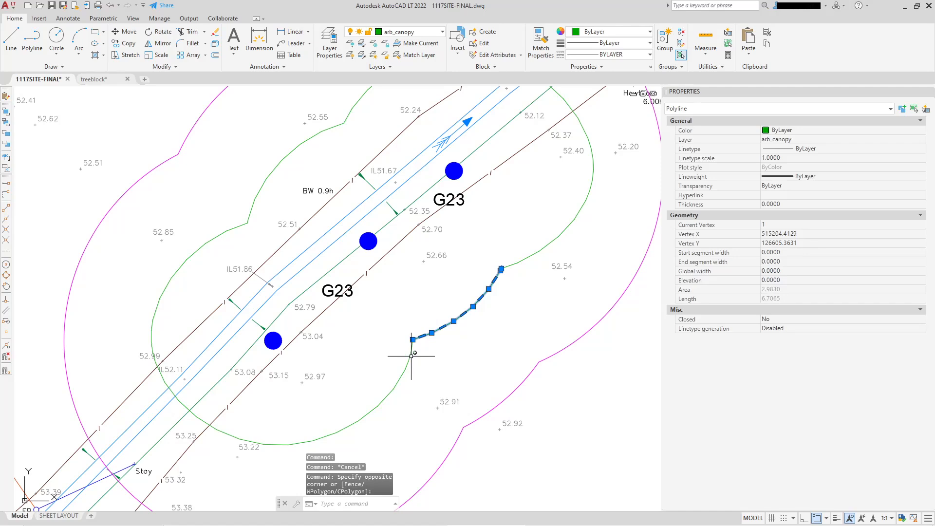
{"action": "left_click", "coordinate": [411, 355]}
{"action": "left_click", "coordinate": [594, 183]}
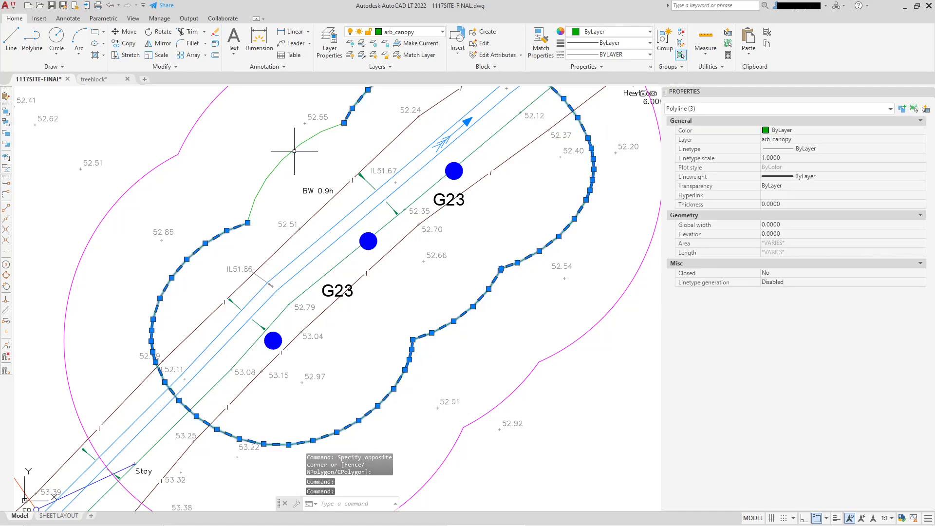
{"action": "left_click", "coordinate": [292, 151]}
{"action": "type", "text": "joi"}
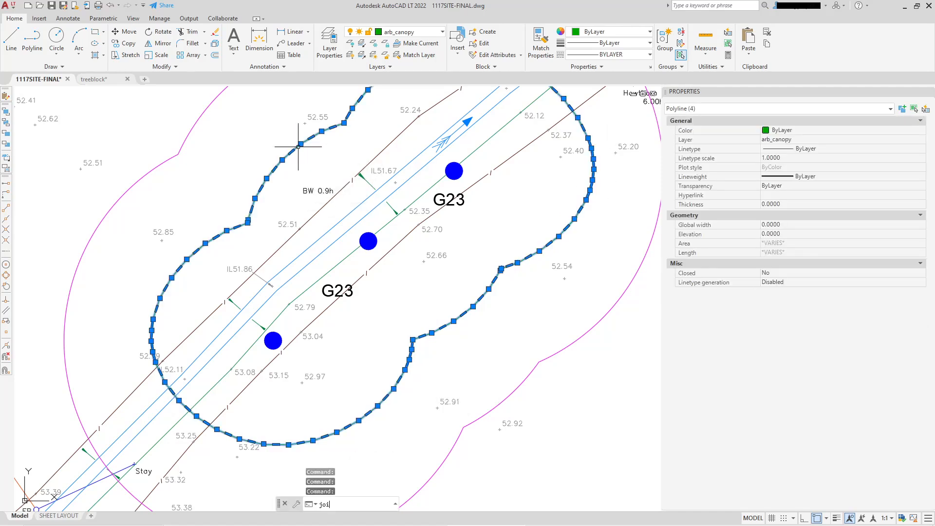
{"action": "key", "text": "Return"}
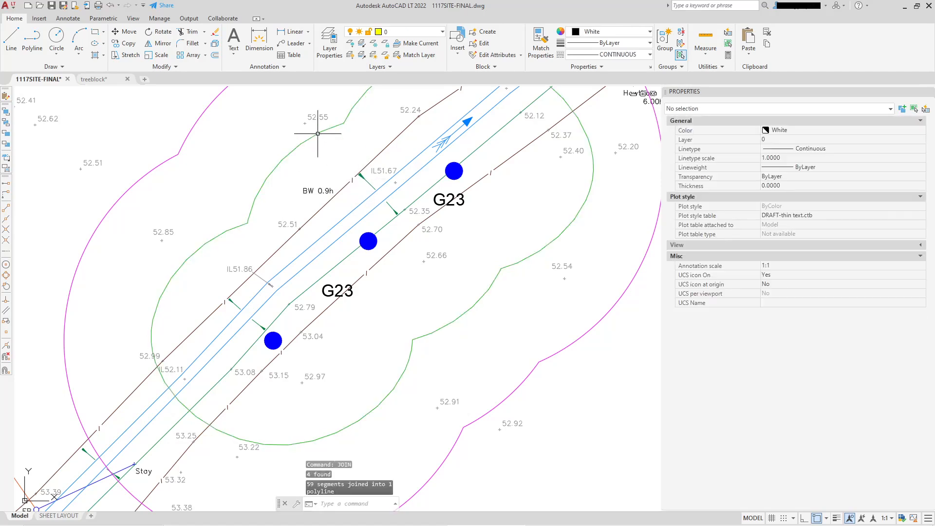
Step: Set the global width of the combined G23 canopy outline to 0.1
{"action": "left_click", "coordinate": [300, 145]}
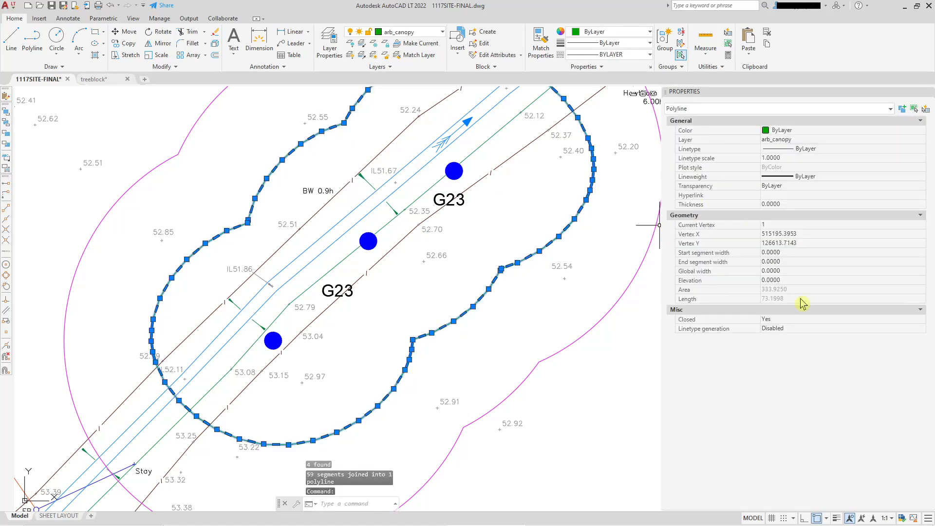
{"action": "left_click", "coordinate": [801, 272]}
{"action": "type", "text": ".1"}
{"action": "key", "text": "Tab"}
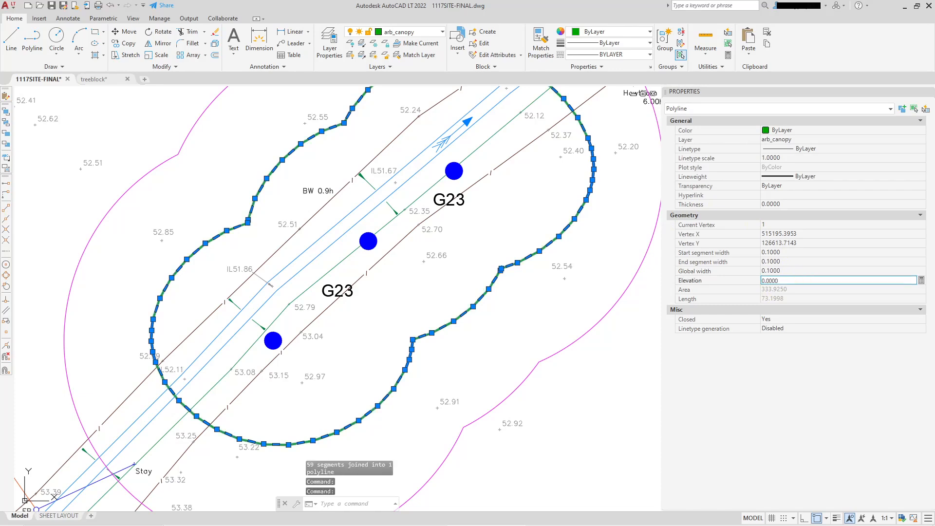
{"action": "key", "text": "Escape"}
Step: Try to pull the magenta root protection outline inward by stretching its southwestern arc midpoint and the adjoining southeastern vertex
{"action": "scroll", "coordinate": [439, 254], "scroll_direction": "down", "scroll_amount": 5}
{"action": "scroll", "coordinate": [419, 265], "scroll_direction": "up", "scroll_amount": 1}
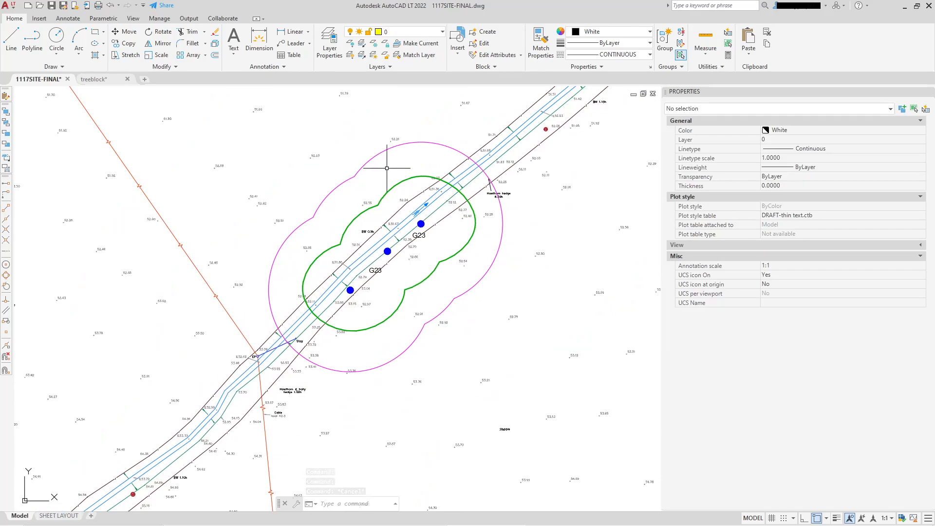
{"action": "scroll", "coordinate": [288, 251], "scroll_direction": "up", "scroll_amount": 2}
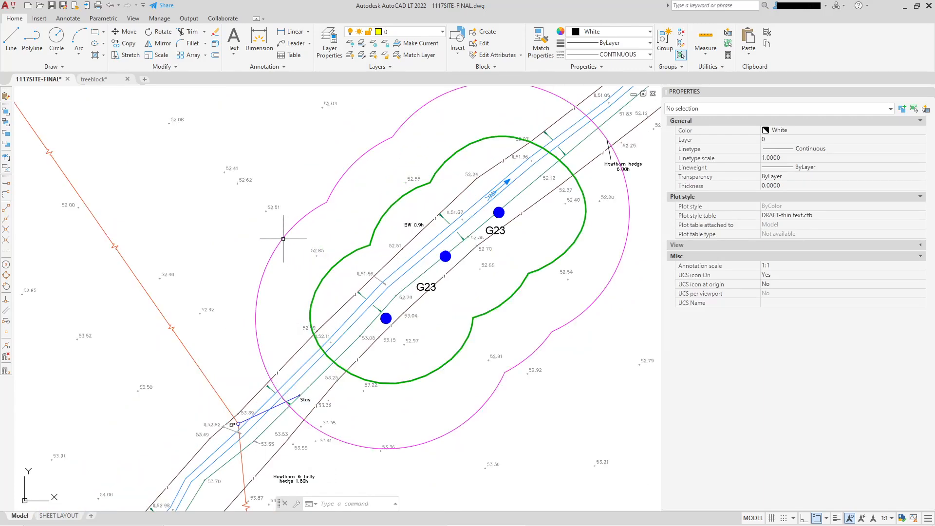
{"action": "left_click", "coordinate": [283, 238]}
{"action": "scroll", "coordinate": [307, 237], "scroll_direction": "down", "scroll_amount": 2}
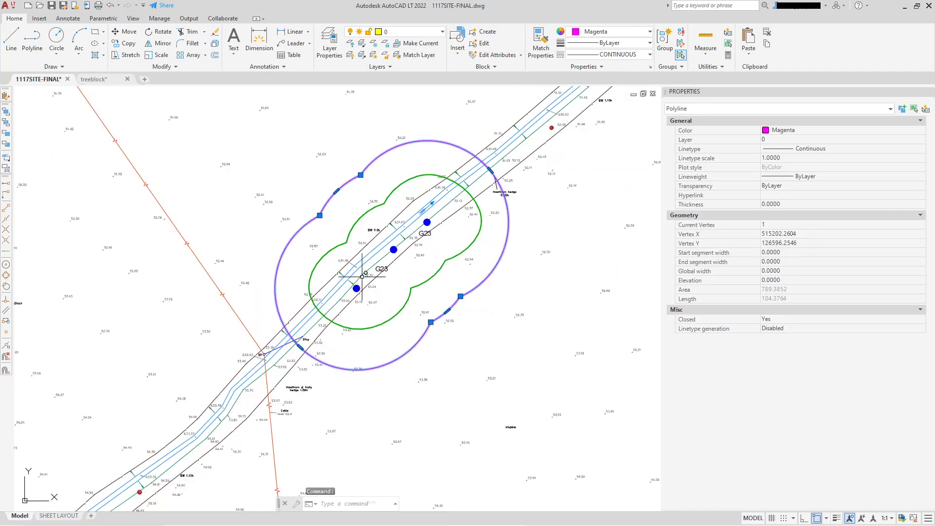
{"action": "scroll", "coordinate": [307, 363], "scroll_direction": "up", "scroll_amount": 2}
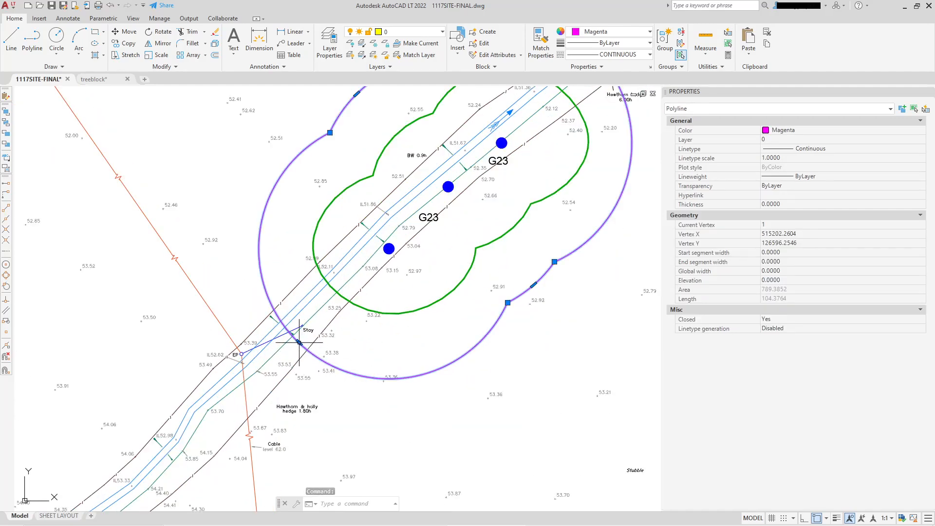
{"action": "left_click", "coordinate": [299, 342]}
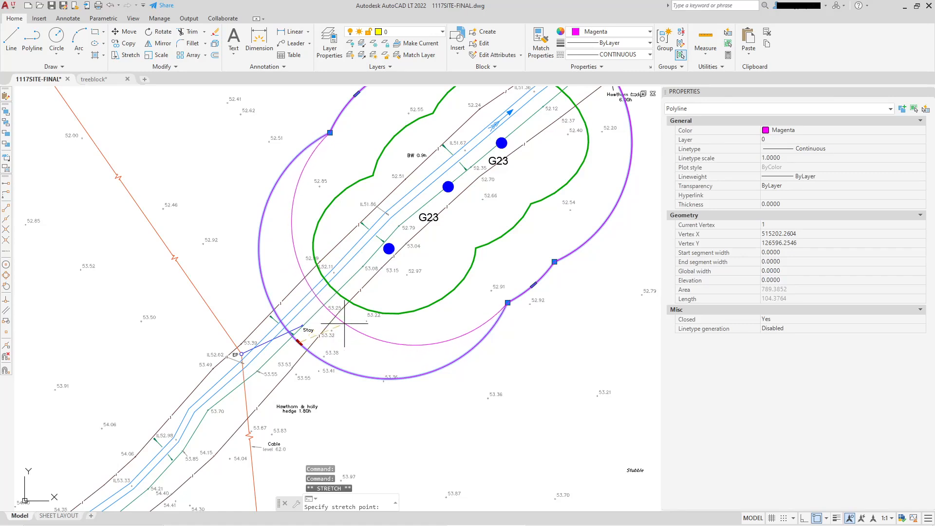
{"action": "left_click", "coordinate": [321, 320]}
{"action": "left_click", "coordinate": [507, 302]}
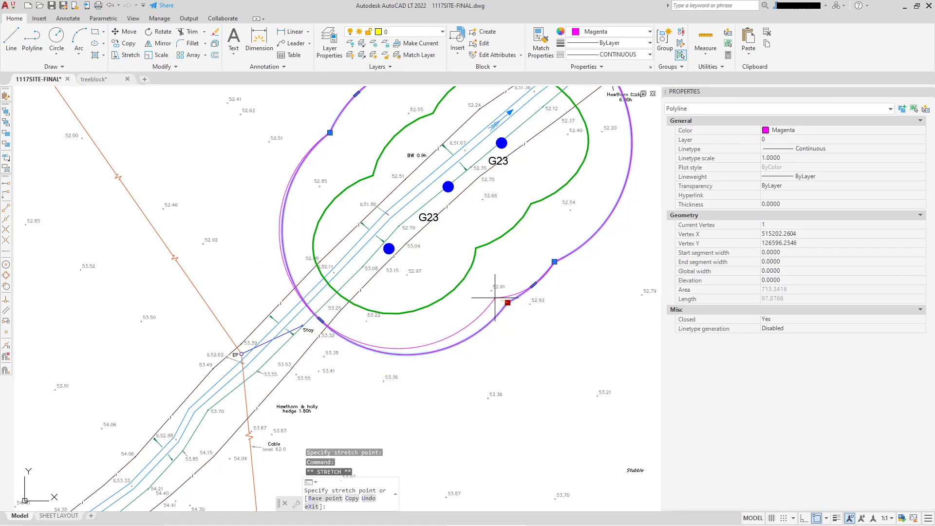
{"action": "left_click", "coordinate": [491, 290]}
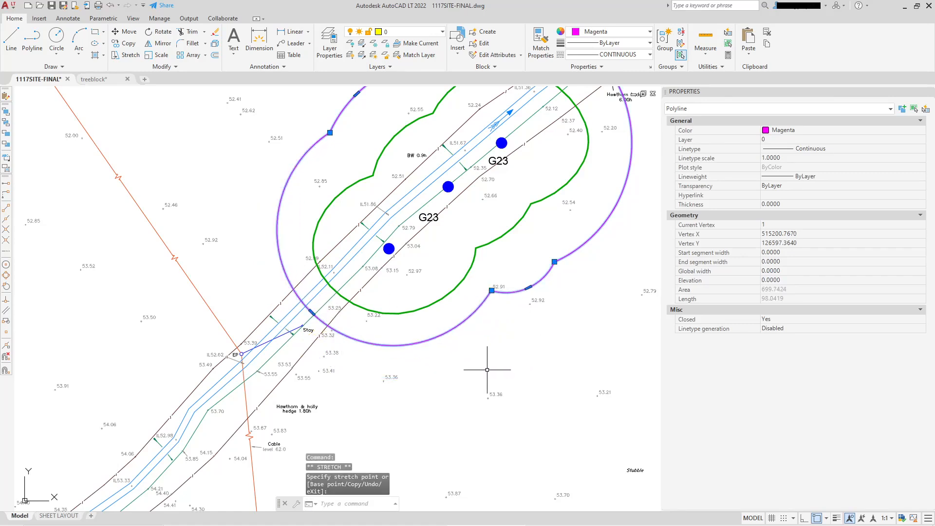
{"action": "key", "text": "Escape"}
{"action": "middle_click_drag", "start_coordinate": [486, 370], "coordinate": [386, 443]}
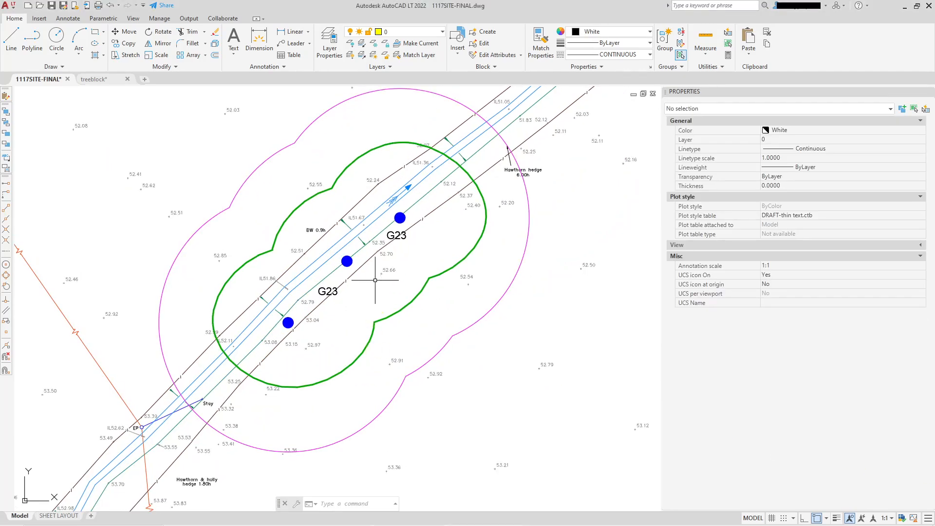
Step: Thaw the TREE-CANOPIES layer to display the surveyed canopies
{"action": "scroll", "coordinate": [374, 280], "scroll_direction": "down", "scroll_amount": 3}
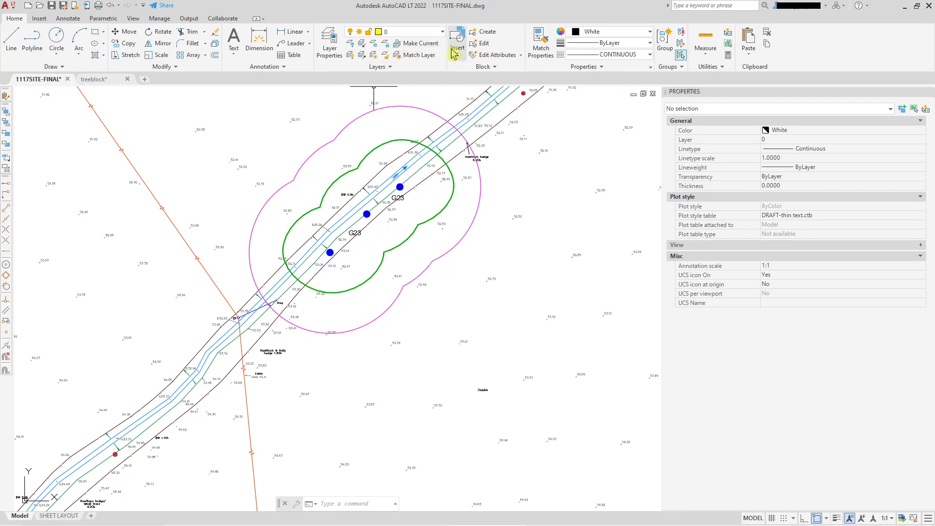
{"action": "left_click", "coordinate": [442, 33]}
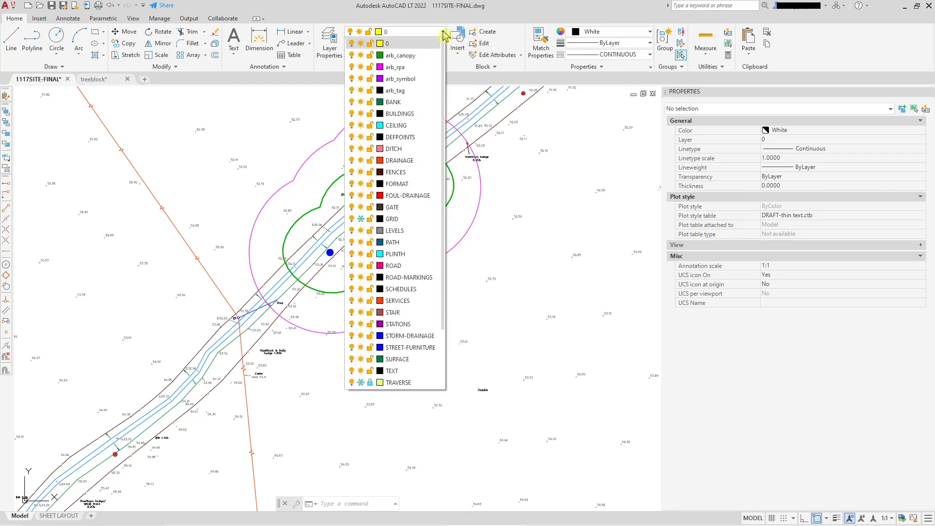
{"action": "scroll", "coordinate": [385, 333], "scroll_direction": "down", "scroll_amount": 2}
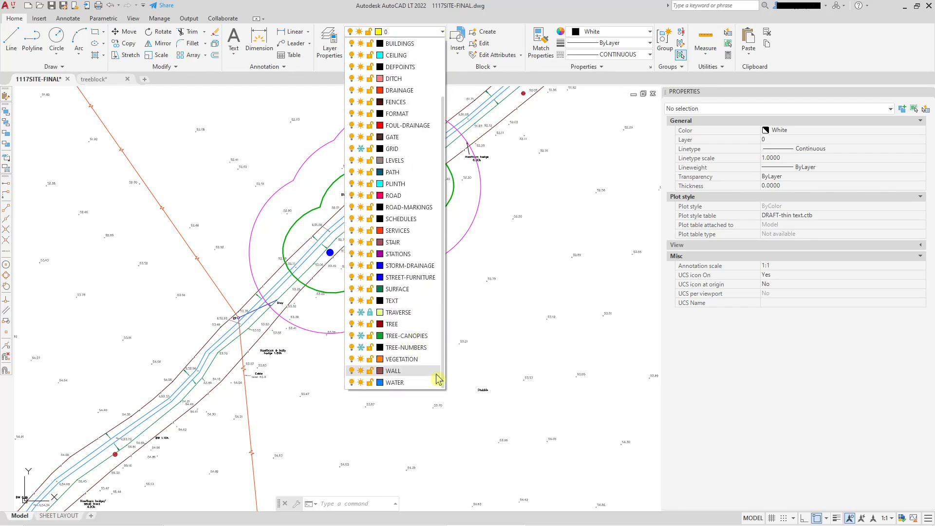
{"action": "left_click", "coordinate": [361, 336]}
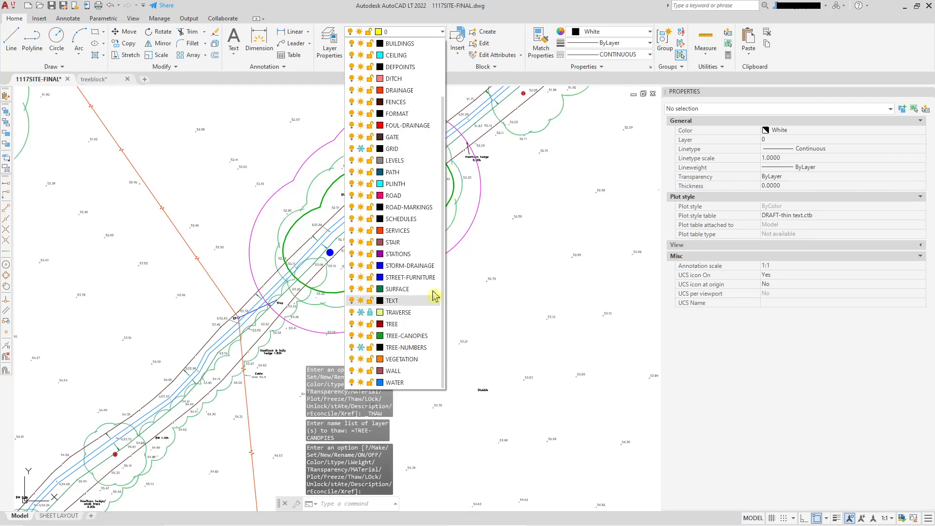
Step: Examine the surveyed hedge and tree canopies along the ditch southwest of group G23
{"action": "middle_click_drag", "start_coordinate": [403, 355], "coordinate": [454, 138]}
{"action": "mouse_move", "coordinate": [175, 268]}
{"action": "middle_mouse_down"}
{"action": "mouse_move", "coordinate": [219, 290]}
{"action": "mouse_move", "coordinate": [175, 356]}
{"action": "middle_mouse_up"}
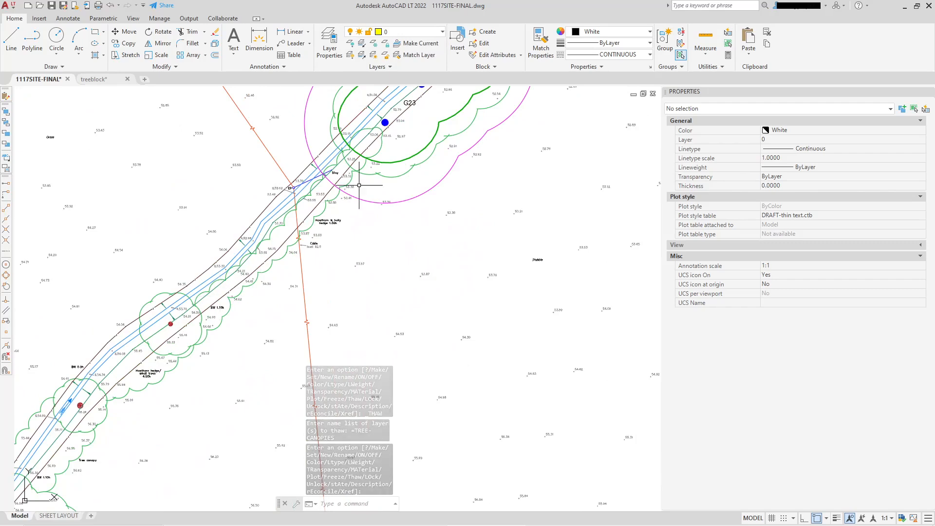
{"action": "scroll", "coordinate": [340, 159], "scroll_direction": "up", "scroll_amount": 2}
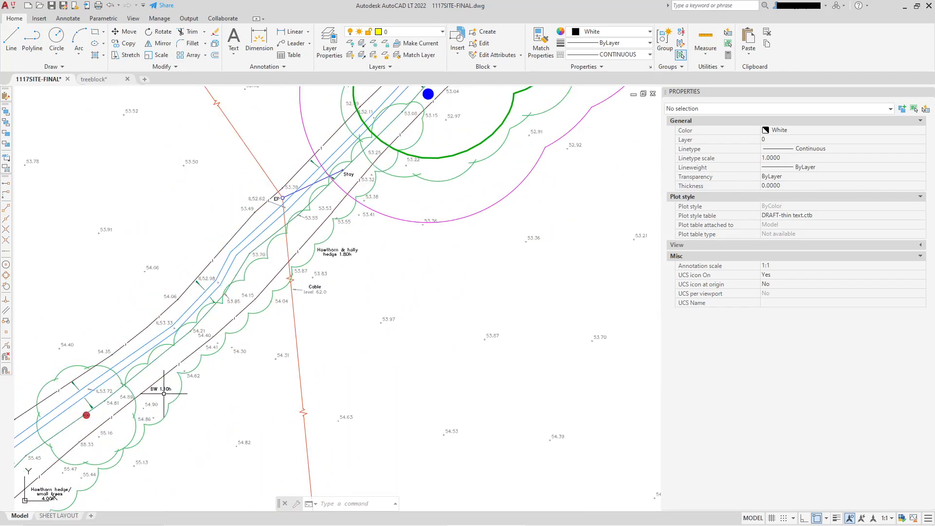
{"action": "scroll", "coordinate": [319, 253], "scroll_direction": "up", "scroll_amount": 2}
{"action": "scroll", "coordinate": [334, 259], "scroll_direction": "down", "scroll_amount": 2}
{"action": "middle_click_drag", "start_coordinate": [249, 332], "coordinate": [349, 189]}
{"action": "middle_click_drag", "start_coordinate": [207, 364], "coordinate": [391, 233]}
{"action": "scroll", "coordinate": [226, 357], "scroll_direction": "down", "scroll_amount": 1}
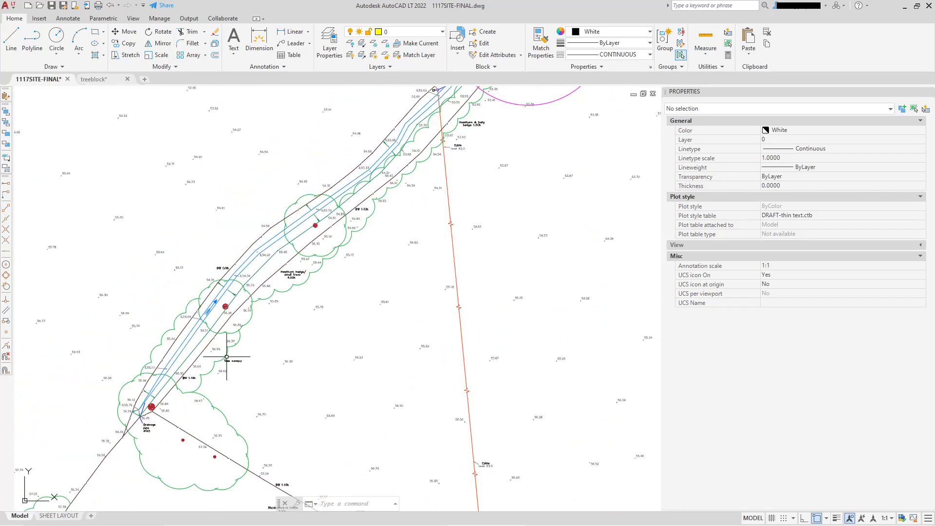
{"action": "middle_click_drag", "start_coordinate": [360, 166], "coordinate": [305, 264]}
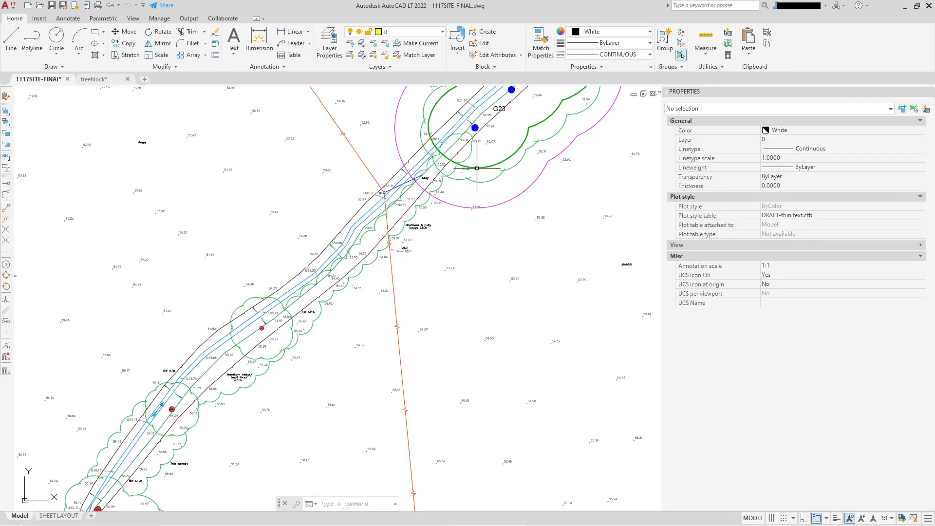
{"action": "scroll", "coordinate": [465, 178], "scroll_direction": "up", "scroll_amount": 2}
{"action": "scroll", "coordinate": [433, 218], "scroll_direction": "down", "scroll_amount": 1}
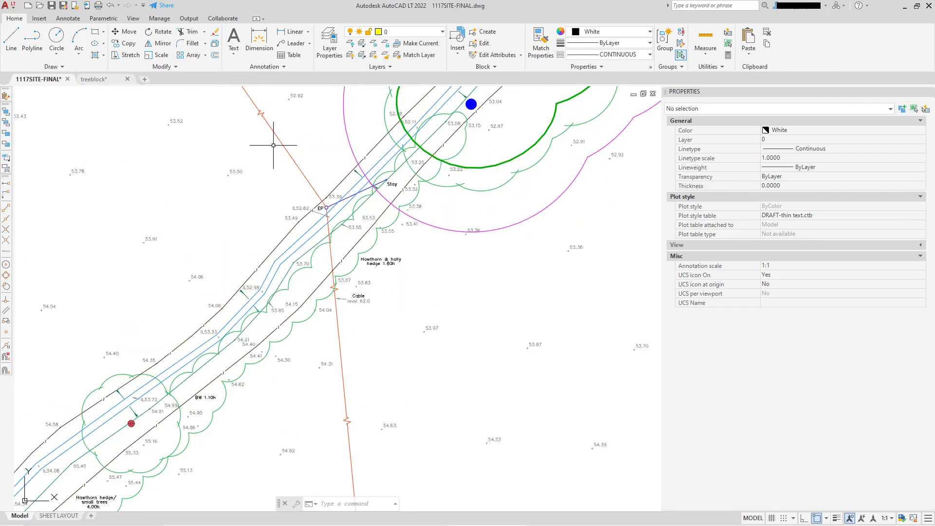
{"action": "middle_click_drag", "start_coordinate": [273, 144], "coordinate": [233, 178]}
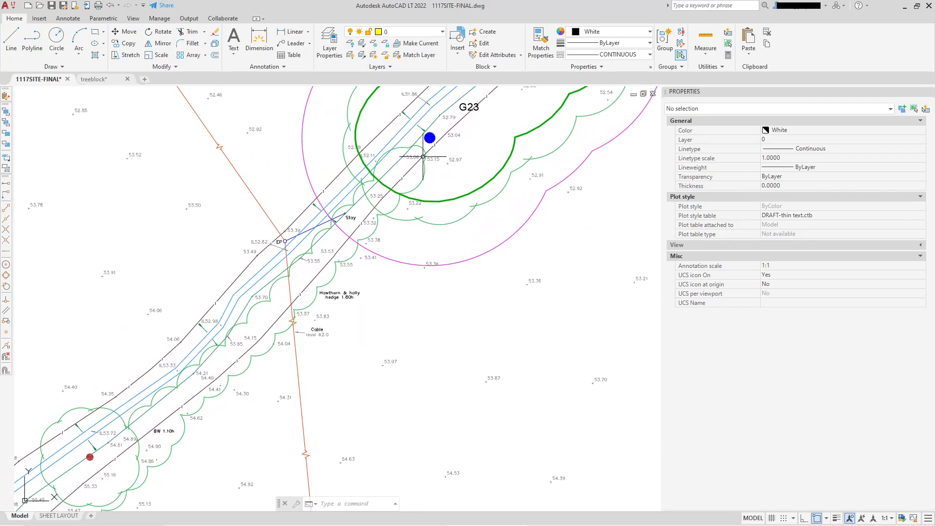
Step: Start a polyline along the middle of the hawthorn and holly hedge, from the southwestern G23 tree southwest past the cable
{"action": "left_click", "coordinate": [30, 41]}
{"action": "scroll", "coordinate": [406, 174], "scroll_direction": "up", "scroll_amount": 4}
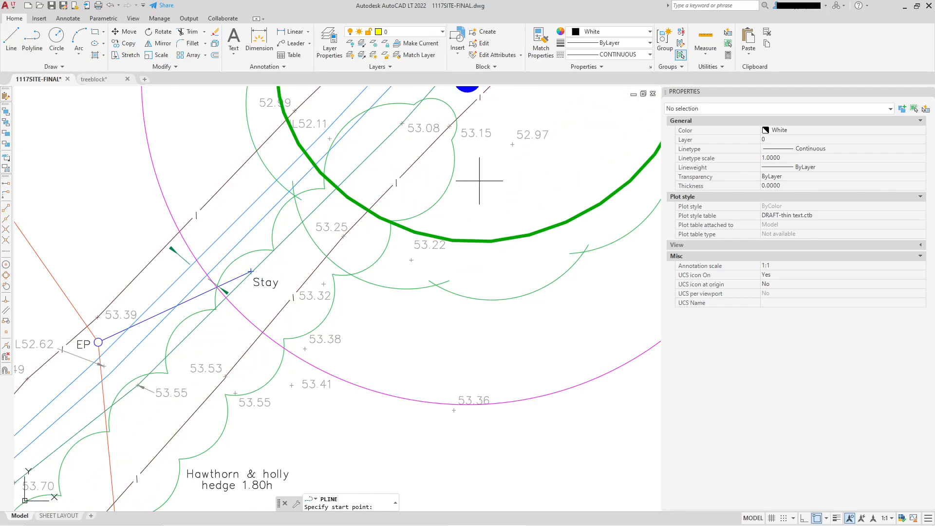
{"action": "scroll", "coordinate": [476, 169], "scroll_direction": "down", "scroll_amount": 2}
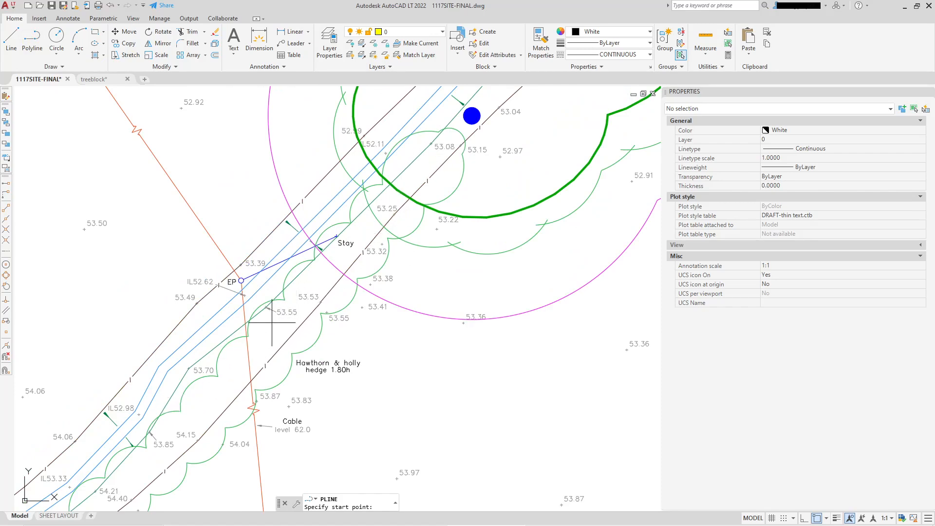
{"action": "mouse_move", "coordinate": [413, 192]}
{"action": "middle_mouse_down"}
{"action": "mouse_move", "coordinate": [419, 141]}
{"action": "mouse_move", "coordinate": [399, 232]}
{"action": "middle_mouse_up"}
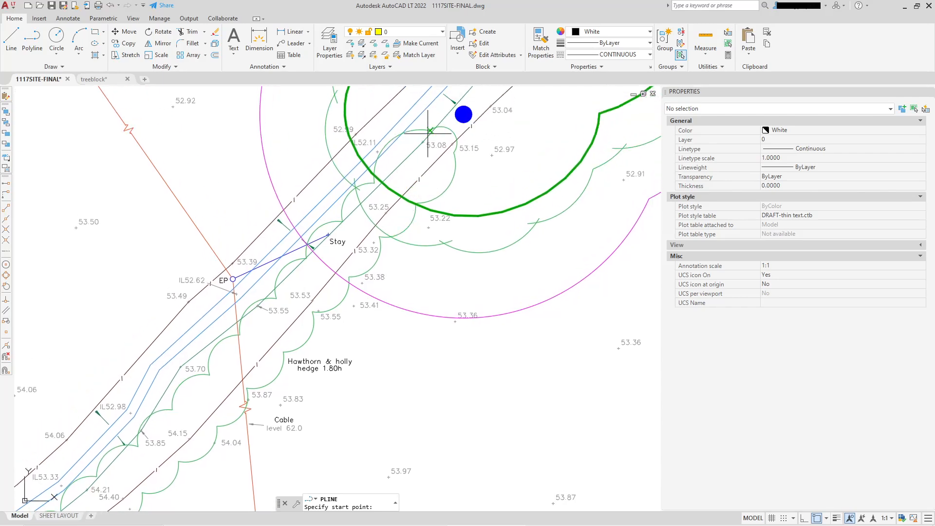
{"action": "scroll", "coordinate": [418, 168], "scroll_direction": "up", "scroll_amount": 2}
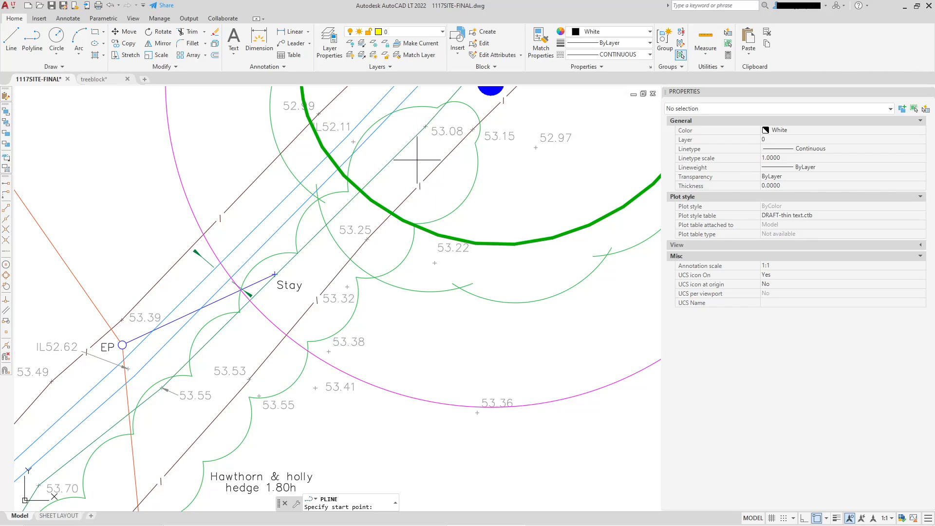
{"action": "left_click", "coordinate": [439, 139]}
{"action": "middle_click_drag", "start_coordinate": [278, 326], "coordinate": [382, 135]}
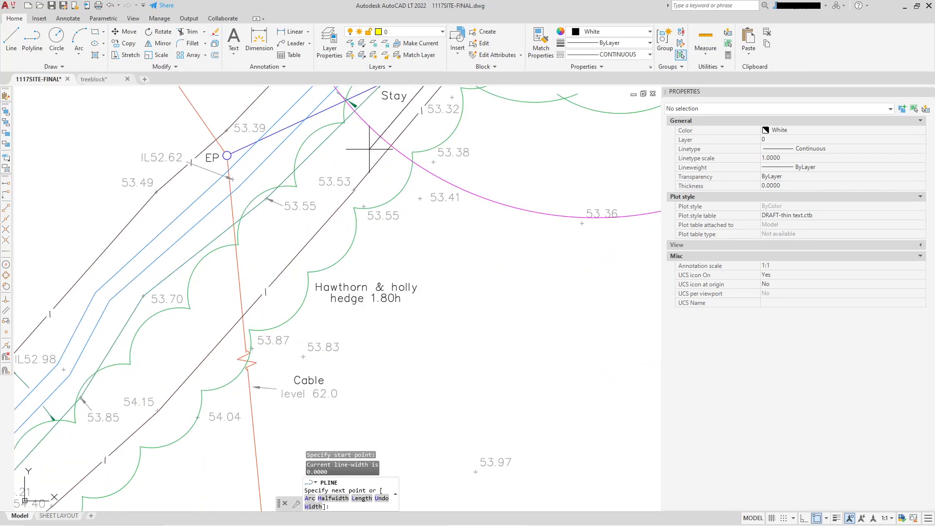
{"action": "left_click", "coordinate": [291, 236]}
{"action": "middle_click_drag", "start_coordinate": [268, 282], "coordinate": [367, 114]}
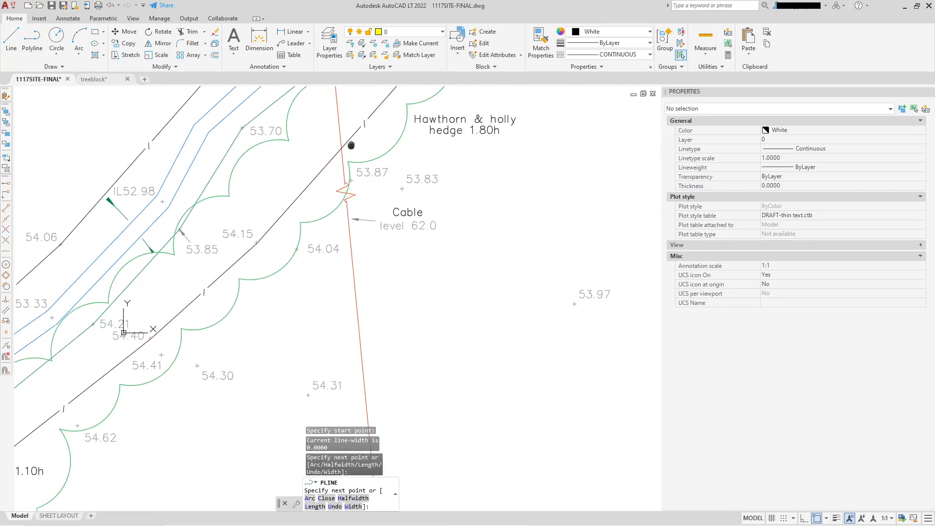
{"action": "left_click", "coordinate": [165, 297]}
Step: Continue the hedge centreline polyline southwest past the BW 1.10h label and through the canopy beside the Hawthorn hedge/small trees label
{"action": "middle_click_drag", "start_coordinate": [141, 336], "coordinate": [427, 151]}
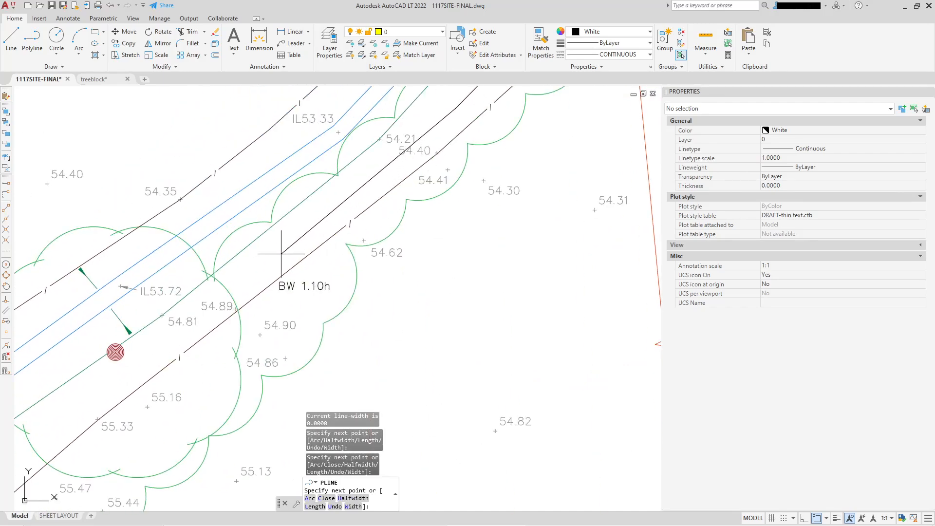
{"action": "left_click", "coordinate": [281, 253]}
{"action": "middle_click_drag", "start_coordinate": [296, 241], "coordinate": [188, 386]}
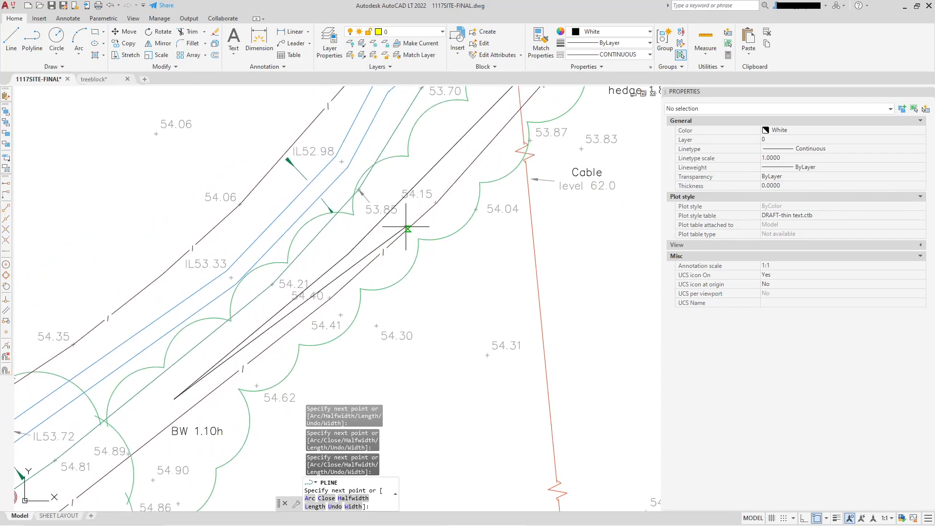
{"action": "middle_click_drag", "start_coordinate": [300, 358], "coordinate": [443, 177]}
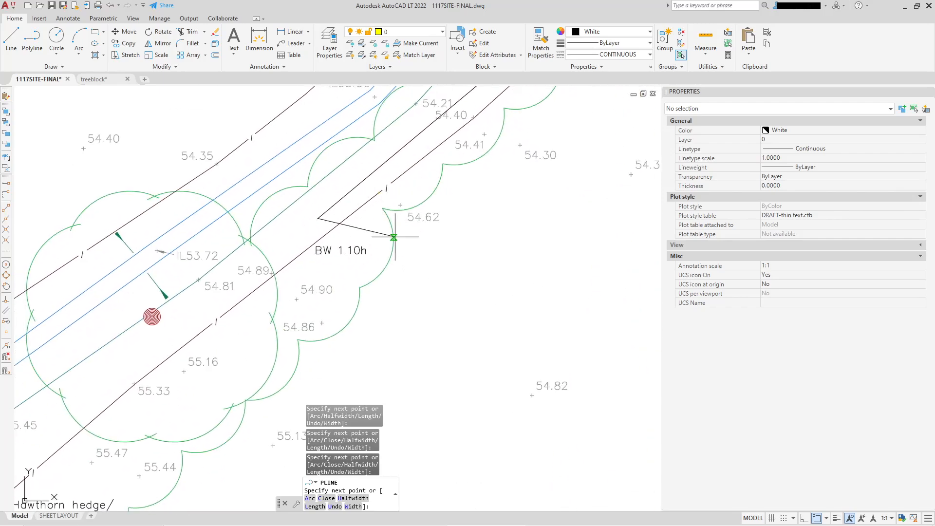
{"action": "middle_click_drag", "start_coordinate": [235, 433], "coordinate": [286, 375]}
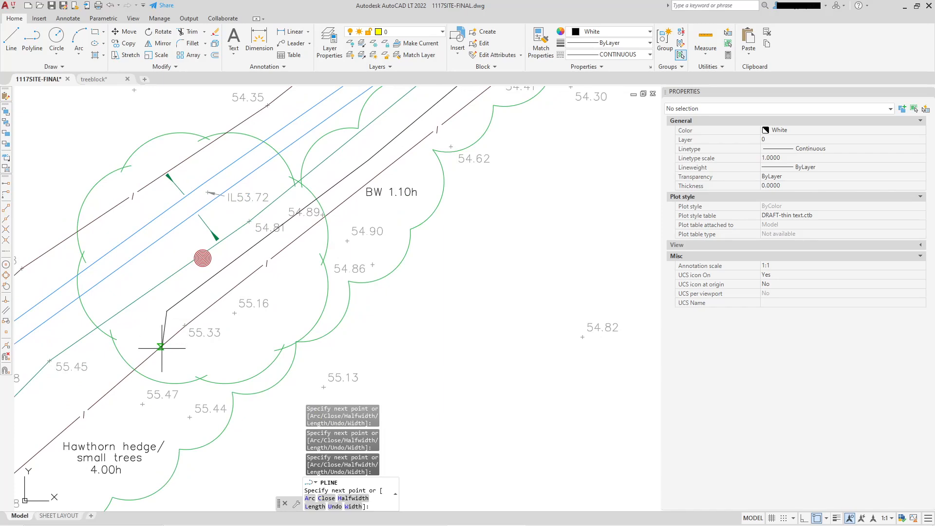
{"action": "middle_click_drag", "start_coordinate": [157, 345], "coordinate": [329, 213]}
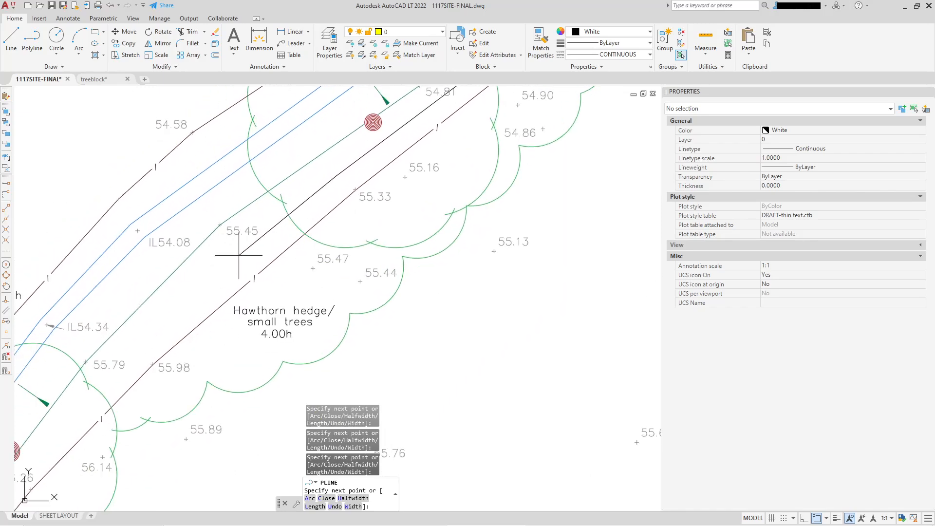
Step: Trace the remaining hedge centreline southwest and end the polyline beside the BW 1.10h label near the Tree canopy note
{"action": "middle_click_drag", "start_coordinate": [184, 308], "coordinate": [366, 182]}
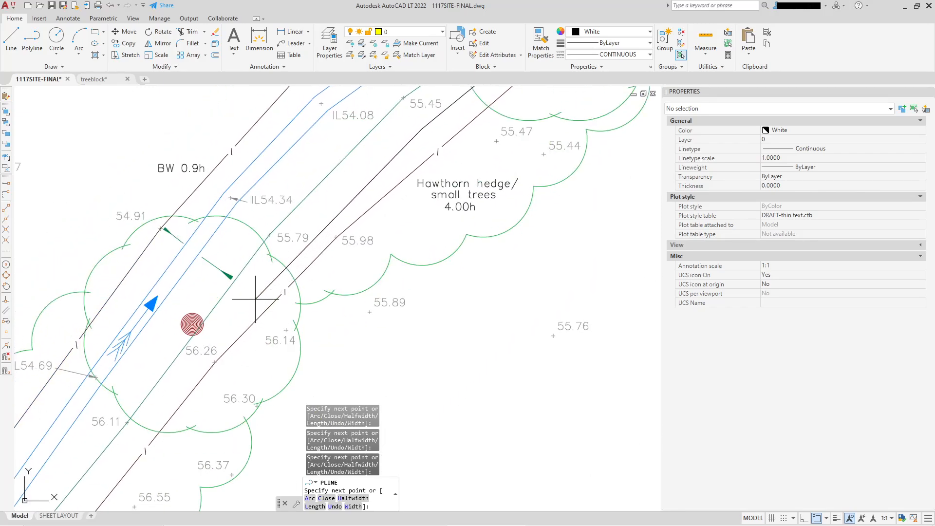
{"action": "middle_click_drag", "start_coordinate": [129, 452], "coordinate": [246, 309]}
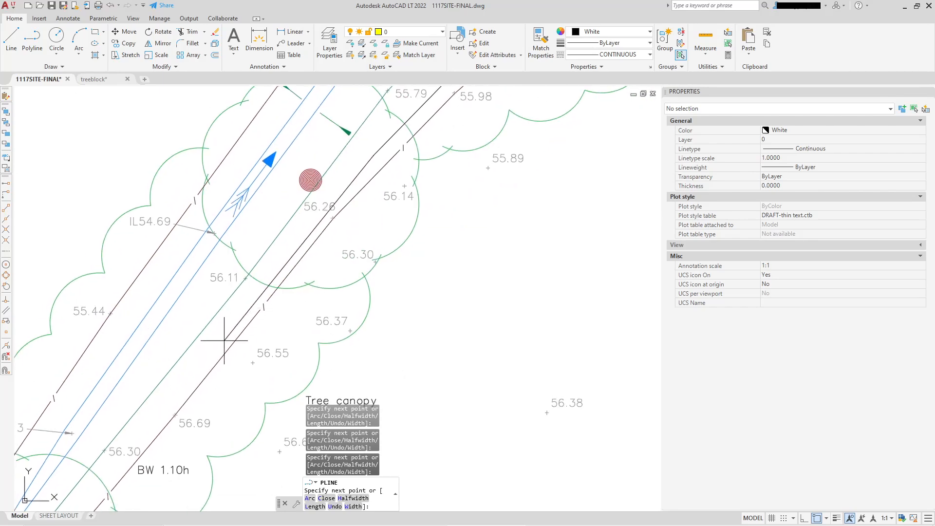
{"action": "mouse_move", "coordinate": [217, 341]}
{"action": "middle_mouse_down"}
{"action": "mouse_move", "coordinate": [269, 292]}
{"action": "mouse_move", "coordinate": [344, 194]}
{"action": "middle_mouse_up"}
{"action": "left_click", "coordinate": [212, 349]}
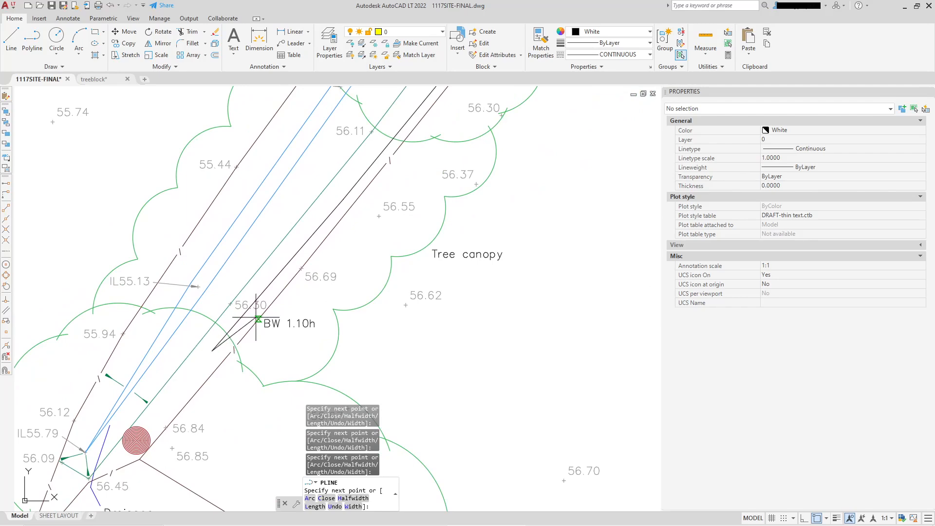
{"action": "right_click", "coordinate": [368, 246]}
{"action": "left_click", "coordinate": [395, 254]}
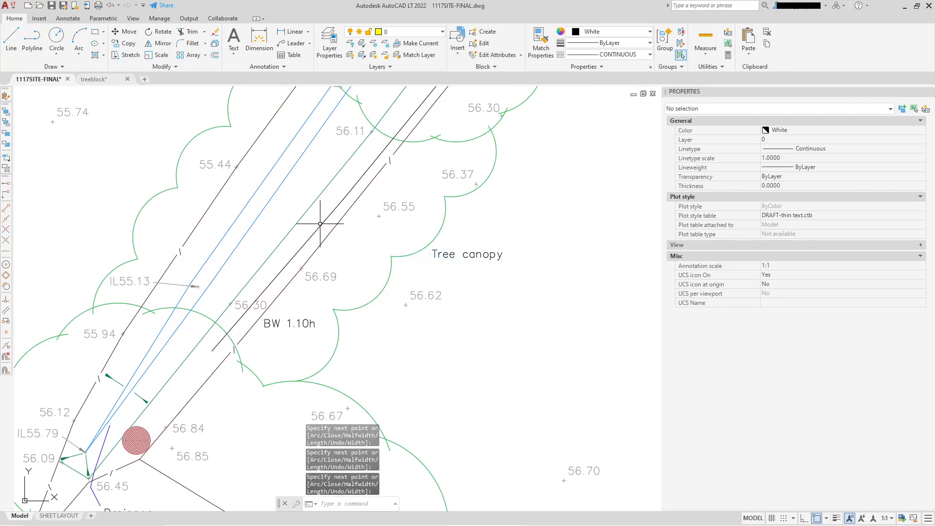
Step: Examine the finished hedge centreline from its southwestern end back to group G23
{"action": "left_click", "coordinate": [319, 223]}
{"action": "scroll", "coordinate": [354, 260], "scroll_direction": "down", "scroll_amount": 2}
{"action": "middle_click_drag", "start_coordinate": [433, 239], "coordinate": [317, 363]}
{"action": "middle_click_drag", "start_coordinate": [476, 207], "coordinate": [373, 326]}
{"action": "middle_click_drag", "start_coordinate": [548, 209], "coordinate": [448, 310]}
{"action": "middle_click_drag", "start_coordinate": [495, 178], "coordinate": [415, 313]}
{"action": "middle_click_drag", "start_coordinate": [498, 296], "coordinate": [419, 317]}
{"action": "middle_click_drag", "start_coordinate": [484, 229], "coordinate": [452, 250]}
{"action": "middle_click_drag", "start_coordinate": [590, 146], "coordinate": [422, 263]}
{"action": "middle_click_drag", "start_coordinate": [504, 192], "coordinate": [418, 313]}
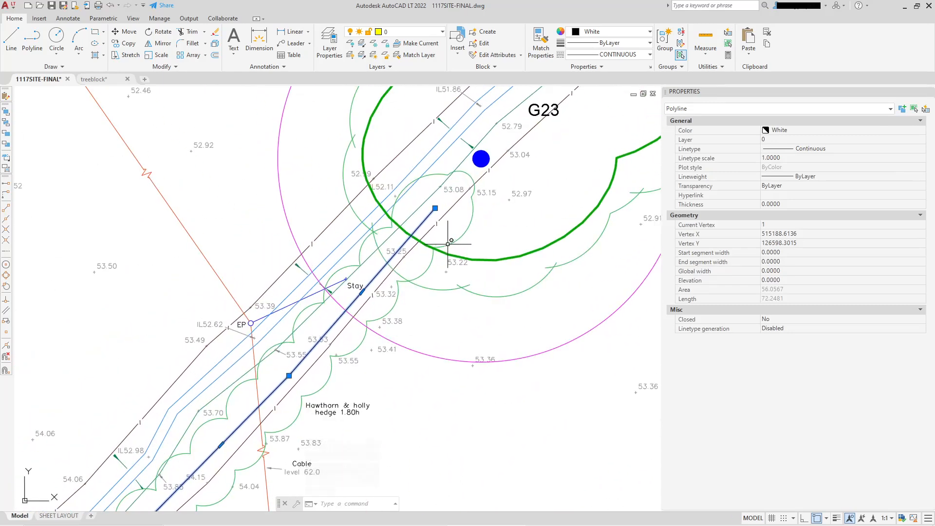
{"action": "key", "text": "Escape"}
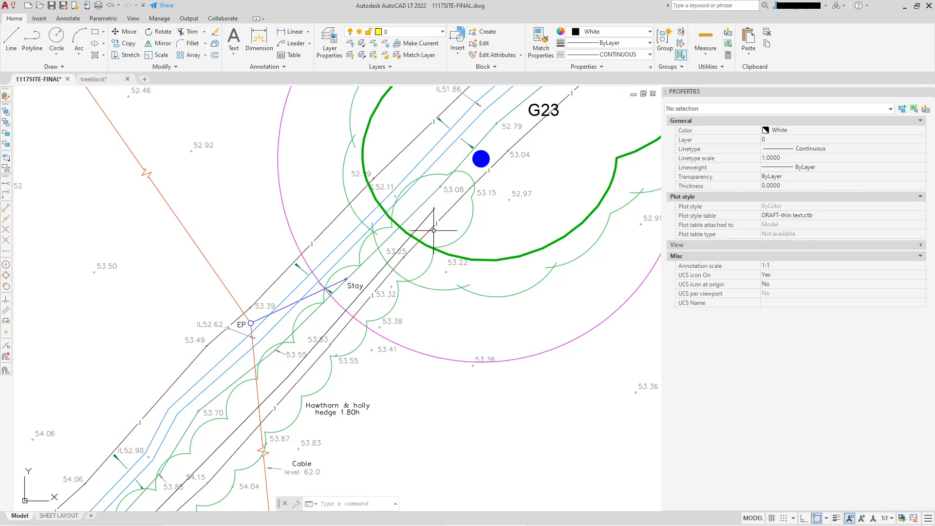
Step: Offset the hedge centreline polyline 1.8 to both its southeastern and northwestern sides
{"action": "left_click", "coordinate": [215, 55]}
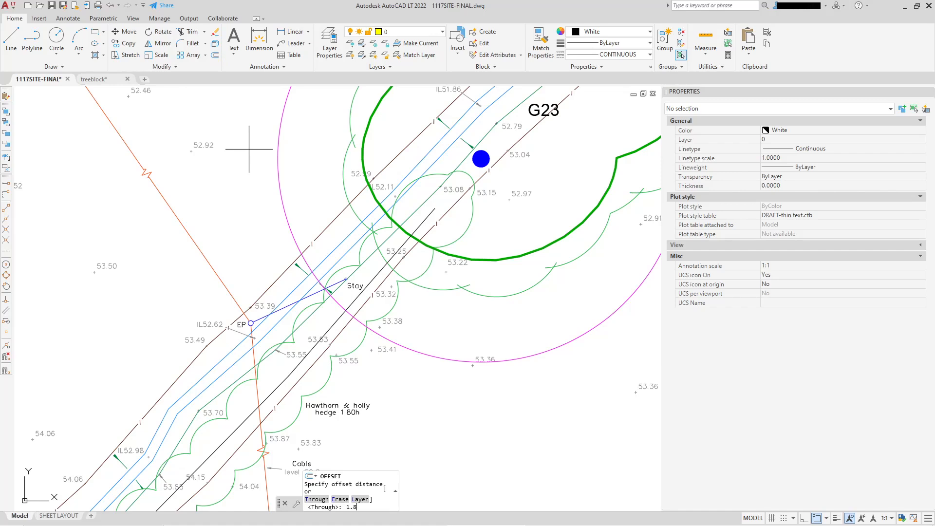
{"action": "key", "text": "Return"}
{"action": "left_click", "coordinate": [416, 219]}
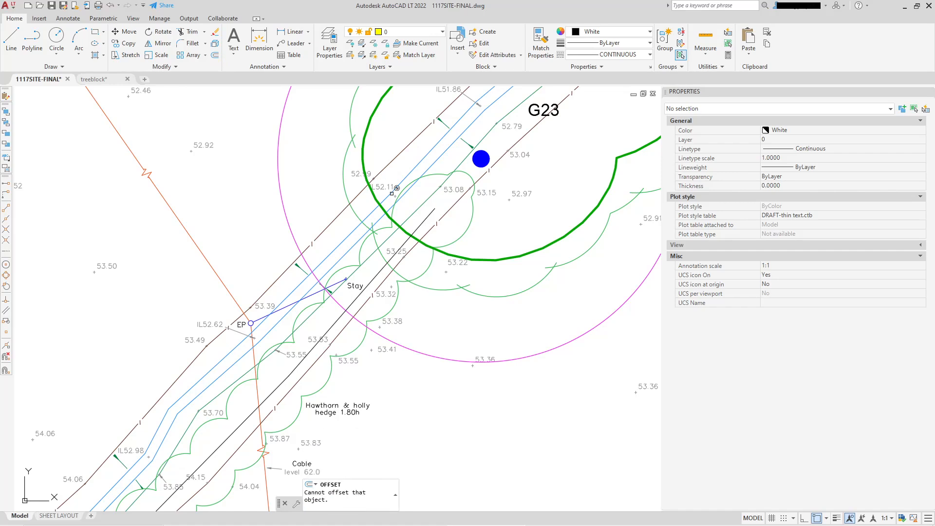
{"action": "left_click", "coordinate": [422, 221]}
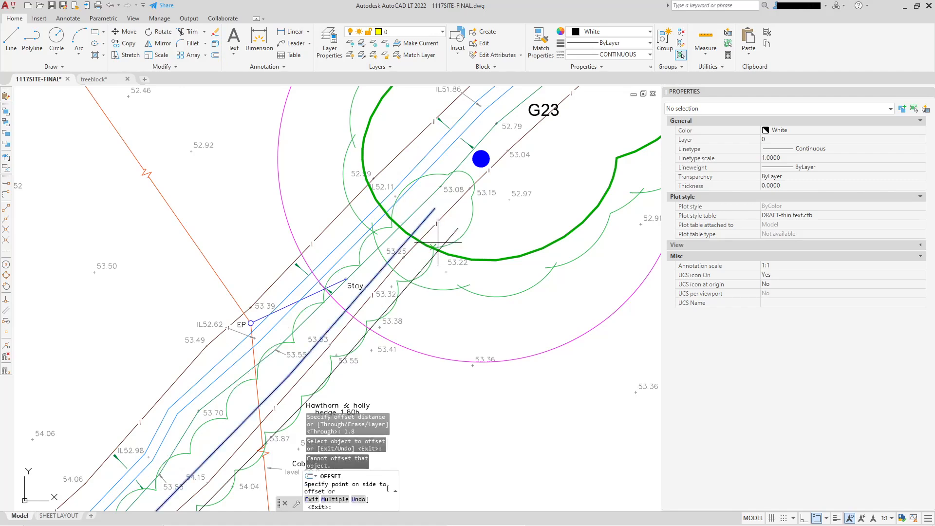
{"action": "left_click", "coordinate": [483, 246]}
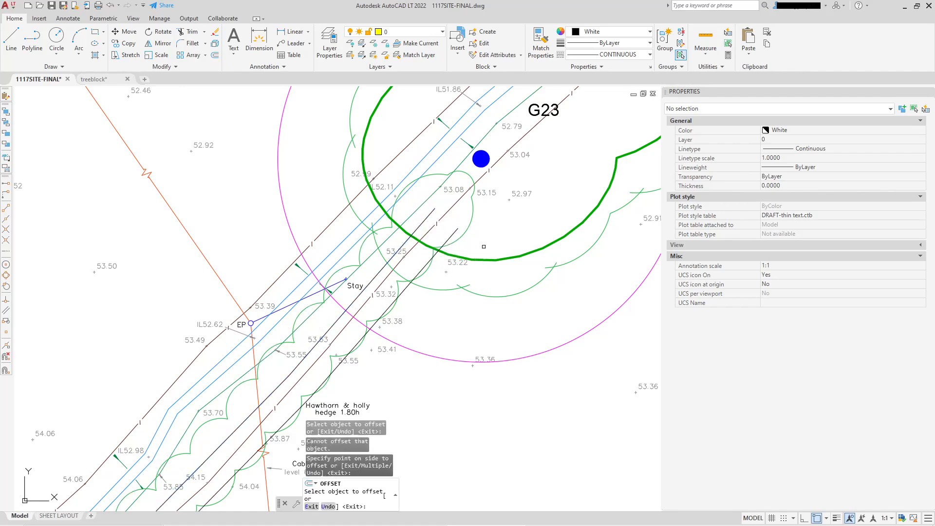
{"action": "left_click", "coordinate": [427, 215]}
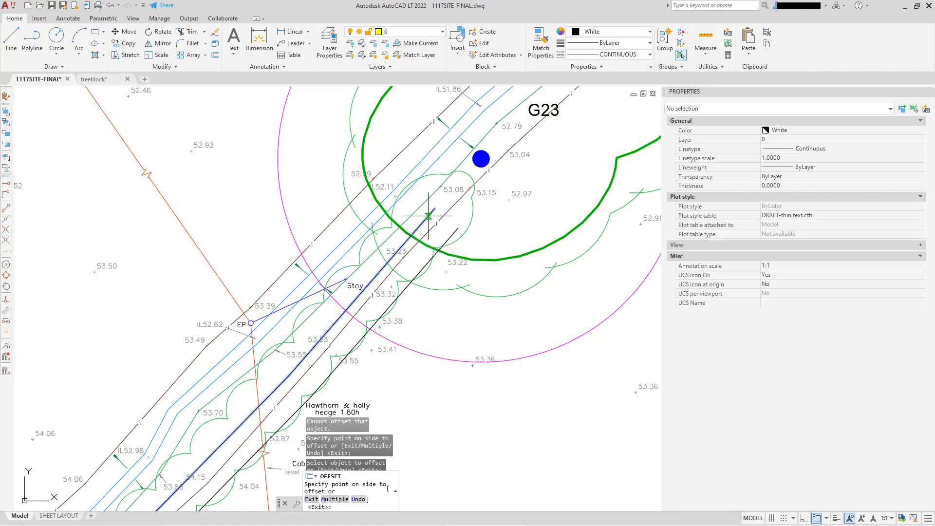
{"action": "left_click", "coordinate": [386, 141]}
{"action": "right_click", "coordinate": [395, 132]}
{"action": "left_click", "coordinate": [403, 138]}
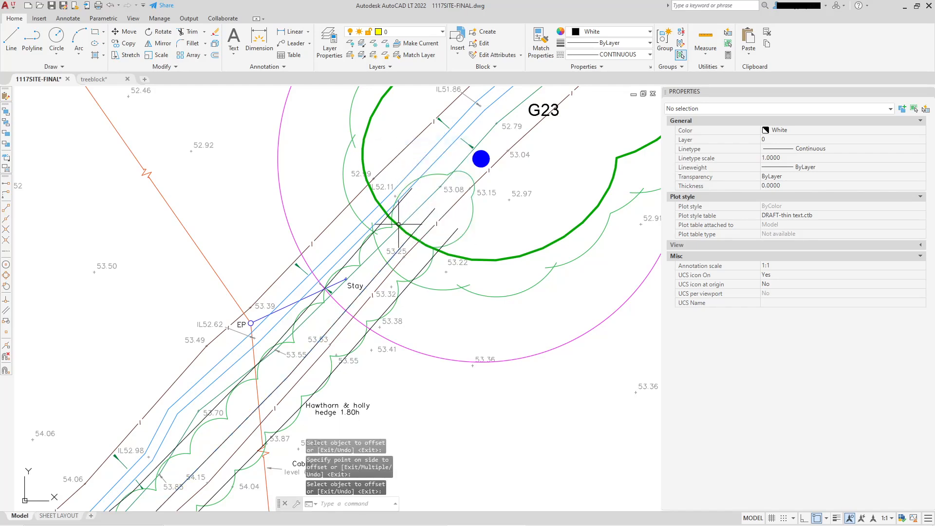
{"action": "left_click", "coordinate": [406, 197]}
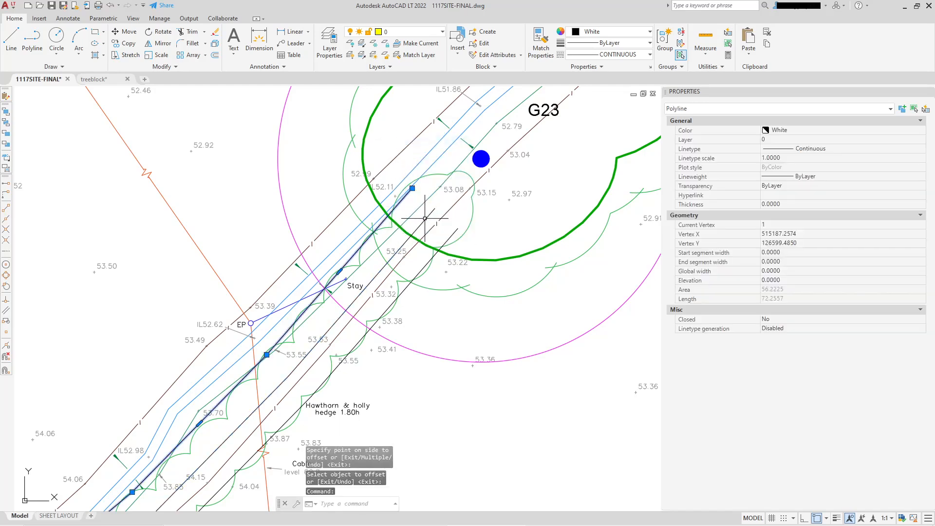
{"action": "left_click", "coordinate": [454, 235]}
{"action": "scroll", "coordinate": [463, 231], "scroll_direction": "down", "scroll_amount": 1}
{"action": "middle_click_drag", "start_coordinate": [464, 244], "coordinate": [289, 332]}
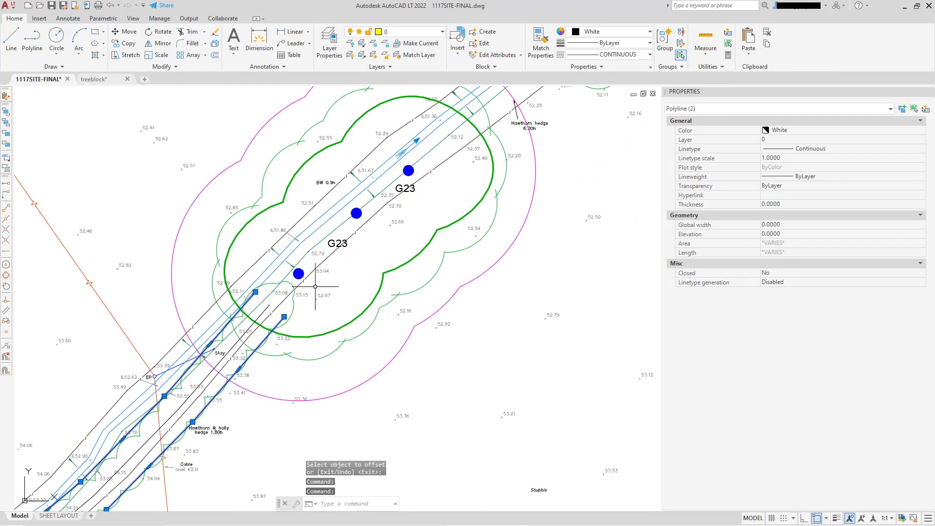
{"action": "scroll", "coordinate": [303, 308], "scroll_direction": "up", "scroll_amount": 2}
{"action": "key", "text": "Escape"}
Step: Draw a polyline joining the northeastern endpoints of the two offset hedge lines inside group G23
{"action": "left_click", "coordinate": [32, 52]}
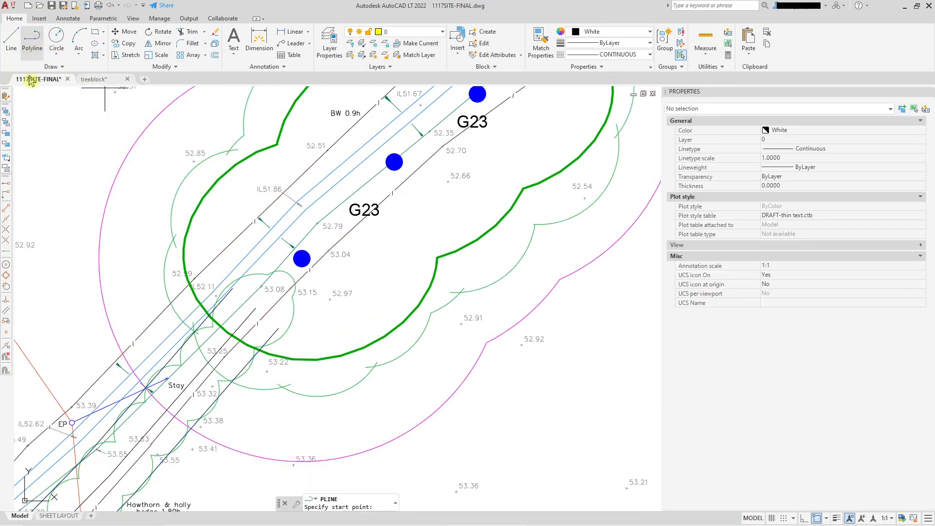
{"action": "left_click", "coordinate": [5, 208]}
{"action": "scroll", "coordinate": [232, 297], "scroll_direction": "up", "scroll_amount": 5}
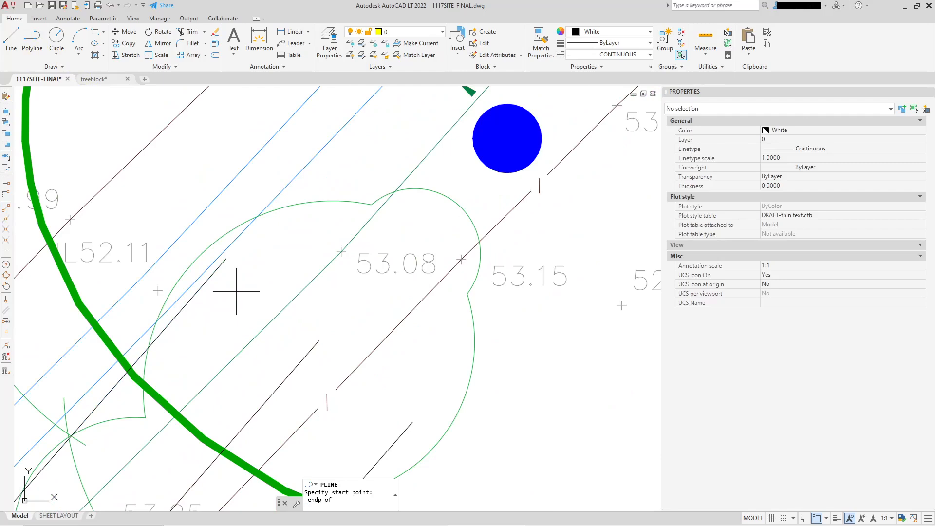
{"action": "left_click", "coordinate": [226, 258]}
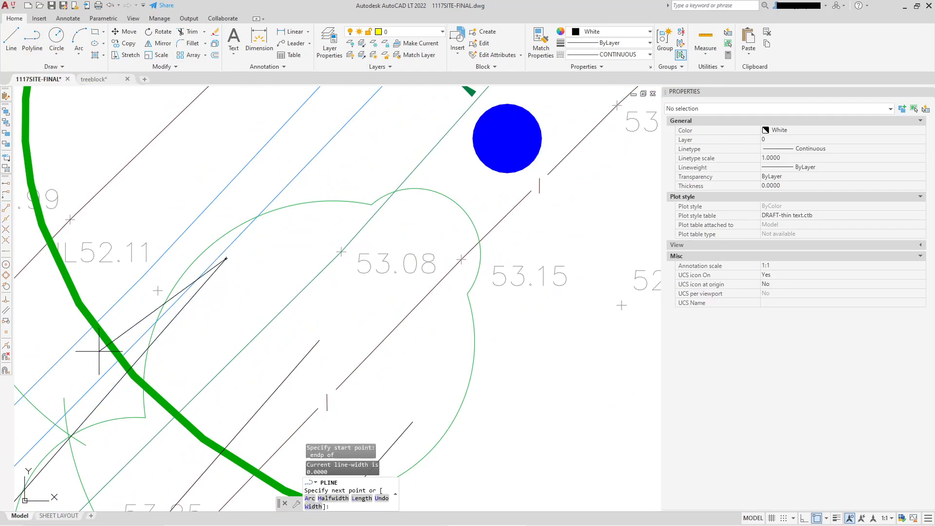
{"action": "left_click", "coordinate": [6, 208]}
{"action": "middle_click_drag", "start_coordinate": [339, 334], "coordinate": [277, 212]}
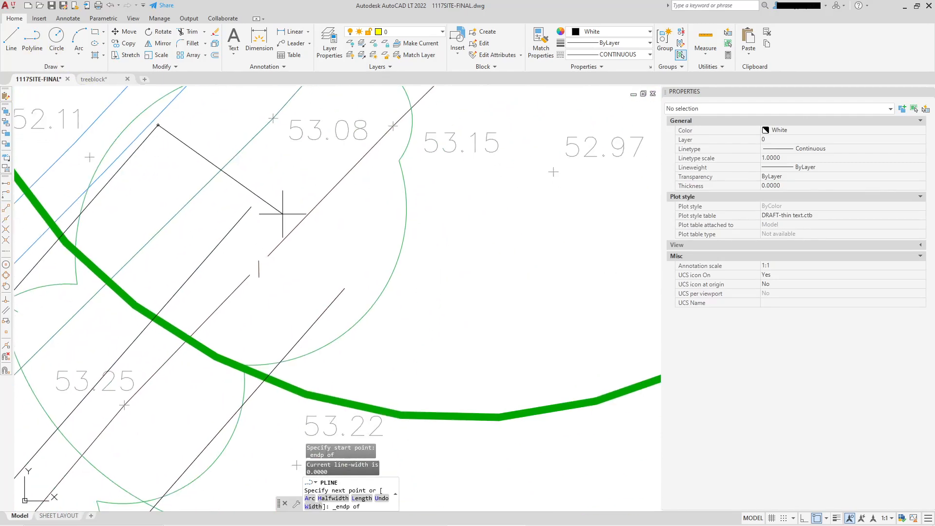
{"action": "left_click", "coordinate": [345, 288]}
{"action": "right_click", "coordinate": [365, 246]}
{"action": "left_click", "coordinate": [375, 253]}
{"action": "scroll", "coordinate": [362, 257], "scroll_direction": "down", "scroll_amount": 4}
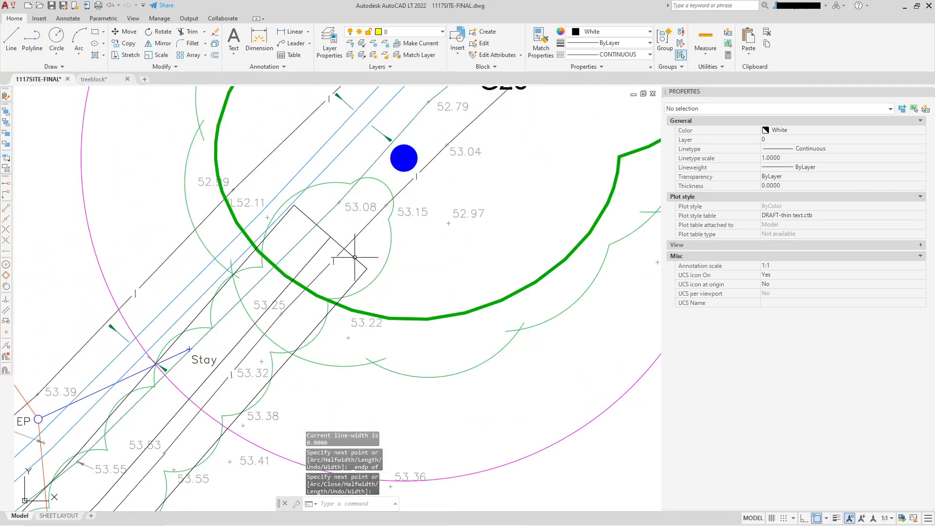
Step: Join the two offset hedge lines and the connecting end segment into one polyline
{"action": "left_click", "coordinate": [355, 257]}
{"action": "left_click", "coordinate": [354, 283]}
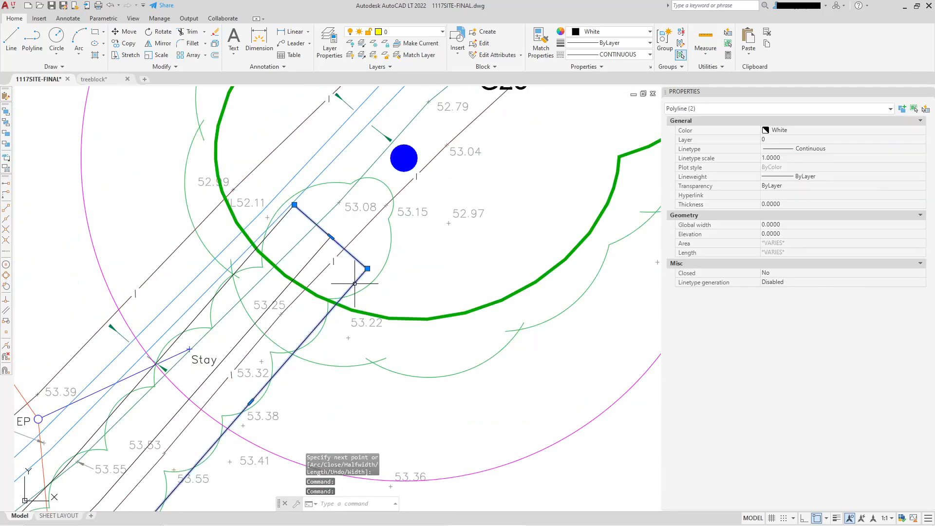
{"action": "scroll", "coordinate": [289, 219], "scroll_direction": "up", "scroll_amount": 2}
{"action": "left_click", "coordinate": [284, 210]}
{"action": "type", "text": "joi"}
{"action": "key", "text": "Return"}
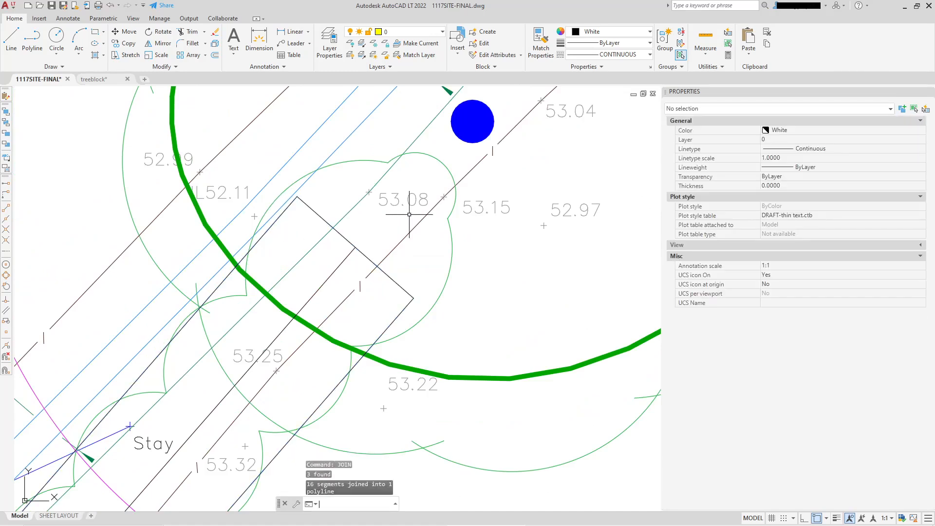
Step: Close the joined hedge outline polyline across its open southwestern end by setting Closed to Yes
{"action": "left_click", "coordinate": [338, 233]}
{"action": "scroll", "coordinate": [344, 225], "scroll_direction": "down", "scroll_amount": 2}
{"action": "scroll", "coordinate": [324, 293], "scroll_direction": "down", "scroll_amount": 2}
{"action": "middle_click_drag", "start_coordinate": [325, 293], "coordinate": [429, 150]}
{"action": "middle_click_drag", "start_coordinate": [269, 336], "coordinate": [507, 107]}
{"action": "middle_click_drag", "start_coordinate": [106, 397], "coordinate": [327, 130]}
{"action": "middle_click_drag", "start_coordinate": [145, 378], "coordinate": [176, 322]}
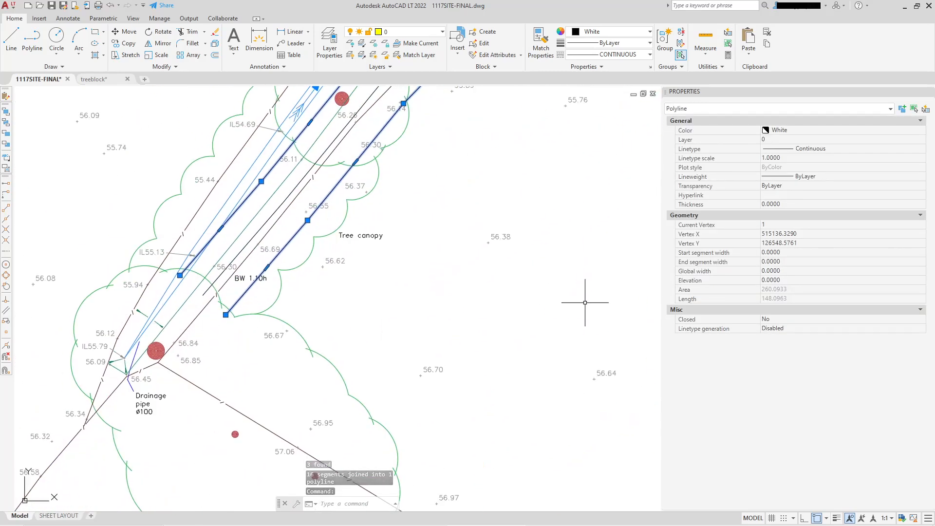
{"action": "left_click", "coordinate": [784, 320]}
{"action": "left_click", "coordinate": [784, 320]}
{"action": "left_click", "coordinate": [785, 325]}
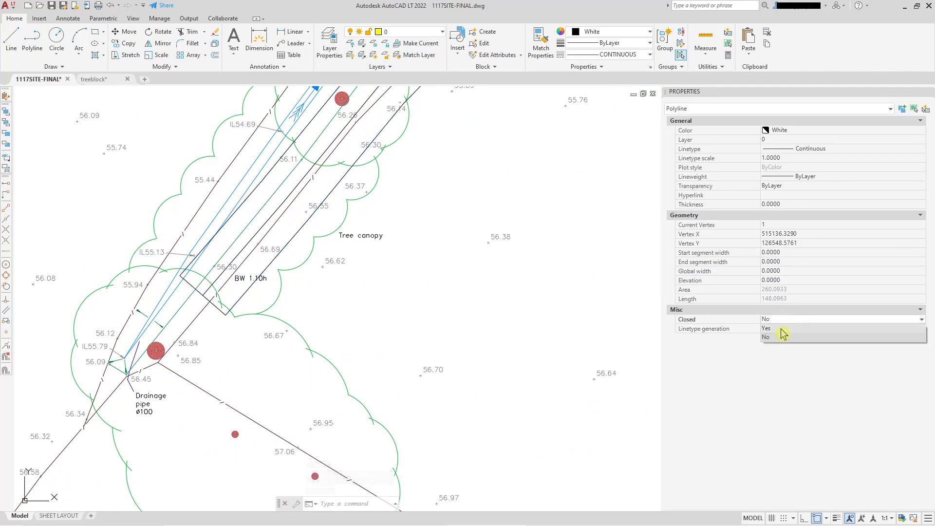
Step: Draw a circle of radius 1.8 centred on the hedge centreline's northeastern endpoint
{"action": "mouse_move", "coordinate": [480, 147]}
{"action": "middle_mouse_down"}
{"action": "mouse_move", "coordinate": [435, 274]}
{"action": "mouse_move", "coordinate": [254, 410]}
{"action": "middle_mouse_up"}
{"action": "middle_click_drag", "start_coordinate": [399, 230], "coordinate": [263, 379]}
{"action": "mouse_move", "coordinate": [452, 196]}
{"action": "middle_mouse_down"}
{"action": "mouse_move", "coordinate": [377, 239]}
{"action": "mouse_move", "coordinate": [292, 351]}
{"action": "middle_mouse_up"}
{"action": "mouse_move", "coordinate": [440, 198]}
{"action": "middle_mouse_down"}
{"action": "mouse_move", "coordinate": [287, 376]}
{"action": "mouse_move", "coordinate": [422, 216]}
{"action": "middle_mouse_up"}
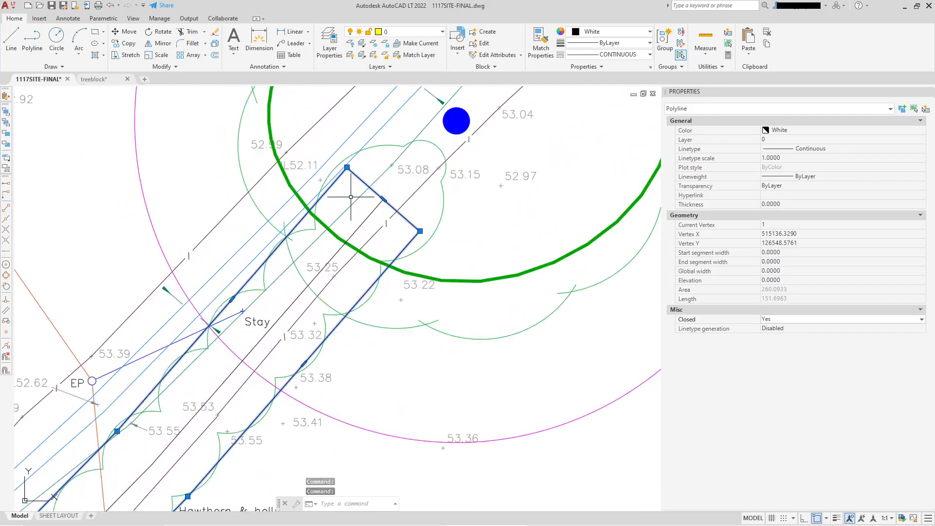
{"action": "scroll", "coordinate": [356, 193], "scroll_direction": "up", "scroll_amount": 4}
{"action": "key", "text": "Escape"}
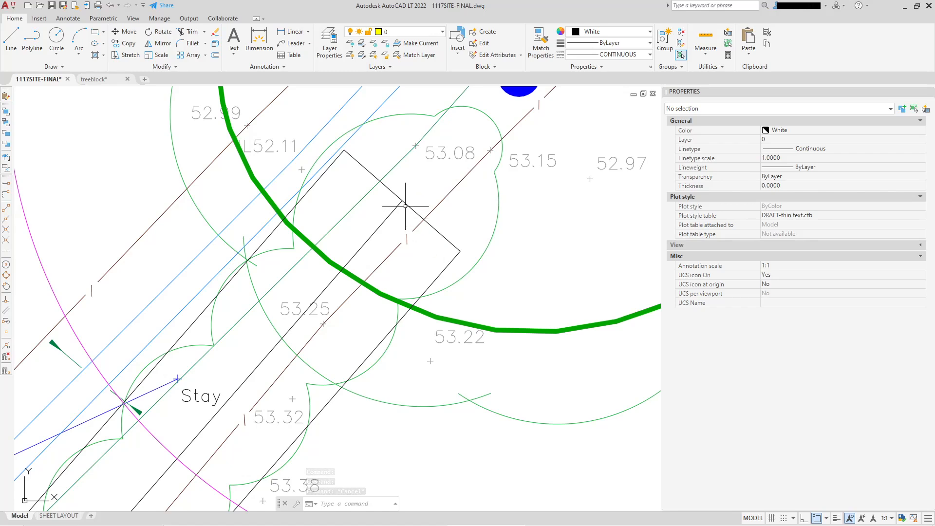
{"action": "left_click", "coordinate": [57, 38]}
{"action": "left_click", "coordinate": [402, 200]}
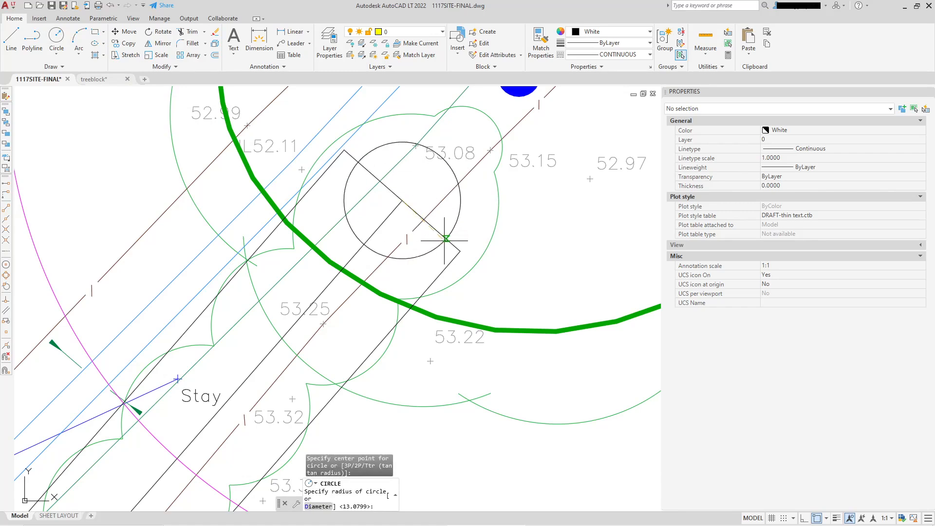
{"action": "key", "text": "Escape"}
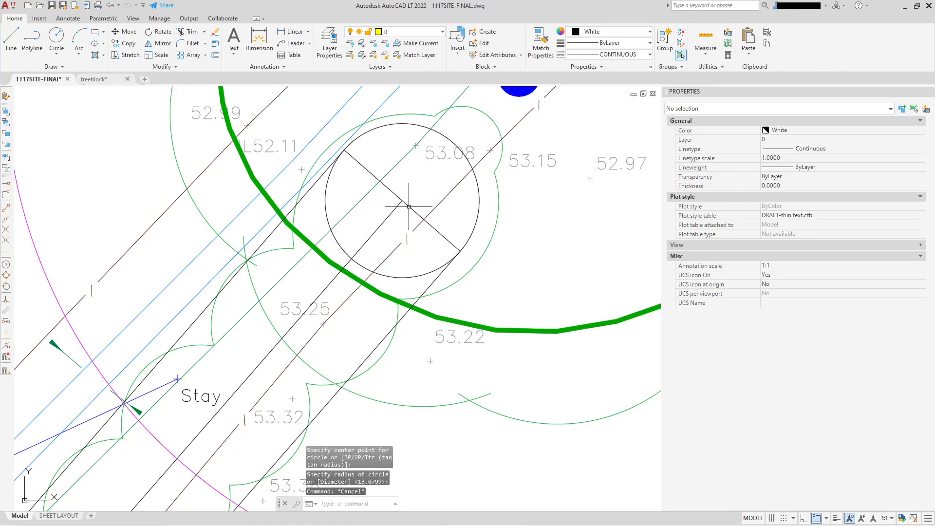
Step: Convert the hedge outline's northeastern end segment to an outward arc that follows the 1.8 radius circle
{"action": "left_click", "coordinate": [409, 206]}
{"action": "mouse_move", "coordinate": [402, 200]}
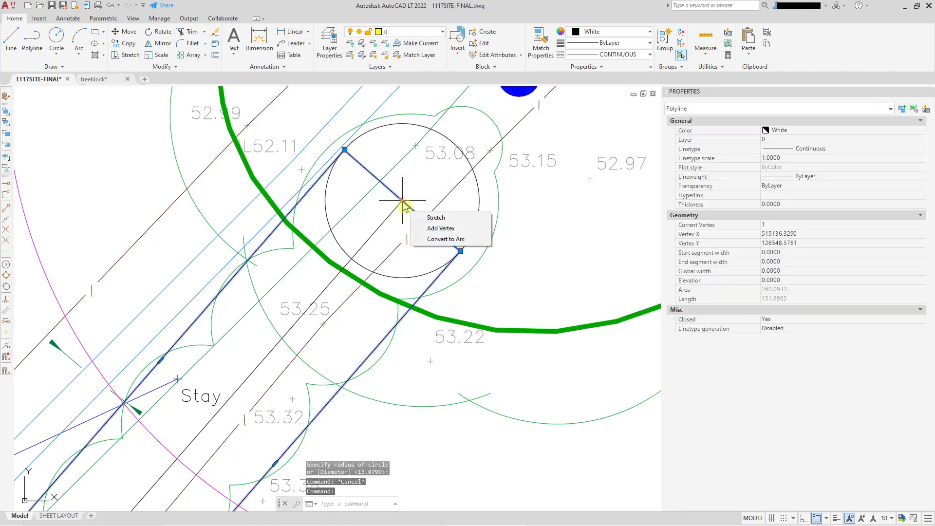
{"action": "left_click", "coordinate": [431, 239]}
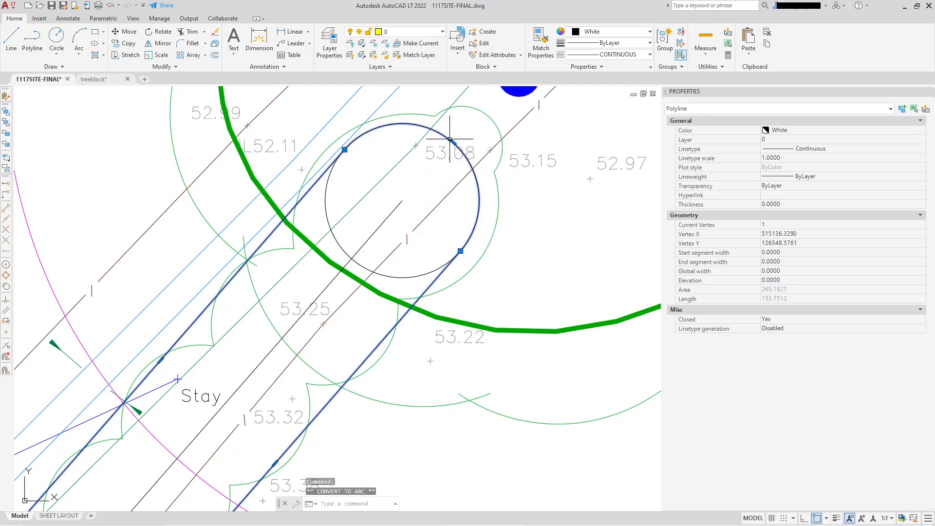
{"action": "key", "text": "Escape"}
Step: Move the 1.8 radius circle by its centre to the hedge centreline's southwestern endpoint
{"action": "left_click", "coordinate": [390, 275]}
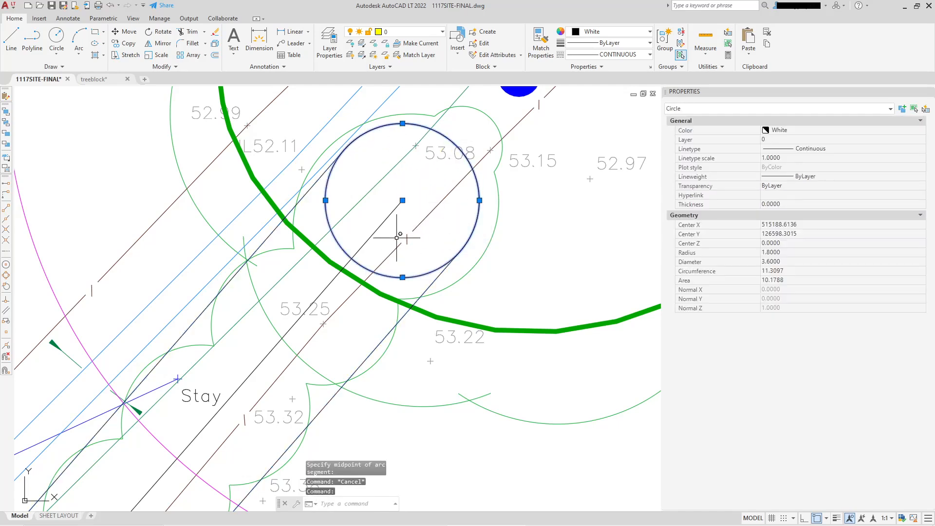
{"action": "left_click", "coordinate": [403, 200]}
{"action": "scroll", "coordinate": [358, 286], "scroll_direction": "down", "scroll_amount": 3}
{"action": "middle_click_drag", "start_coordinate": [259, 369], "coordinate": [452, 179]}
{"action": "middle_click_drag", "start_coordinate": [215, 424], "coordinate": [451, 149]}
{"action": "scroll", "coordinate": [321, 292], "scroll_direction": "up", "scroll_amount": 8}
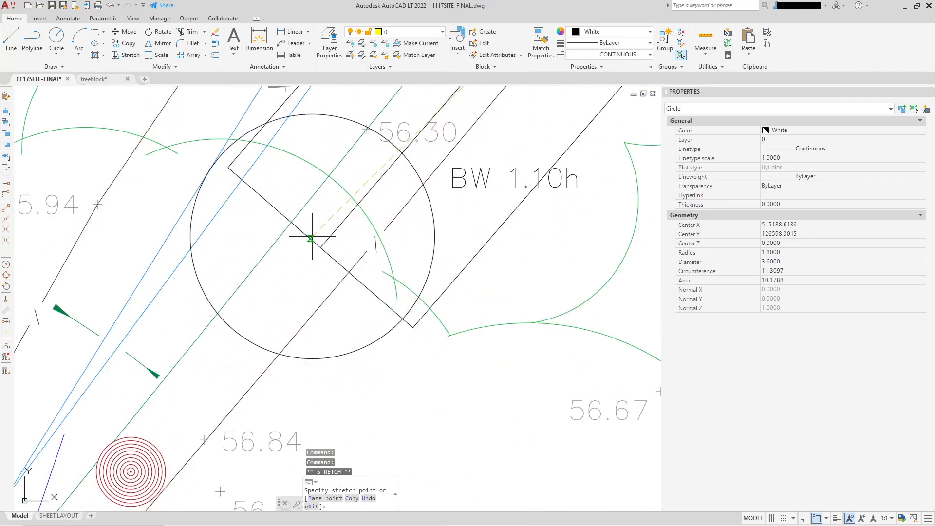
{"action": "key", "text": "Escape"}
Step: Convert the hedge outline's southwestern end segment to an outward arc that follows the circle
{"action": "left_click", "coordinate": [267, 200]}
{"action": "mouse_move", "coordinate": [321, 249]}
{"action": "left_click", "coordinate": [362, 283]}
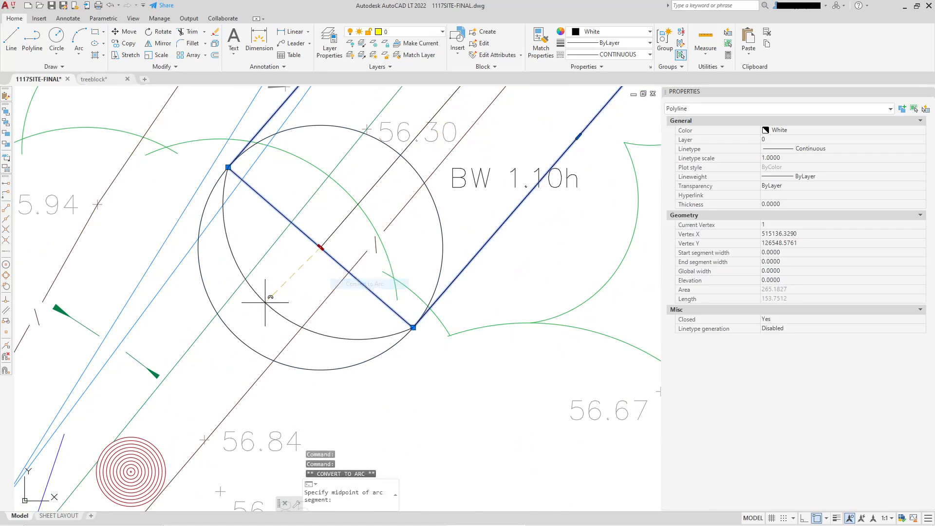
{"action": "key", "text": "Escape"}
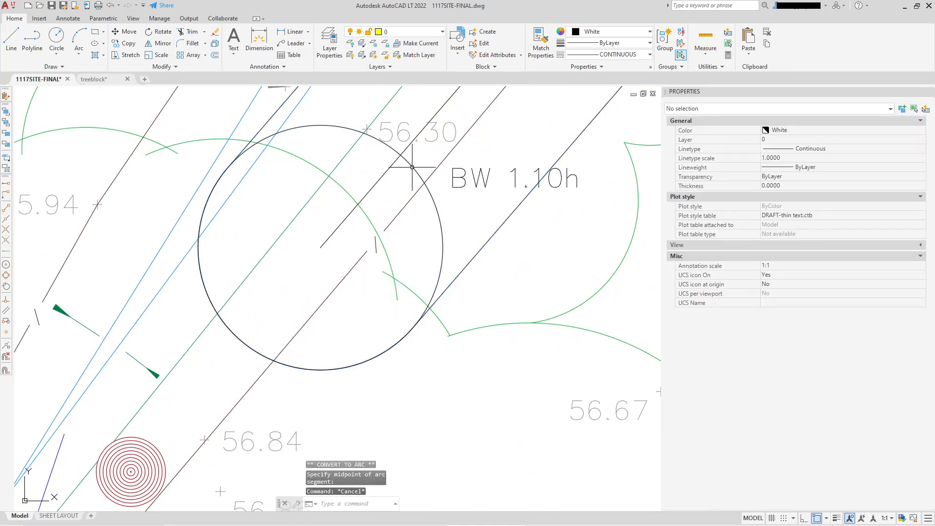
Step: Delete the construction circle at the southwestern end and check the whole closed hedge outline
{"action": "left_click", "coordinate": [412, 166]}
{"action": "key", "text": "Delete"}
{"action": "scroll", "coordinate": [411, 197], "scroll_direction": "down", "scroll_amount": 6}
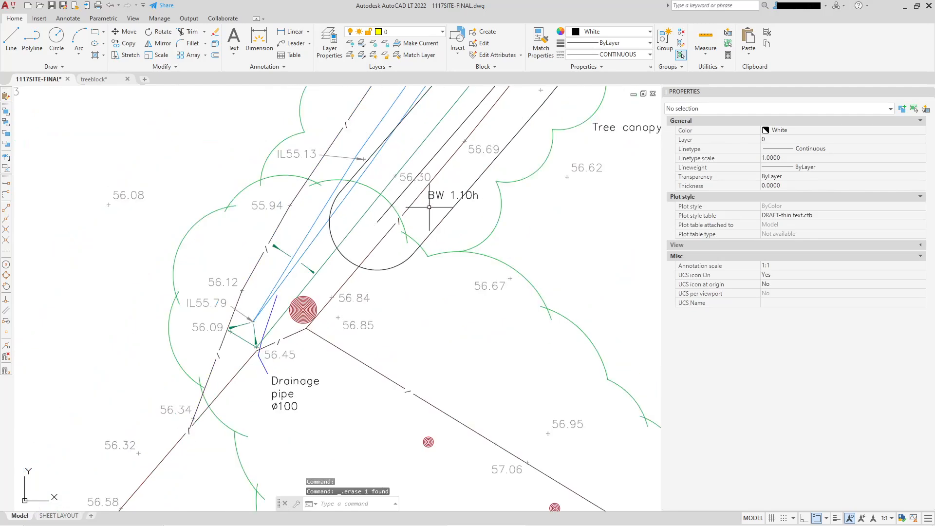
{"action": "left_click", "coordinate": [453, 207]}
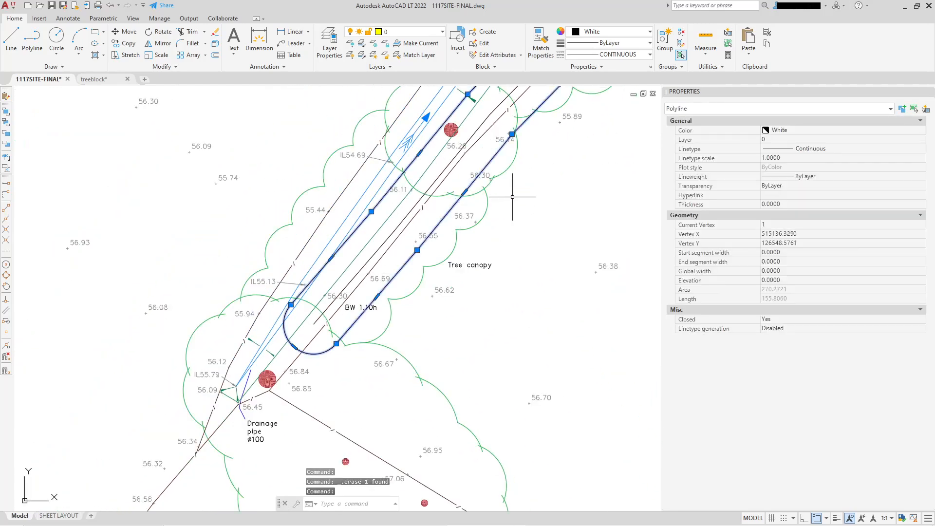
{"action": "scroll", "coordinate": [507, 195], "scroll_direction": "down", "scroll_amount": 5}
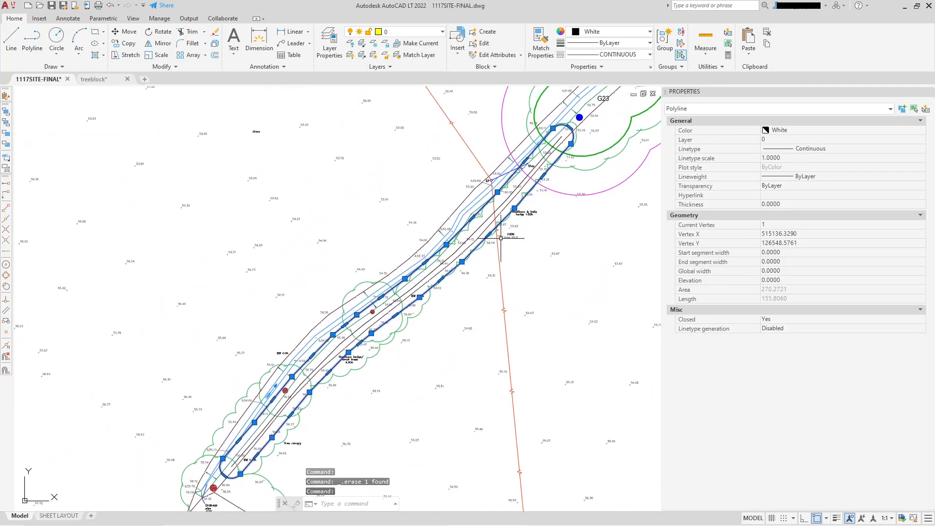
{"action": "key", "text": "Escape"}
Step: Match the hedge outline's properties to the magenta outline around tree group G23
{"action": "left_click", "coordinate": [541, 41]}
{"action": "scroll", "coordinate": [519, 199], "scroll_direction": "up", "scroll_amount": 4}
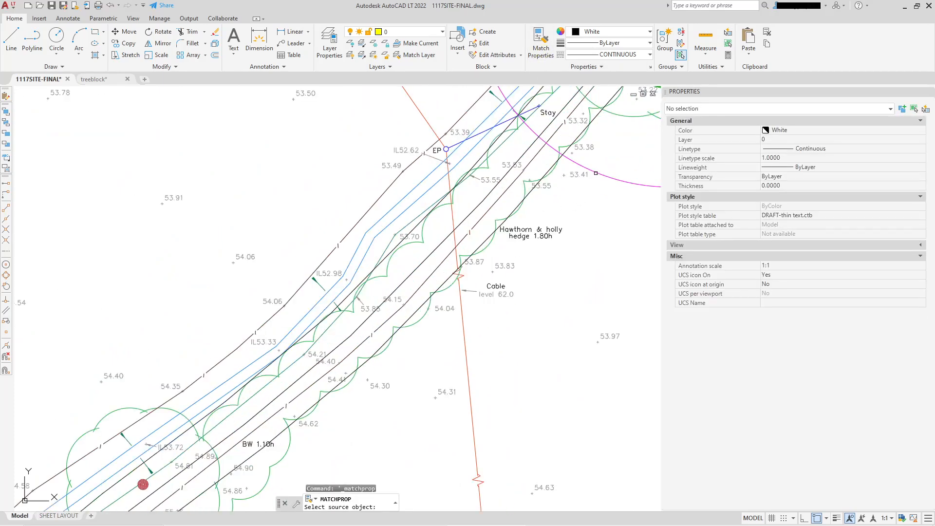
{"action": "left_click", "coordinate": [596, 171]}
{"action": "left_click", "coordinate": [534, 186]}
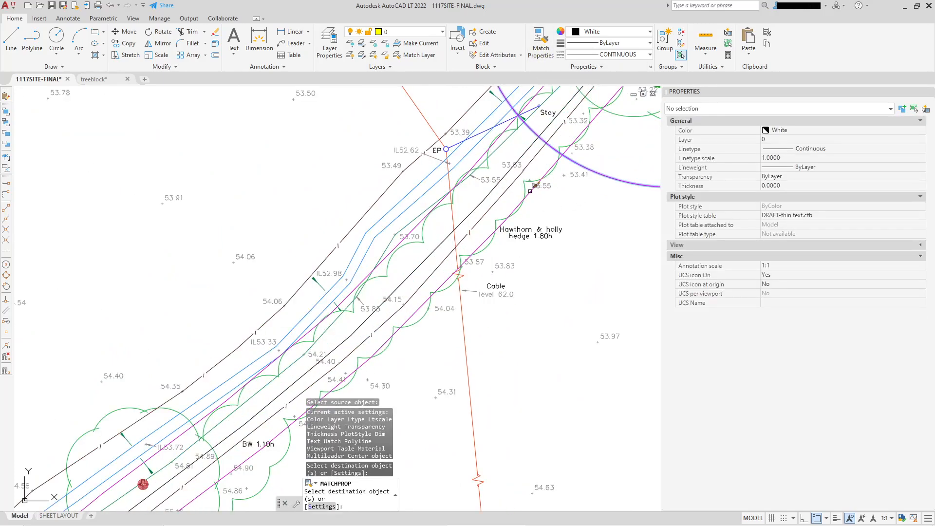
{"action": "key", "text": "Return"}
{"action": "scroll", "coordinate": [515, 314], "scroll_direction": "down", "scroll_amount": 3}
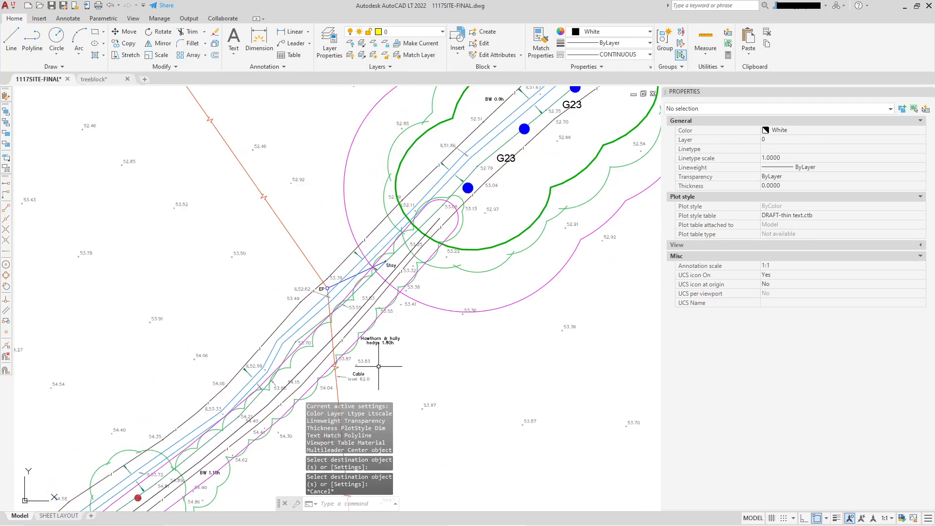
{"action": "scroll", "coordinate": [391, 234], "scroll_direction": "up", "scroll_amount": 4}
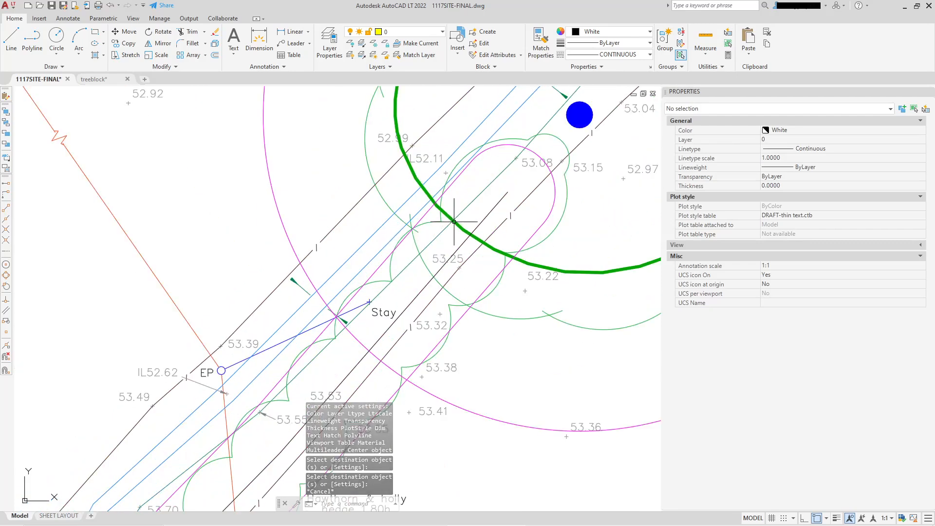
{"action": "scroll", "coordinate": [392, 297], "scroll_direction": "down", "scroll_amount": 4}
{"action": "mouse_move", "coordinate": [383, 313]}
{"action": "middle_mouse_down"}
{"action": "mouse_move", "coordinate": [350, 228]}
{"action": "mouse_move", "coordinate": [313, 288]}
{"action": "middle_mouse_up"}
{"action": "scroll", "coordinate": [366, 217], "scroll_direction": "up", "scroll_amount": 4}
{"action": "left_click", "coordinate": [367, 236]}
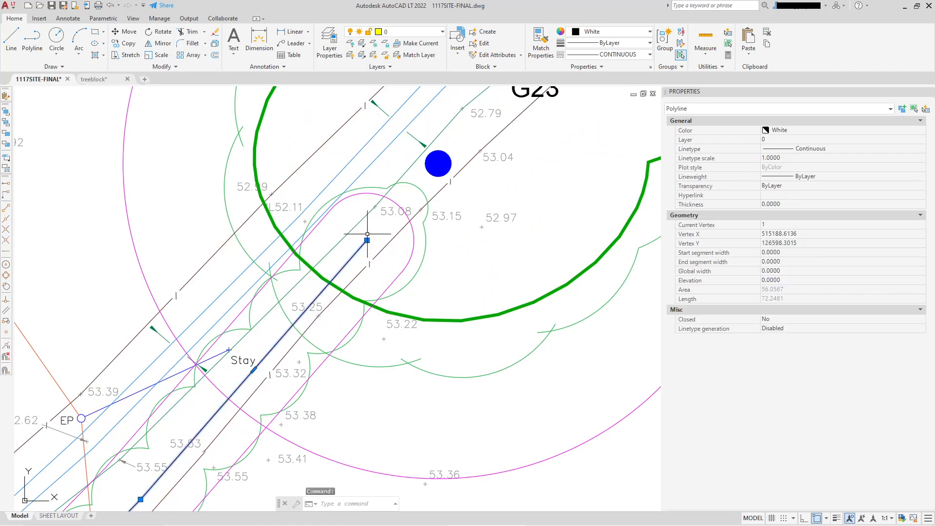
{"action": "mouse_move", "coordinate": [366, 241]}
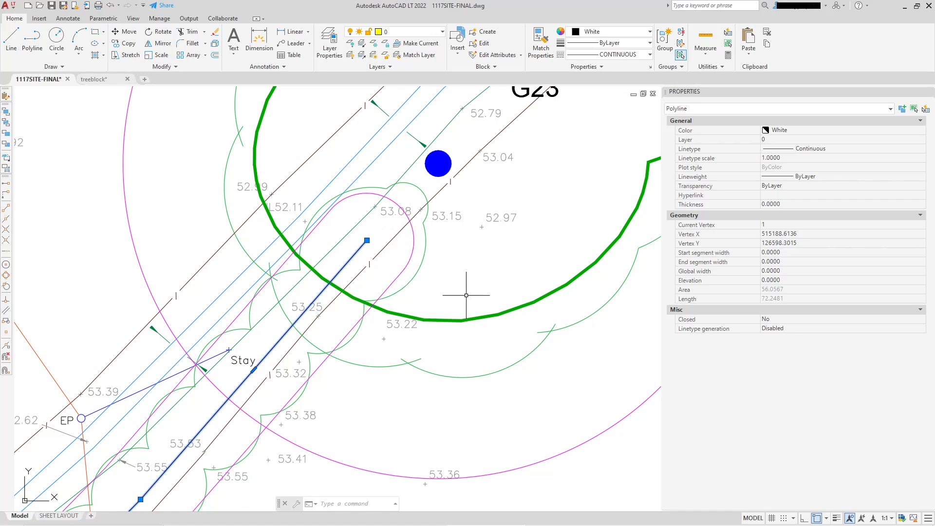
{"action": "key", "text": "Escape"}
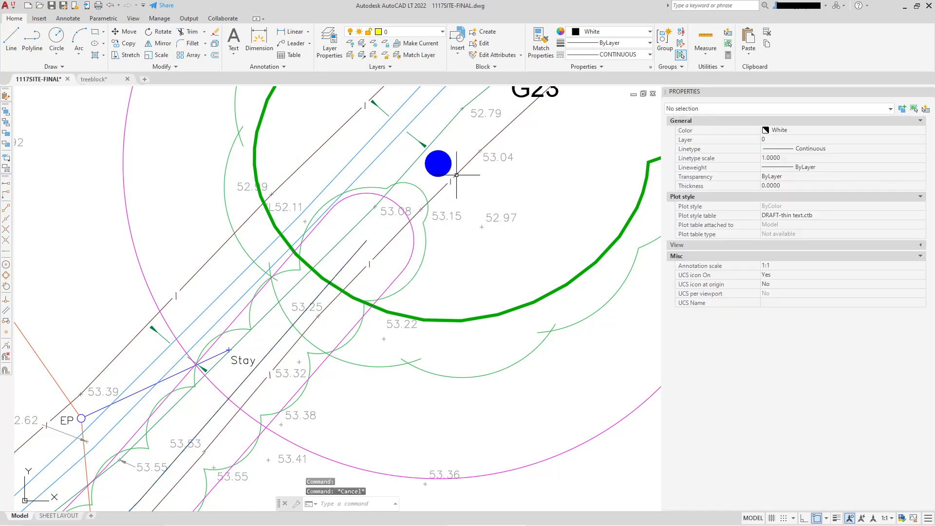
Step: Set the hedge centreline's colour to index colour 8
{"action": "left_click", "coordinate": [360, 244]}
{"action": "scroll", "coordinate": [274, 328], "scroll_direction": "down", "scroll_amount": 1}
{"action": "middle_click_drag", "start_coordinate": [274, 327], "coordinate": [359, 177]}
{"action": "middle_click_drag", "start_coordinate": [425, 238], "coordinate": [366, 282]}
{"action": "left_click", "coordinate": [794, 131]}
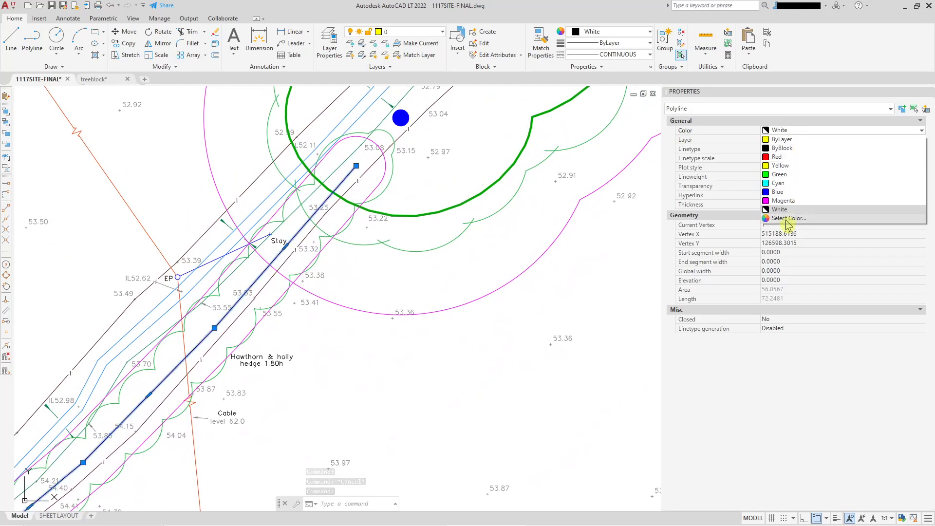
{"action": "left_click", "coordinate": [787, 219]}
{"action": "left_click", "coordinate": [495, 291]}
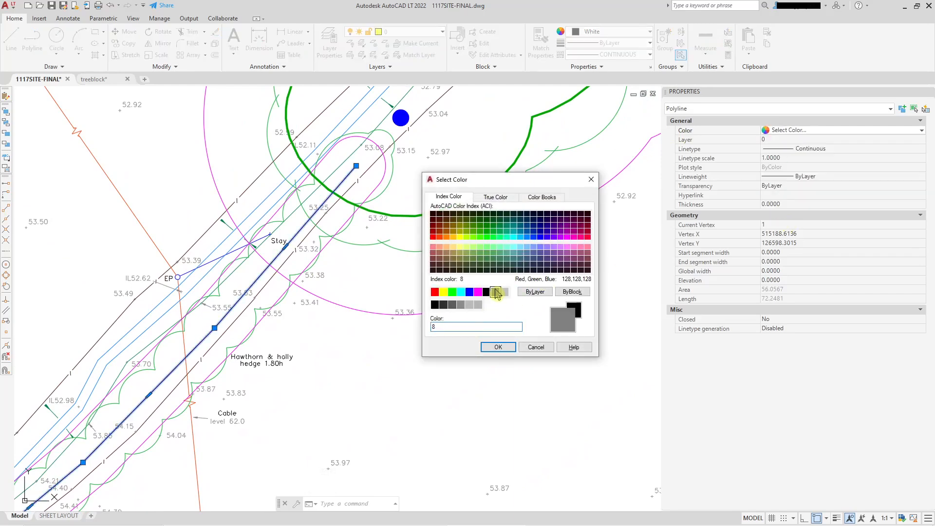
{"action": "left_click", "coordinate": [506, 348]}
Step: Set the hedge centreline's global width to 0.3
{"action": "scroll", "coordinate": [293, 244], "scroll_direction": "up", "scroll_amount": 3}
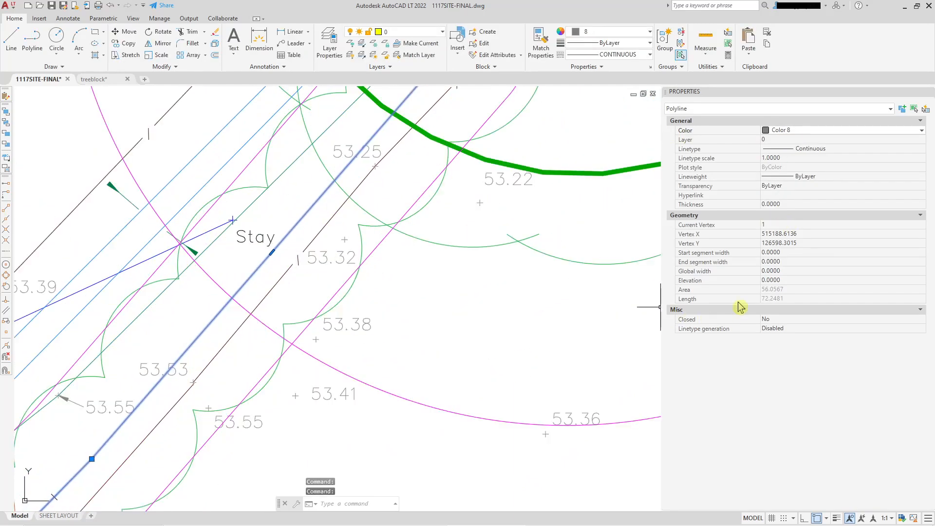
{"action": "left_click", "coordinate": [802, 272]}
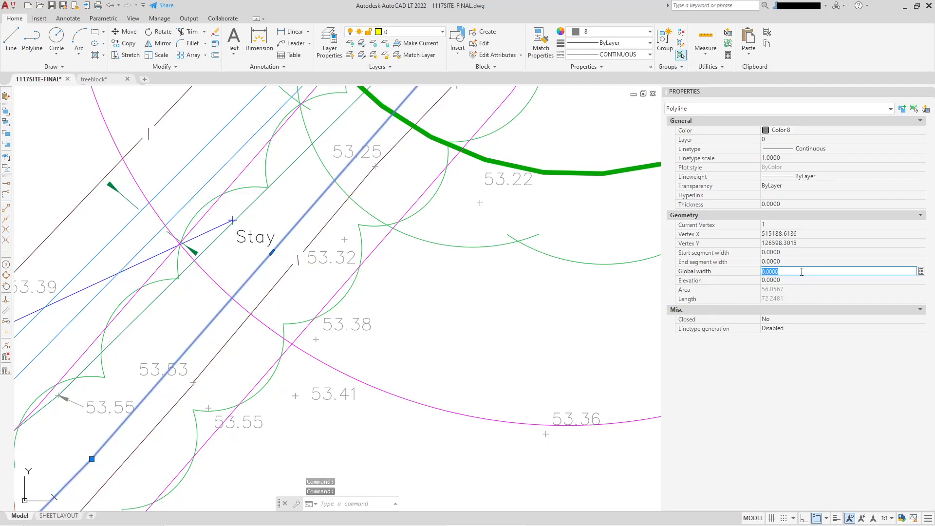
{"action": "type", "text": ".3"}
{"action": "key", "text": "Tab"}
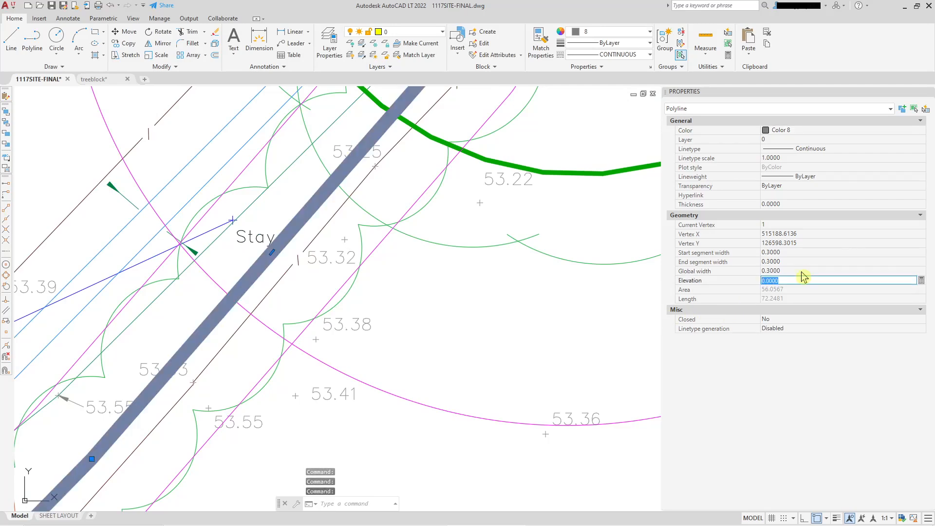
{"action": "scroll", "coordinate": [202, 258], "scroll_direction": "down", "scroll_amount": 2}
{"action": "key", "text": "Escape"}
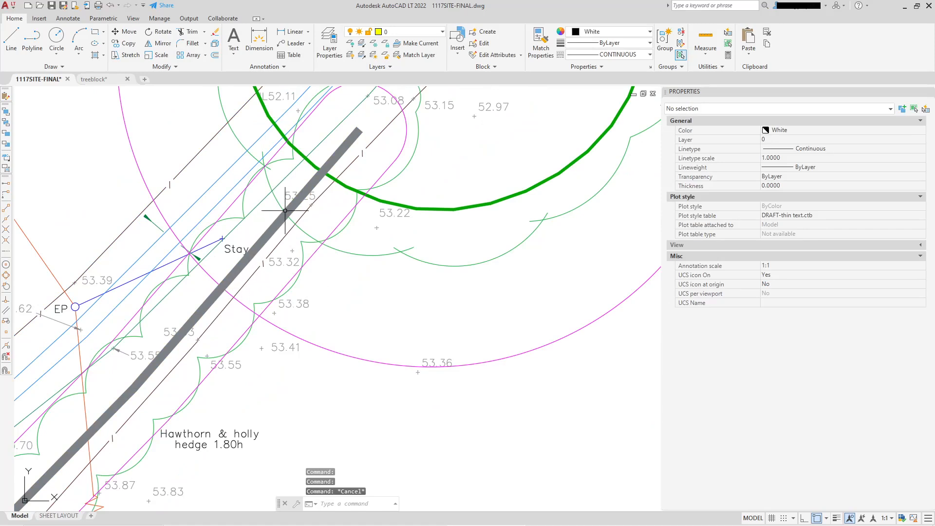
Step: Change the hedge centreline's linetype to DASHED
{"action": "left_click", "coordinate": [286, 210]}
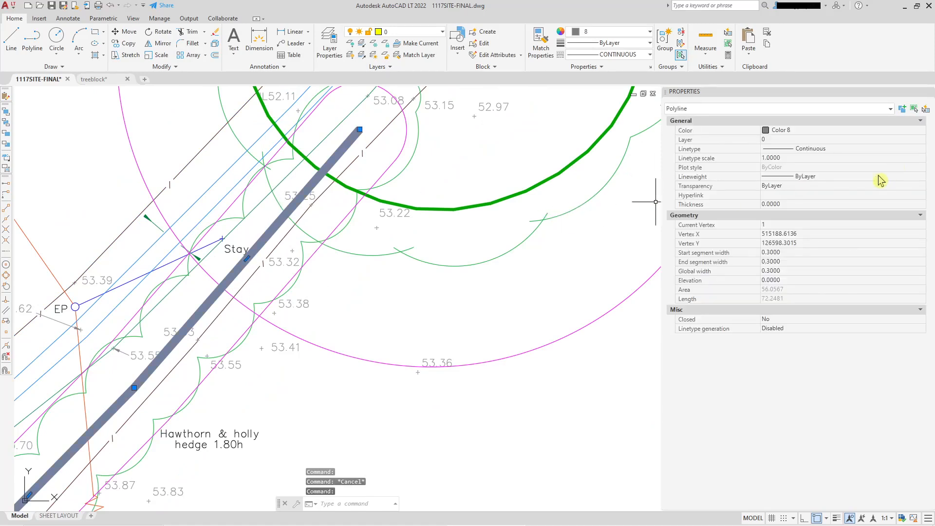
{"action": "left_click", "coordinate": [835, 149]}
{"action": "left_click", "coordinate": [836, 149]}
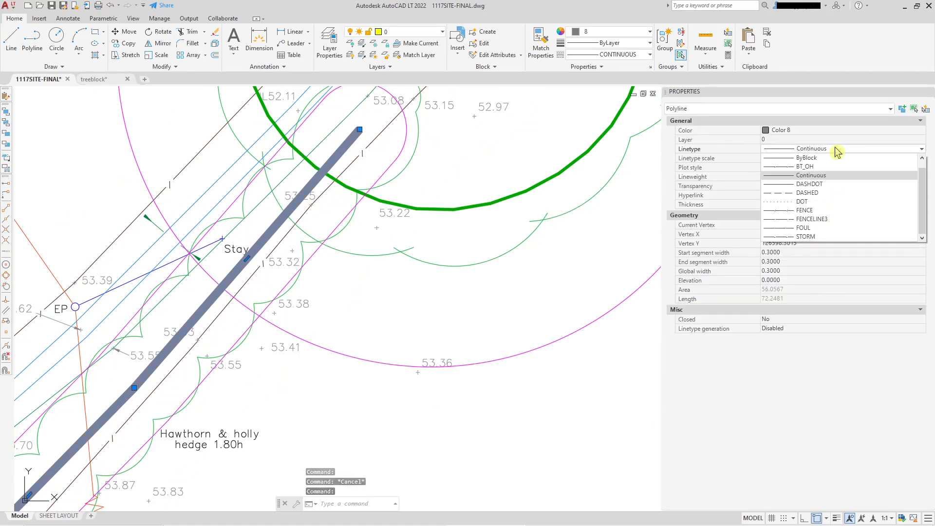
{"action": "left_click", "coordinate": [813, 192]}
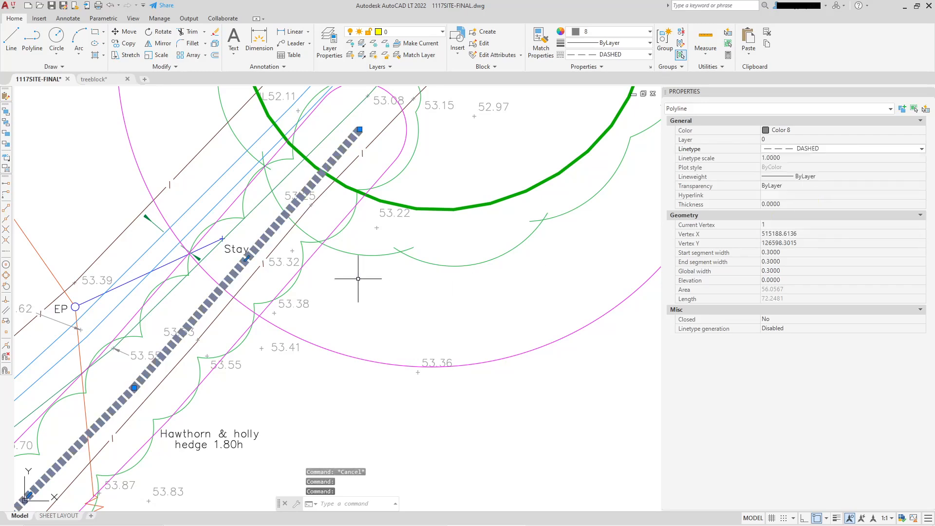
{"action": "middle_click_drag", "start_coordinate": [230, 349], "coordinate": [271, 257]}
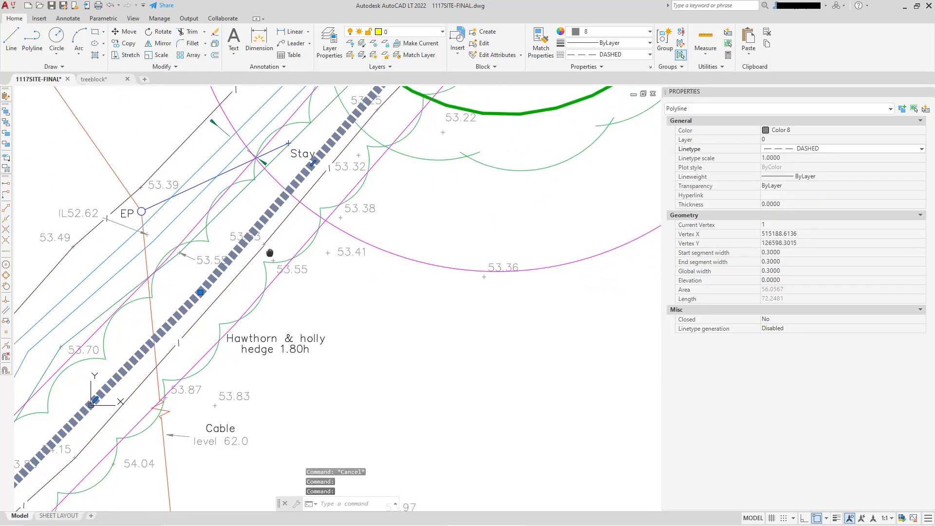
Step: Enable linetype generation on the dashed hedge centreline and set its linetype scale to 5
{"action": "left_click", "coordinate": [781, 335]}
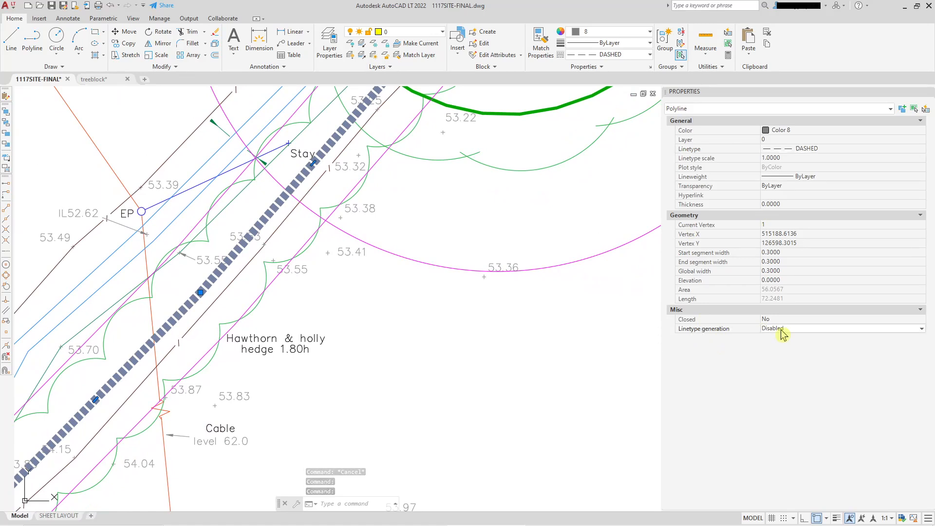
{"action": "left_click", "coordinate": [784, 158]}
{"action": "type", "text": "3"}
{"action": "key", "text": "Return"}
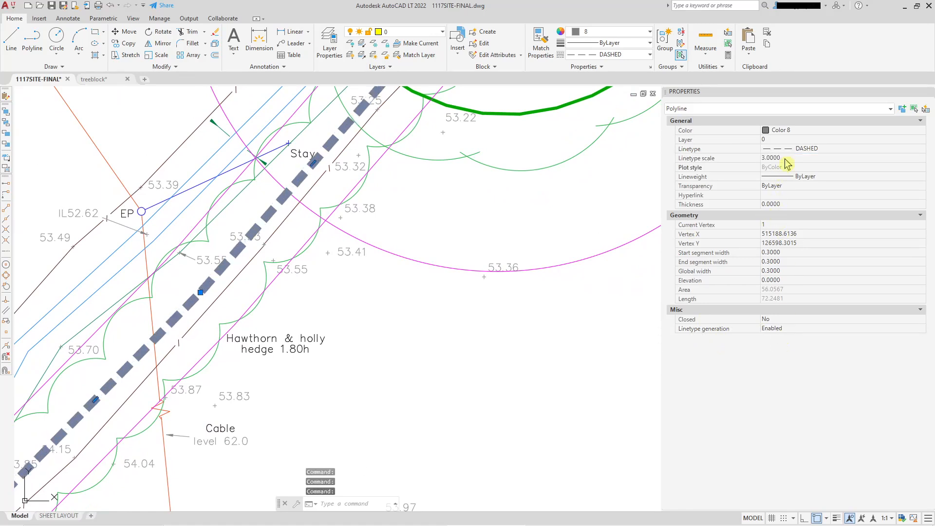
{"action": "left_click", "coordinate": [782, 158]}
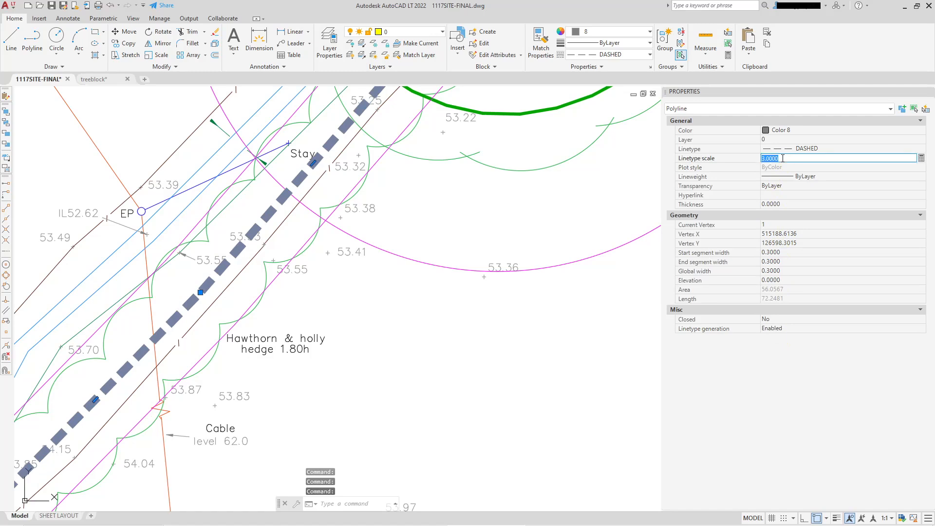
{"action": "type", "text": "5"}
{"action": "key", "text": "Return"}
{"action": "key", "text": "Escape"}
Step: Copy the G23 tag nearest the hedge onto the hedge beside the cable crossing, below the "Hawthorn & holly hedge 1.80h" label
{"action": "mouse_move", "coordinate": [336, 265]}
{"action": "middle_mouse_down"}
{"action": "mouse_move", "coordinate": [313, 363]}
{"action": "mouse_move", "coordinate": [405, 165]}
{"action": "middle_mouse_up"}
{"action": "middle_click_drag", "start_coordinate": [381, 243], "coordinate": [244, 375]}
{"action": "scroll", "coordinate": [366, 249], "scroll_direction": "down", "scroll_amount": 1}
{"action": "left_click", "coordinate": [436, 140]}
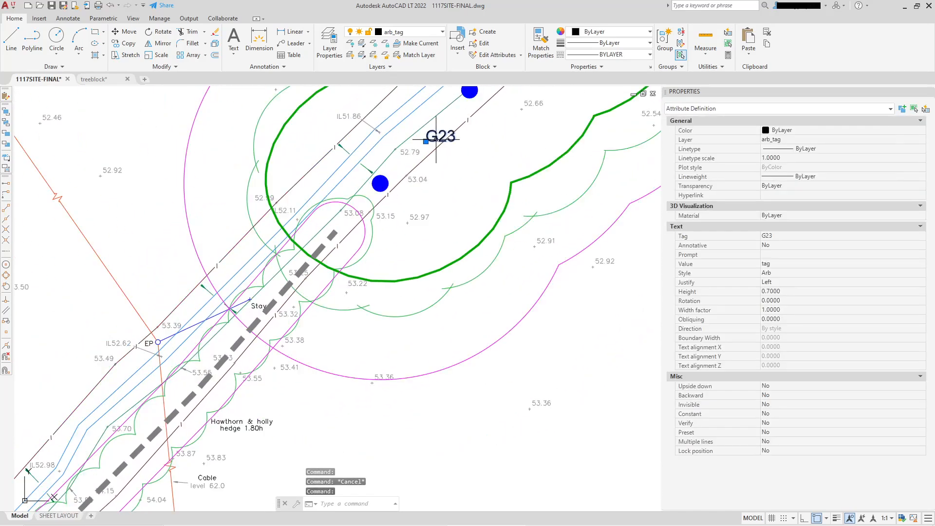
{"action": "right_click", "coordinate": [435, 140]}
{"action": "left_click", "coordinate": [482, 236]}
{"action": "left_click", "coordinate": [438, 130]}
{"action": "scroll", "coordinate": [451, 187], "scroll_direction": "down", "scroll_amount": 5}
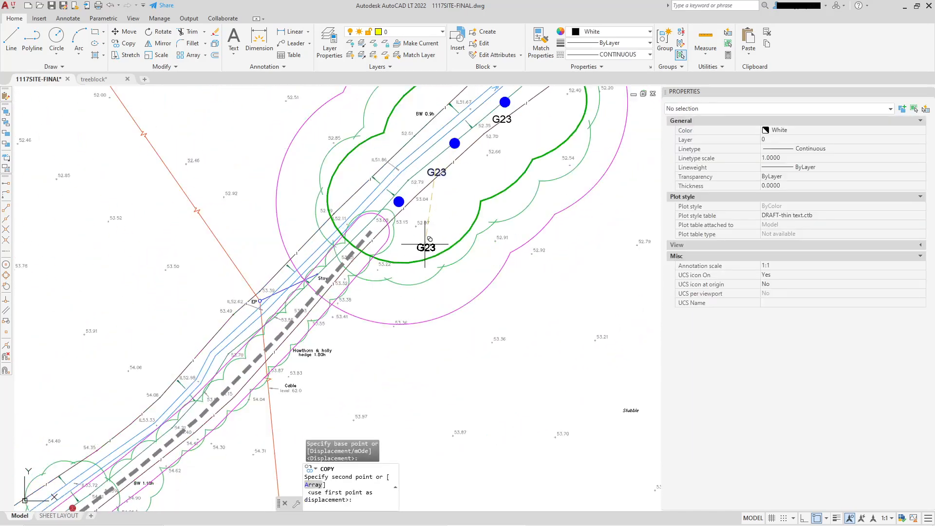
{"action": "scroll", "coordinate": [287, 370], "scroll_direction": "up", "scroll_amount": 2}
{"action": "scroll", "coordinate": [416, 154], "scroll_direction": "up", "scroll_amount": 5}
{"action": "left_click", "coordinate": [426, 205]}
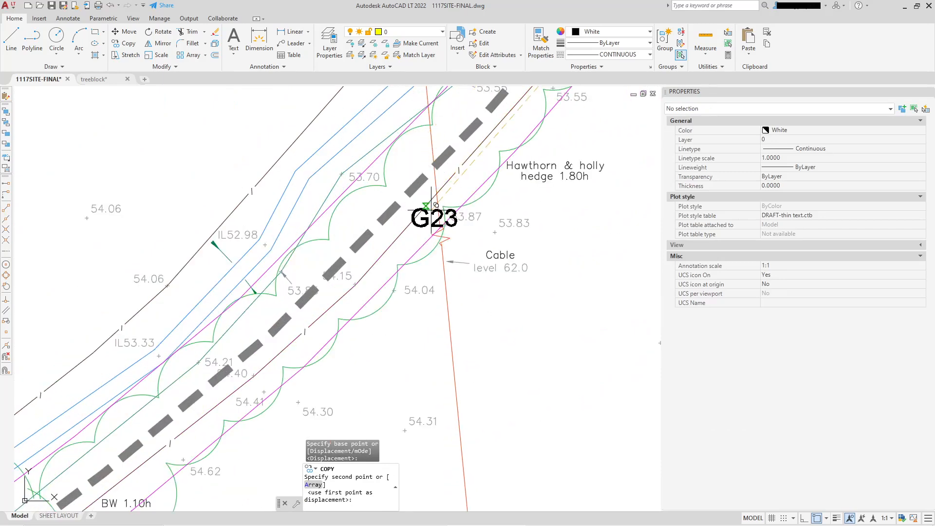
{"action": "key", "text": "Escape"}
Step: Change the copied attribute definition's tag on the hedge to H3
{"action": "double_click", "coordinate": [424, 213]}
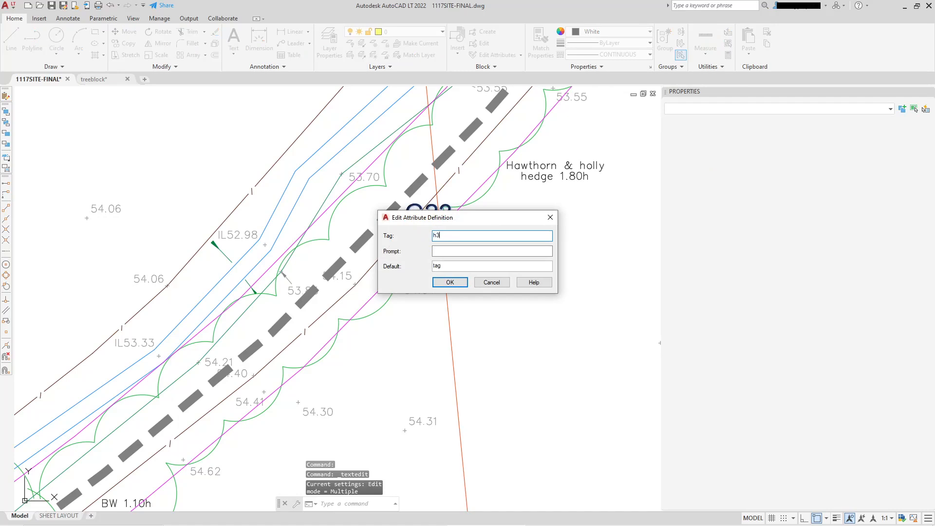
{"action": "key", "text": "BackSpace"}
{"action": "key", "text": "BackSpace"}
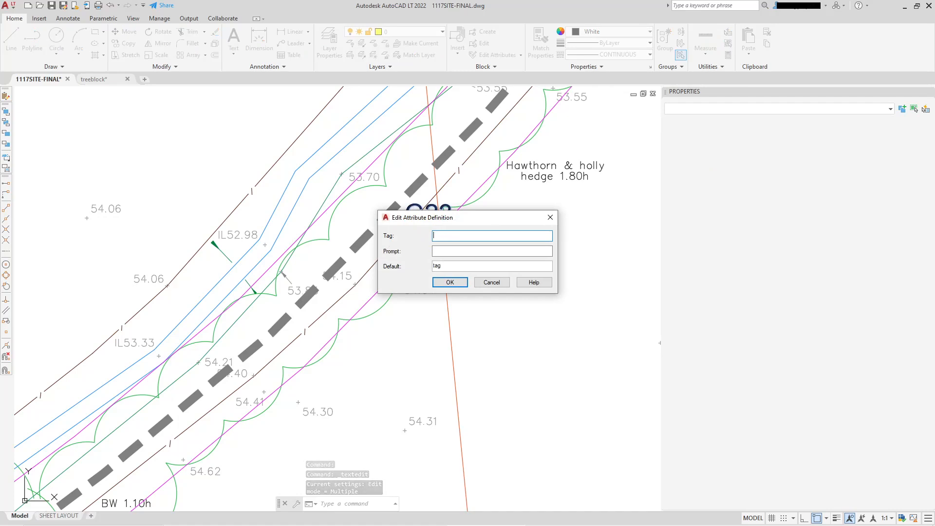
{"action": "type", "text": "H3"}
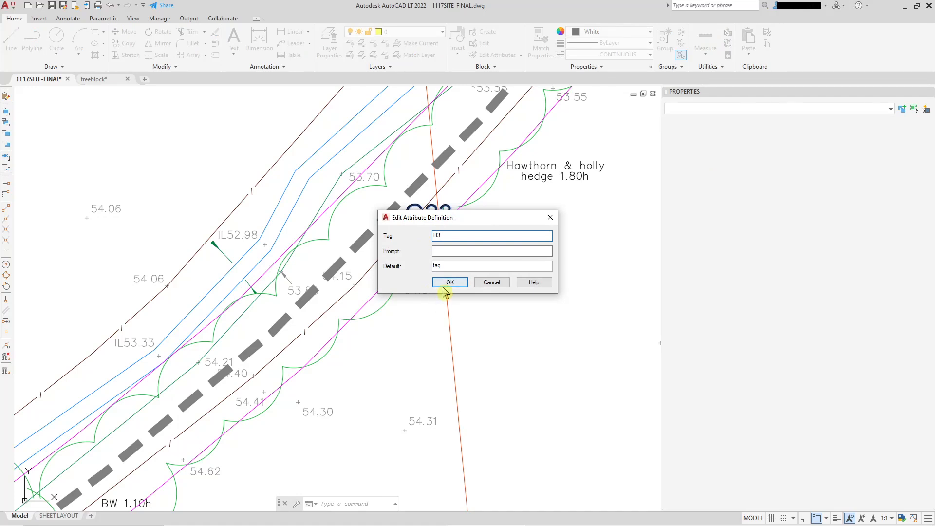
{"action": "left_click", "coordinate": [444, 286]}
{"action": "key", "text": "Escape"}
Step: Copy the H3 tag farther southwest along the hedge, near the "Hawthorn hedge/small trees 4.00h" label
{"action": "right_click", "coordinate": [418, 219]}
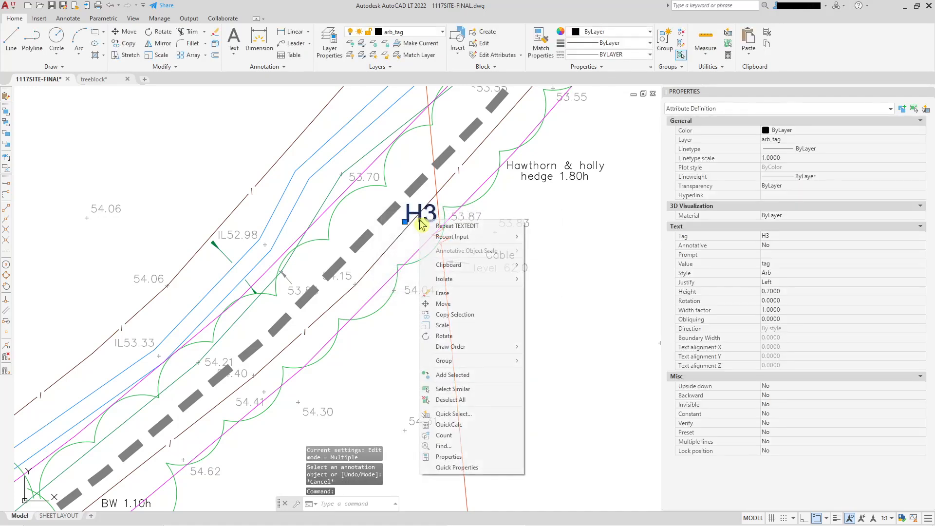
{"action": "left_click", "coordinate": [453, 326]}
{"action": "left_click", "coordinate": [431, 215]}
{"action": "mouse_move", "coordinate": [288, 402]}
{"action": "middle_mouse_down"}
{"action": "mouse_move", "coordinate": [463, 183]}
{"action": "mouse_move", "coordinate": [487, 189]}
{"action": "middle_mouse_up"}
{"action": "middle_click_drag", "start_coordinate": [164, 373], "coordinate": [397, 233]}
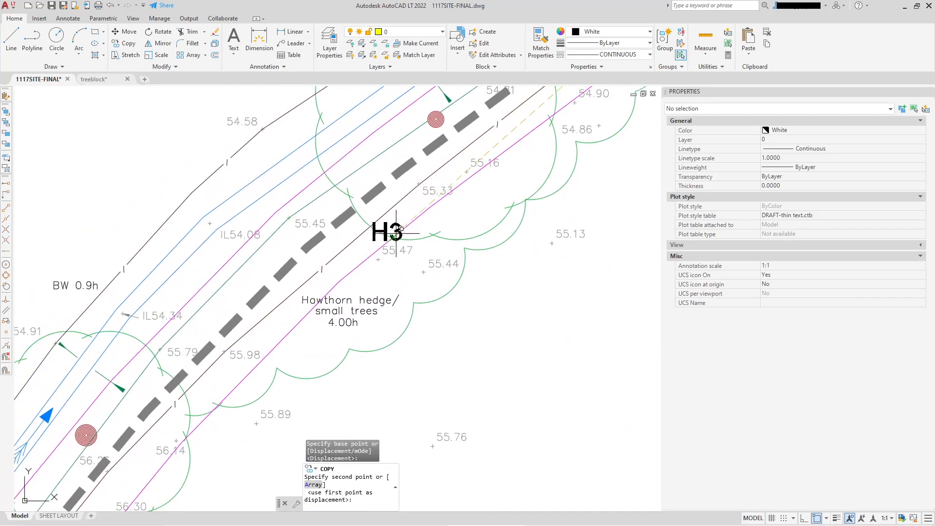
{"action": "left_click", "coordinate": [215, 392]}
{"action": "key", "text": "Escape"}
Step: Examine hedge H3 and its overlap with the canopy and outer outline of tree group G23
{"action": "scroll", "coordinate": [492, 307], "scroll_direction": "down", "scroll_amount": 3}
{"action": "mouse_move", "coordinate": [495, 304]}
{"action": "middle_mouse_down"}
{"action": "mouse_move", "coordinate": [457, 346]}
{"action": "mouse_move", "coordinate": [147, 466]}
{"action": "middle_mouse_up"}
{"action": "scroll", "coordinate": [314, 264], "scroll_direction": "up", "scroll_amount": 3}
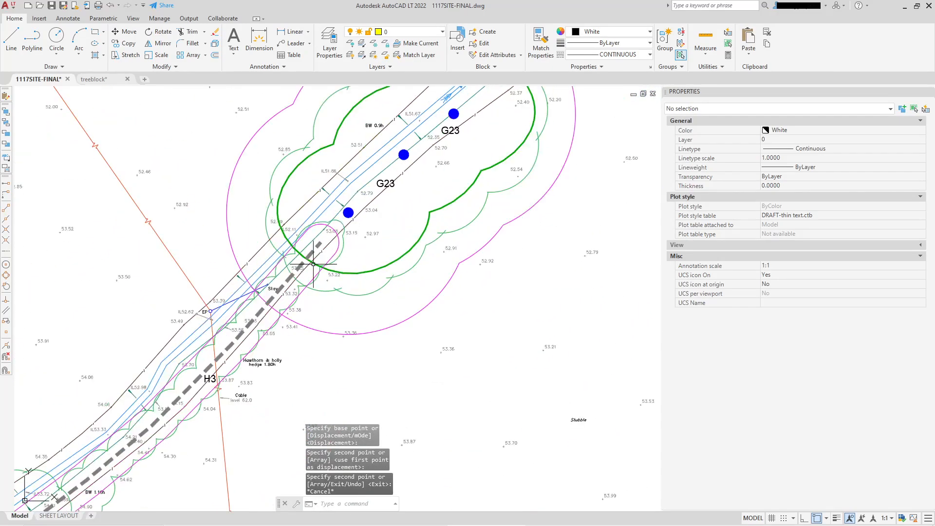
{"action": "middle_click_drag", "start_coordinate": [360, 203], "coordinate": [482, 74]}
{"action": "scroll", "coordinate": [275, 342], "scroll_direction": "down", "scroll_amount": 1}
{"action": "middle_click_drag", "start_coordinate": [271, 346], "coordinate": [338, 262]}
{"action": "scroll", "coordinate": [231, 348], "scroll_direction": "up", "scroll_amount": 2}
{"action": "scroll", "coordinate": [255, 323], "scroll_direction": "down", "scroll_amount": 3}
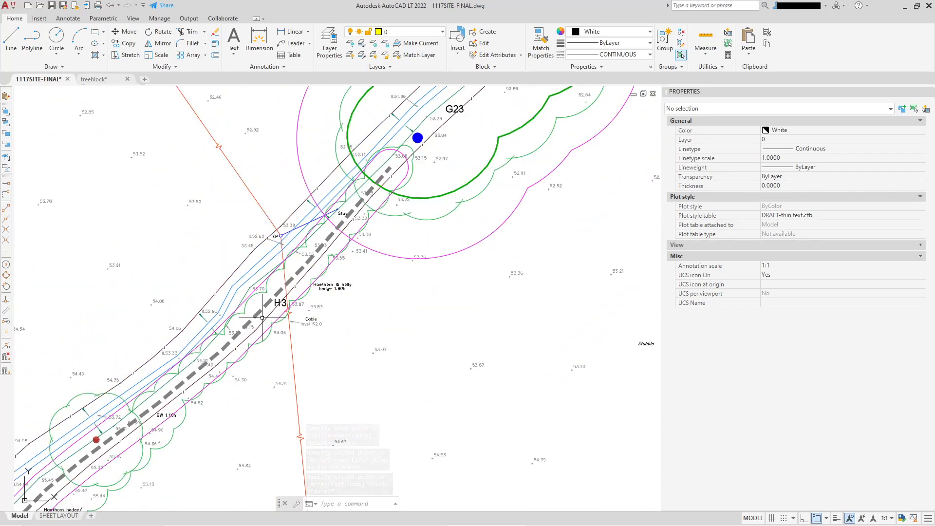
{"action": "middle_click_drag", "start_coordinate": [216, 375], "coordinate": [207, 424]}
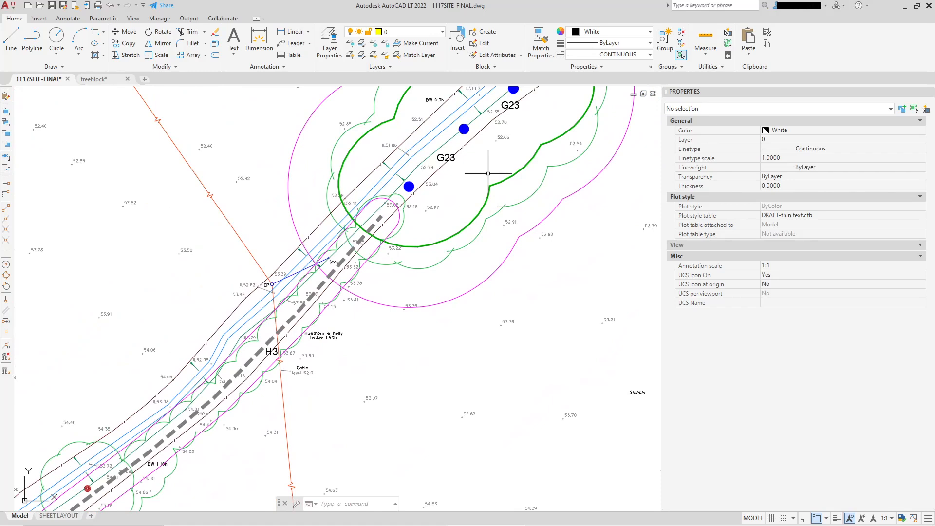
{"action": "middle_click_drag", "start_coordinate": [484, 194], "coordinate": [440, 289]}
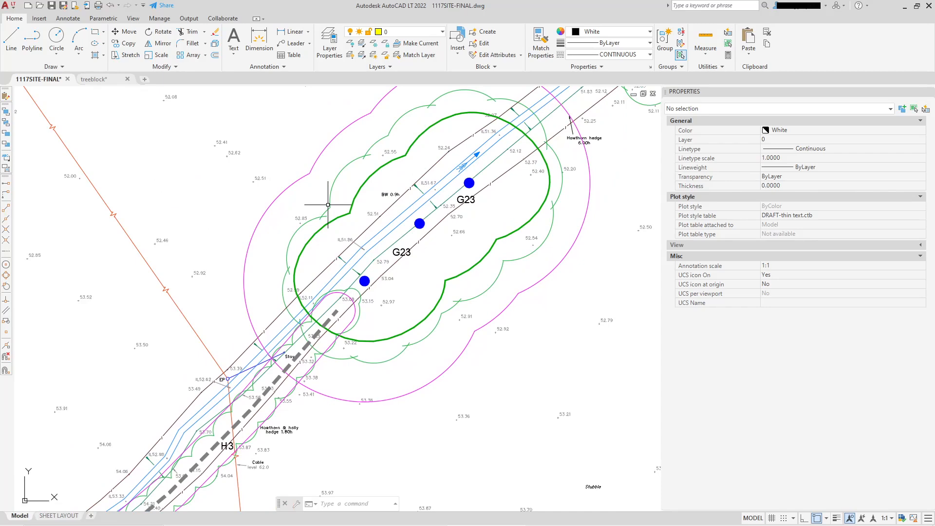
{"action": "middle_click_drag", "start_coordinate": [312, 292], "coordinate": [328, 197]}
Step: Draw a trial circle of about 1.8 radius over the northeast end of hedge H3 and erase it
{"action": "scroll", "coordinate": [359, 235], "scroll_direction": "up", "scroll_amount": 4}
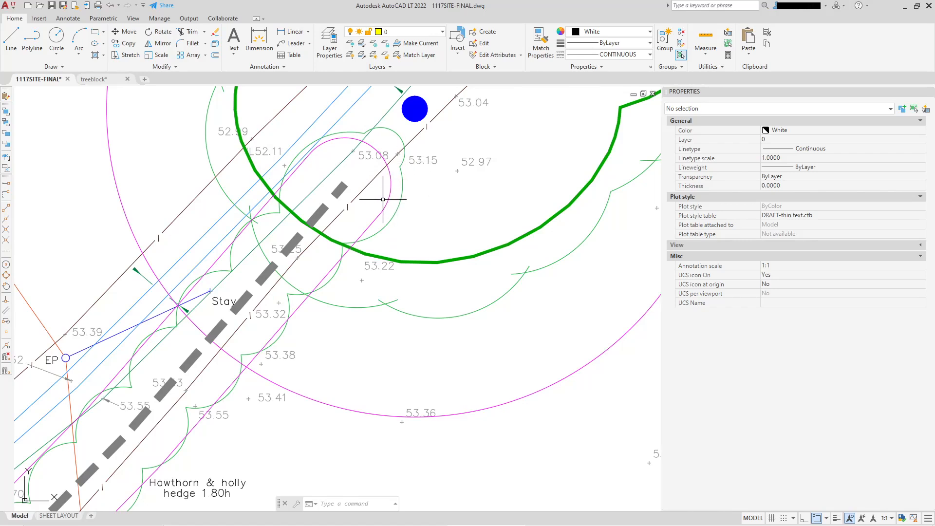
{"action": "left_click", "coordinate": [56, 39]}
{"action": "left_click", "coordinate": [317, 214]}
{"action": "left_click", "coordinate": [354, 245]}
{"action": "left_click", "coordinate": [363, 199]}
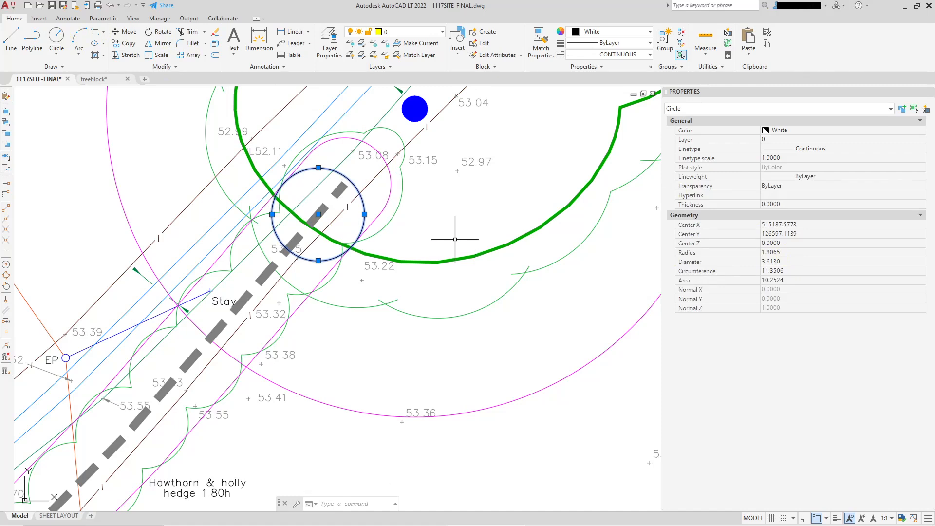
{"action": "key", "text": "Delete"}
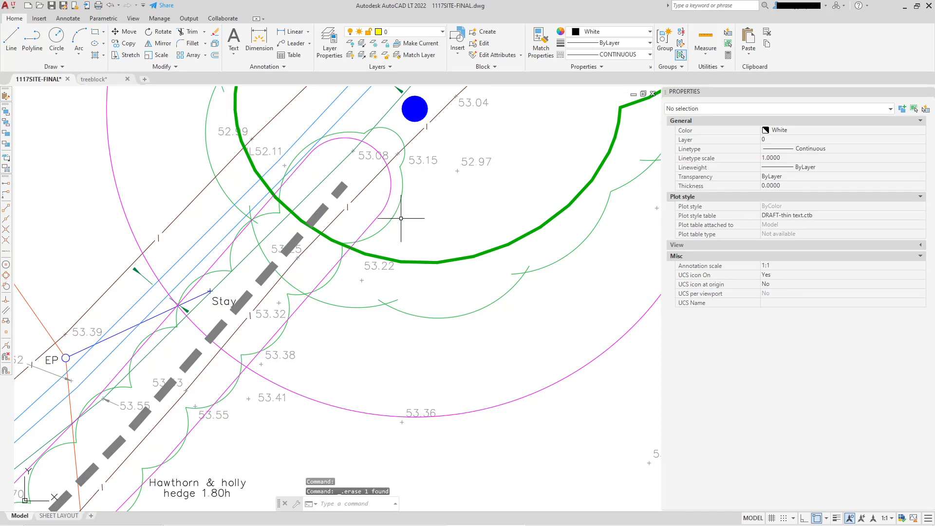
Step: Offset the magenta H3 hedge outline outward by 0.2
{"action": "left_click", "coordinate": [215, 55]}
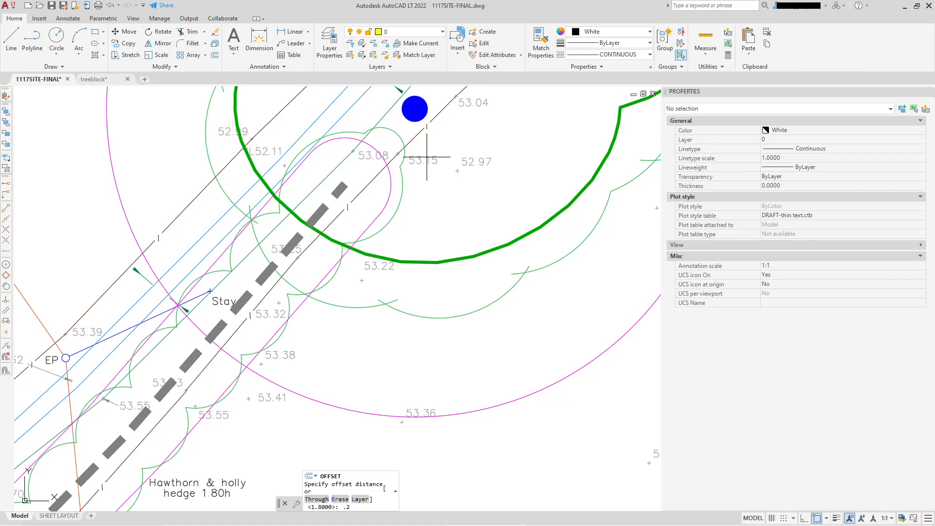
{"action": "type", "text": ".2"}
{"action": "key", "text": "Return"}
{"action": "left_click", "coordinate": [388, 197]}
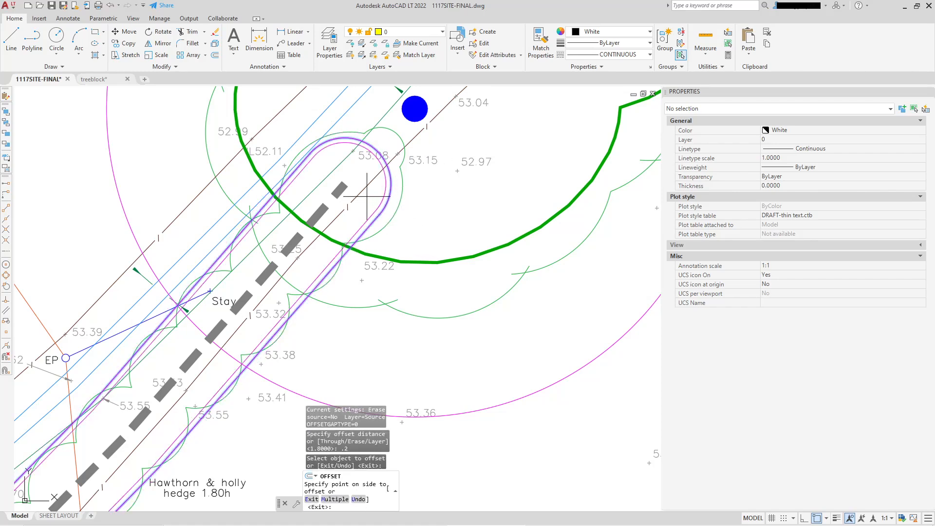
{"action": "left_click", "coordinate": [404, 236]}
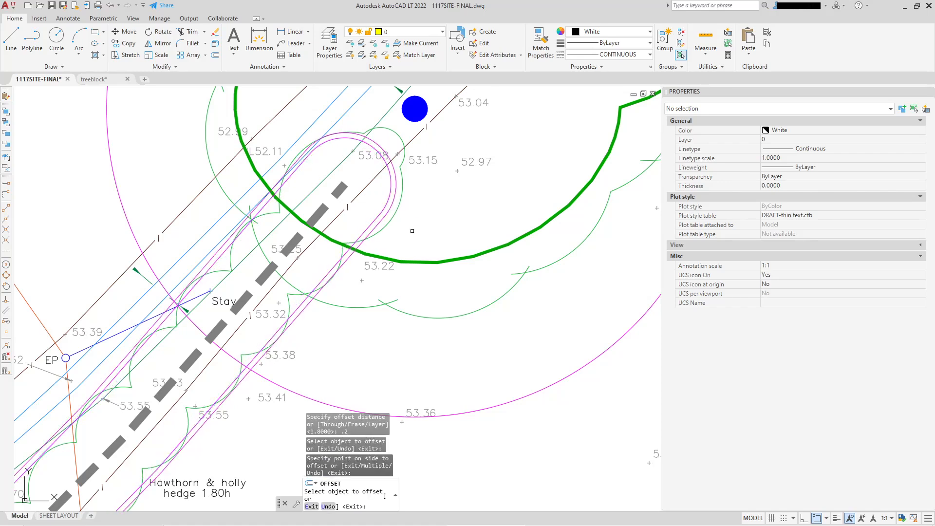
Step: Match the new outer H3 outline's properties to the thick green canopy outline of G23
{"action": "left_click", "coordinate": [541, 47]}
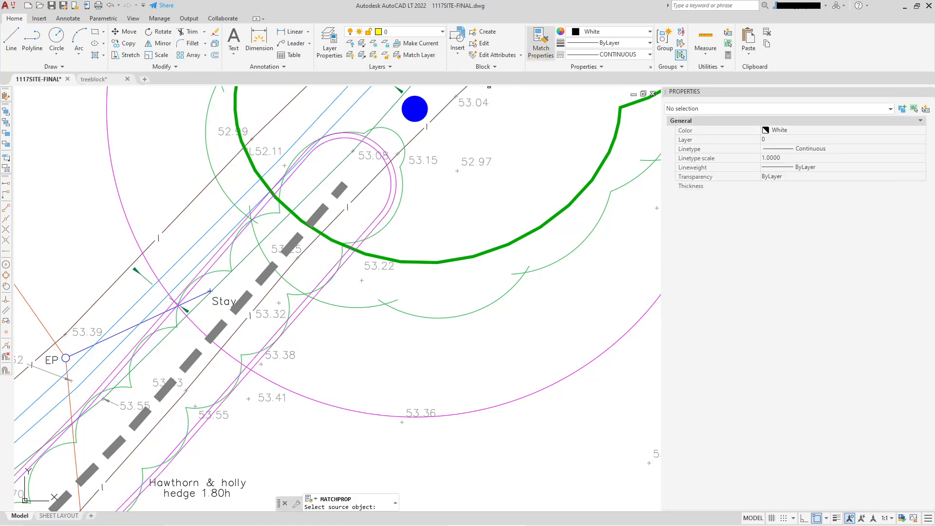
{"action": "left_click", "coordinate": [491, 247]}
{"action": "left_click", "coordinate": [394, 207]}
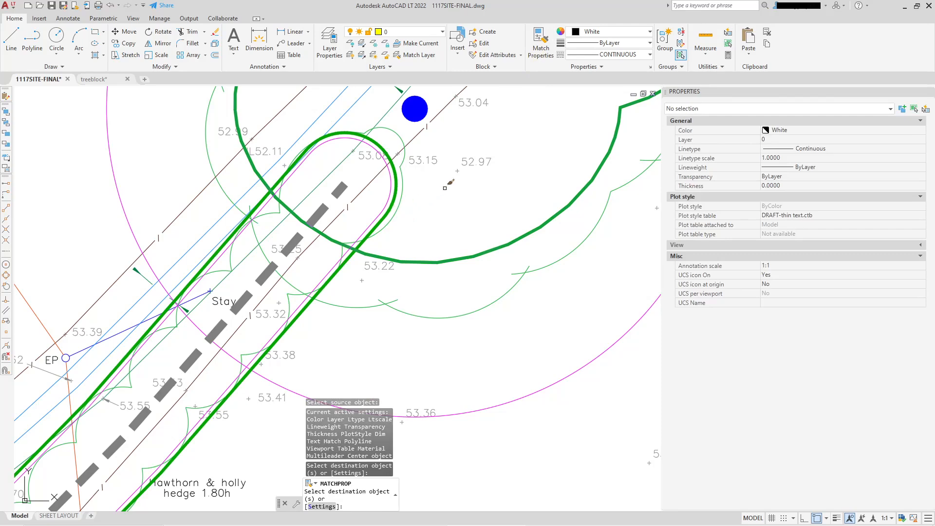
{"action": "key", "text": "Escape"}
Step: Inspect the green H3 canopy outline along the full length of the hedge
{"action": "scroll", "coordinate": [449, 220], "scroll_direction": "down", "scroll_amount": 2}
{"action": "middle_click_drag", "start_coordinate": [385, 331], "coordinate": [434, 209]}
{"action": "middle_click_drag", "start_coordinate": [290, 308], "coordinate": [344, 265]}
{"action": "middle_click_drag", "start_coordinate": [238, 349], "coordinate": [337, 268]}
{"action": "middle_click_drag", "start_coordinate": [225, 386], "coordinate": [348, 196]}
{"action": "mouse_move", "coordinate": [225, 356]}
{"action": "middle_mouse_down"}
{"action": "mouse_move", "coordinate": [276, 326]}
{"action": "mouse_move", "coordinate": [226, 443]}
{"action": "middle_mouse_up"}
{"action": "middle_click_drag", "start_coordinate": [501, 257], "coordinate": [361, 367]}
{"action": "middle_click_drag", "start_coordinate": [456, 254], "coordinate": [308, 419]}
{"action": "middle_click_drag", "start_coordinate": [413, 252], "coordinate": [319, 365]}
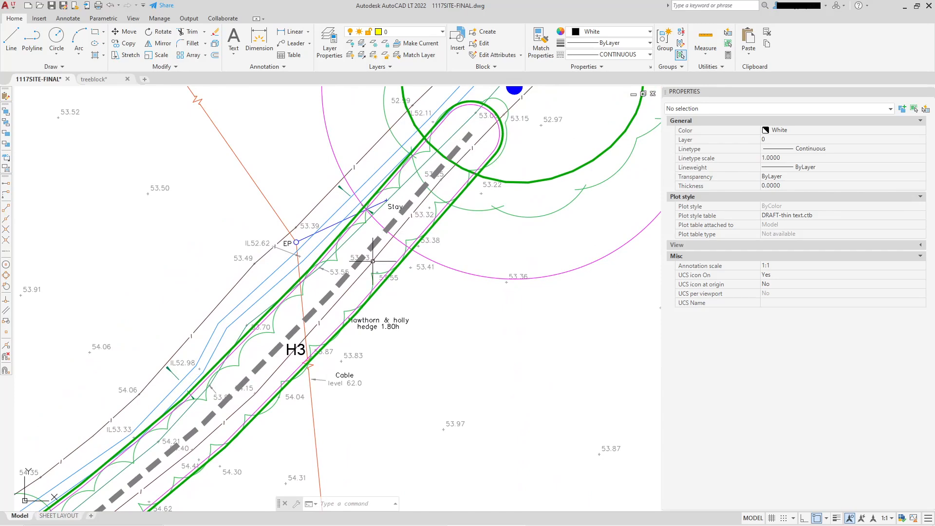
Step: Identify the layer of the surveyed canopy outline along hedge H3 and freeze that TREE-CANOPIES layer
{"action": "scroll", "coordinate": [446, 119], "scroll_direction": "up", "scroll_amount": 4}
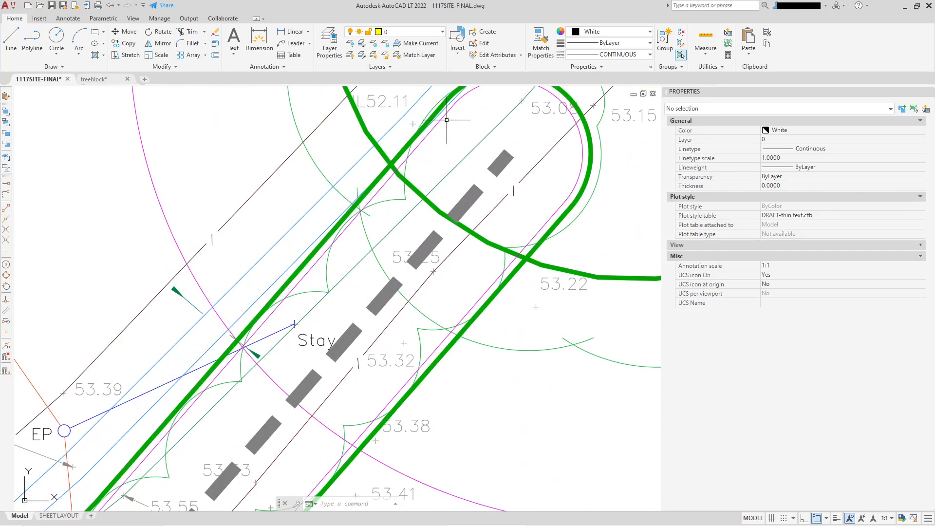
{"action": "scroll", "coordinate": [440, 117], "scroll_direction": "down", "scroll_amount": 5}
{"action": "scroll", "coordinate": [488, 147], "scroll_direction": "up", "scroll_amount": 4}
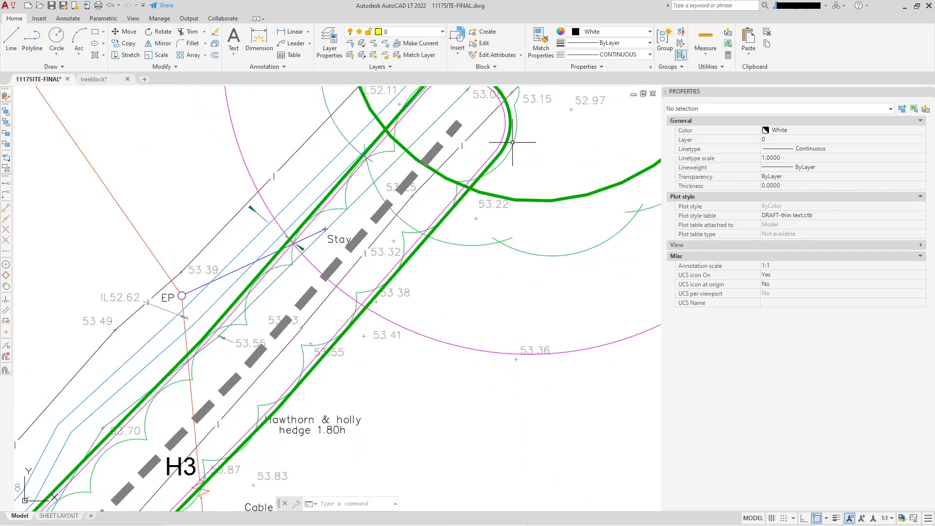
{"action": "left_click", "coordinate": [512, 142]}
{"action": "left_click", "coordinate": [443, 33]}
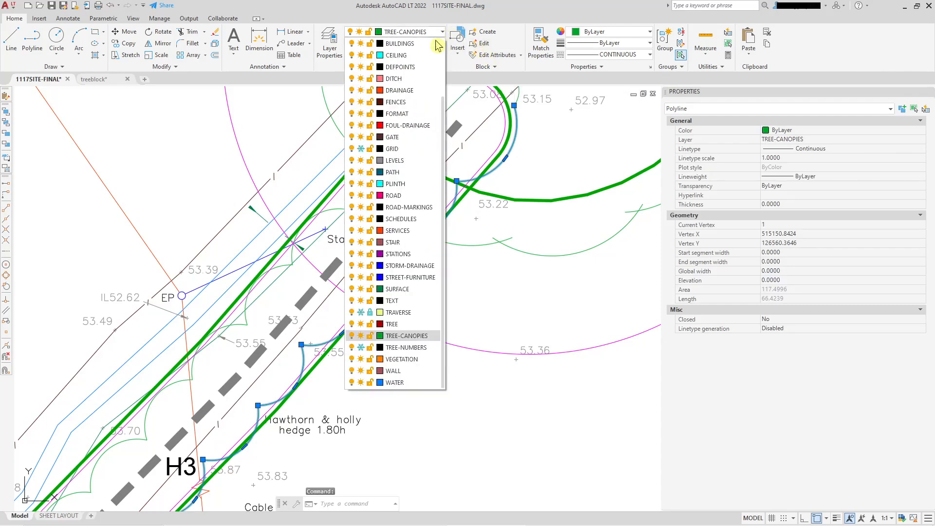
{"action": "left_click", "coordinate": [360, 336]}
Step: Identify the layer of the red surveyed tree symbol inside hedge H3 and freeze that TREE layer
{"action": "scroll", "coordinate": [543, 278], "scroll_direction": "down", "scroll_amount": 3}
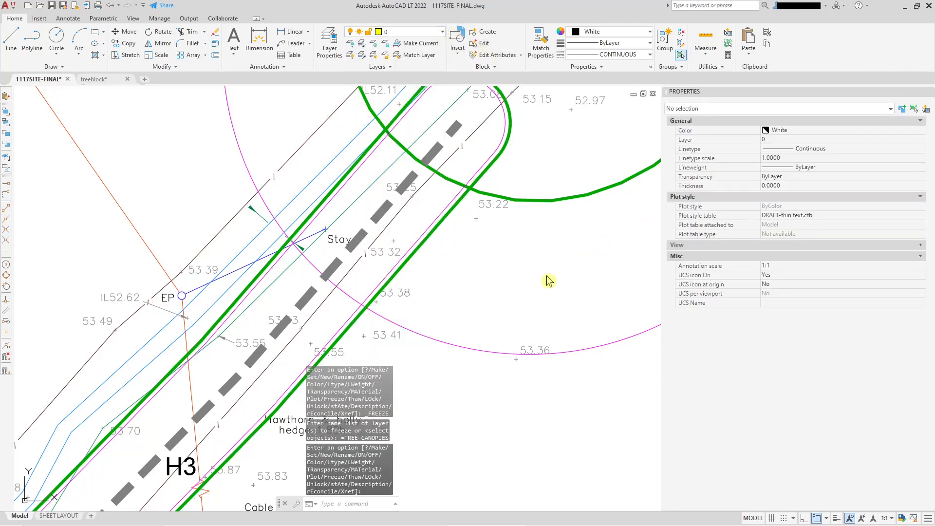
{"action": "mouse_move", "coordinate": [546, 285]}
{"action": "middle_mouse_down"}
{"action": "mouse_move", "coordinate": [470, 228]}
{"action": "mouse_move", "coordinate": [444, 229]}
{"action": "mouse_move", "coordinate": [439, 290]}
{"action": "mouse_move", "coordinate": [396, 434]}
{"action": "mouse_move", "coordinate": [489, 219]}
{"action": "middle_mouse_up"}
{"action": "scroll", "coordinate": [183, 322], "scroll_direction": "up", "scroll_amount": 4}
{"action": "left_click", "coordinate": [166, 303]}
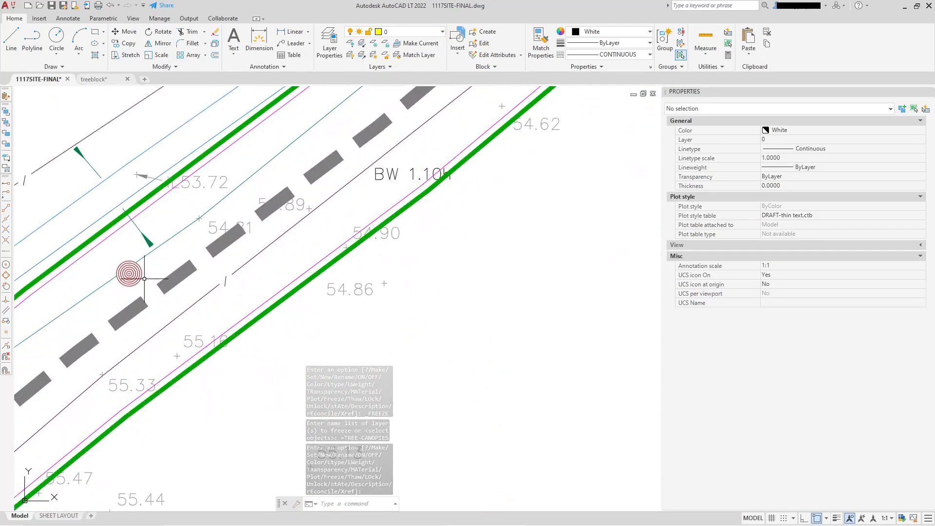
{"action": "left_click", "coordinate": [442, 33]}
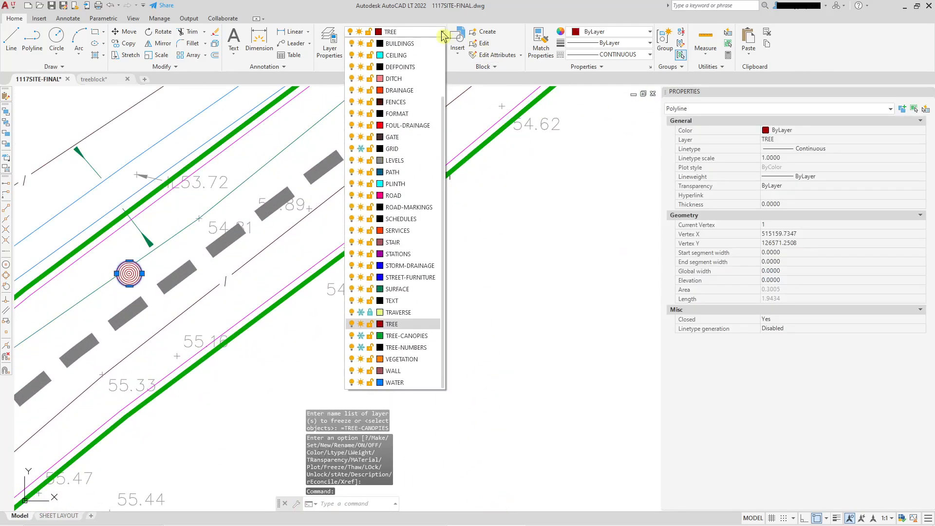
{"action": "left_click", "coordinate": [360, 324]}
Step: Review the H3 hedge and G23 representation, and examine the boundary junction northeast of G23
{"action": "scroll", "coordinate": [484, 279], "scroll_direction": "down", "scroll_amount": 3}
{"action": "middle_click_drag", "start_coordinate": [484, 279], "coordinate": [479, 190]}
{"action": "middle_click_drag", "start_coordinate": [376, 273], "coordinate": [432, 165]}
{"action": "mouse_move", "coordinate": [221, 333]}
{"action": "middle_mouse_down"}
{"action": "mouse_move", "coordinate": [251, 278]}
{"action": "mouse_move", "coordinate": [229, 323]}
{"action": "middle_mouse_up"}
{"action": "scroll", "coordinate": [239, 320], "scroll_direction": "down", "scroll_amount": 2}
{"action": "middle_click_drag", "start_coordinate": [376, 270], "coordinate": [297, 348]}
{"action": "scroll", "coordinate": [307, 334], "scroll_direction": "down", "scroll_amount": 1}
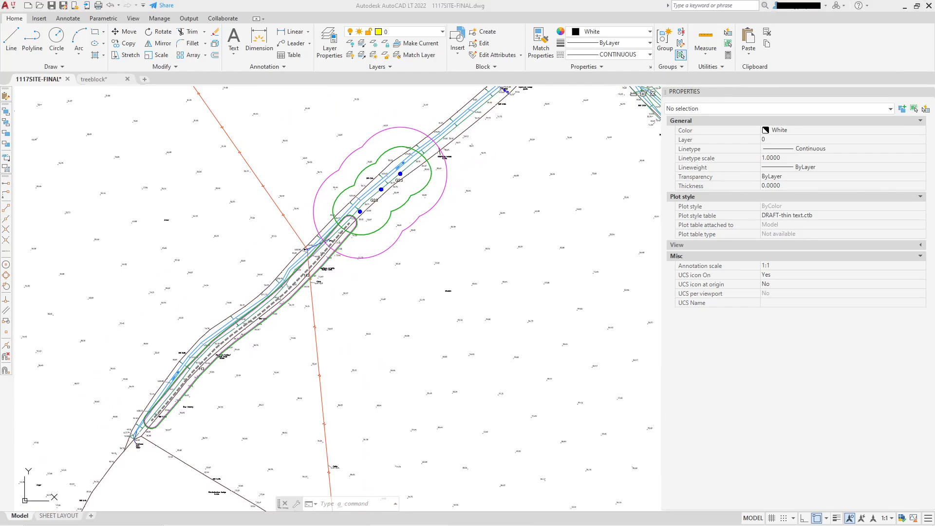
{"action": "scroll", "coordinate": [351, 289], "scroll_direction": "up", "scroll_amount": 2}
{"action": "scroll", "coordinate": [396, 288], "scroll_direction": "down", "scroll_amount": 5}
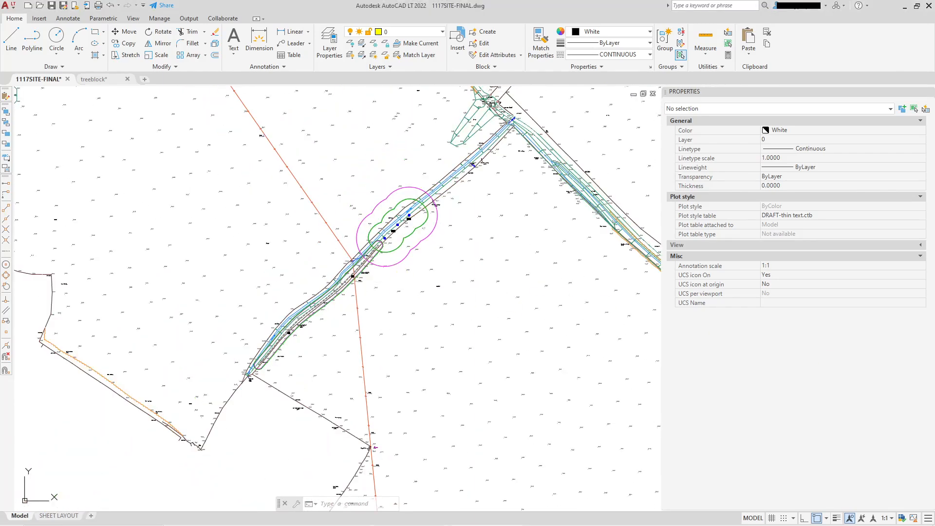
{"action": "scroll", "coordinate": [328, 260], "scroll_direction": "up", "scroll_amount": 1}
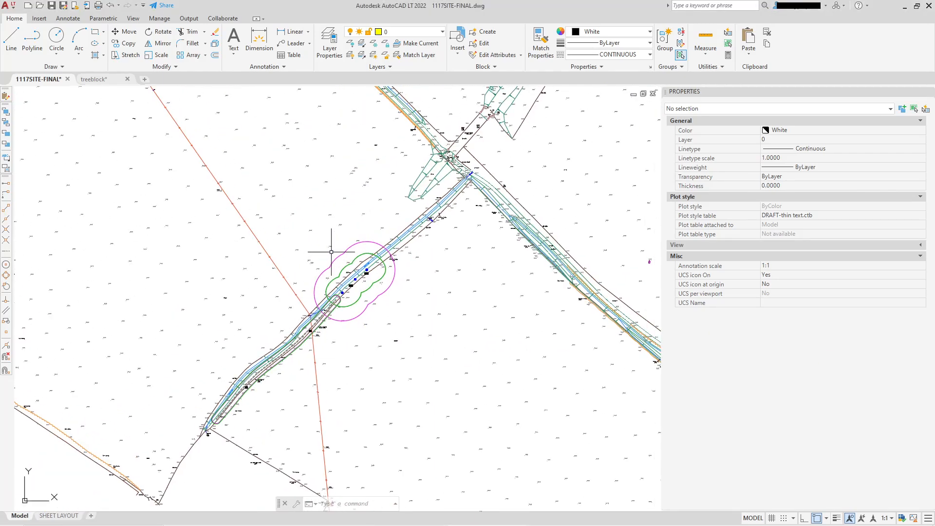
{"action": "scroll", "coordinate": [341, 273], "scroll_direction": "up", "scroll_amount": 1}
{"action": "scroll", "coordinate": [262, 331], "scroll_direction": "up", "scroll_amount": 3}
{"action": "mouse_move", "coordinate": [369, 290]}
{"action": "middle_mouse_down"}
{"action": "mouse_move", "coordinate": [296, 387]}
{"action": "mouse_move", "coordinate": [258, 392]}
{"action": "middle_mouse_up"}
{"action": "scroll", "coordinate": [300, 371], "scroll_direction": "down", "scroll_amount": 1}
{"action": "middle_click_drag", "start_coordinate": [414, 244], "coordinate": [300, 346]}
{"action": "middle_click_drag", "start_coordinate": [380, 276], "coordinate": [320, 265]}
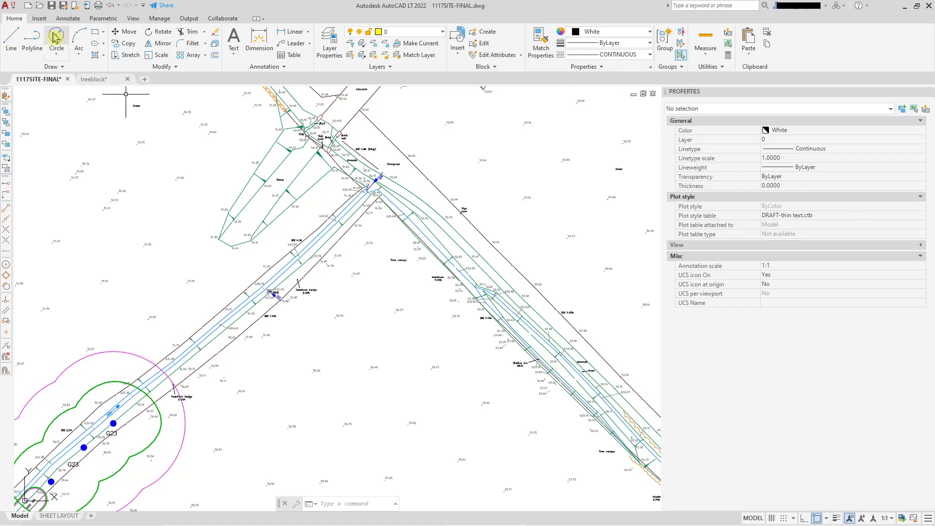
Step: Start a polyline at the boundary corner below level IL51.05 and trace it southwest alongside the fence toward the "Hawthorn hedge 2.00h" label
{"action": "left_click", "coordinate": [29, 42]}
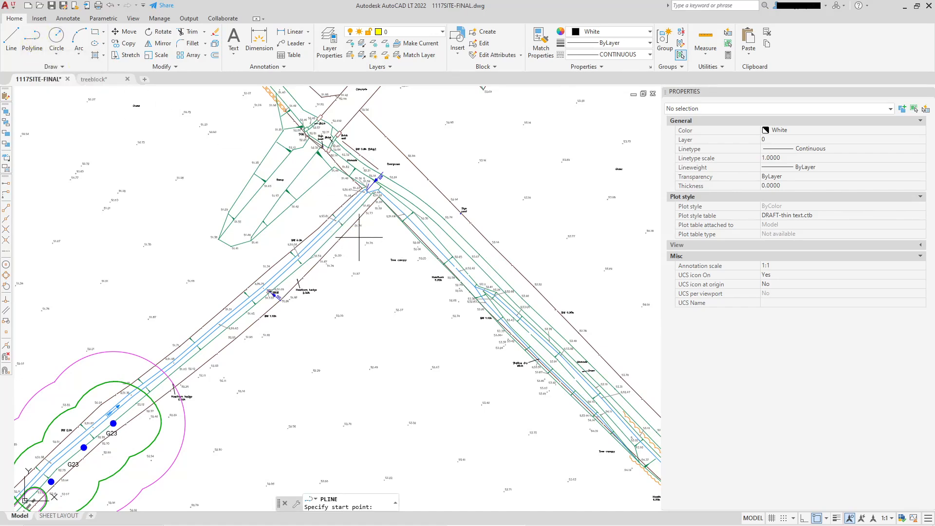
{"action": "scroll", "coordinate": [369, 229], "scroll_direction": "up", "scroll_amount": 2}
{"action": "middle_click_drag", "start_coordinate": [385, 221], "coordinate": [338, 220]}
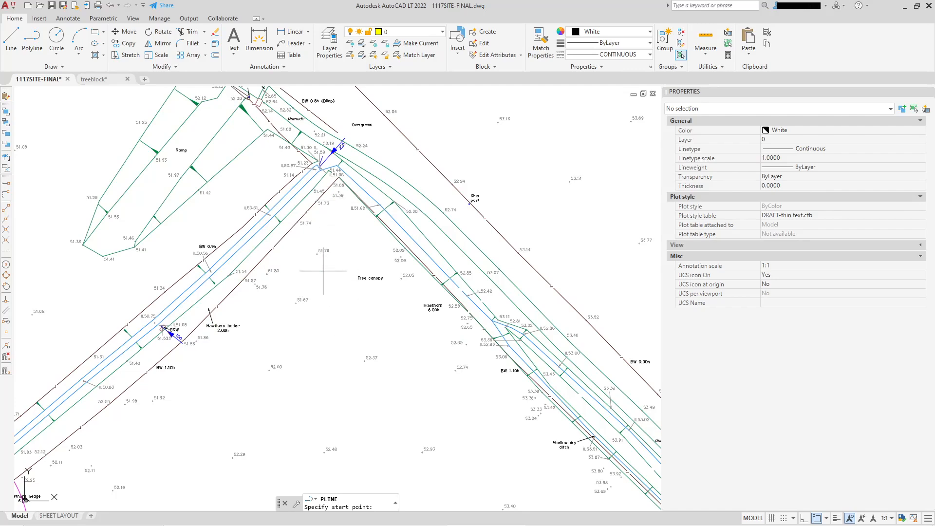
{"action": "middle_click_drag", "start_coordinate": [288, 324], "coordinate": [291, 302]}
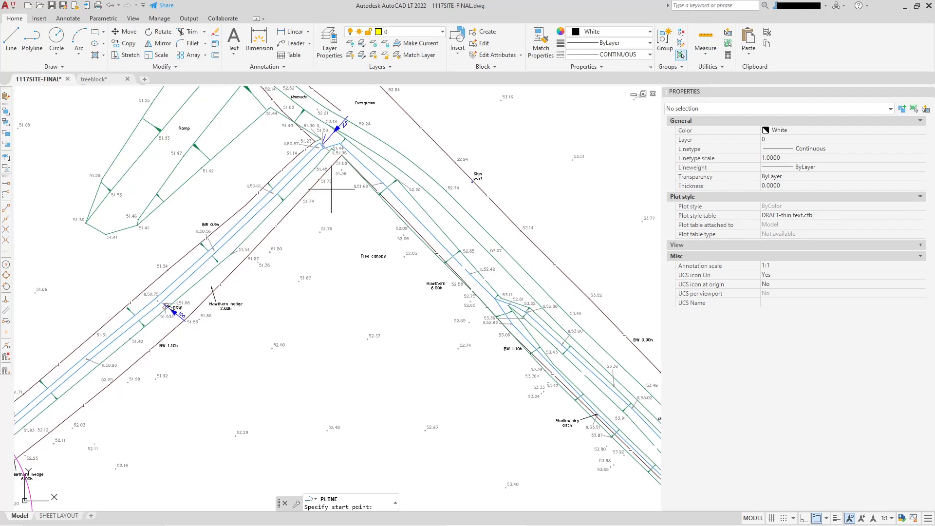
{"action": "scroll", "coordinate": [326, 191], "scroll_direction": "up", "scroll_amount": 4}
{"action": "scroll", "coordinate": [341, 198], "scroll_direction": "down", "scroll_amount": 4}
{"action": "scroll", "coordinate": [338, 175], "scroll_direction": "up", "scroll_amount": 4}
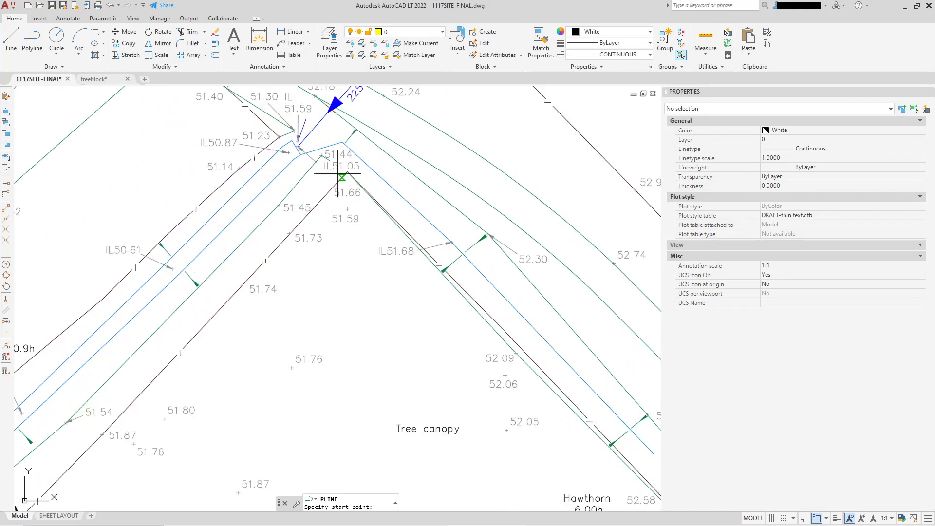
{"action": "scroll", "coordinate": [328, 169], "scroll_direction": "up", "scroll_amount": 2}
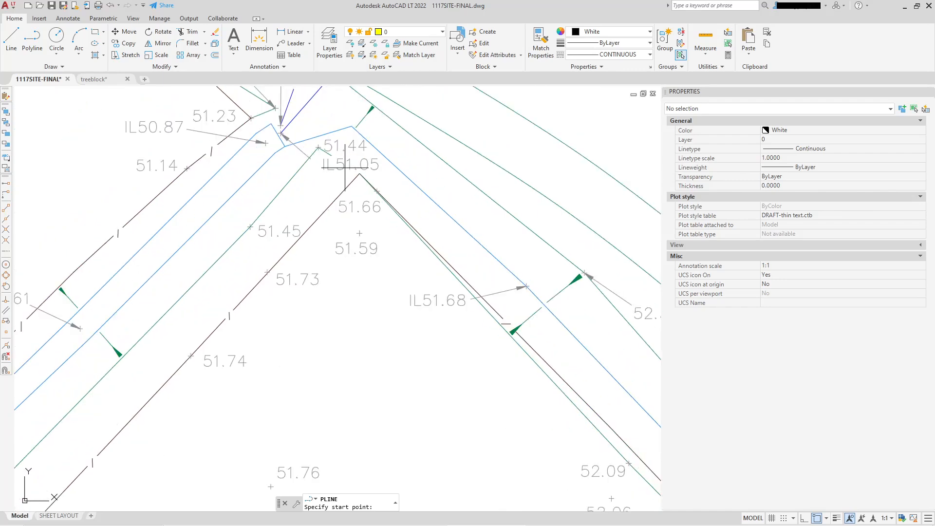
{"action": "left_click", "coordinate": [345, 168]}
{"action": "left_click", "coordinate": [236, 265]}
{"action": "middle_click_drag", "start_coordinate": [194, 317], "coordinate": [304, 197]}
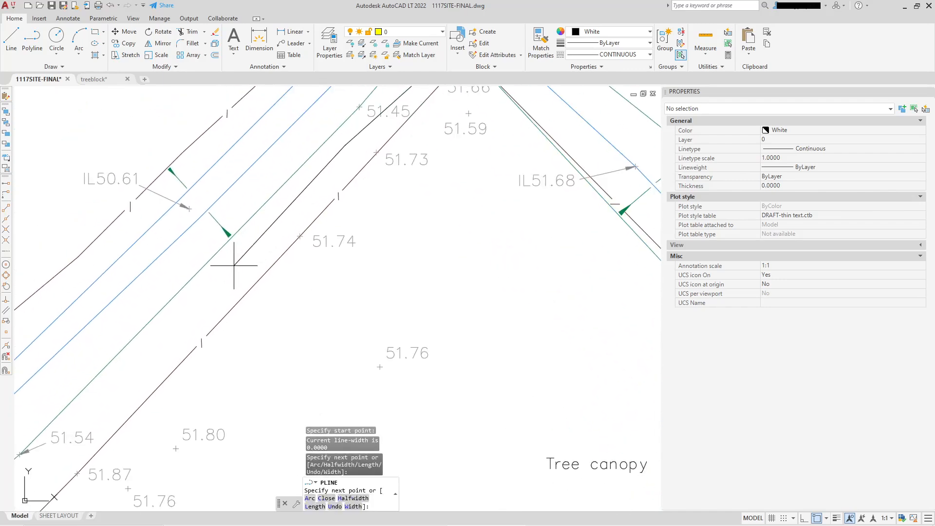
{"action": "left_click", "coordinate": [232, 273]}
{"action": "scroll", "coordinate": [221, 280], "scroll_direction": "down", "scroll_amount": 2}
{"action": "left_click", "coordinate": [168, 335]}
Step: Continue the polyline southwest past the "Hawthorn hedge 2.00h" label, then around the southwest corner and east below levels 52.00 and 52.37
{"action": "middle_click_drag", "start_coordinate": [161, 344], "coordinate": [253, 228]}
{"action": "middle_click_drag", "start_coordinate": [164, 344], "coordinate": [212, 261]}
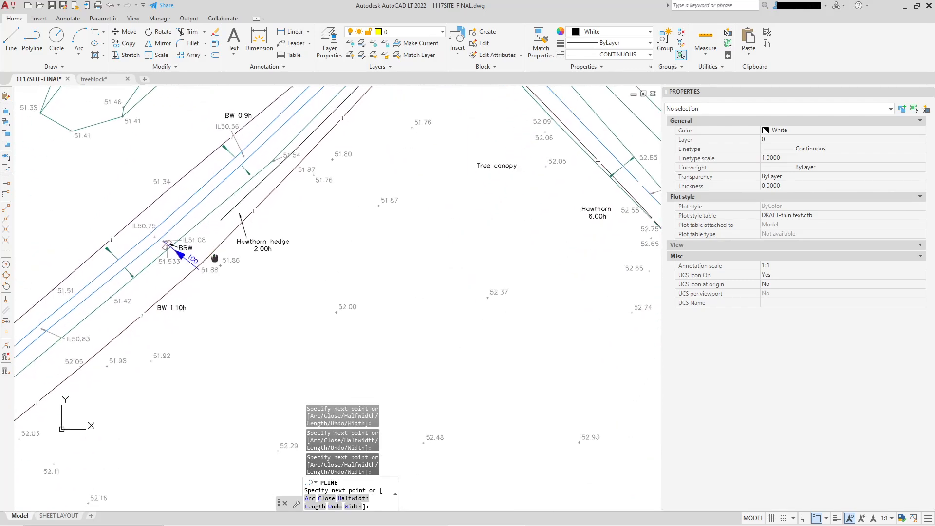
{"action": "scroll", "coordinate": [171, 241], "scroll_direction": "up", "scroll_amount": 2}
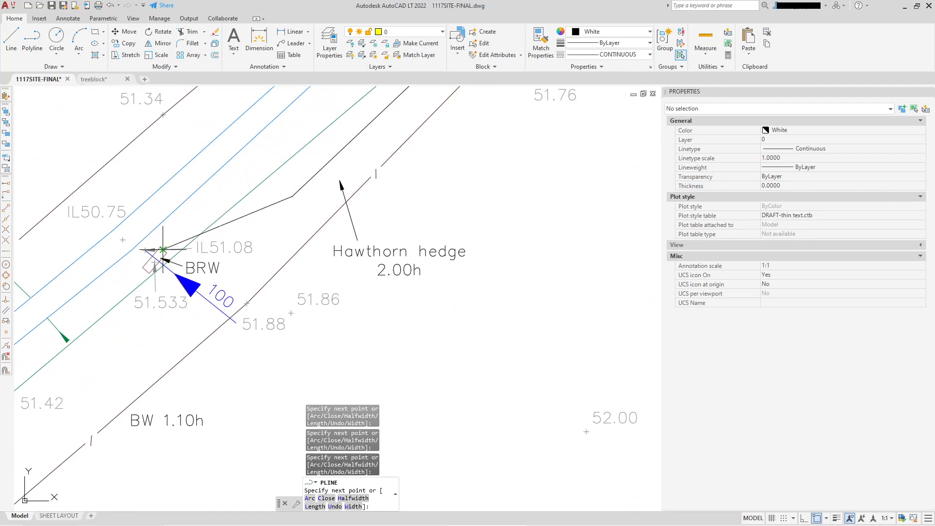
{"action": "scroll", "coordinate": [163, 250], "scroll_direction": "down", "scroll_amount": 2}
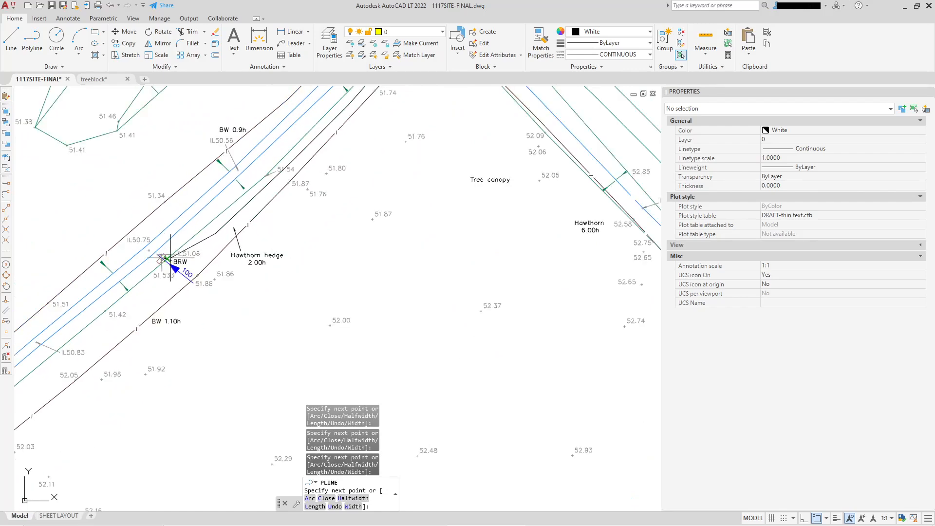
{"action": "left_click", "coordinate": [215, 297]}
{"action": "scroll", "coordinate": [309, 329], "scroll_direction": "down", "scroll_amount": 1}
{"action": "left_click", "coordinate": [349, 346]}
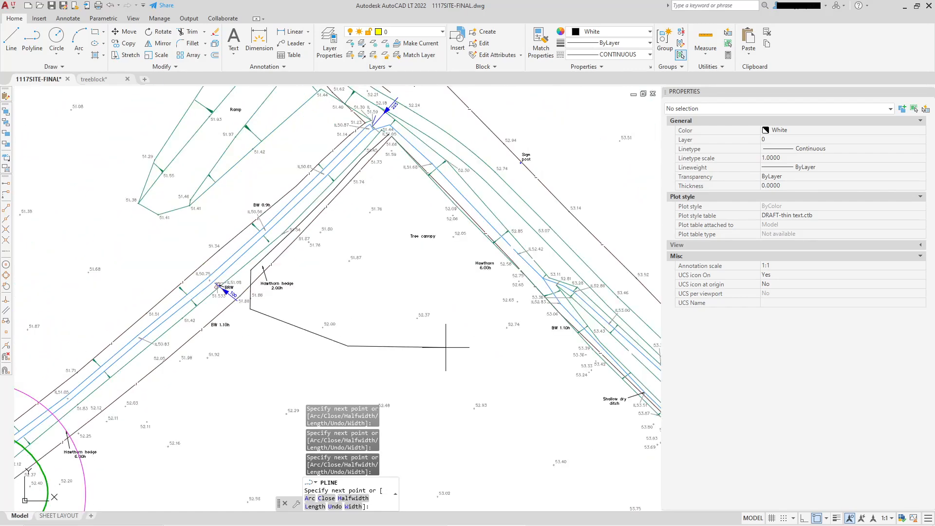
{"action": "left_click", "coordinate": [445, 347]}
Step: Extend the polyline northeast past level 52.74 to the ditch boundary and follow the boundary northwest past the "Hawthorn 6.00h" label
{"action": "scroll", "coordinate": [482, 324], "scroll_direction": "down", "scroll_amount": 1}
{"action": "middle_click_drag", "start_coordinate": [482, 323], "coordinate": [332, 309]}
{"action": "scroll", "coordinate": [357, 315], "scroll_direction": "up", "scroll_amount": 2}
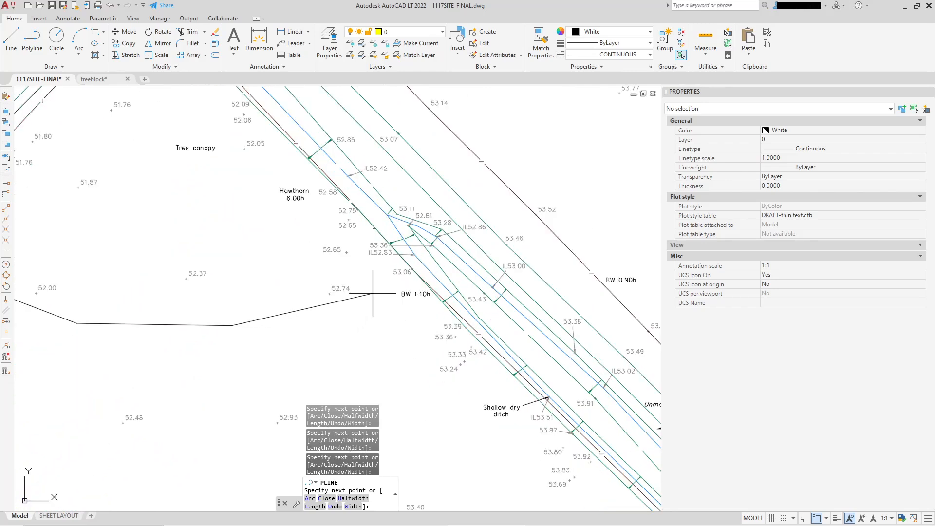
{"action": "left_click", "coordinate": [400, 279]}
{"action": "left_click", "coordinate": [388, 229]}
{"action": "scroll", "coordinate": [267, 105], "scroll_direction": "up", "scroll_amount": 1}
{"action": "left_click", "coordinate": [267, 105]}
{"action": "middle_click_drag", "start_coordinate": [247, 141], "coordinate": [447, 459]}
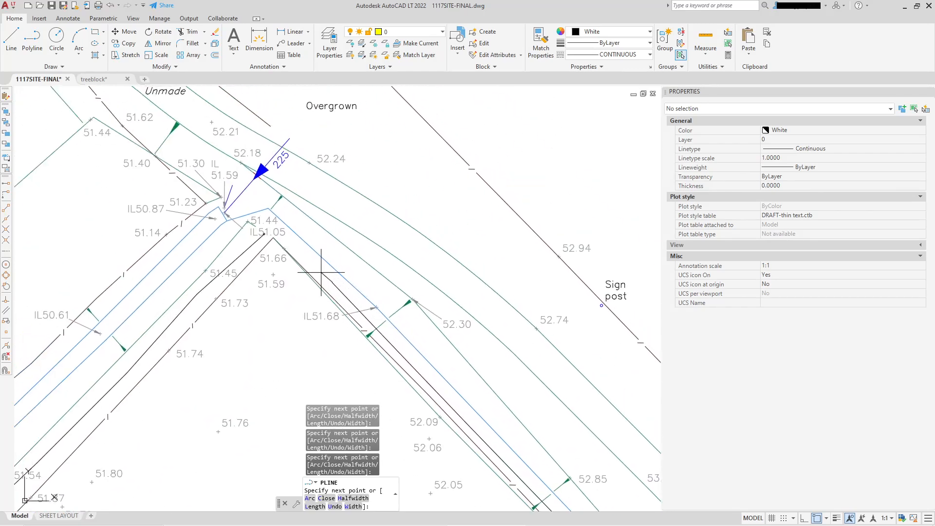
Step: Finish the polyline at the northern apex near level IL51.05, close it, and check that the outline is one object
{"action": "right_click", "coordinate": [289, 240]}
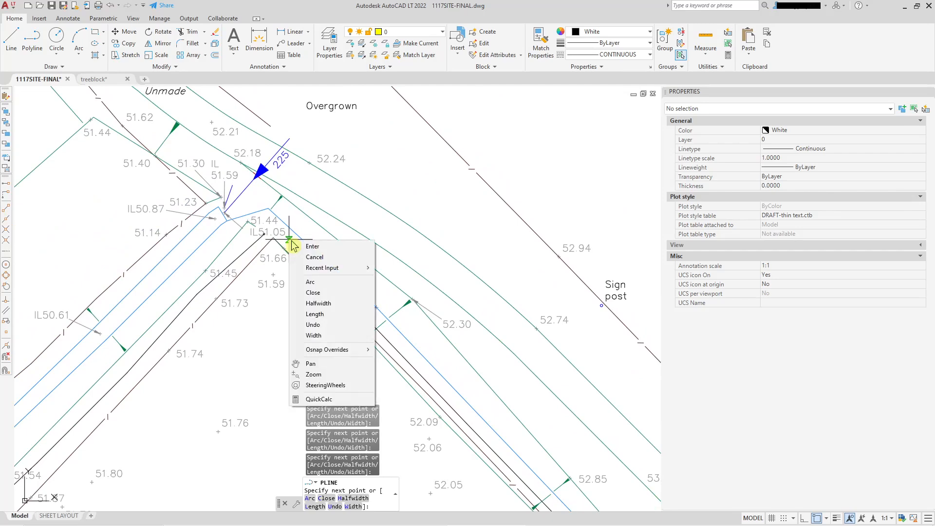
{"action": "left_click", "coordinate": [329, 292]}
{"action": "scroll", "coordinate": [330, 290], "scroll_direction": "down", "scroll_amount": 4}
{"action": "middle_click_drag", "start_coordinate": [364, 477], "coordinate": [372, 364]}
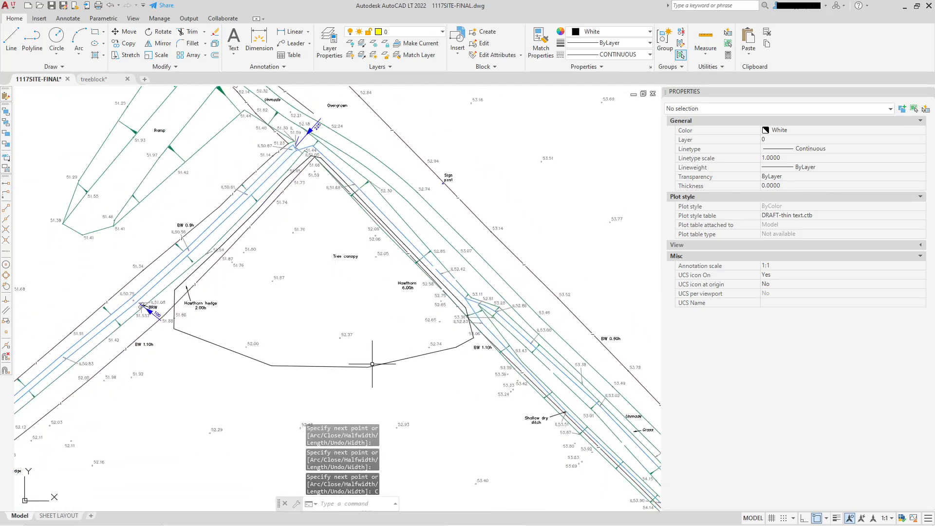
{"action": "left_click", "coordinate": [373, 365]}
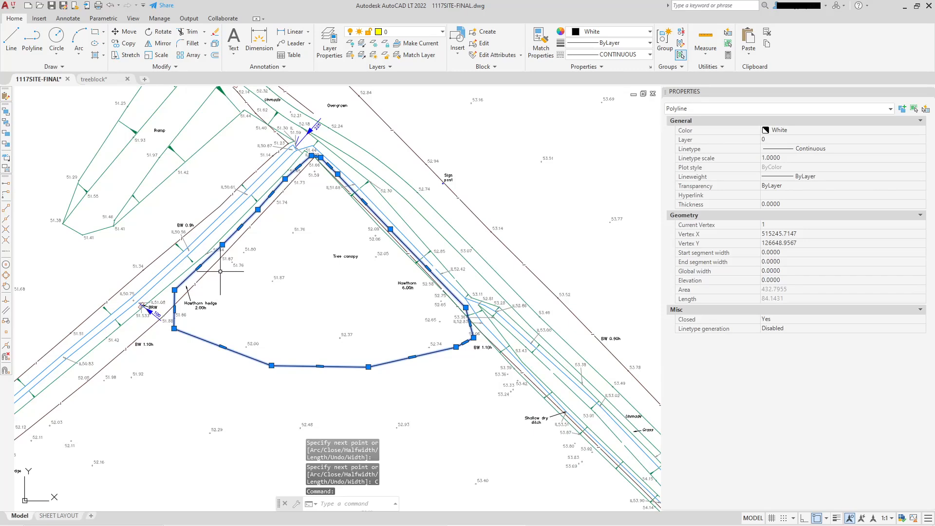
{"action": "key", "text": "Escape"}
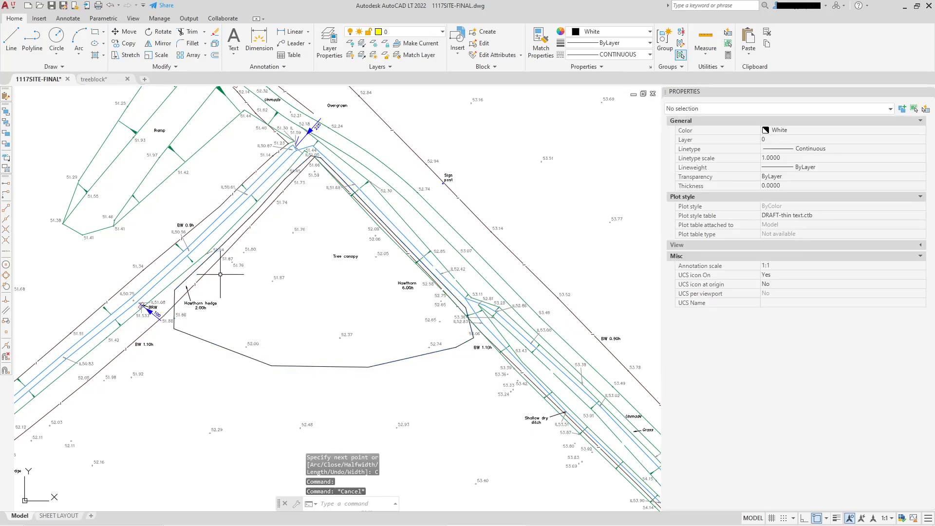
Step: Match the properties of G23's green canopy outline onto the new closed outline around the "Tree canopy" area
{"action": "left_click", "coordinate": [540, 56]}
{"action": "scroll", "coordinate": [446, 179], "scroll_direction": "down", "scroll_amount": 4}
{"action": "scroll", "coordinate": [199, 364], "scroll_direction": "up", "scroll_amount": 4}
{"action": "left_click", "coordinate": [234, 333]}
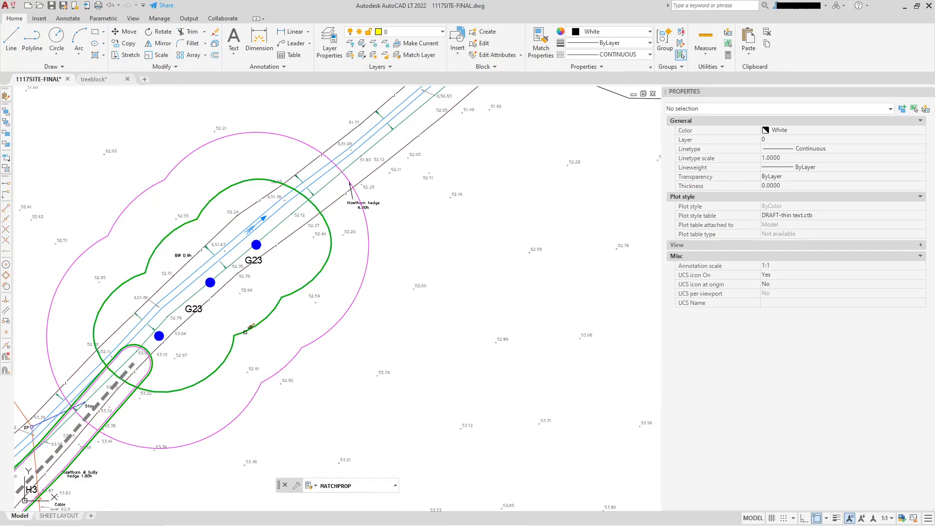
{"action": "middle_click_drag", "start_coordinate": [463, 229], "coordinate": [237, 359]}
{"action": "left_click", "coordinate": [362, 211]}
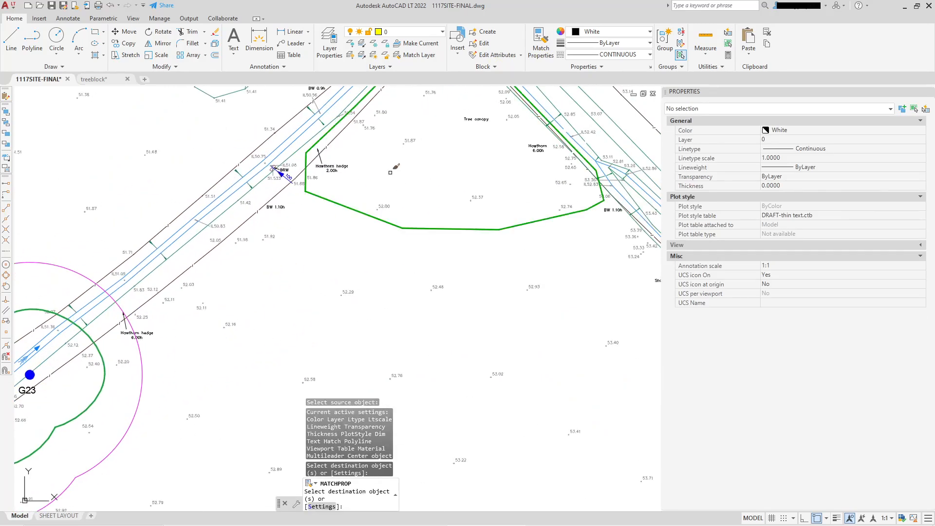
{"action": "key", "text": "Escape"}
Step: Offset the green canopy area outline inward by a picked distance of about 0.77
{"action": "middle_click_drag", "start_coordinate": [415, 151], "coordinate": [335, 268]}
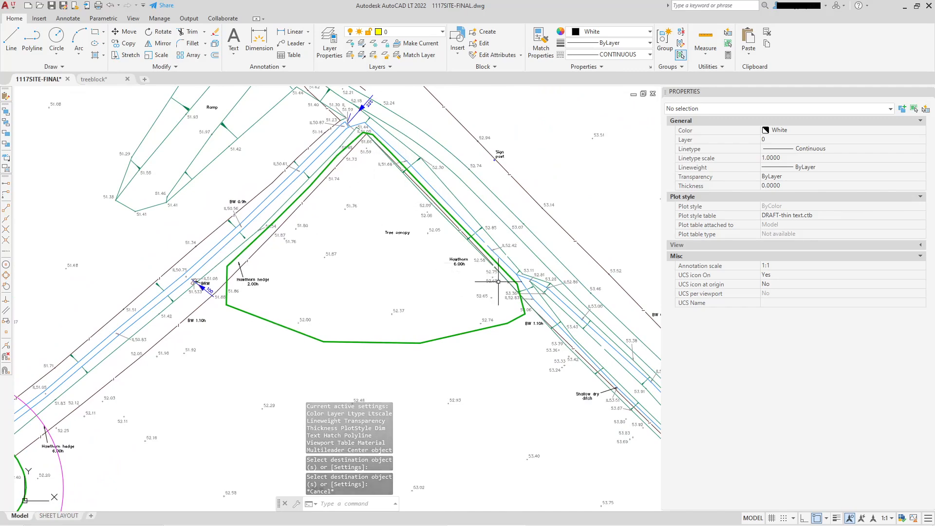
{"action": "scroll", "coordinate": [292, 264], "scroll_direction": "up", "scroll_amount": 1}
{"action": "middle_click_drag", "start_coordinate": [254, 226], "coordinate": [236, 312]}
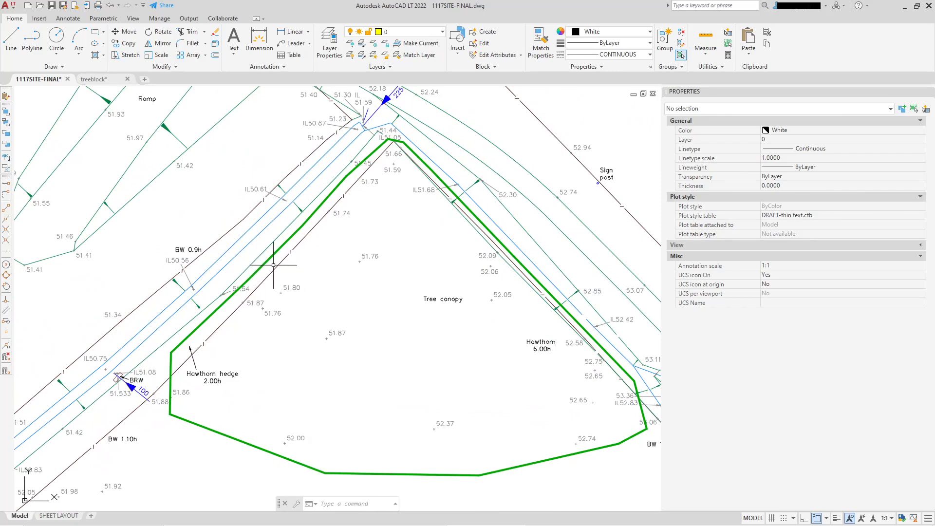
{"action": "left_click", "coordinate": [214, 56]}
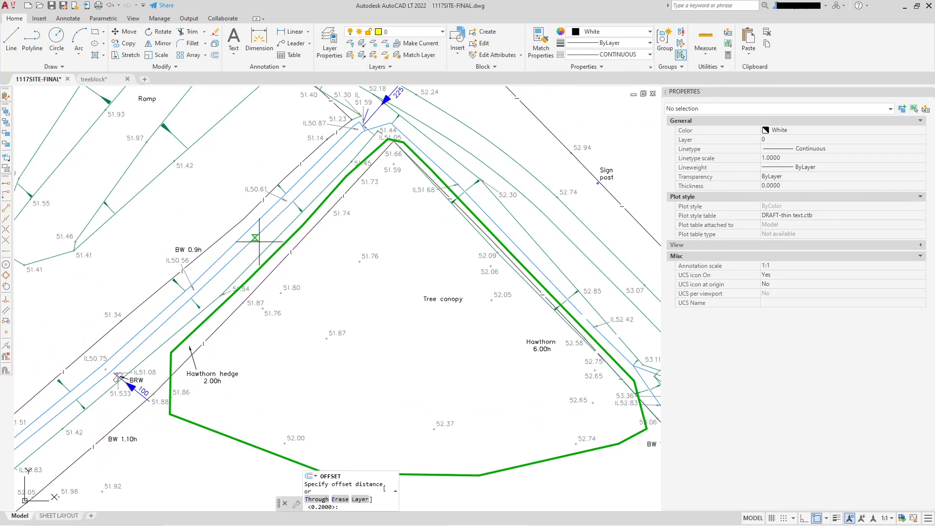
{"action": "left_click", "coordinate": [258, 447]}
{"action": "scroll", "coordinate": [258, 447], "scroll_direction": "up", "scroll_amount": 5}
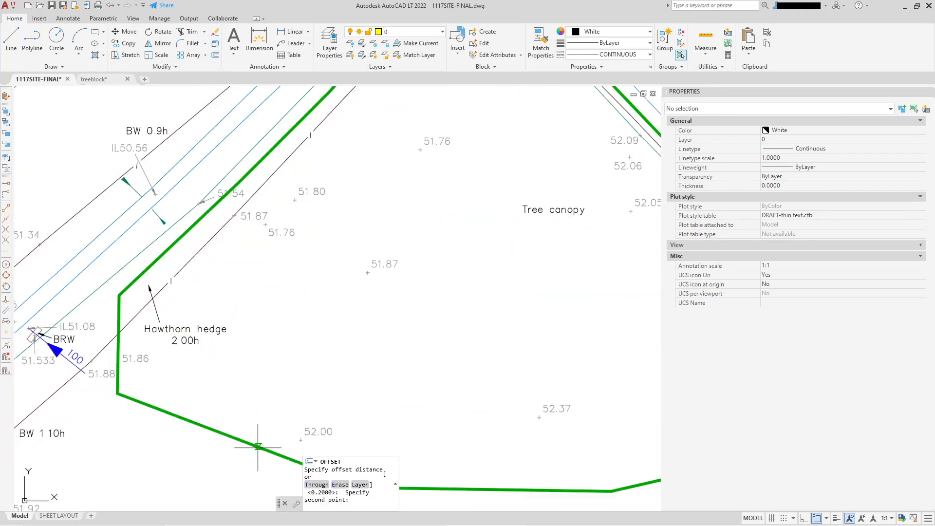
{"action": "left_click", "coordinate": [264, 419]}
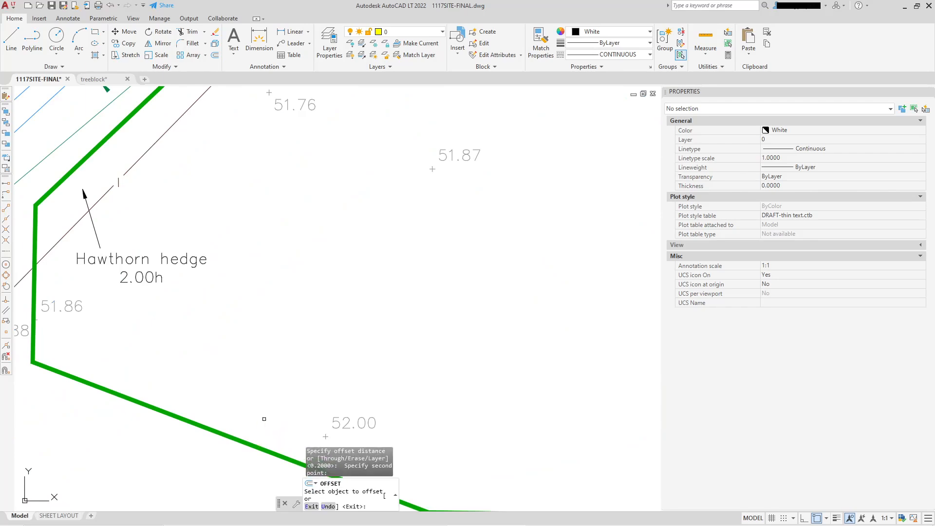
{"action": "left_click", "coordinate": [249, 444]}
{"action": "left_click", "coordinate": [273, 348]}
{"action": "right_click", "coordinate": [287, 301]}
{"action": "left_click", "coordinate": [305, 308]}
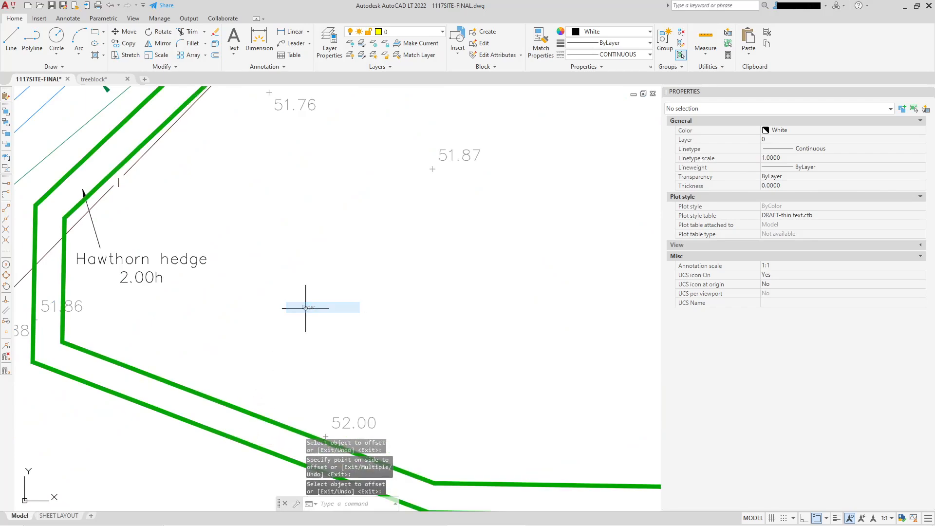
Step: Match the properties of hedge H3's thick grey dashed line onto the inner offset outline of the canopy area
{"action": "scroll", "coordinate": [305, 308], "scroll_direction": "down", "scroll_amount": 5}
{"action": "scroll", "coordinate": [428, 155], "scroll_direction": "up", "scroll_amount": 1}
{"action": "left_click", "coordinate": [540, 49]}
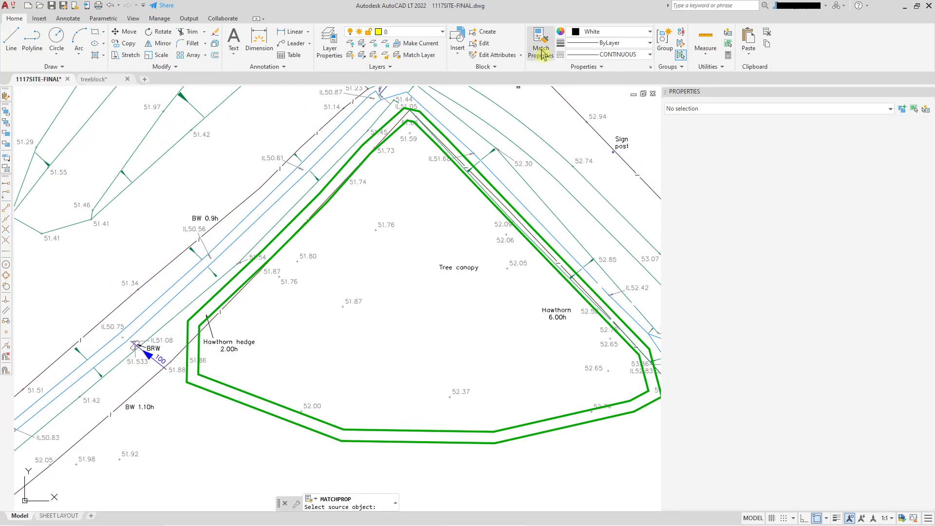
{"action": "scroll", "coordinate": [478, 210], "scroll_direction": "down", "scroll_amount": 4}
{"action": "middle_click_drag", "start_coordinate": [273, 421], "coordinate": [349, 268]}
{"action": "middle_click_drag", "start_coordinate": [274, 366], "coordinate": [310, 322]}
{"action": "scroll", "coordinate": [146, 370], "scroll_direction": "up", "scroll_amount": 6}
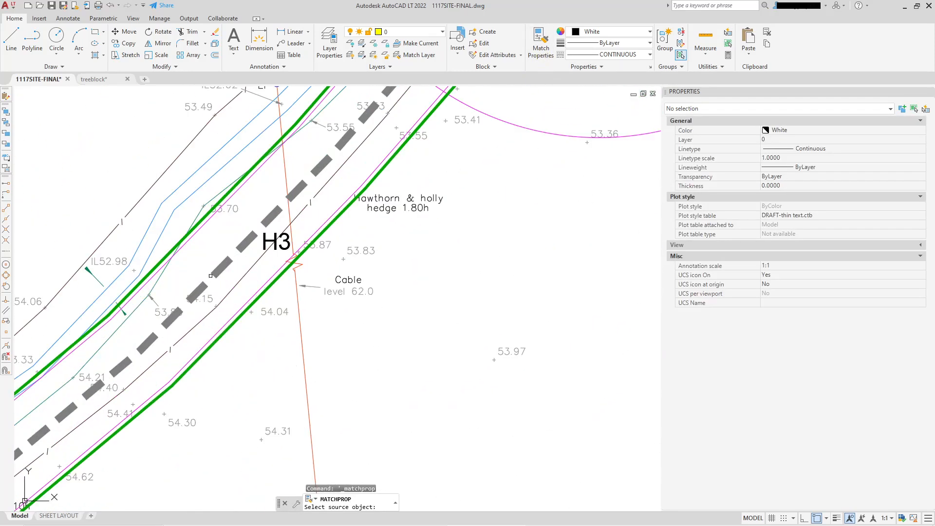
{"action": "left_click", "coordinate": [220, 263]}
{"action": "scroll", "coordinate": [229, 255], "scroll_direction": "down", "scroll_amount": 3}
{"action": "middle_click_drag", "start_coordinate": [487, 117], "coordinate": [269, 294]}
{"action": "scroll", "coordinate": [414, 179], "scroll_direction": "up", "scroll_amount": 1}
{"action": "middle_click_drag", "start_coordinate": [414, 179], "coordinate": [383, 220]}
{"action": "scroll", "coordinate": [383, 220], "scroll_direction": "up", "scroll_amount": 2}
{"action": "left_click", "coordinate": [385, 234]}
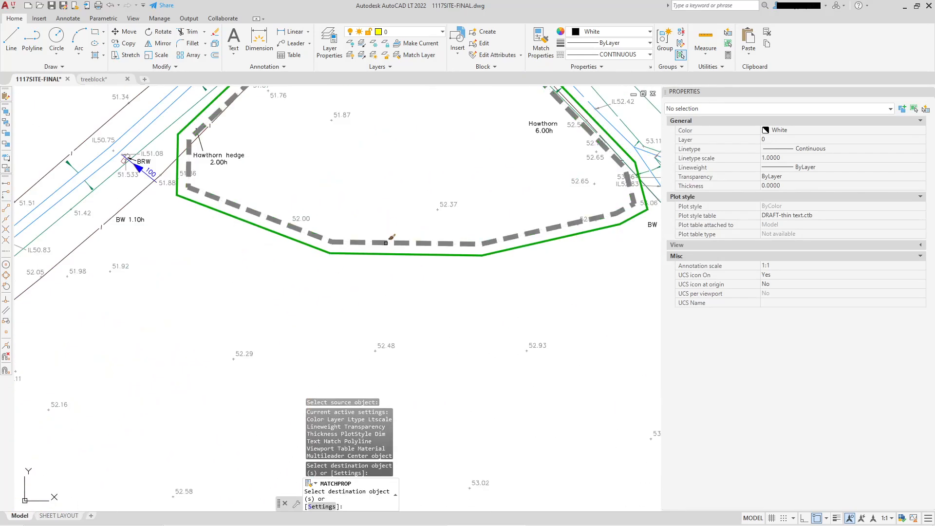
{"action": "key", "text": "Escape"}
Step: Examine the green outline and grey dashed inner line around the "Tree canopy" area against the hedges and boundary
{"action": "scroll", "coordinate": [367, 261], "scroll_direction": "down", "scroll_amount": 3}
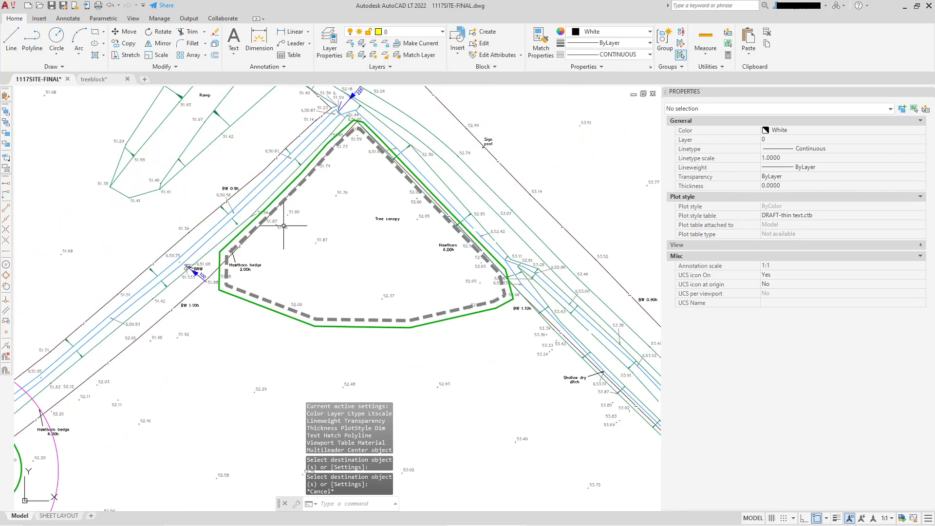
{"action": "scroll", "coordinate": [361, 255], "scroll_direction": "up", "scroll_amount": 2}
{"action": "scroll", "coordinate": [361, 255], "scroll_direction": "down", "scroll_amount": 2}
{"action": "scroll", "coordinate": [273, 292], "scroll_direction": "up", "scroll_amount": 3}
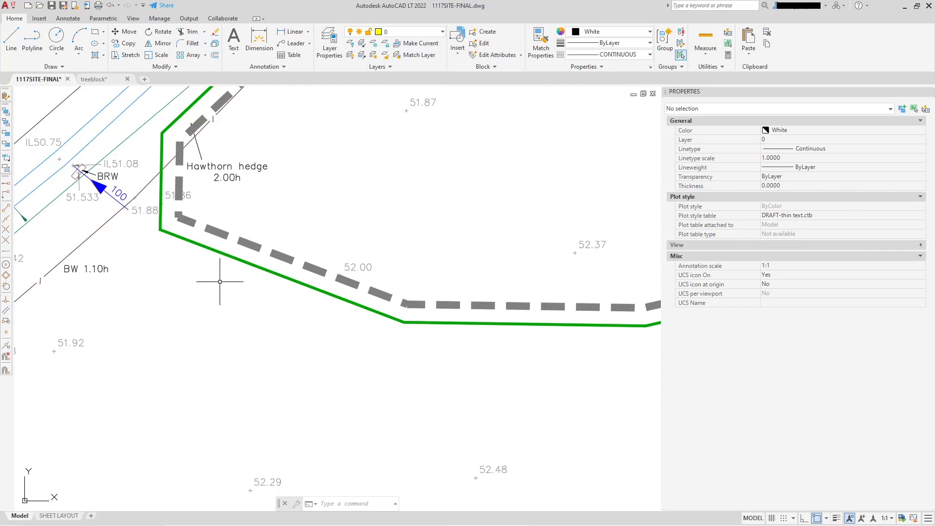
{"action": "scroll", "coordinate": [267, 239], "scroll_direction": "down", "scroll_amount": 2}
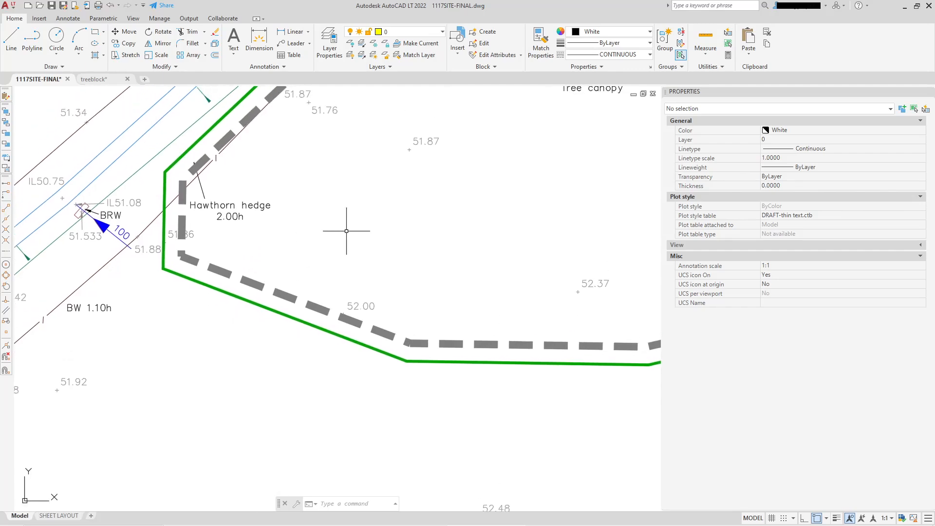
{"action": "scroll", "coordinate": [251, 261], "scroll_direction": "down", "scroll_amount": 3}
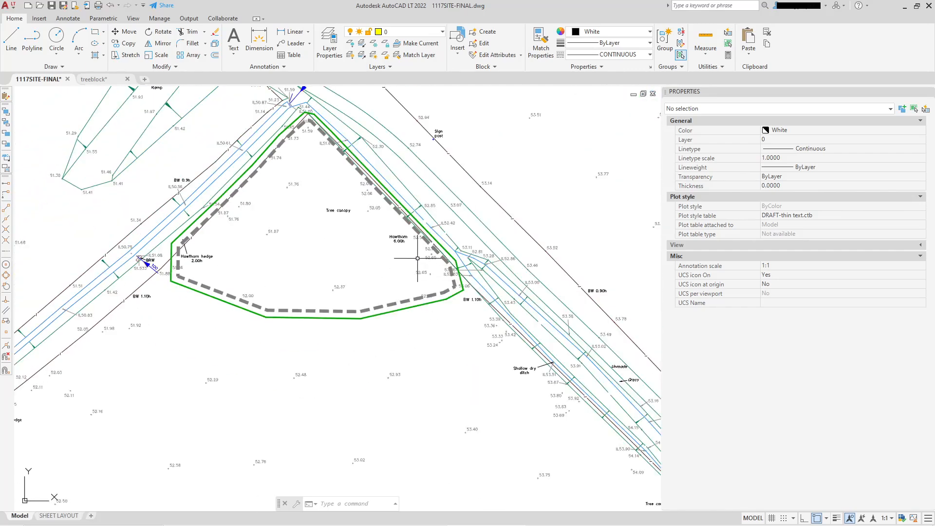
{"action": "middle_click_drag", "start_coordinate": [291, 247], "coordinate": [303, 272]}
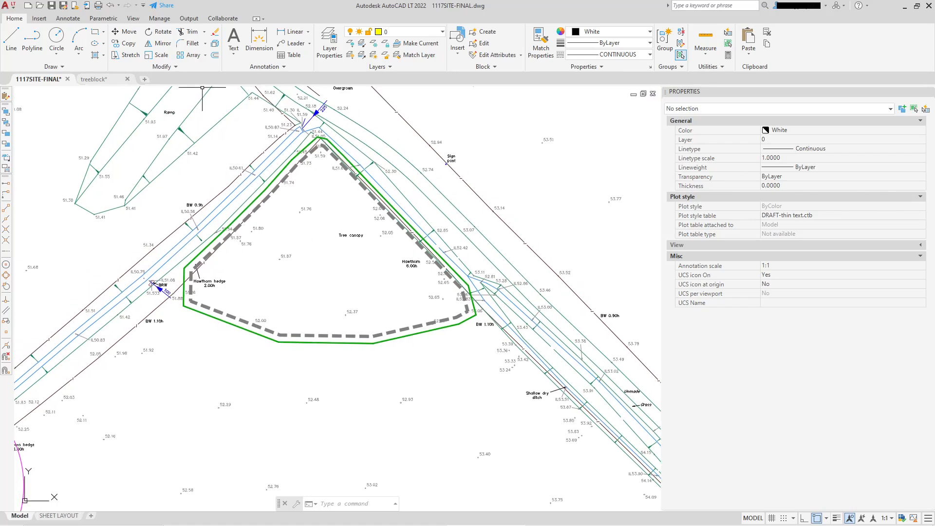
Step: Offset the green canopy area outline outward by a distance of 1
{"action": "left_click", "coordinate": [214, 55]}
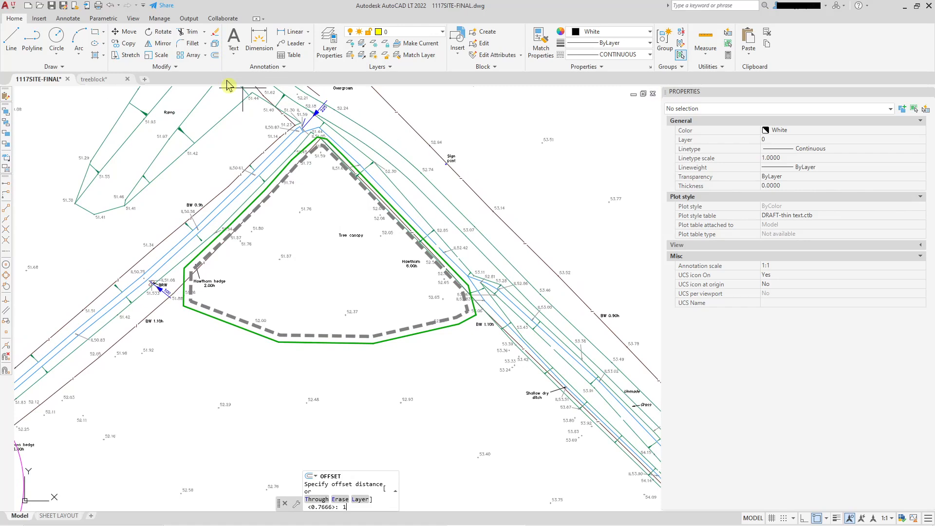
{"action": "key", "text": "Return"}
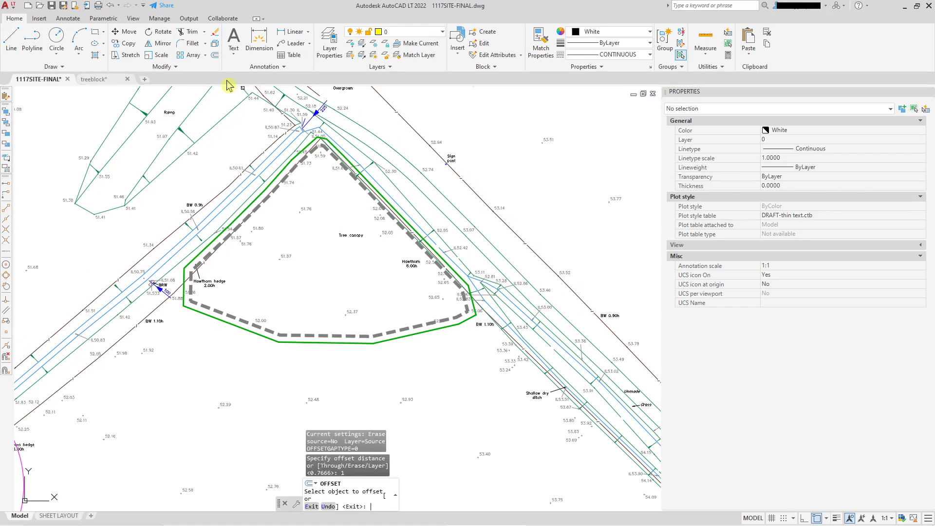
{"action": "left_click", "coordinate": [306, 344]}
{"action": "left_click", "coordinate": [305, 371]}
{"action": "key", "text": "Escape"}
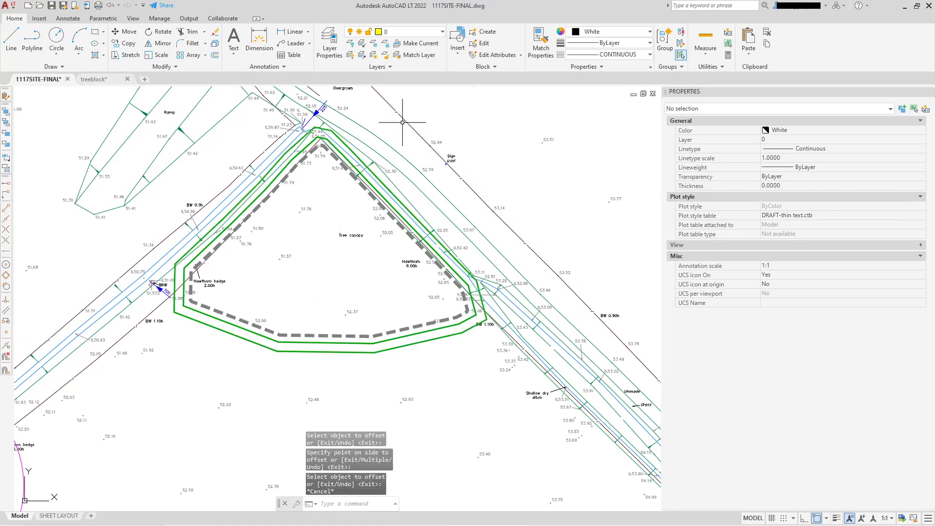
Step: Match the properties of G23's magenta outer outline onto the outermost offset around the canopy area
{"action": "left_click", "coordinate": [544, 52]}
{"action": "scroll", "coordinate": [422, 183], "scroll_direction": "down", "scroll_amount": 2}
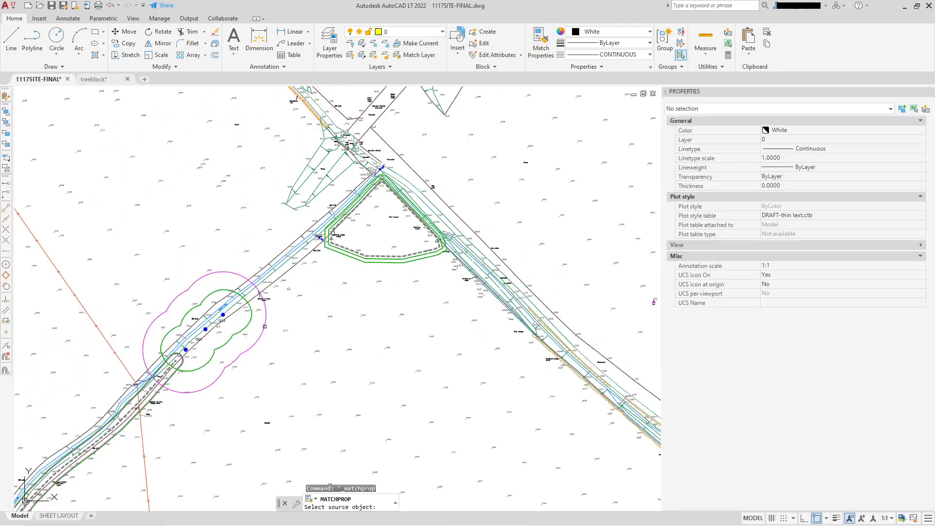
{"action": "scroll", "coordinate": [263, 320], "scroll_direction": "up", "scroll_amount": 1}
{"action": "left_click", "coordinate": [265, 320]}
{"action": "left_click", "coordinate": [394, 212]}
{"action": "key", "text": "Escape"}
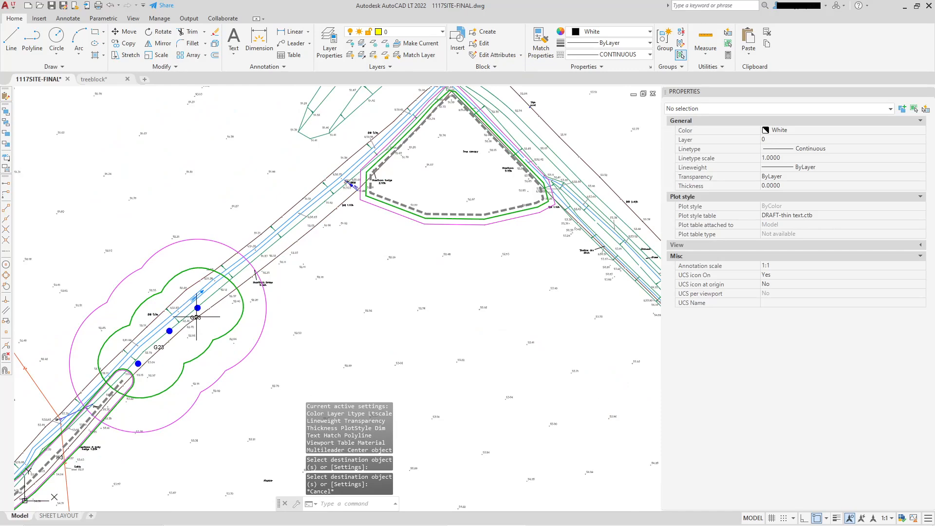
Step: Copy the northeastern G23 tag into the middle of the new canopy area, west of the "Hawthorn 6.00h" label
{"action": "left_click", "coordinate": [195, 317]}
{"action": "right_click", "coordinate": [199, 317]}
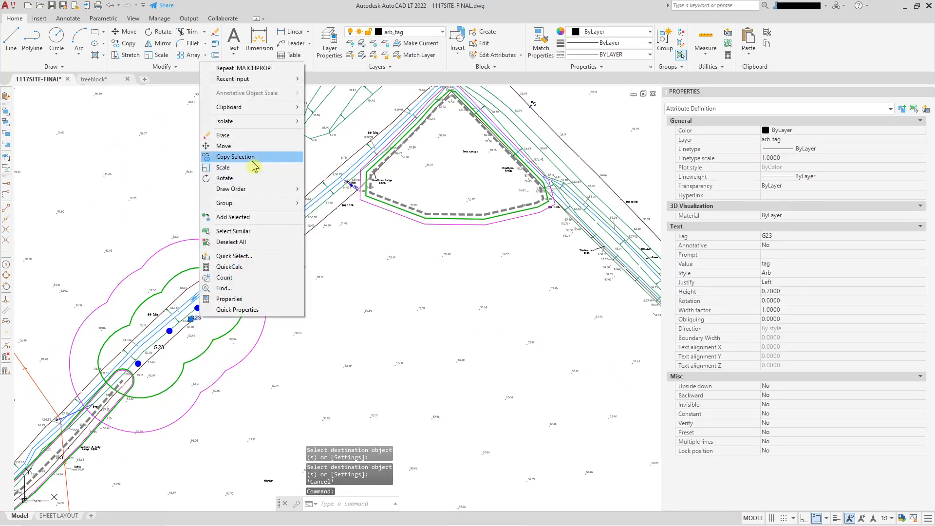
{"action": "left_click", "coordinate": [253, 162]}
{"action": "left_click", "coordinate": [191, 318]}
{"action": "scroll", "coordinate": [454, 155], "scroll_direction": "up", "scroll_amount": 4}
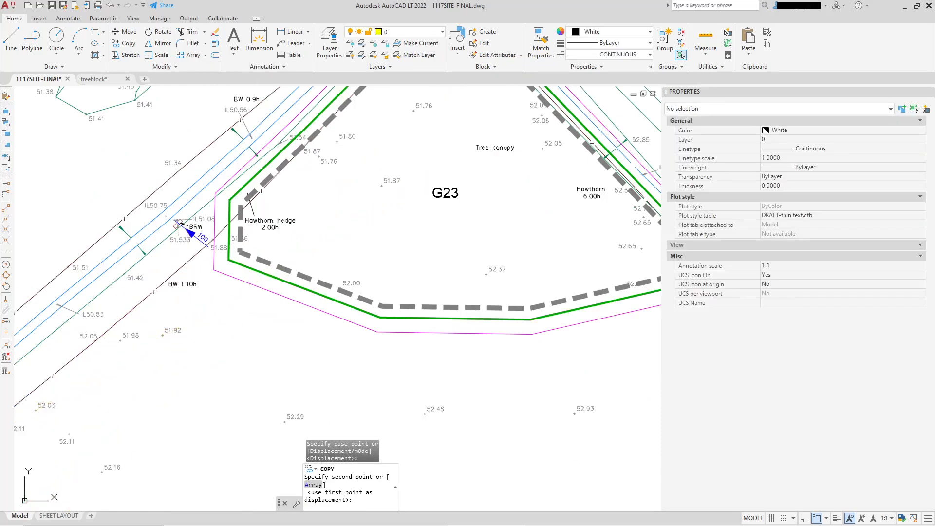
{"action": "left_click", "coordinate": [436, 177]}
{"action": "key", "text": "Escape"}
Step: Change the tag copied into the tree canopy area to G12
{"action": "double_click", "coordinate": [445, 193]}
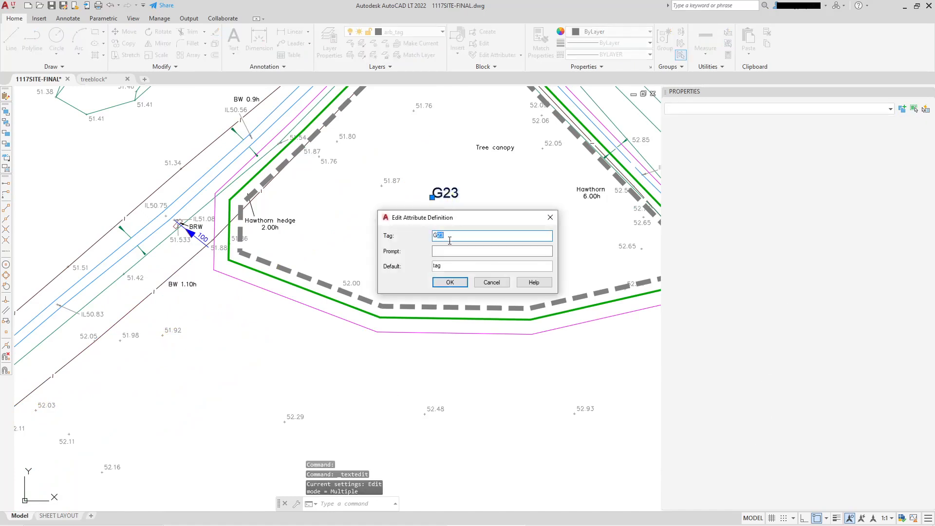
{"action": "type", "text": "12"}
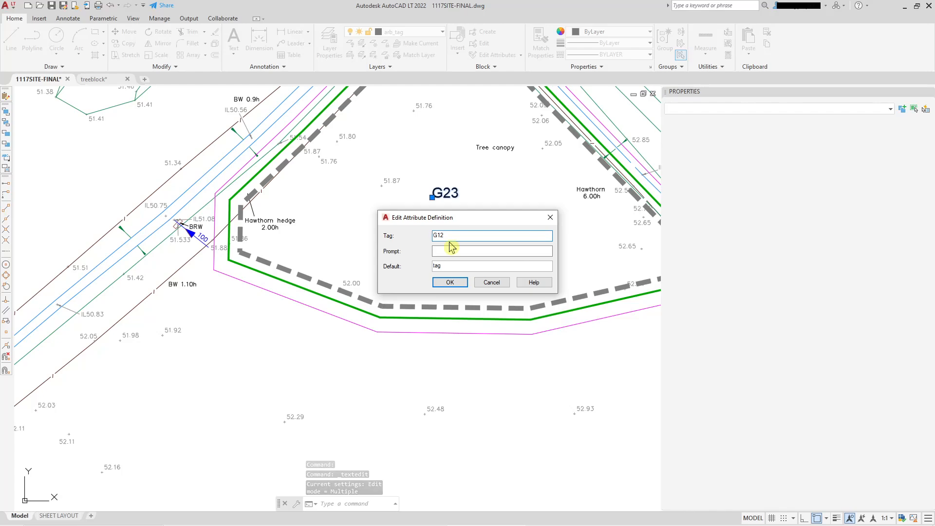
{"action": "left_click", "coordinate": [451, 285]}
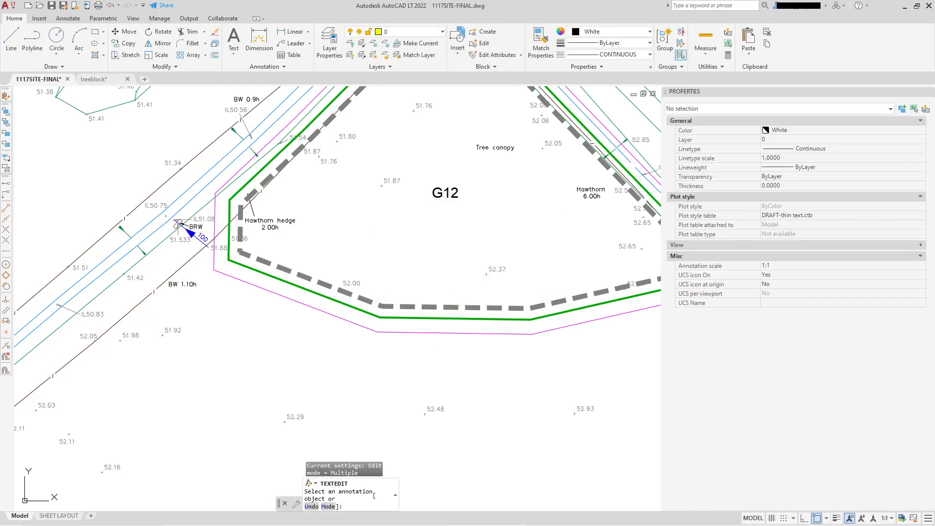
{"action": "key", "text": "Escape"}
Step: Hatch the area inside G12's grey dashed line with the SOLID pattern
{"action": "scroll", "coordinate": [403, 272], "scroll_direction": "down", "scroll_amount": 4}
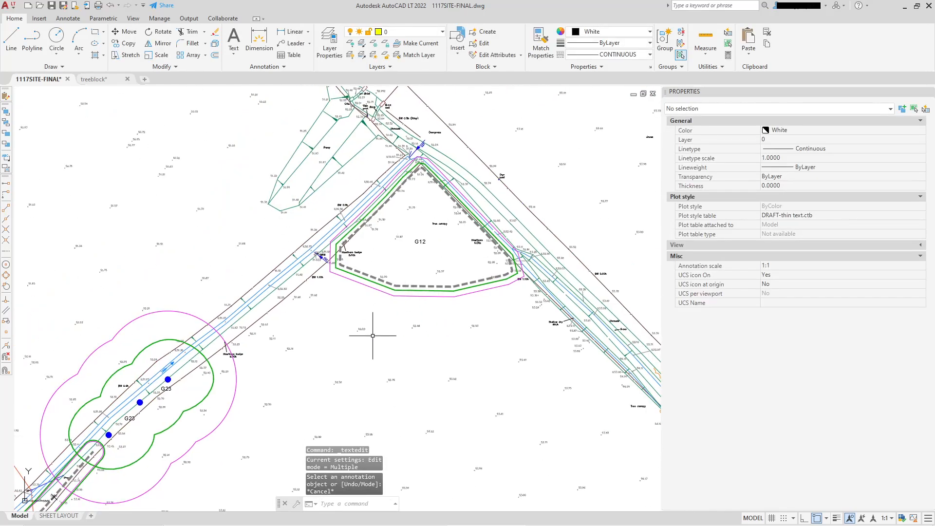
{"action": "middle_click_drag", "start_coordinate": [373, 335], "coordinate": [394, 261]}
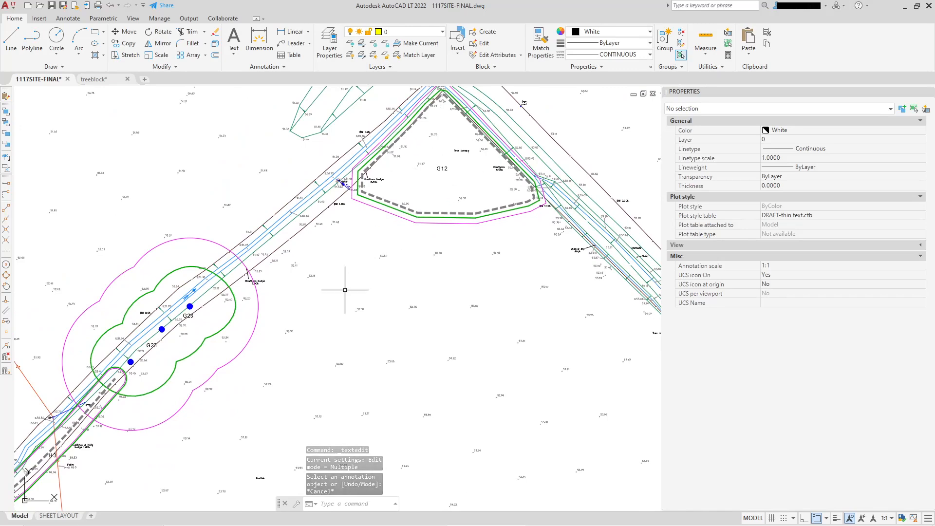
{"action": "scroll", "coordinate": [376, 250], "scroll_direction": "down", "scroll_amount": 3}
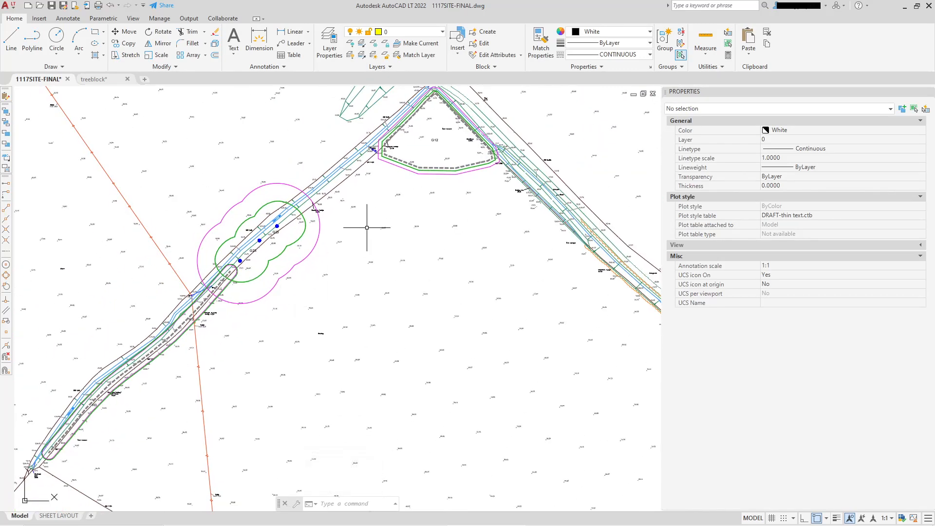
{"action": "middle_click_drag", "start_coordinate": [359, 241], "coordinate": [396, 252]}
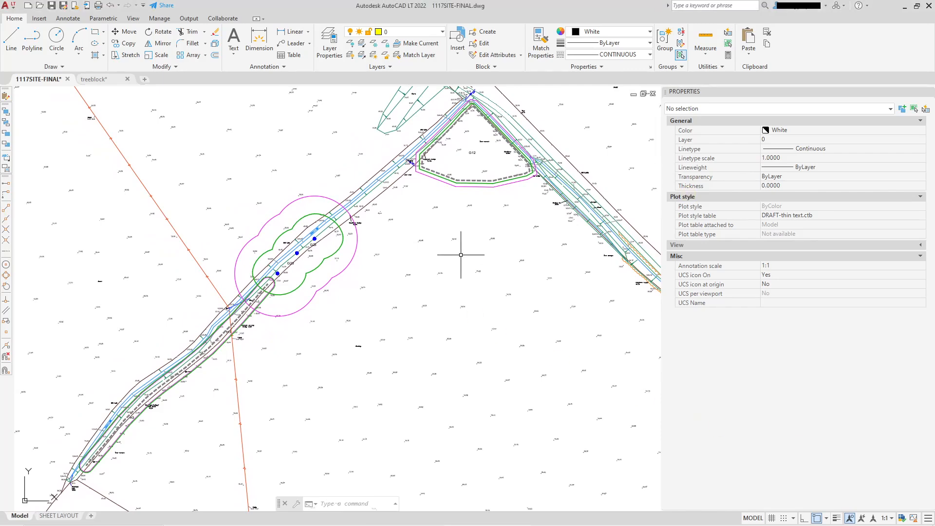
{"action": "scroll", "coordinate": [372, 258], "scroll_direction": "up", "scroll_amount": 4}
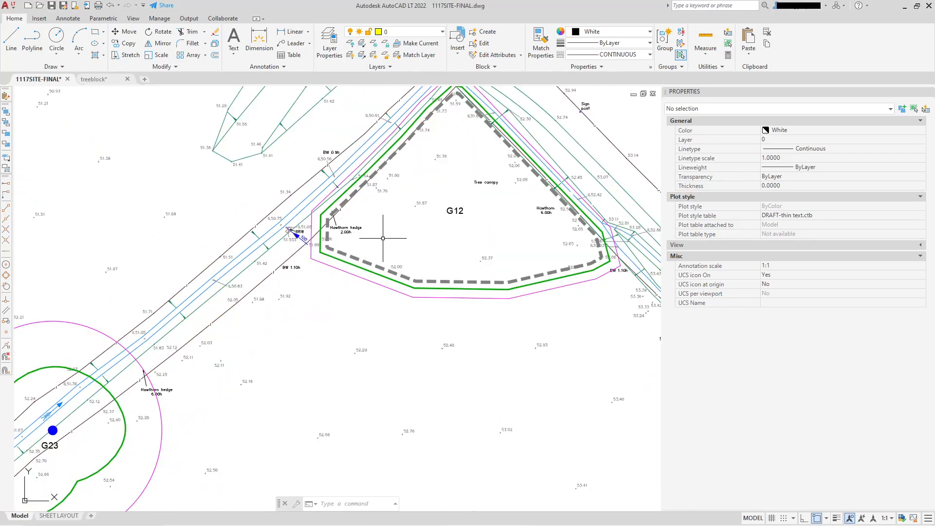
{"action": "left_click", "coordinate": [95, 54]}
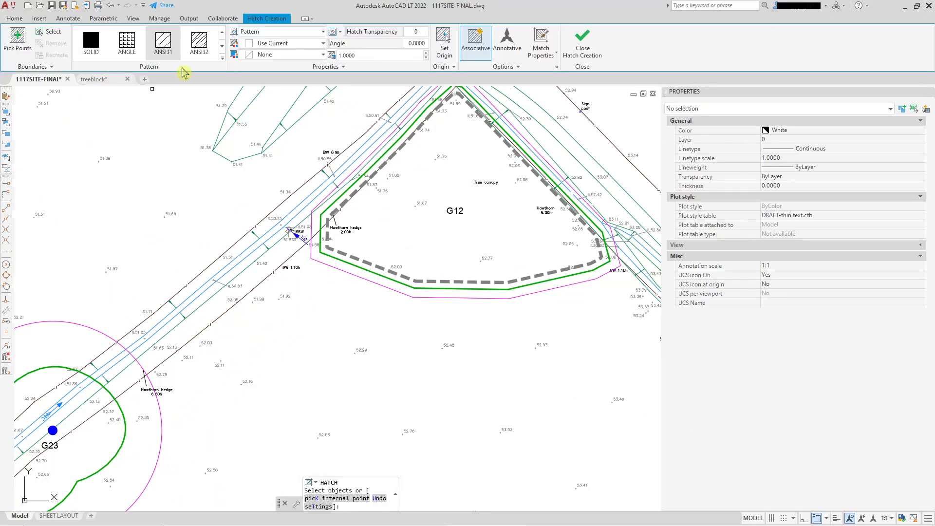
{"action": "left_click", "coordinate": [91, 42]}
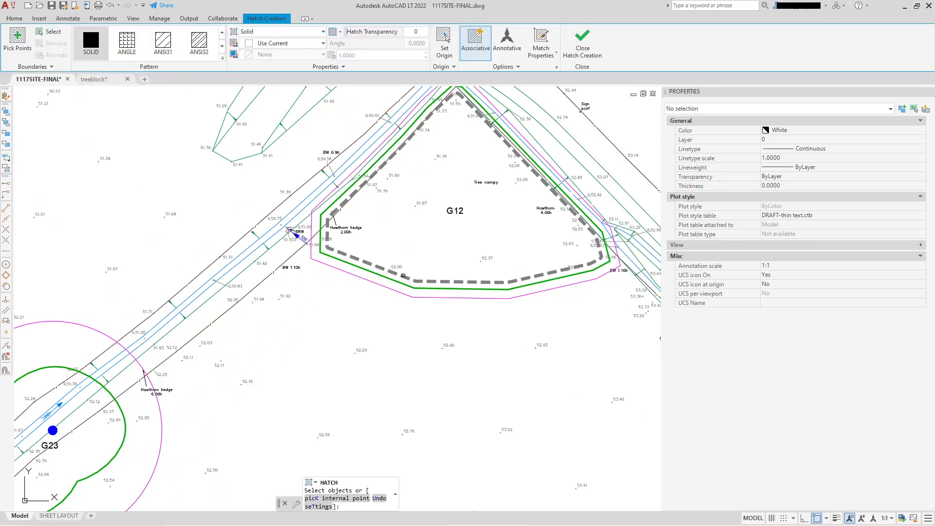
{"action": "left_click", "coordinate": [403, 275]}
{"action": "right_click", "coordinate": [428, 210]}
{"action": "left_click", "coordinate": [448, 213]}
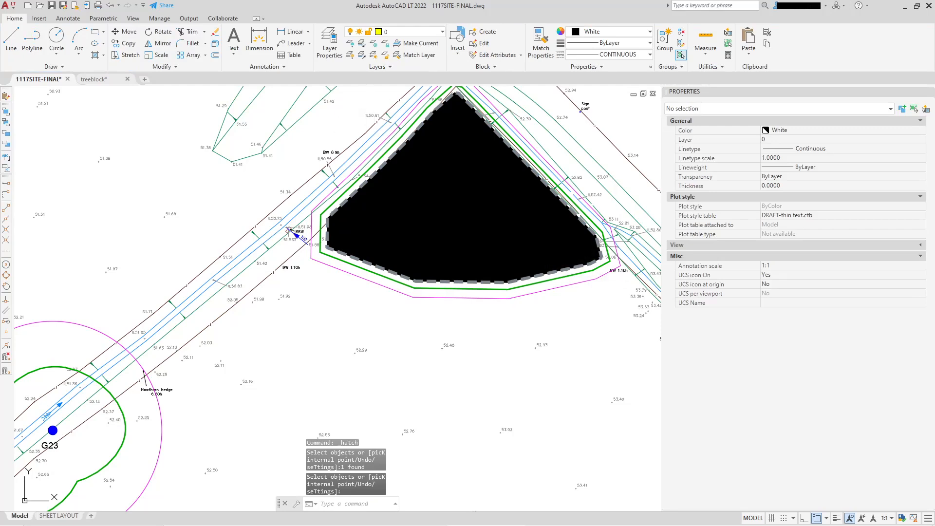
Step: Switch the G12 hatch to the ANSI31 pattern, trying scale 22 and settling on a scale of 11
{"action": "left_click", "coordinate": [449, 163]}
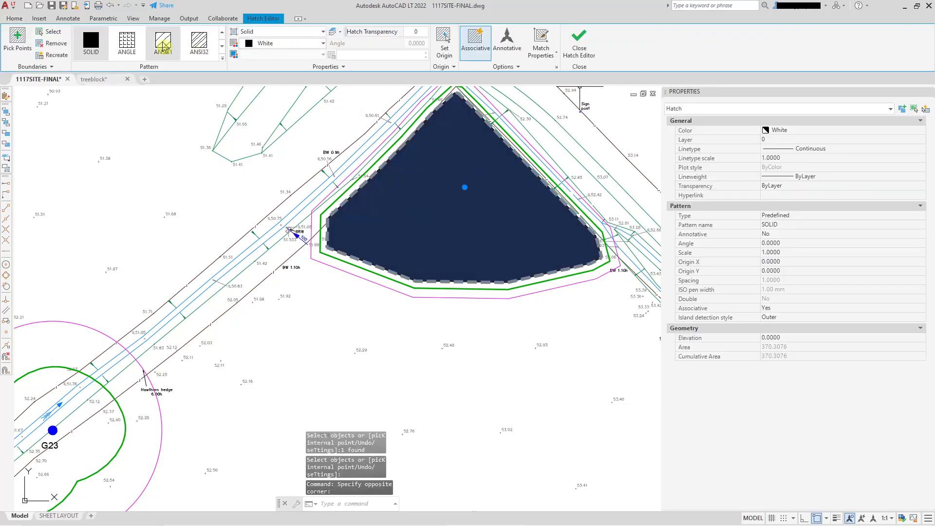
{"action": "left_click", "coordinate": [168, 46]}
{"action": "left_click", "coordinate": [784, 253]}
{"action": "type", "text": "22"}
{"action": "key", "text": "Tab"}
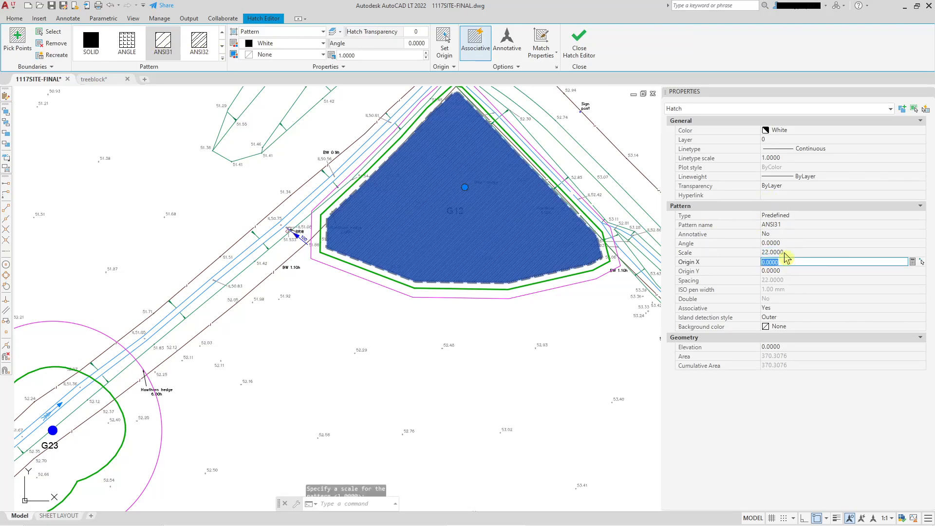
{"action": "left_click", "coordinate": [785, 253]}
{"action": "type", "text": "11"}
{"action": "key", "text": "Tab"}
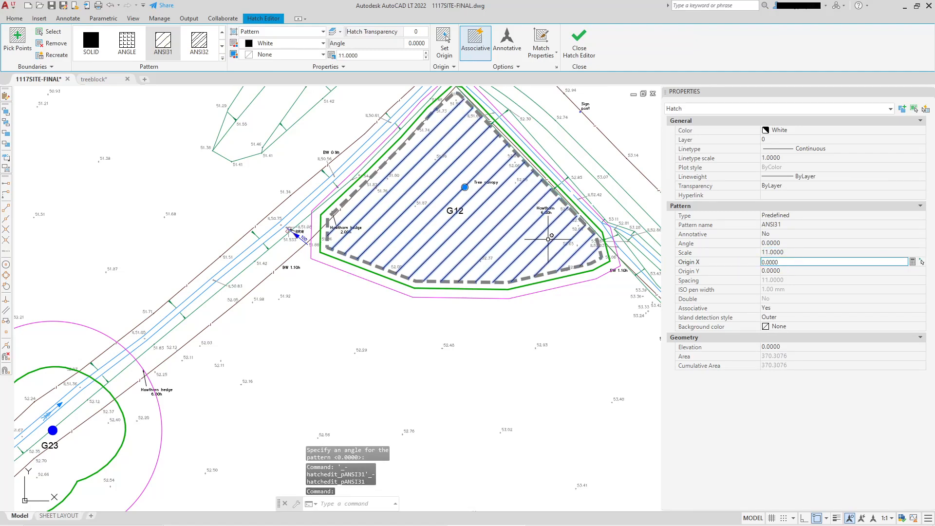
Step: Change the G12 hatch pattern to ANSI33 and its colour to Color 8
{"action": "left_click", "coordinate": [223, 57]}
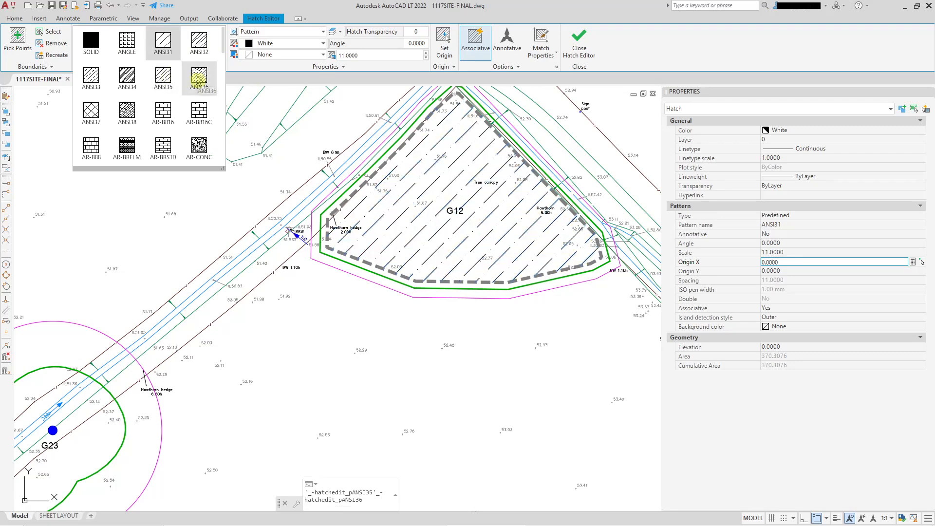
{"action": "left_click", "coordinate": [97, 80]}
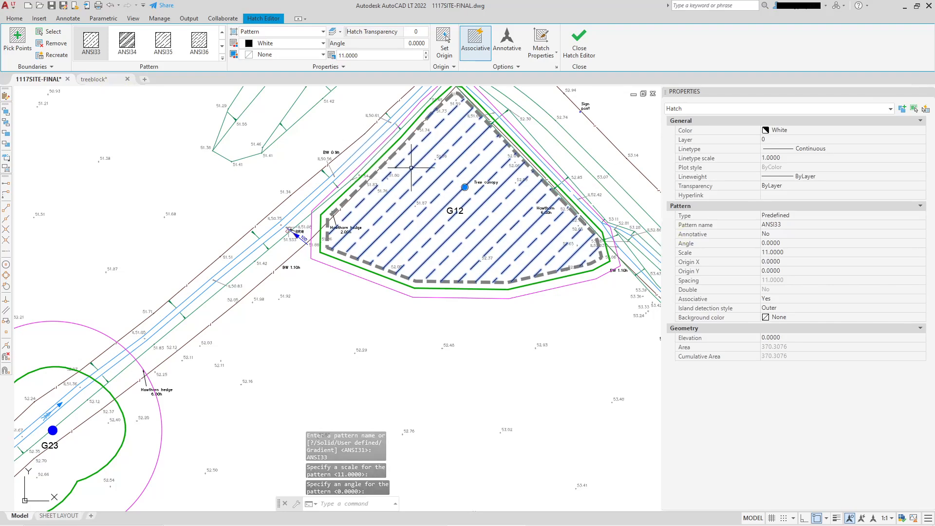
{"action": "left_click", "coordinate": [782, 130]}
{"action": "left_click", "coordinate": [782, 130]}
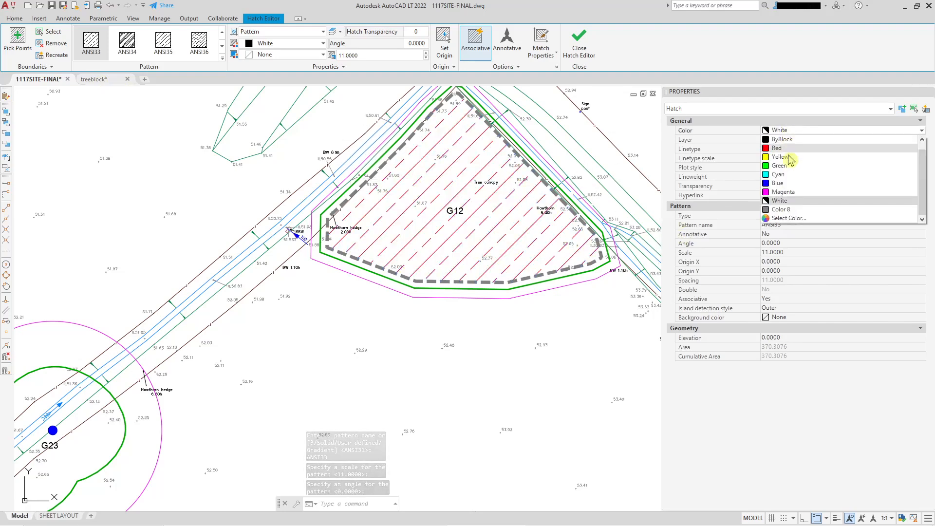
{"action": "left_click", "coordinate": [780, 209]}
Step: Send the G12 hatch behind all other objects and deselect it
{"action": "scroll", "coordinate": [401, 181], "scroll_direction": "up", "scroll_amount": 5}
{"action": "scroll", "coordinate": [417, 192], "scroll_direction": "down", "scroll_amount": 5}
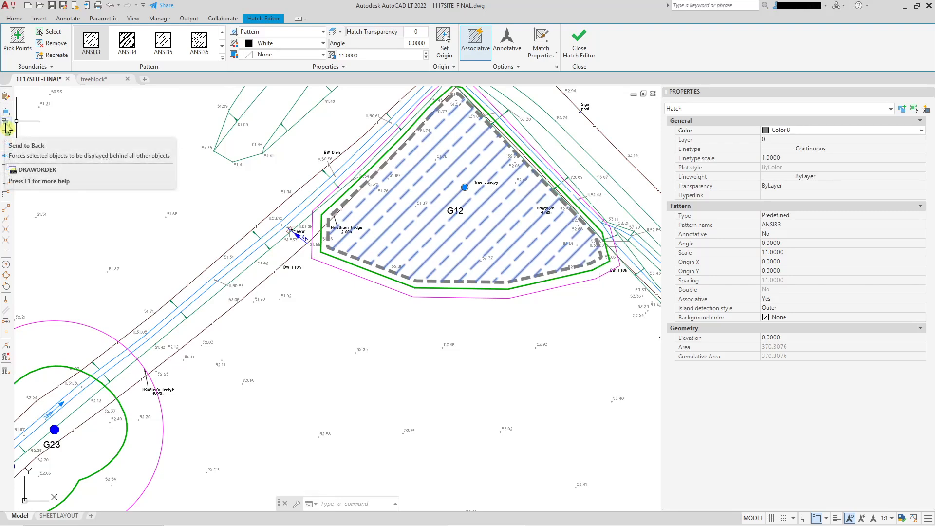
{"action": "key", "text": "Escape"}
Step: Inspect the G23 outlines and check the properties of the green canopy polyline
{"action": "scroll", "coordinate": [424, 292], "scroll_direction": "down", "scroll_amount": 8}
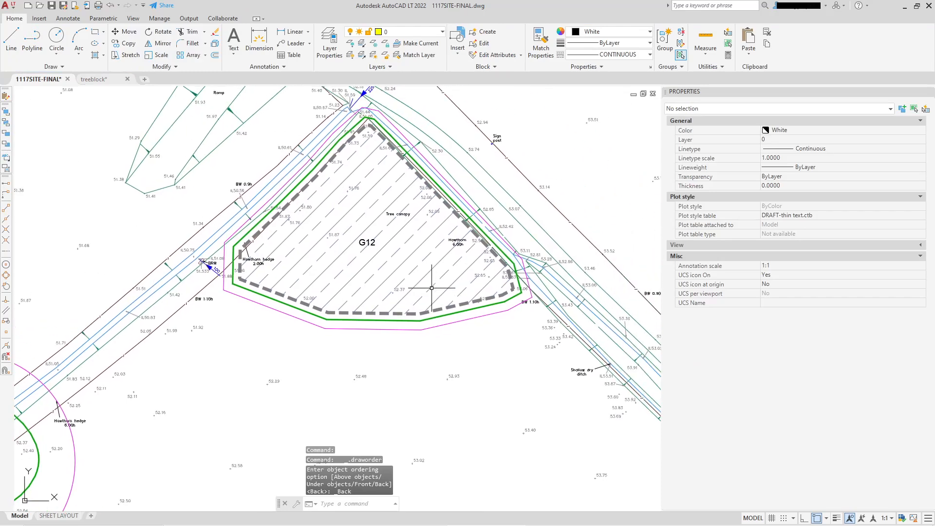
{"action": "mouse_move", "coordinate": [419, 297]}
{"action": "middle_mouse_down"}
{"action": "mouse_move", "coordinate": [401, 282]}
{"action": "mouse_move", "coordinate": [442, 205]}
{"action": "middle_mouse_up"}
{"action": "scroll", "coordinate": [362, 253], "scroll_direction": "up", "scroll_amount": 4}
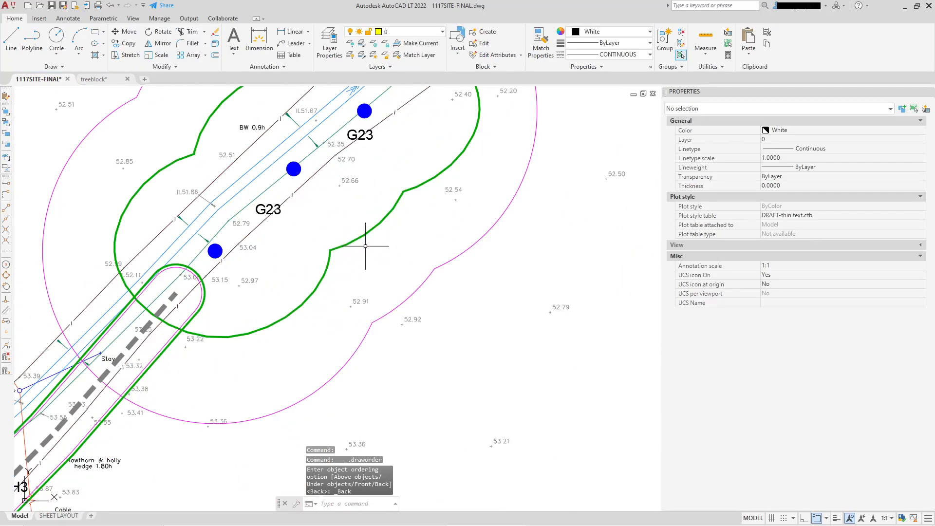
{"action": "scroll", "coordinate": [381, 184], "scroll_direction": "down", "scroll_amount": 1}
{"action": "left_click", "coordinate": [463, 198]}
{"action": "key", "text": "Escape"}
{"action": "left_click", "coordinate": [421, 176]}
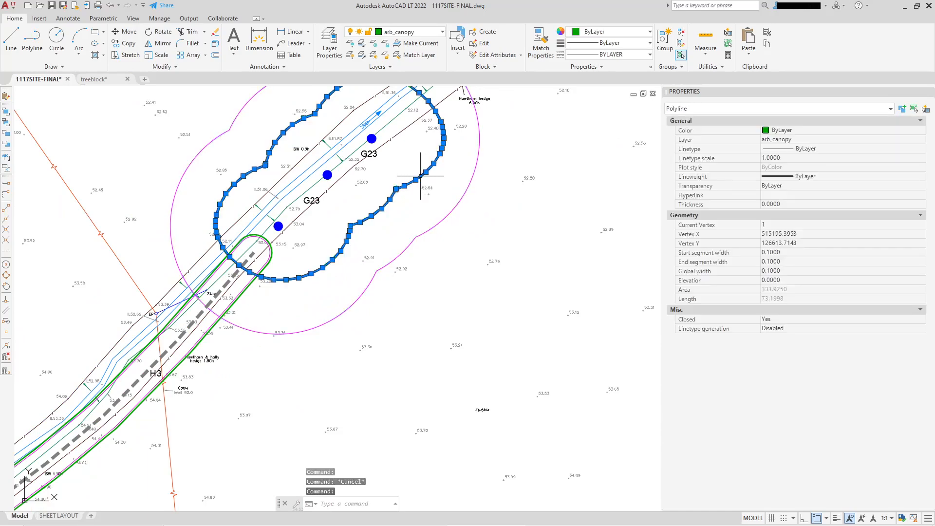
{"action": "key", "text": "Escape"}
Step: Review the finished tree groups and hedge against the wider site, then examine the western boundary beside the pond
{"action": "scroll", "coordinate": [430, 235], "scroll_direction": "down", "scroll_amount": 3}
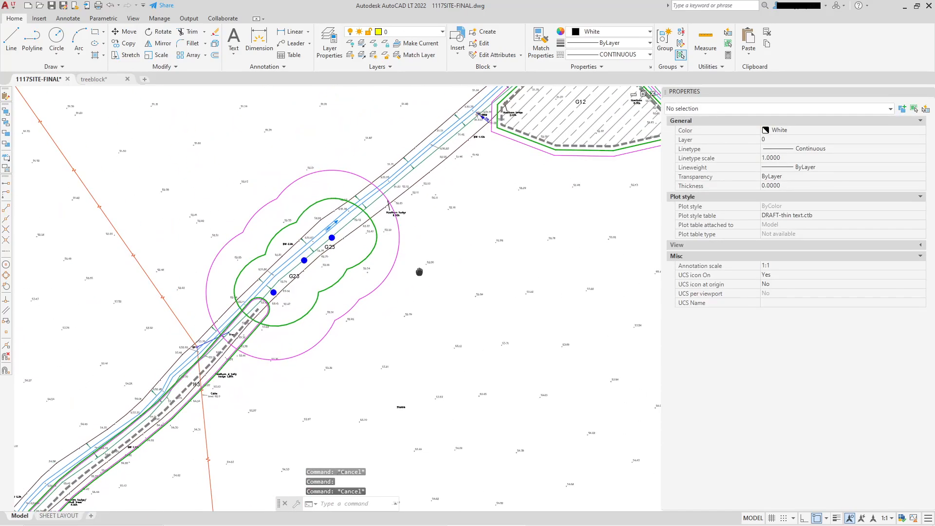
{"action": "middle_click_drag", "start_coordinate": [486, 226], "coordinate": [382, 280]}
{"action": "scroll", "coordinate": [408, 271], "scroll_direction": "down", "scroll_amount": 1}
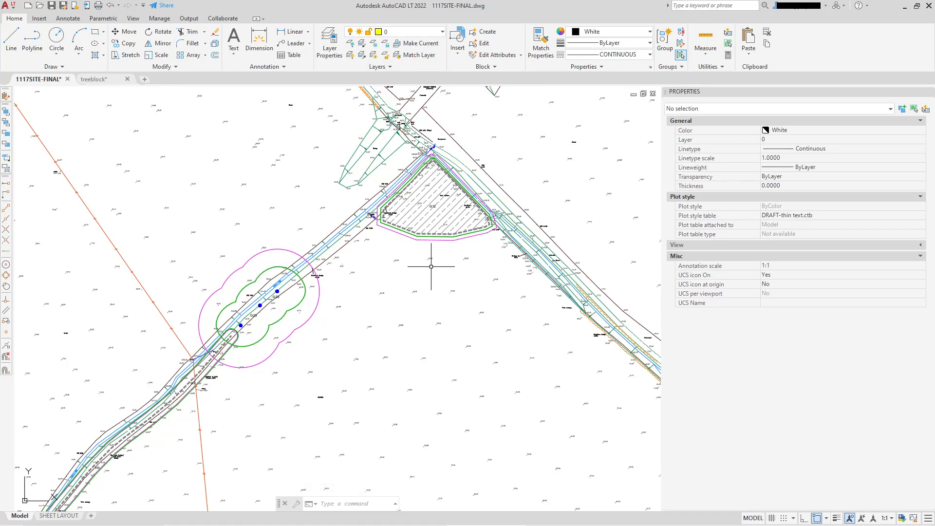
{"action": "middle_click_drag", "start_coordinate": [434, 264], "coordinate": [423, 289]}
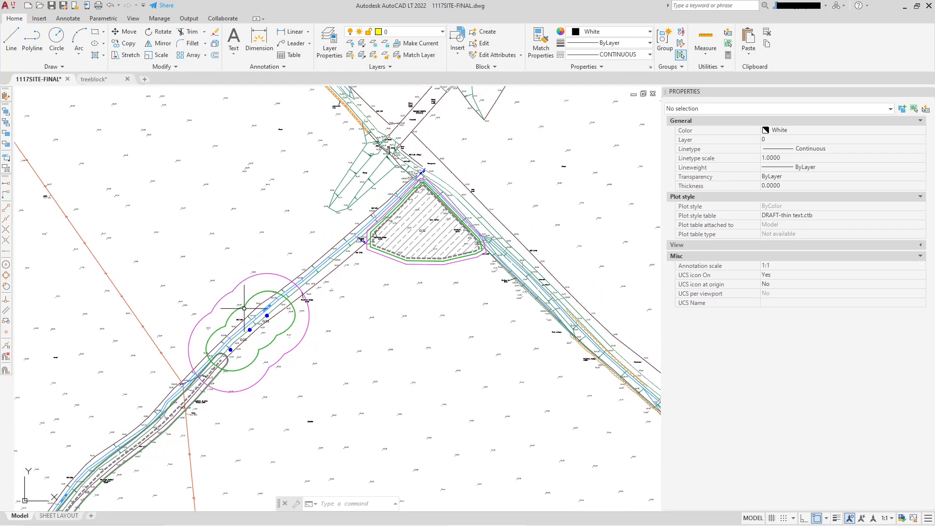
{"action": "scroll", "coordinate": [419, 274], "scroll_direction": "down", "scroll_amount": 1}
{"action": "middle_click_drag", "start_coordinate": [423, 278], "coordinate": [405, 267]}
{"action": "middle_click_drag", "start_coordinate": [408, 316], "coordinate": [433, 266]}
{"action": "scroll", "coordinate": [430, 194], "scroll_direction": "up", "scroll_amount": 2}
{"action": "scroll", "coordinate": [422, 207], "scroll_direction": "down", "scroll_amount": 1}
{"action": "middle_click_drag", "start_coordinate": [373, 326], "coordinate": [457, 208]}
{"action": "scroll", "coordinate": [454, 214], "scroll_direction": "down", "scroll_amount": 2}
{"action": "middle_click_drag", "start_coordinate": [435, 267], "coordinate": [336, 300]}
{"action": "mouse_move", "coordinate": [420, 288]}
{"action": "middle_mouse_down"}
{"action": "mouse_move", "coordinate": [324, 248]}
{"action": "mouse_move", "coordinate": [331, 405]}
{"action": "middle_mouse_up"}
{"action": "scroll", "coordinate": [337, 354], "scroll_direction": "down", "scroll_amount": 2}
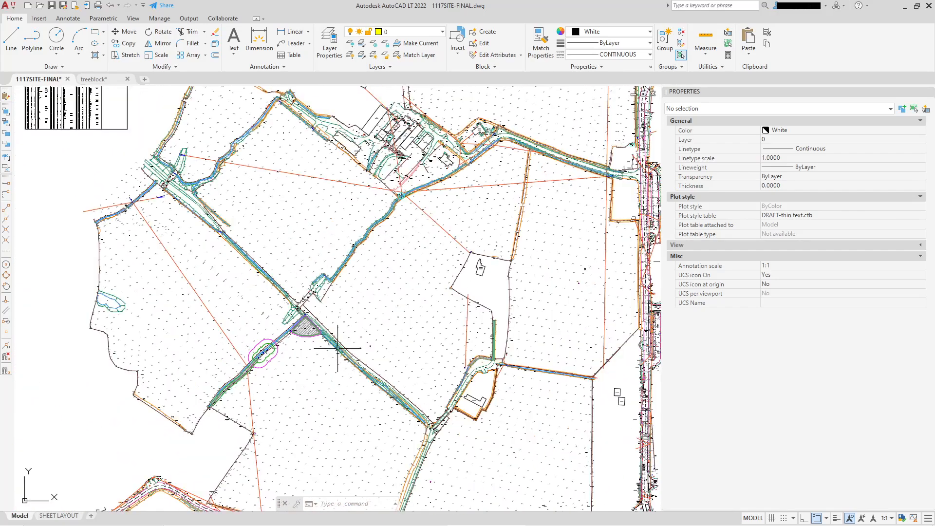
{"action": "middle_click_drag", "start_coordinate": [325, 316], "coordinate": [335, 282]}
{"action": "middle_click_drag", "start_coordinate": [310, 342], "coordinate": [404, 315]}
{"action": "scroll", "coordinate": [187, 249], "scroll_direction": "up", "scroll_amount": 2}
{"action": "middle_click_drag", "start_coordinate": [191, 250], "coordinate": [238, 331]}
{"action": "scroll", "coordinate": [244, 275], "scroll_direction": "down", "scroll_amount": 2}
{"action": "middle_click_drag", "start_coordinate": [244, 273], "coordinate": [249, 311]}
{"action": "scroll", "coordinate": [259, 187], "scroll_direction": "up", "scroll_amount": 2}
{"action": "middle_click_drag", "start_coordinate": [283, 230], "coordinate": [276, 159]}
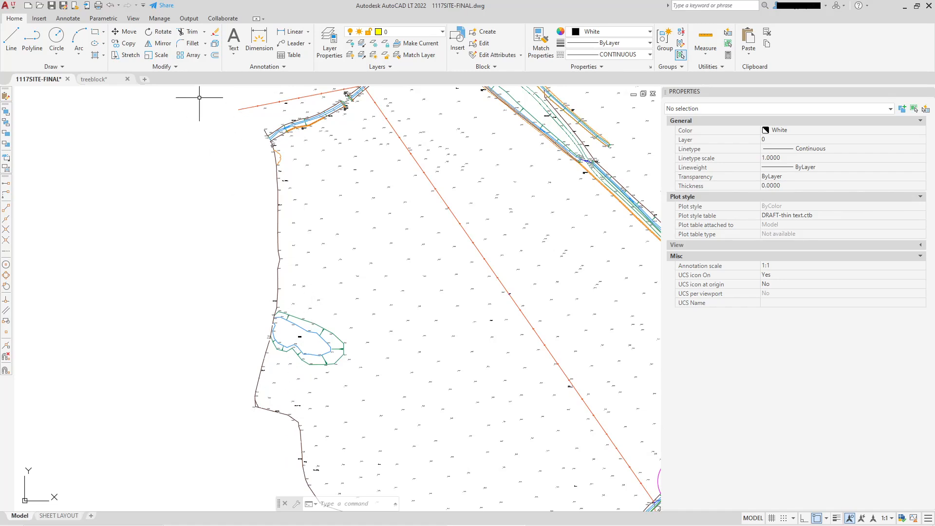
Step: Draw a polyline from southwest of the pond, following the western boundary north past the pond and bulging east around the upper tree canopy edge
{"action": "left_click", "coordinate": [32, 39]}
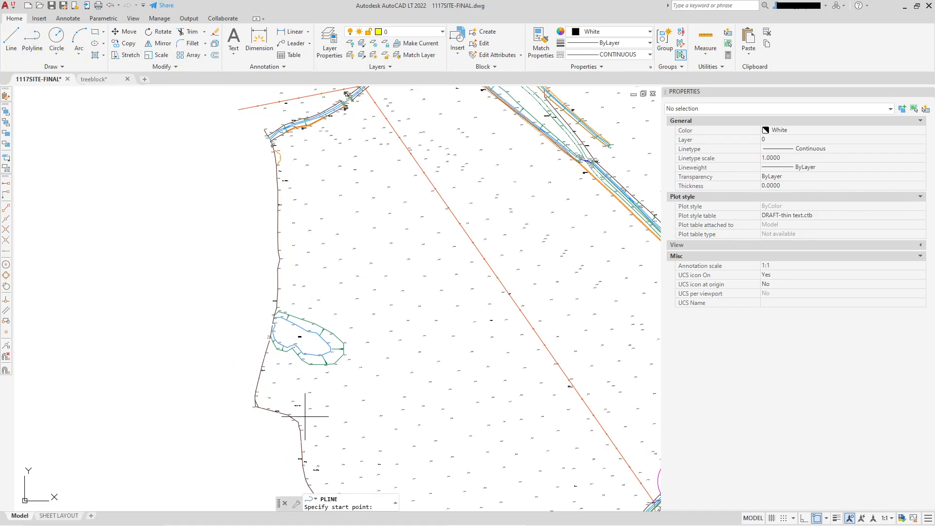
{"action": "scroll", "coordinate": [289, 420], "scroll_direction": "up", "scroll_amount": 4}
{"action": "scroll", "coordinate": [233, 297], "scroll_direction": "up", "scroll_amount": 4}
{"action": "scroll", "coordinate": [209, 244], "scroll_direction": "down", "scroll_amount": 4}
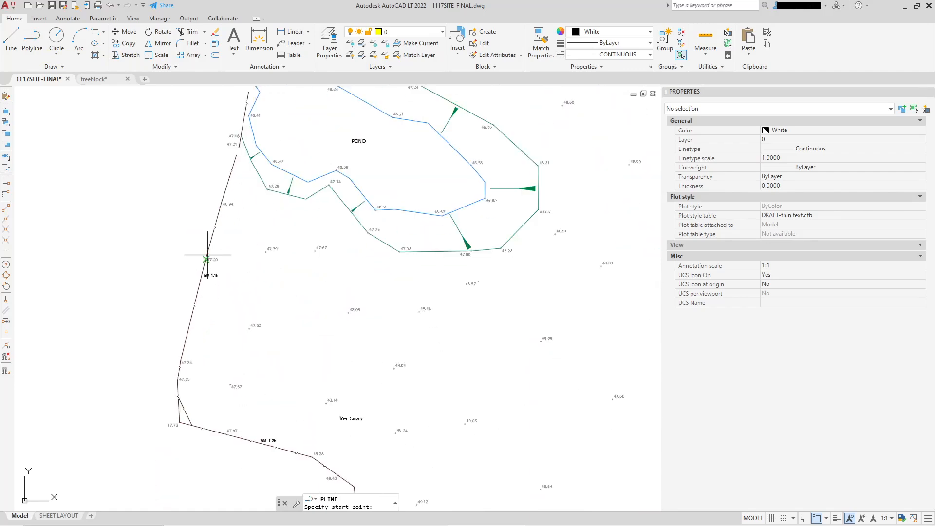
{"action": "middle_click_drag", "start_coordinate": [209, 264], "coordinate": [244, 316]}
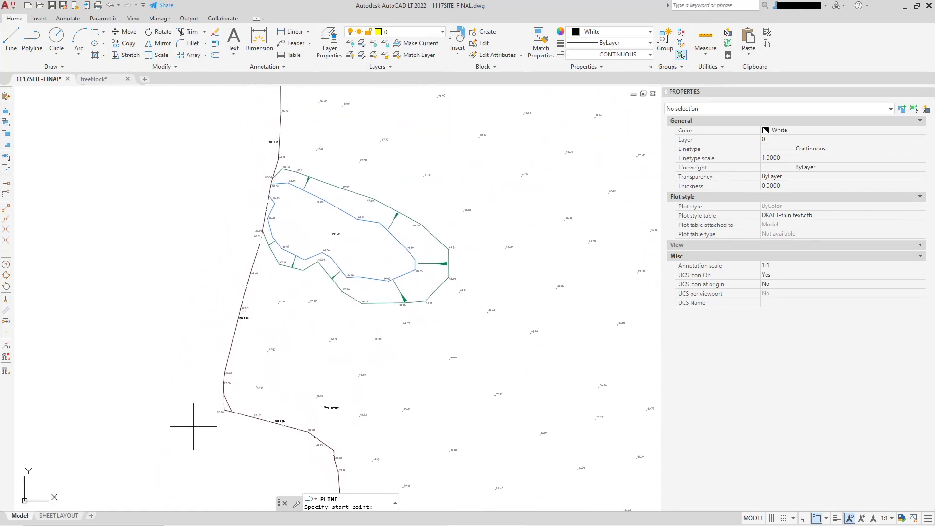
{"action": "left_click", "coordinate": [119, 457]}
{"action": "left_click", "coordinate": [220, 432]}
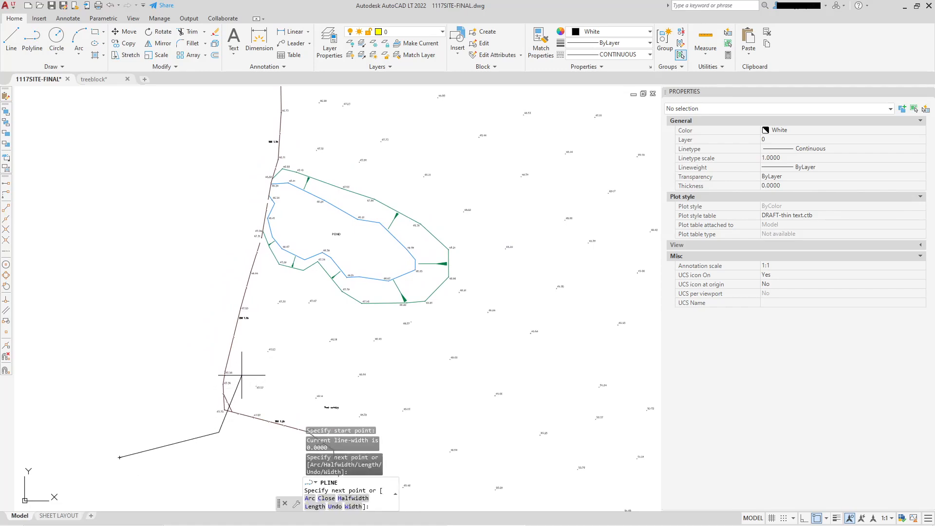
{"action": "left_click", "coordinate": [240, 376]}
{"action": "left_click", "coordinate": [276, 276]}
{"action": "middle_click_drag", "start_coordinate": [293, 212], "coordinate": [308, 381]}
{"action": "left_click", "coordinate": [322, 210]}
{"action": "scroll", "coordinate": [344, 365], "scroll_direction": "down", "scroll_amount": 2}
{"action": "middle_click_drag", "start_coordinate": [338, 175], "coordinate": [354, 246]}
{"action": "scroll", "coordinate": [344, 366], "scroll_direction": "down", "scroll_amount": 2}
{"action": "scroll", "coordinate": [354, 245], "scroll_direction": "up", "scroll_amount": 2}
{"action": "scroll", "coordinate": [359, 275], "scroll_direction": "up", "scroll_amount": 2}
{"action": "left_click", "coordinate": [363, 236]}
{"action": "left_click", "coordinate": [383, 166]}
{"action": "left_click", "coordinate": [377, 105]}
{"action": "middle_click_drag", "start_coordinate": [377, 106], "coordinate": [417, 364]}
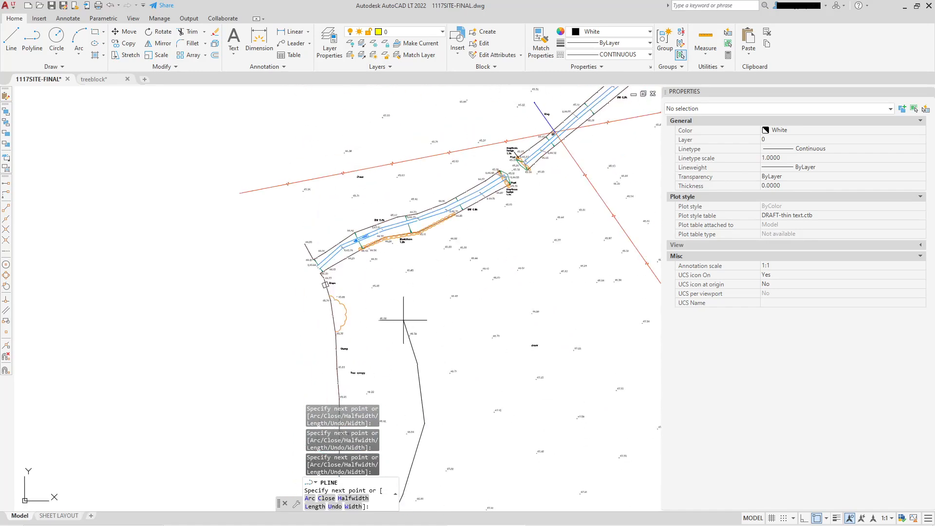
{"action": "left_click", "coordinate": [392, 290]}
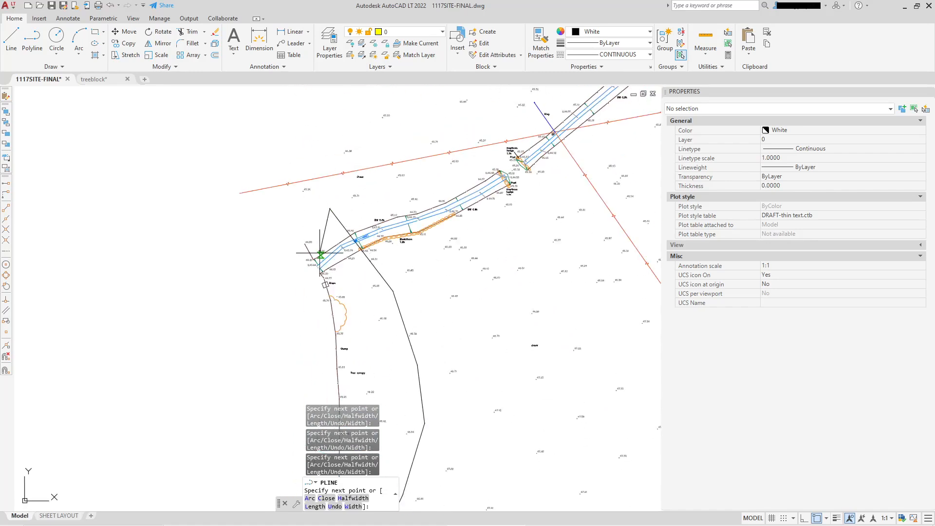
Step: Continue the canopy polyline west across the ditch, run it south through the empty ground outside the boundary, and close it
{"action": "scroll", "coordinate": [218, 199], "scroll_direction": "down", "scroll_amount": 3}
{"action": "middle_click_drag", "start_coordinate": [217, 198], "coordinate": [339, 122]}
{"action": "scroll", "coordinate": [339, 128], "scroll_direction": "down", "scroll_amount": 1}
{"action": "middle_click_drag", "start_coordinate": [268, 113], "coordinate": [295, 170]}
{"action": "left_click", "coordinate": [175, 163]}
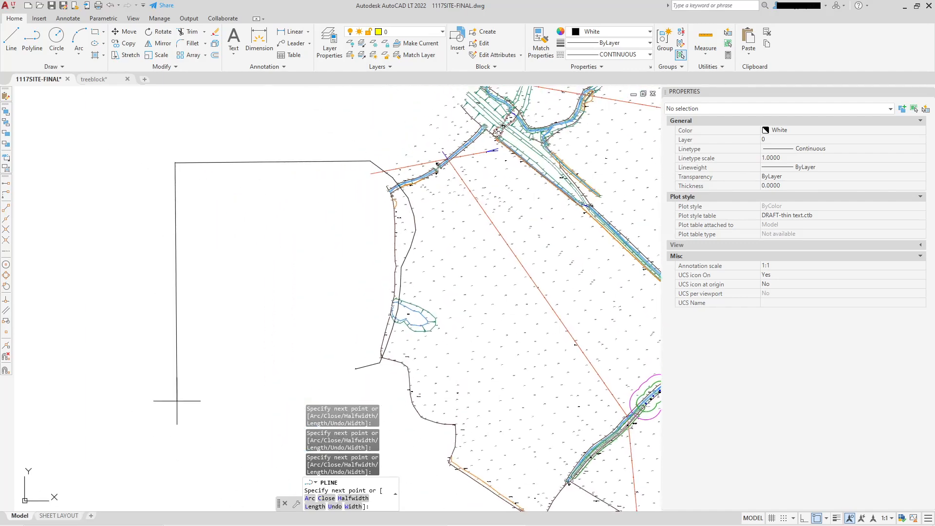
{"action": "left_click", "coordinate": [175, 378]}
{"action": "right_click", "coordinate": [278, 277]}
{"action": "left_click", "coordinate": [312, 334]}
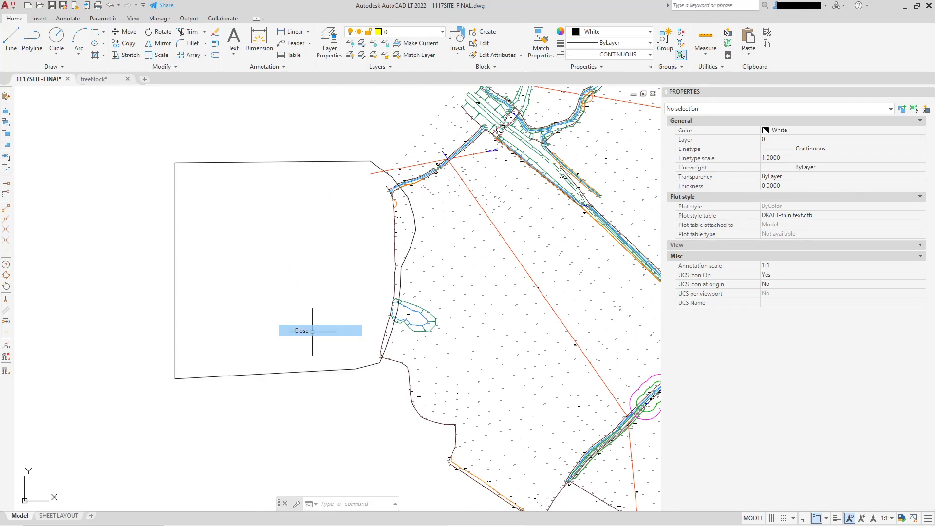
{"action": "middle_click_drag", "start_coordinate": [328, 381], "coordinate": [233, 377]}
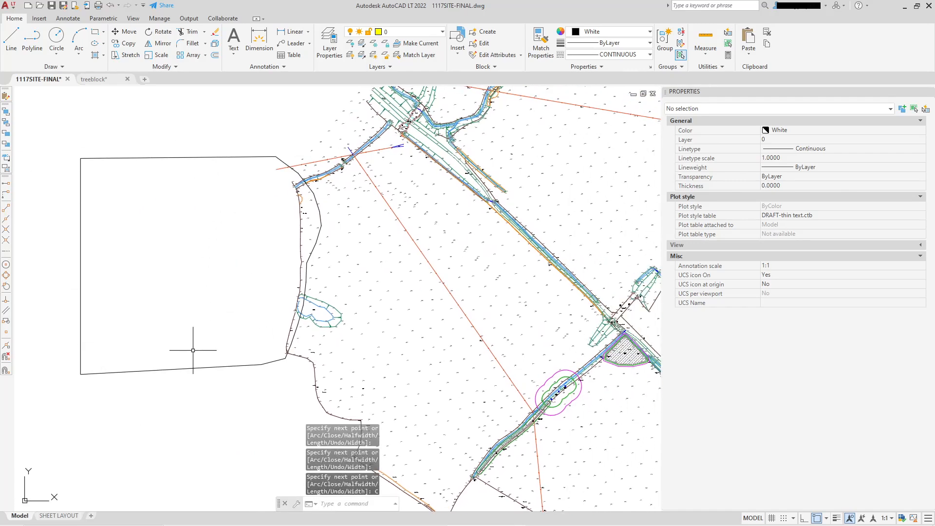
Step: Match the western boundary canopy polyline to the green canopy outline of the tree group southwest of the crossing
{"action": "scroll", "coordinate": [341, 219], "scroll_direction": "up", "scroll_amount": 4}
{"action": "key", "text": "Escape"}
{"action": "scroll", "coordinate": [291, 219], "scroll_direction": "down", "scroll_amount": 2}
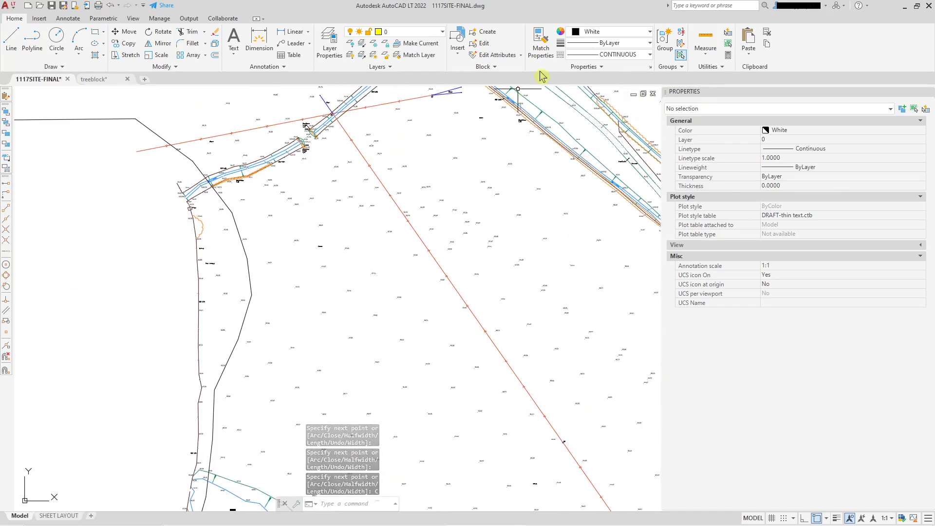
{"action": "left_click", "coordinate": [541, 52]}
{"action": "scroll", "coordinate": [551, 198], "scroll_direction": "down", "scroll_amount": 3}
{"action": "scroll", "coordinate": [537, 276], "scroll_direction": "up", "scroll_amount": 2}
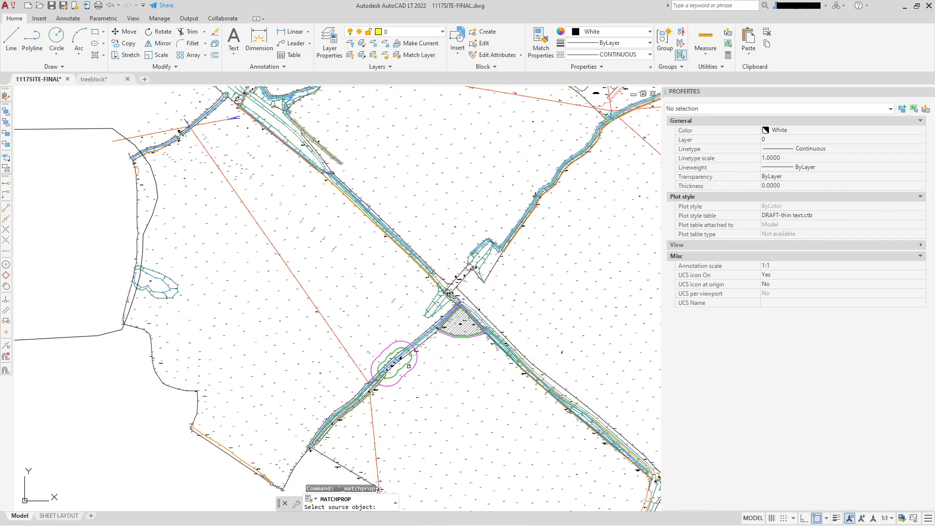
{"action": "scroll", "coordinate": [429, 346], "scroll_direction": "up", "scroll_amount": 5}
{"action": "left_click", "coordinate": [421, 339]}
{"action": "scroll", "coordinate": [421, 339], "scroll_direction": "down", "scroll_amount": 5}
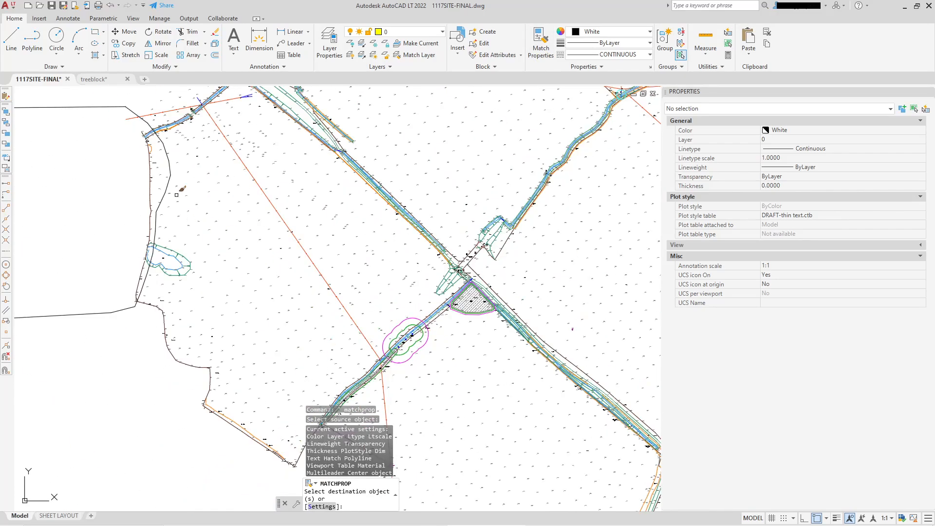
{"action": "key", "text": "Escape"}
{"action": "middle_click_drag", "start_coordinate": [202, 216], "coordinate": [308, 202]}
{"action": "scroll", "coordinate": [308, 203], "scroll_direction": "up", "scroll_amount": 4}
{"action": "scroll", "coordinate": [308, 202], "scroll_direction": "down", "scroll_amount": 3}
{"action": "scroll", "coordinate": [336, 212], "scroll_direction": "down", "scroll_amount": 1}
{"action": "scroll", "coordinate": [304, 286], "scroll_direction": "up", "scroll_amount": 2}
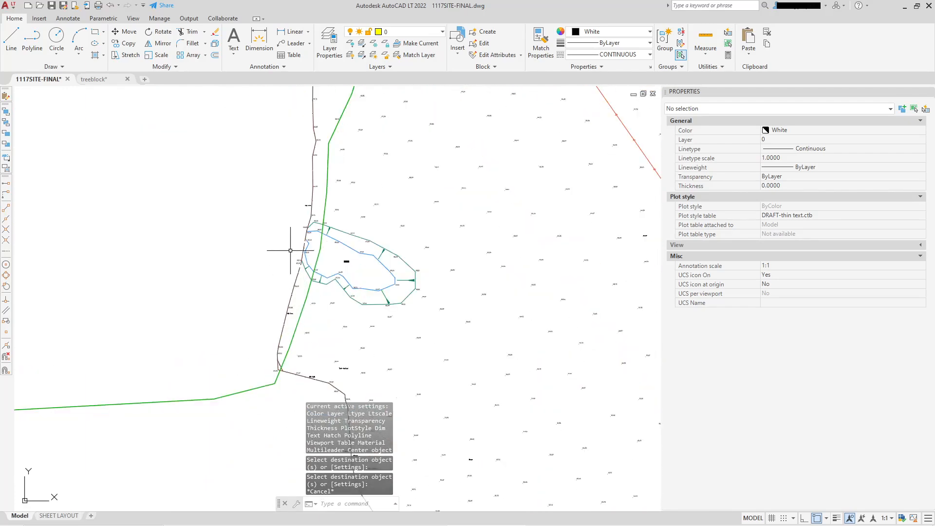
{"action": "middle_click_drag", "start_coordinate": [289, 176], "coordinate": [292, 253]}
{"action": "scroll", "coordinate": [276, 225], "scroll_direction": "down", "scroll_amount": 1}
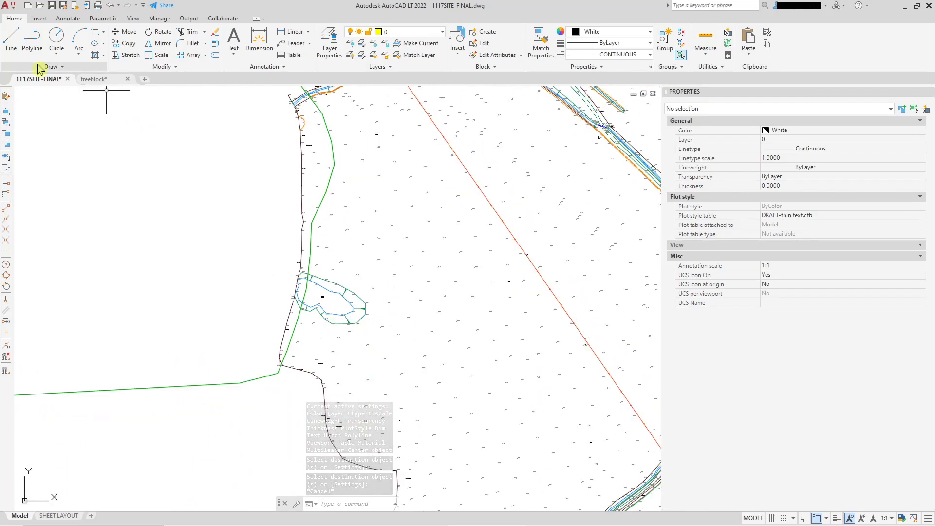
{"action": "left_click", "coordinate": [32, 39]}
{"action": "scroll", "coordinate": [255, 344], "scroll_direction": "up", "scroll_amount": 1}
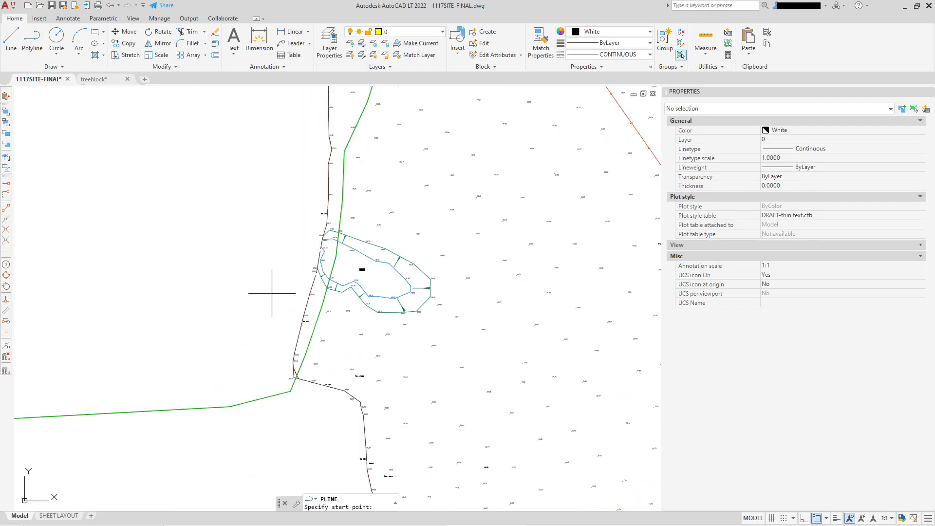
{"action": "scroll", "coordinate": [298, 285], "scroll_direction": "up", "scroll_amount": 3}
{"action": "scroll", "coordinate": [299, 272], "scroll_direction": "down", "scroll_amount": 3}
{"action": "key", "text": "Escape"}
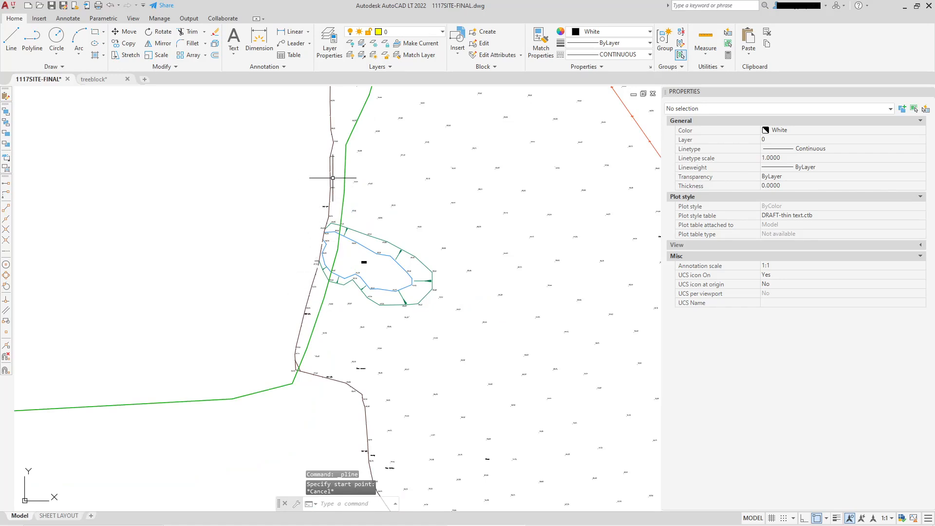
Step: Offset the western fence segments beside and just southwest of the pond by 3.5 towards the outside of the site
{"action": "scroll", "coordinate": [329, 178], "scroll_direction": "up", "scroll_amount": 4}
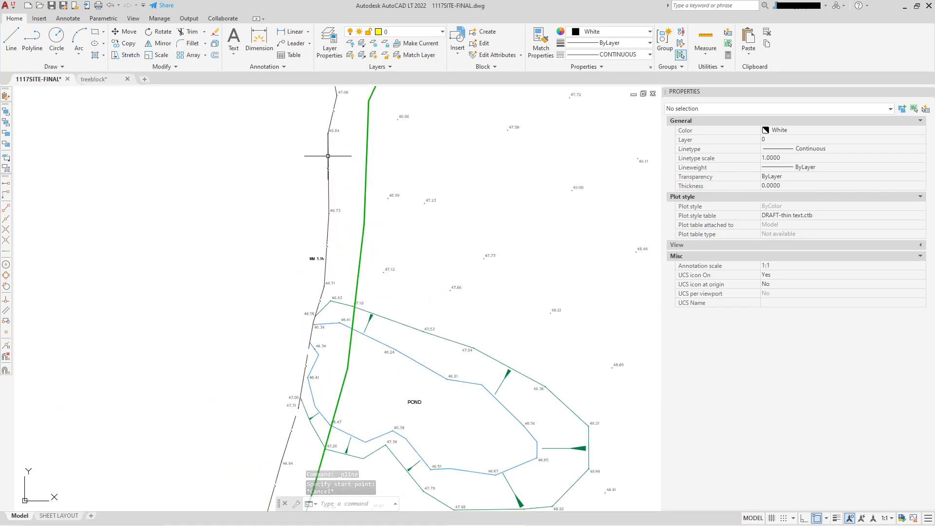
{"action": "left_click", "coordinate": [330, 154]}
{"action": "key", "text": "Escape"}
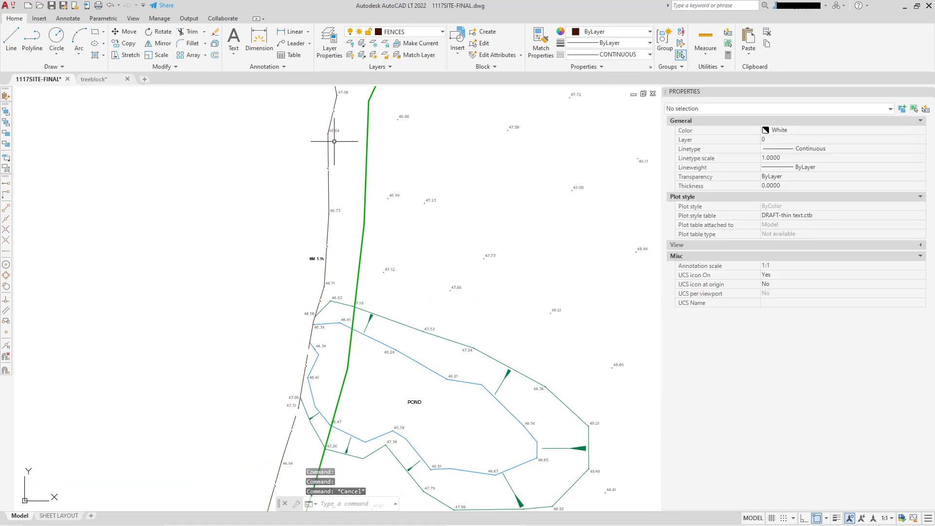
{"action": "left_click", "coordinate": [214, 55]}
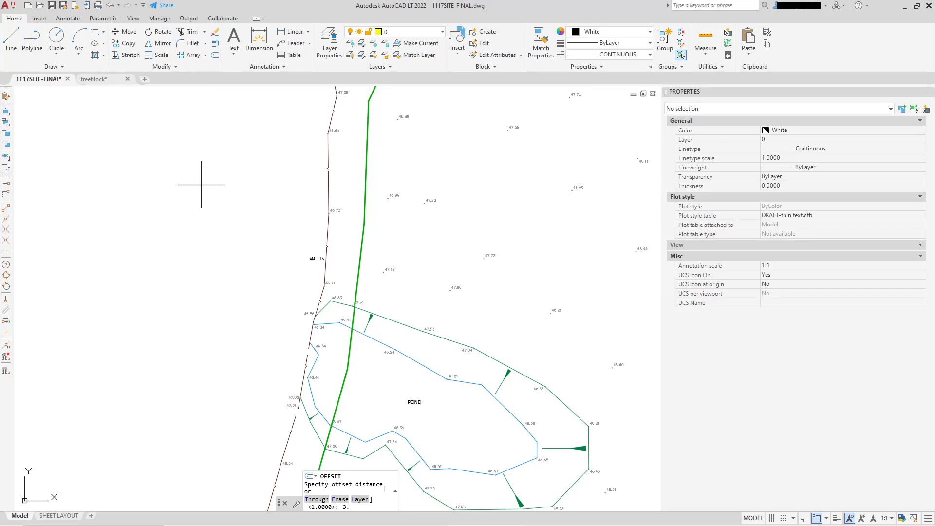
{"action": "key", "text": "Return"}
{"action": "scroll", "coordinate": [186, 224], "scroll_direction": "down", "scroll_amount": 2}
{"action": "middle_click_drag", "start_coordinate": [186, 281], "coordinate": [251, 146]}
{"action": "scroll", "coordinate": [285, 265], "scroll_direction": "up", "scroll_amount": 2}
{"action": "left_click", "coordinate": [299, 296]}
{"action": "left_click", "coordinate": [282, 293]}
{"action": "middle_click_drag", "start_coordinate": [325, 102], "coordinate": [293, 219]}
{"action": "left_click", "coordinate": [316, 216]}
{"action": "left_click", "coordinate": [291, 213]}
Step: Offset further fence segments between the pond and the steps near the ditch by 3.5 to the west as guides
{"action": "middle_click_drag", "start_coordinate": [275, 146], "coordinate": [250, 365]}
{"action": "left_click", "coordinate": [315, 202]}
{"action": "left_click", "coordinate": [291, 189]}
{"action": "middle_click_drag", "start_coordinate": [263, 159], "coordinate": [247, 315]}
{"action": "left_click", "coordinate": [295, 164]}
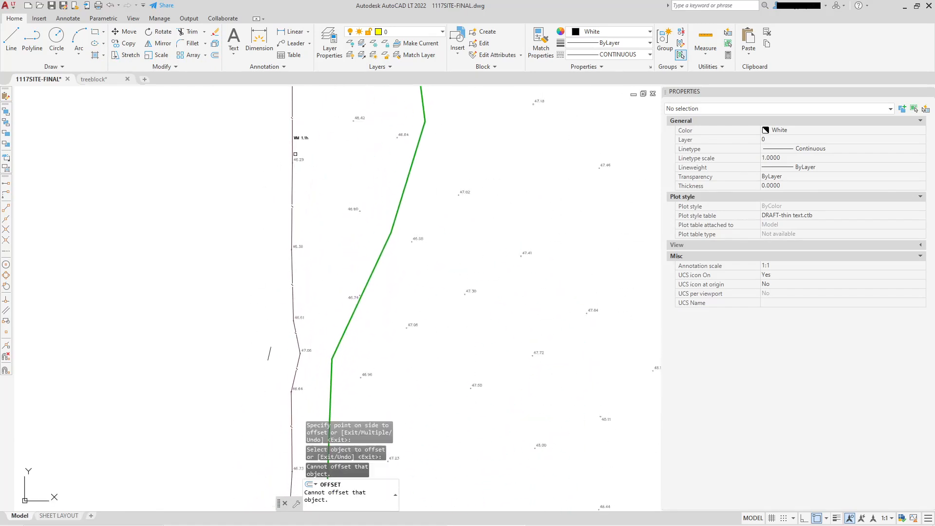
{"action": "left_click", "coordinate": [293, 109]}
{"action": "left_click", "coordinate": [253, 108]}
{"action": "middle_click_drag", "start_coordinate": [242, 140], "coordinate": [228, 356]}
{"action": "scroll", "coordinate": [225, 353], "scroll_direction": "down", "scroll_amount": 1}
{"action": "scroll", "coordinate": [241, 236], "scroll_direction": "up", "scroll_amount": 4}
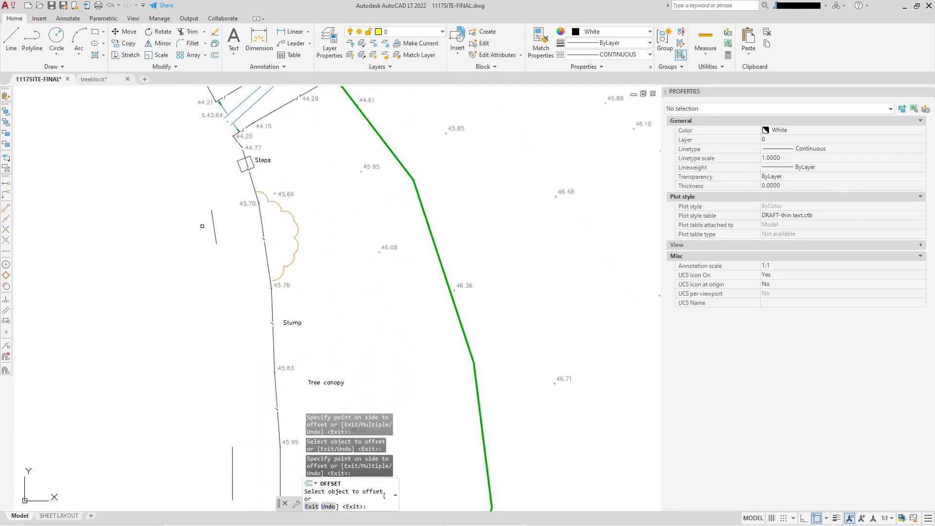
Step: Draw a polyline from southwest of the pond, outside the boundary, north past the pond through the offset guide segments
{"action": "left_click", "coordinate": [32, 39]}
{"action": "scroll", "coordinate": [96, 173], "scroll_direction": "down", "scroll_amount": 4}
{"action": "middle_click_drag", "start_coordinate": [37, 484], "coordinate": [119, 311]}
{"action": "mouse_move", "coordinate": [95, 396]}
{"action": "middle_mouse_down"}
{"action": "mouse_move", "coordinate": [145, 258]}
{"action": "mouse_move", "coordinate": [183, 90]}
{"action": "middle_mouse_up"}
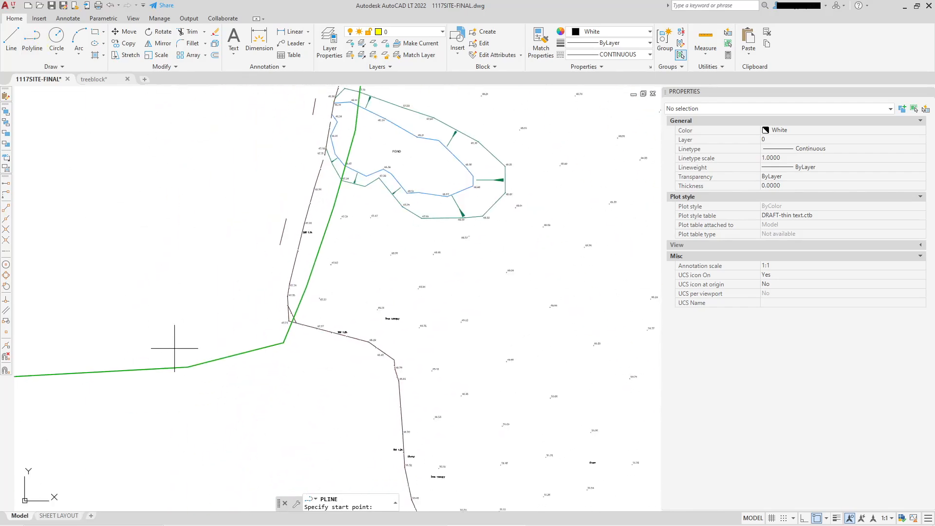
{"action": "left_click", "coordinate": [111, 355]}
{"action": "left_click", "coordinate": [250, 324]}
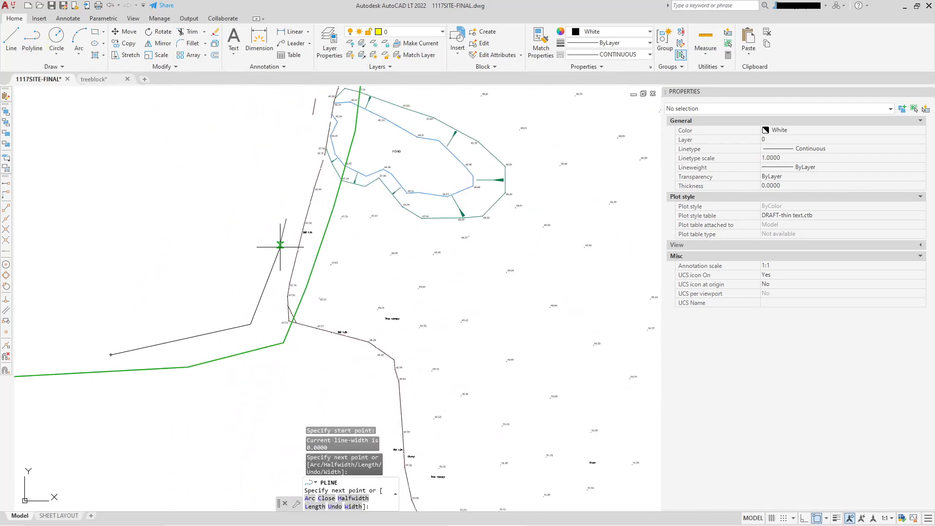
{"action": "left_click", "coordinate": [283, 233]}
{"action": "left_click", "coordinate": [315, 99]}
{"action": "middle_click_drag", "start_coordinate": [315, 99], "coordinate": [287, 283]}
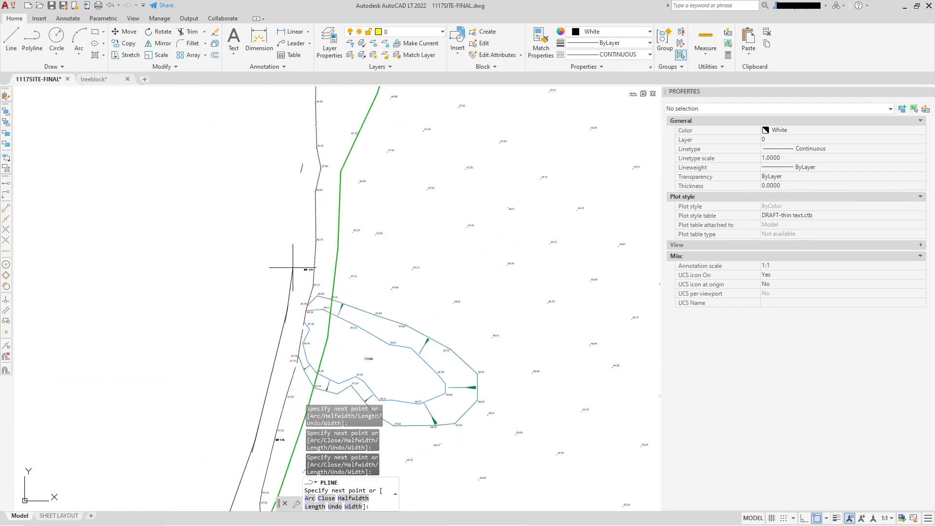
{"action": "middle_click_drag", "start_coordinate": [303, 134], "coordinate": [310, 288]}
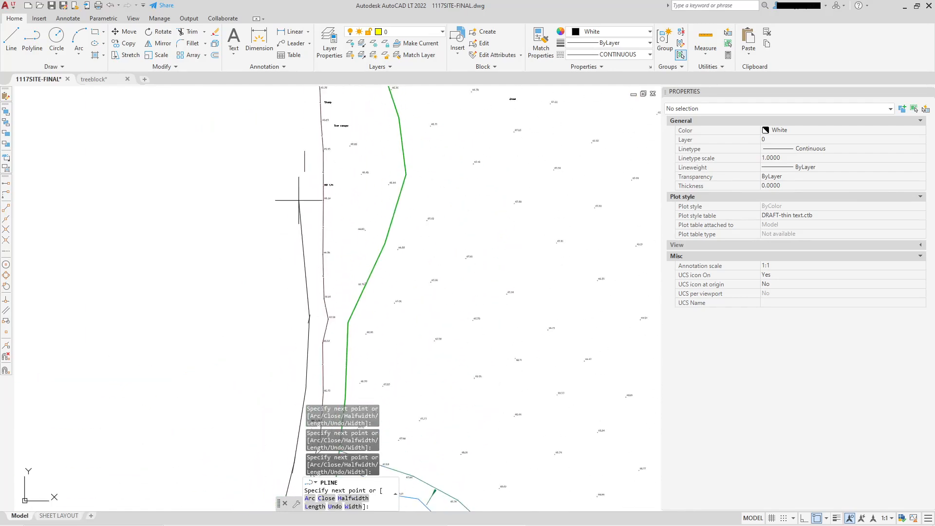
Step: Continue the polyline north along the guides, turn it west near the ditch, run it south outside the boundary and close it
{"action": "left_click", "coordinate": [304, 159]}
{"action": "middle_click_drag", "start_coordinate": [303, 132], "coordinate": [316, 330]}
{"action": "left_click", "coordinate": [309, 266]}
{"action": "left_click", "coordinate": [270, 197]}
{"action": "left_click", "coordinate": [179, 148]}
{"action": "scroll", "coordinate": [164, 157], "scroll_direction": "down", "scroll_amount": 3}
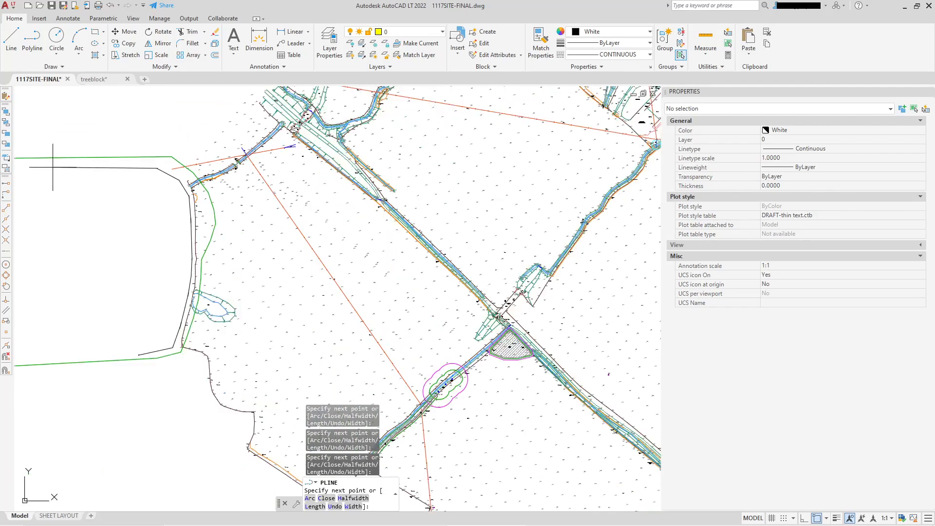
{"action": "left_click", "coordinate": [91, 342]}
{"action": "right_click", "coordinate": [99, 292]}
{"action": "left_click", "coordinate": [134, 347]}
Step: Delete the five short offset fence segments lying along the new polyline between the pond and the steps
{"action": "scroll", "coordinate": [270, 302], "scroll_direction": "up", "scroll_amount": 8}
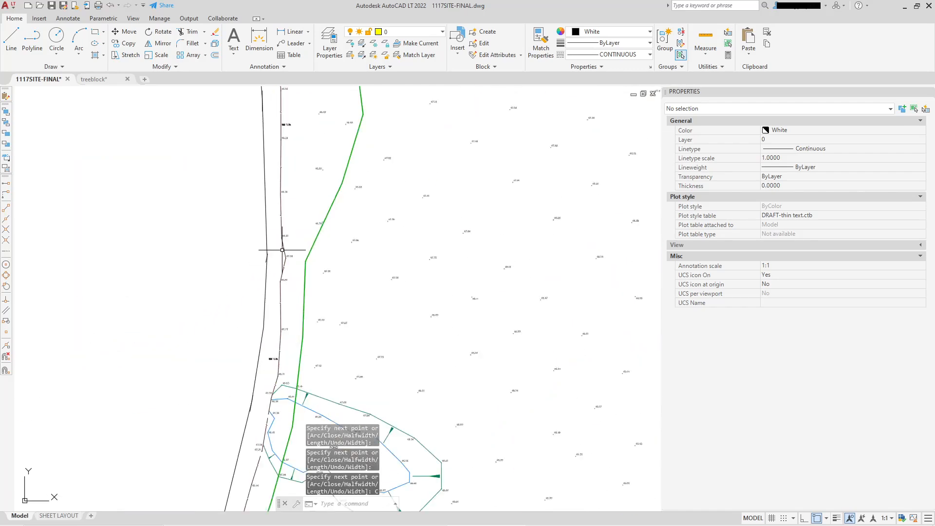
{"action": "left_click", "coordinate": [200, 383]}
{"action": "left_click", "coordinate": [259, 436]}
{"action": "key", "text": "Escape"}
{"action": "left_click", "coordinate": [256, 420]}
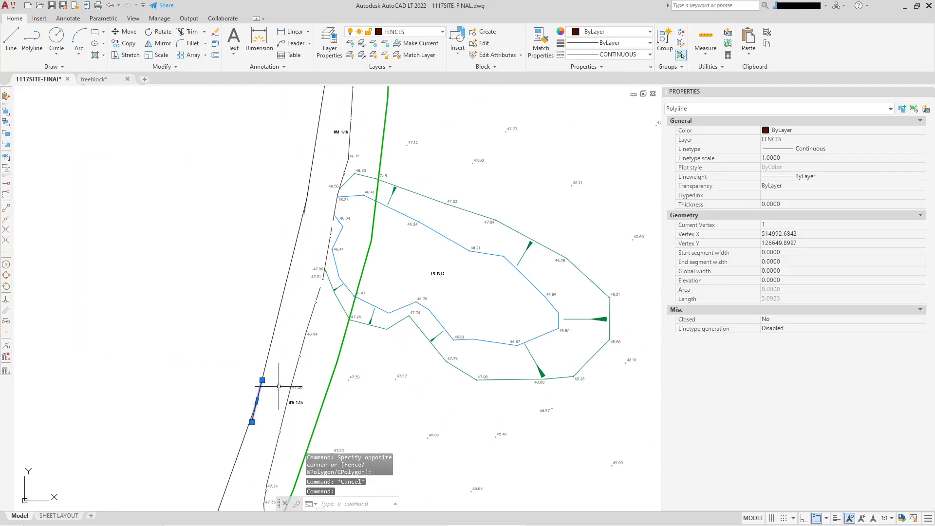
{"action": "scroll", "coordinate": [266, 281], "scroll_direction": "up", "scroll_amount": 6}
{"action": "left_click", "coordinate": [245, 280]}
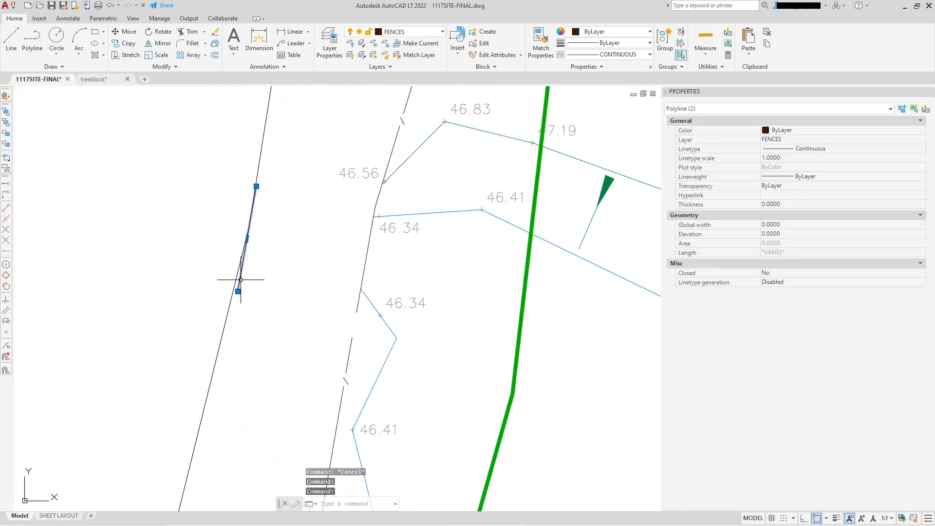
{"action": "scroll", "coordinate": [243, 272], "scroll_direction": "down", "scroll_amount": 5}
{"action": "scroll", "coordinate": [250, 268], "scroll_direction": "up", "scroll_amount": 3}
{"action": "left_click", "coordinate": [235, 188]}
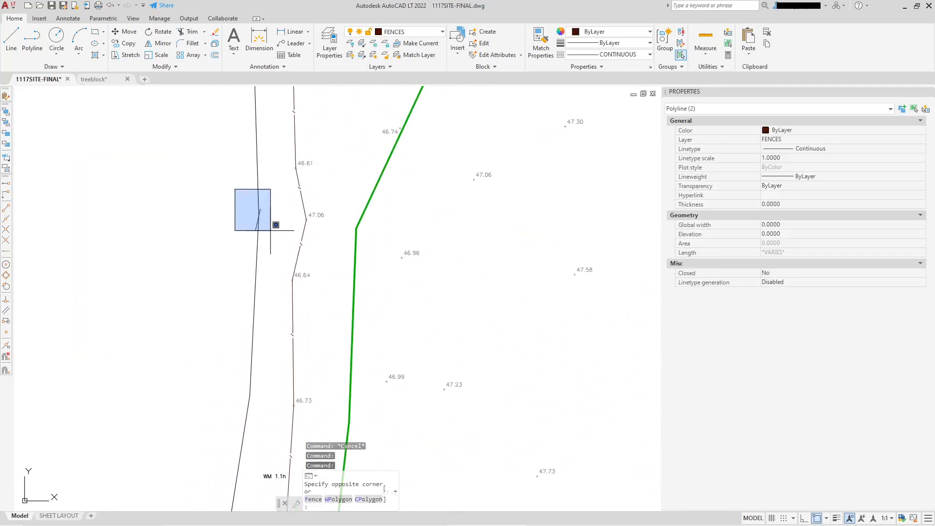
{"action": "left_click", "coordinate": [277, 243]}
{"action": "middle_click_drag", "start_coordinate": [257, 126], "coordinate": [221, 473]}
{"action": "left_click", "coordinate": [157, 120]}
{"action": "left_click", "coordinate": [237, 221]}
{"action": "middle_click_drag", "start_coordinate": [213, 165], "coordinate": [228, 510]}
{"action": "left_click", "coordinate": [150, 236]}
{"action": "left_click", "coordinate": [195, 293]}
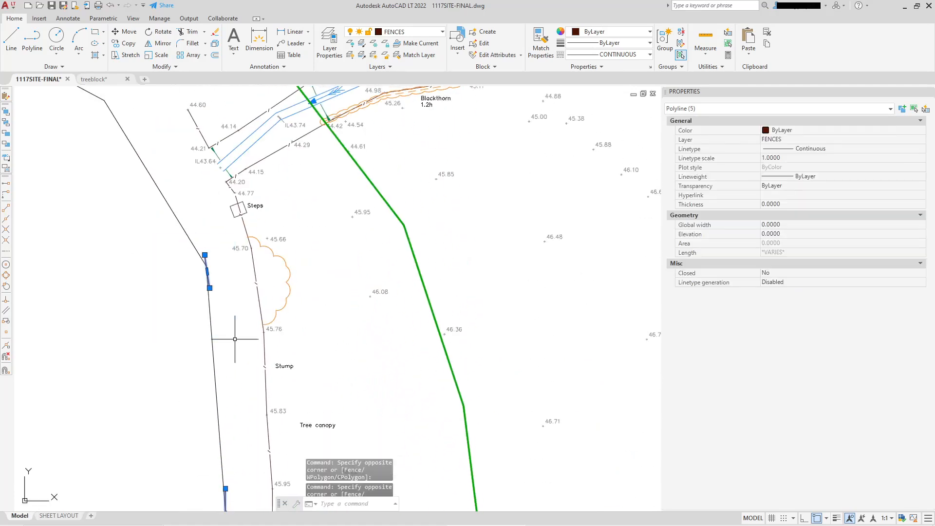
{"action": "key", "text": "Delete"}
Step: Match the new closed polyline west of the boundary to the grey dashed centreline of hedge H3
{"action": "scroll", "coordinate": [190, 347], "scroll_direction": "down", "scroll_amount": 1}
{"action": "middle_click_drag", "start_coordinate": [246, 356], "coordinate": [301, 101]}
{"action": "scroll", "coordinate": [295, 185], "scroll_direction": "down", "scroll_amount": 2}
{"action": "middle_click_drag", "start_coordinate": [272, 295], "coordinate": [286, 216]}
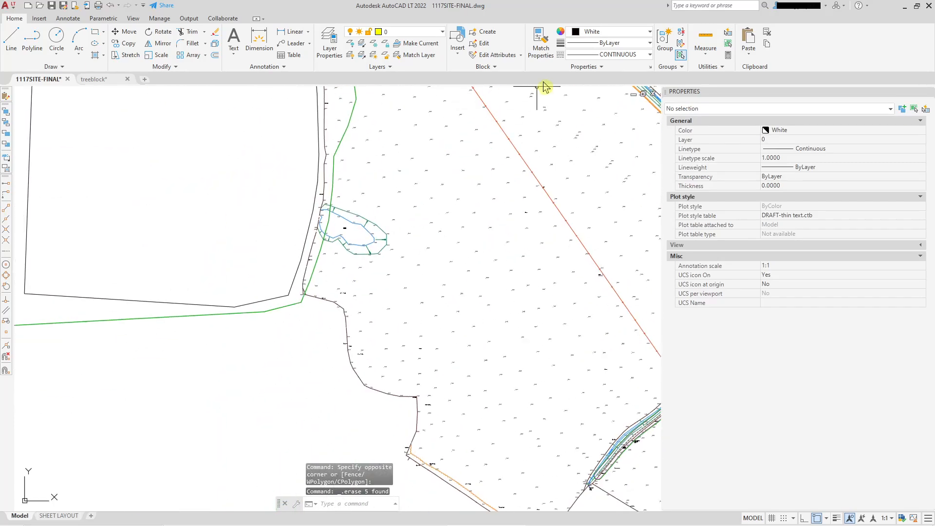
{"action": "left_click", "coordinate": [539, 58]}
{"action": "scroll", "coordinate": [527, 137], "scroll_direction": "down", "scroll_amount": 2}
{"action": "middle_click_drag", "start_coordinate": [532, 283], "coordinate": [420, 277]}
{"action": "scroll", "coordinate": [493, 244], "scroll_direction": "up", "scroll_amount": 1}
{"action": "scroll", "coordinate": [493, 244], "scroll_direction": "up", "scroll_amount": 5}
{"action": "left_click", "coordinate": [496, 248]}
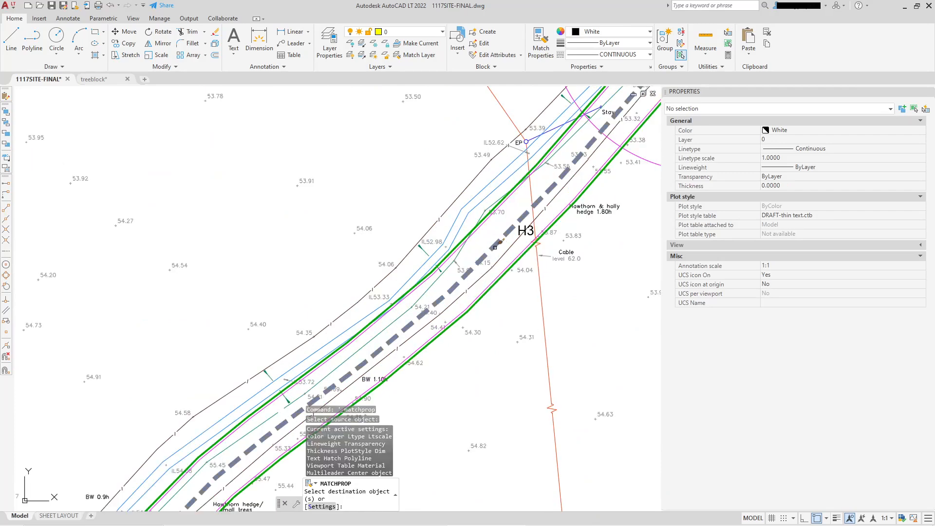
{"action": "scroll", "coordinate": [496, 248], "scroll_direction": "down", "scroll_amount": 5}
{"action": "middle_click_drag", "start_coordinate": [270, 167], "coordinate": [350, 350]}
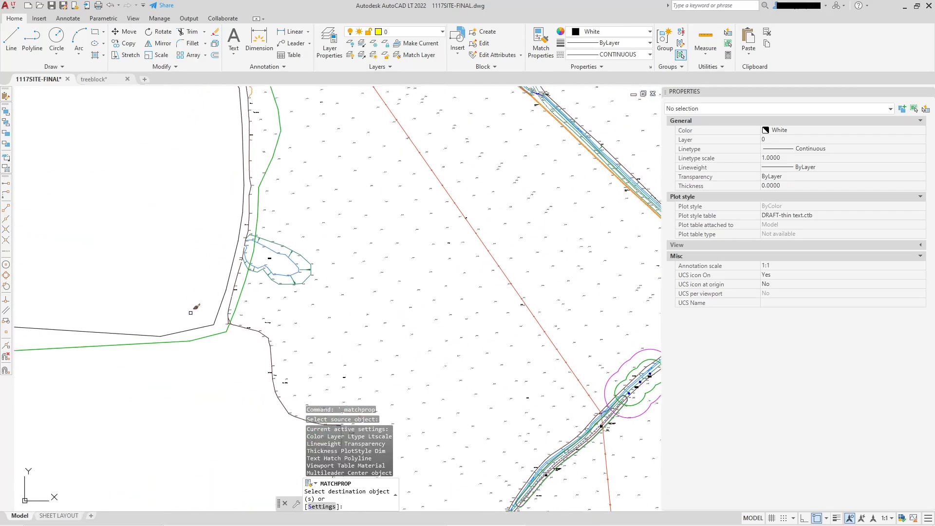
{"action": "key", "text": "Escape"}
Step: Set the dashed western polyline's colour to Blue and its linetype scale to 7
{"action": "scroll", "coordinate": [203, 256], "scroll_direction": "up", "scroll_amount": 4}
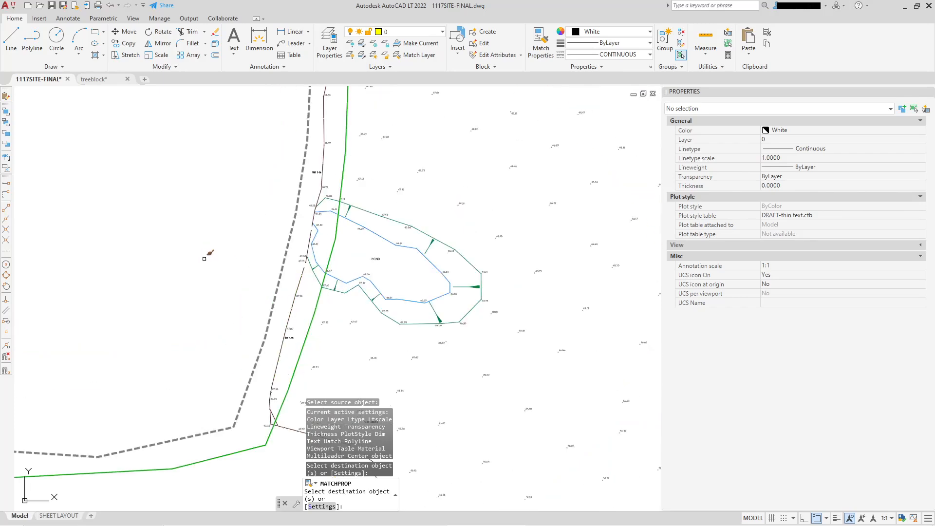
{"action": "left_click", "coordinate": [287, 242]}
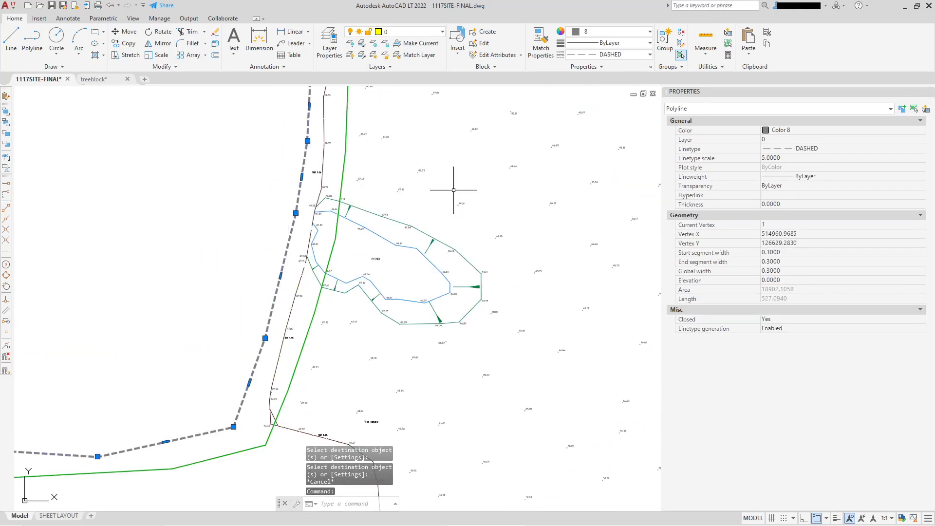
{"action": "left_click", "coordinate": [804, 134]}
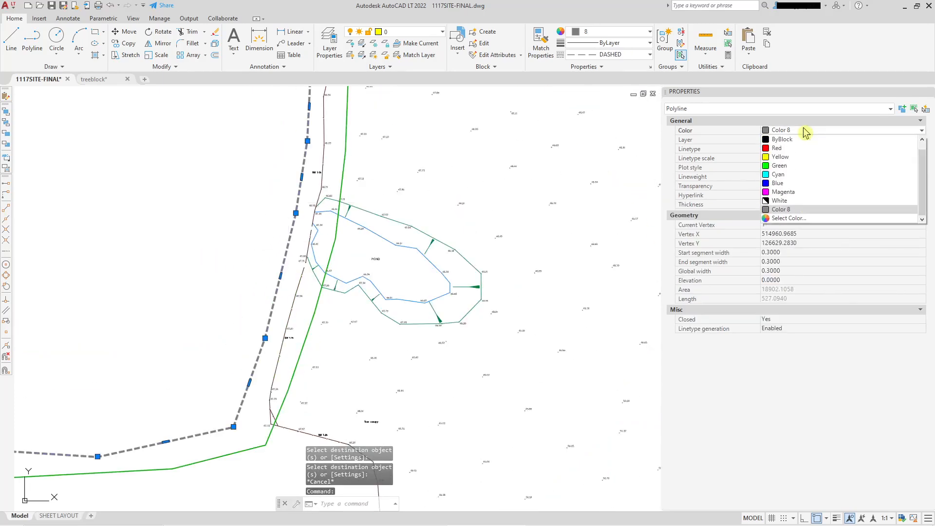
{"action": "left_click", "coordinate": [805, 185]}
{"action": "scroll", "coordinate": [284, 280], "scroll_direction": "up", "scroll_amount": 4}
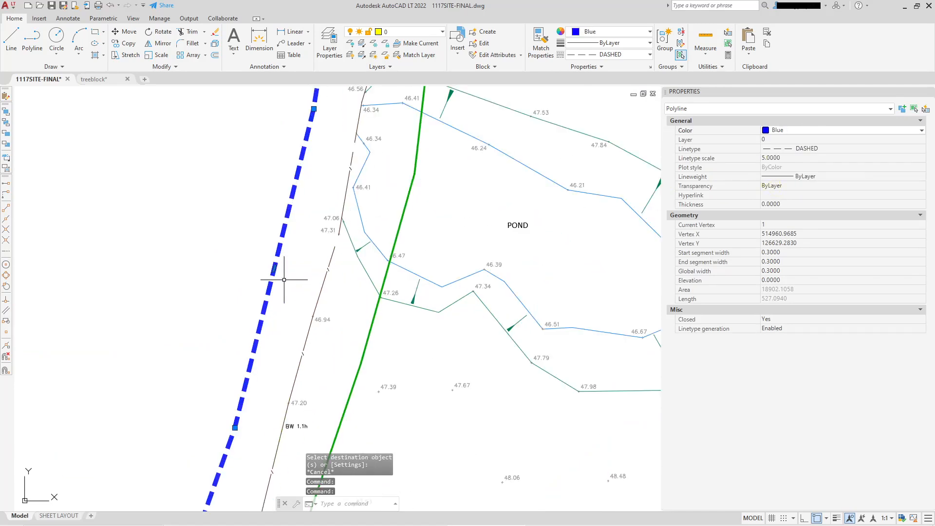
{"action": "left_click", "coordinate": [789, 159]}
{"action": "type", "text": "7.0000"}
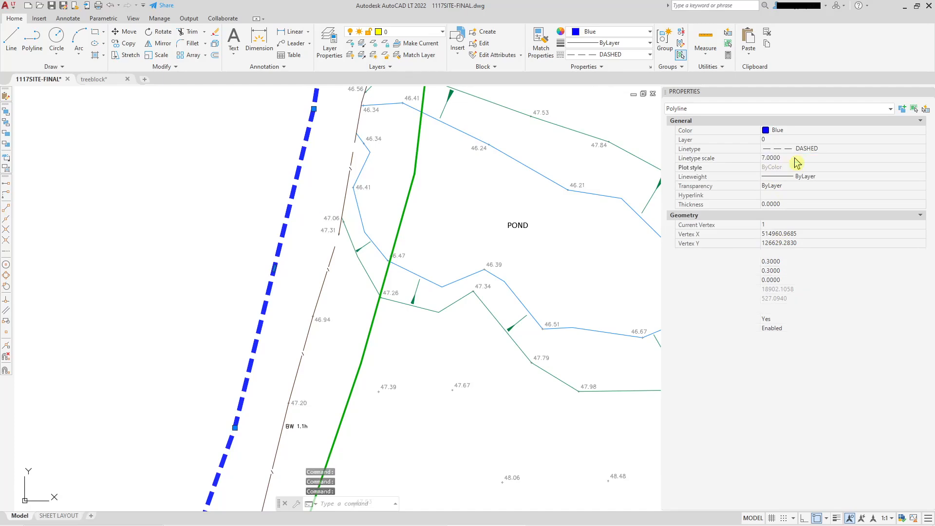
{"action": "key", "text": "Return"}
{"action": "scroll", "coordinate": [329, 181], "scroll_direction": "down", "scroll_amount": 5}
{"action": "key", "text": "Escape"}
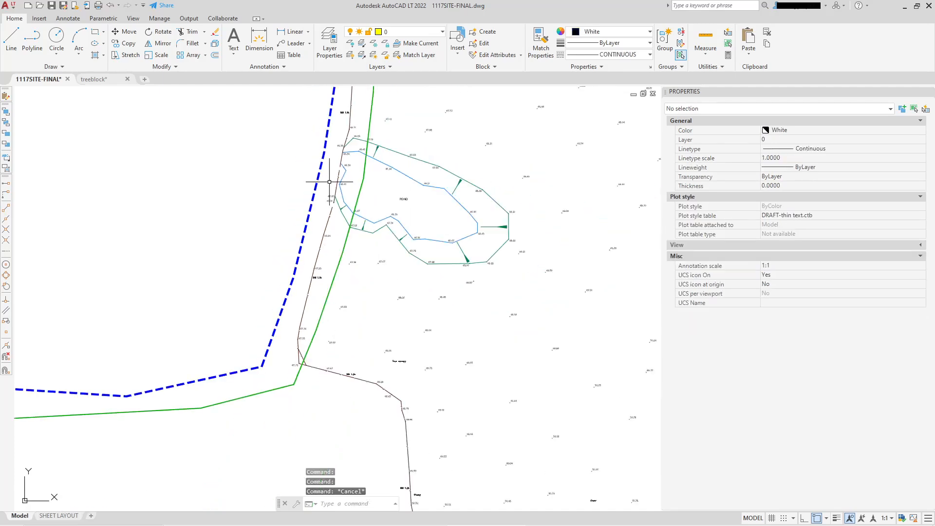
Step: Offset the closed blue dashed polyline outward by 12
{"action": "middle_click_drag", "start_coordinate": [334, 223], "coordinate": [334, 332]}
{"action": "scroll", "coordinate": [336, 310], "scroll_direction": "down", "scroll_amount": 3}
{"action": "middle_click_drag", "start_coordinate": [338, 226], "coordinate": [332, 303]}
{"action": "scroll", "coordinate": [315, 179], "scroll_direction": "up", "scroll_amount": 3}
{"action": "middle_click_drag", "start_coordinate": [330, 225], "coordinate": [325, 162]}
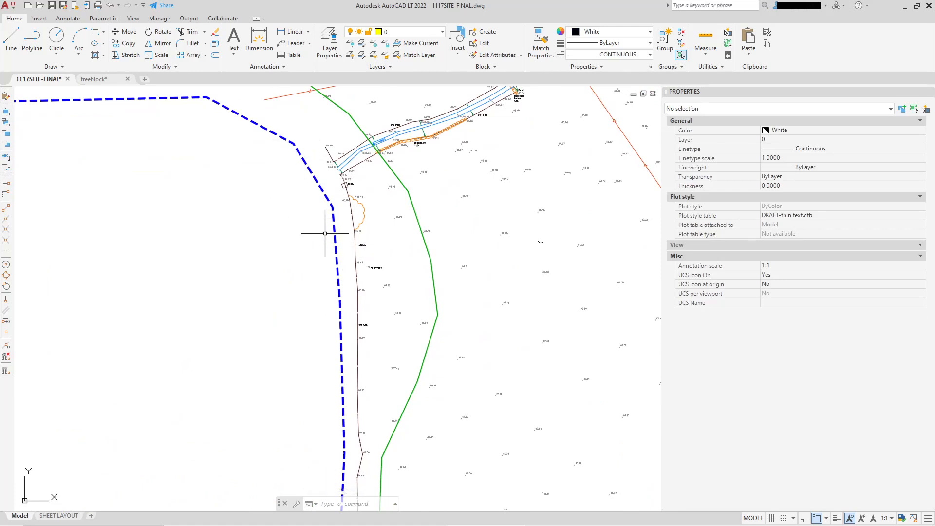
{"action": "middle_click_drag", "start_coordinate": [314, 233], "coordinate": [236, 190]}
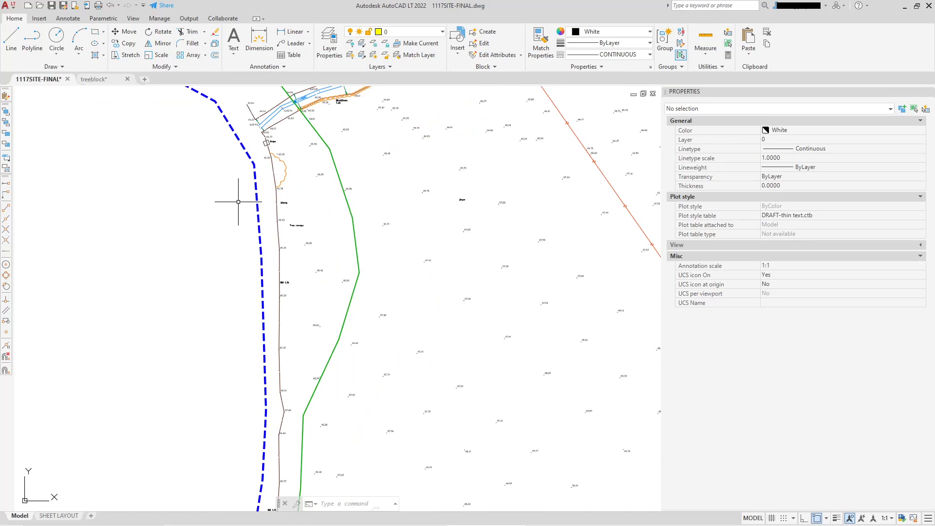
{"action": "left_click", "coordinate": [212, 58]}
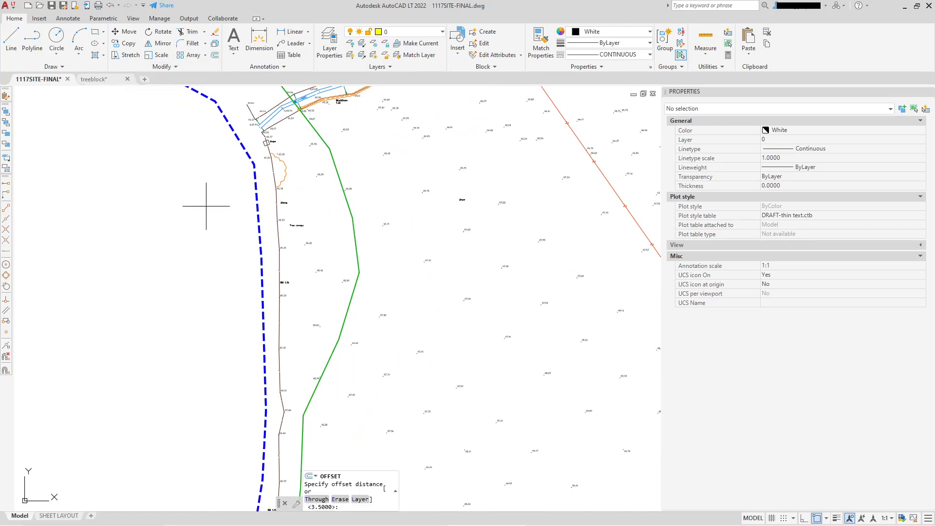
{"action": "key", "text": "Return"}
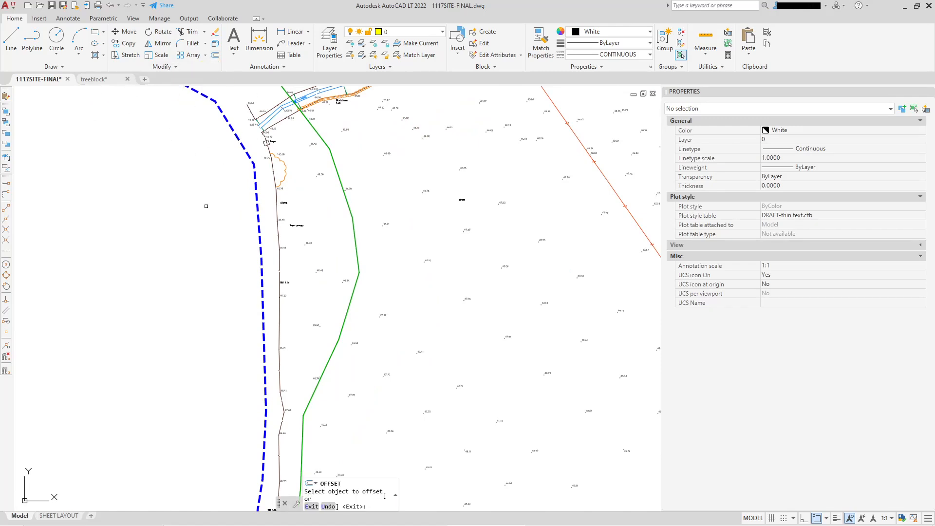
{"action": "left_click", "coordinate": [256, 205]}
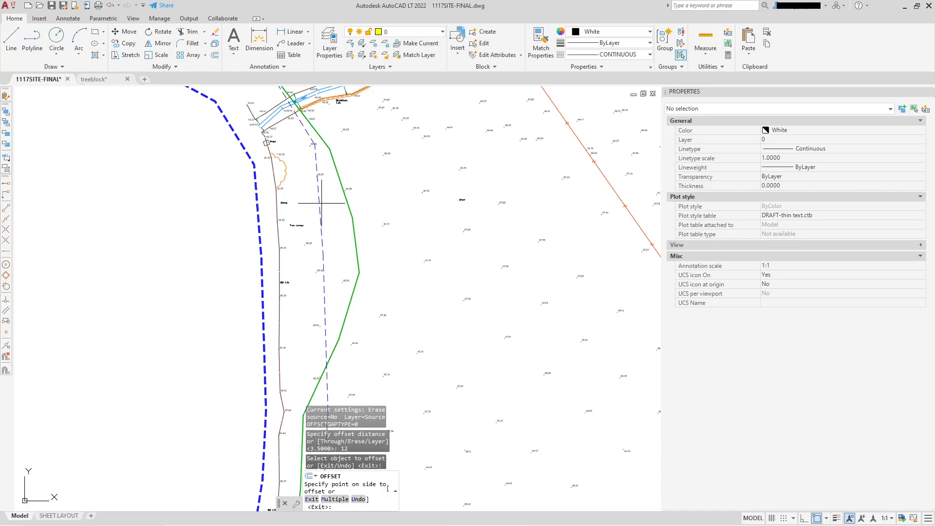
{"action": "left_click", "coordinate": [371, 191]}
{"action": "key", "text": "Escape"}
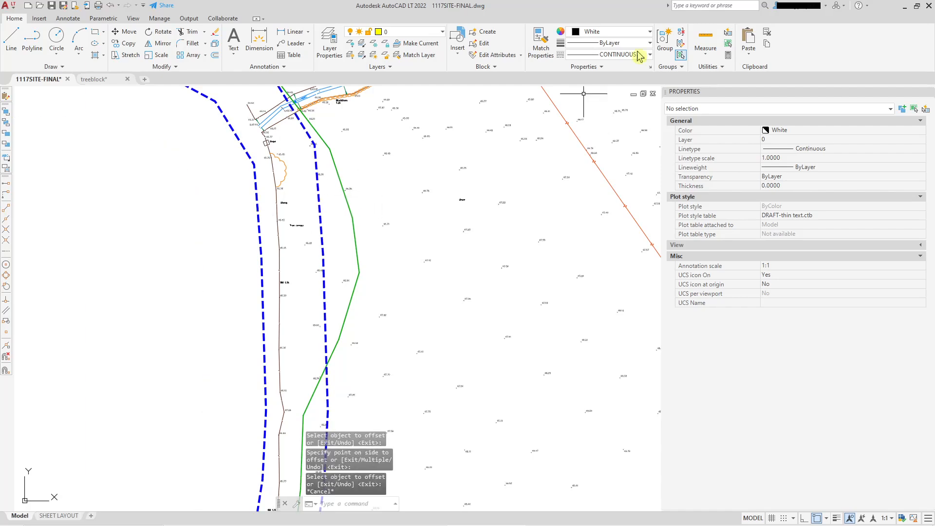
Step: Match the new offset outline to the magenta outer outline around the tree group on the central hedge line
{"action": "left_click", "coordinate": [541, 51]}
{"action": "scroll", "coordinate": [507, 229], "scroll_direction": "down", "scroll_amount": 5}
{"action": "middle_click_drag", "start_coordinate": [640, 275], "coordinate": [361, 223]}
{"action": "scroll", "coordinate": [403, 339], "scroll_direction": "up", "scroll_amount": 2}
{"action": "scroll", "coordinate": [403, 340], "scroll_direction": "up", "scroll_amount": 2}
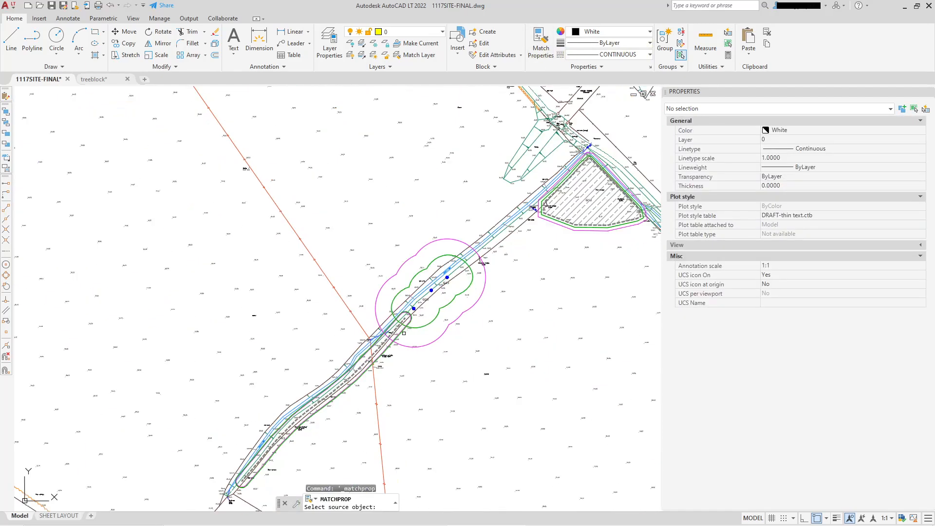
{"action": "left_click", "coordinate": [446, 328]}
{"action": "scroll", "coordinate": [389, 289], "scroll_direction": "down", "scroll_amount": 3}
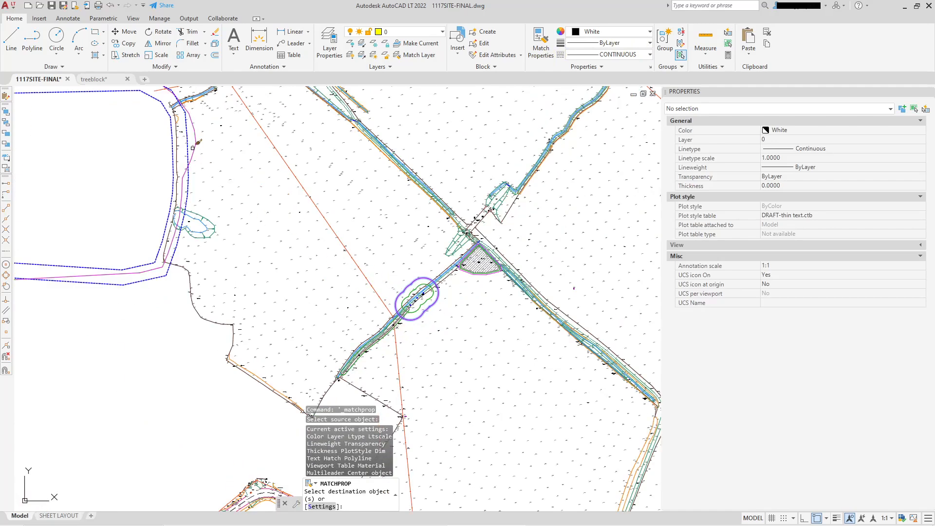
{"action": "key", "text": "Escape"}
{"action": "scroll", "coordinate": [258, 224], "scroll_direction": "up", "scroll_amount": 4}
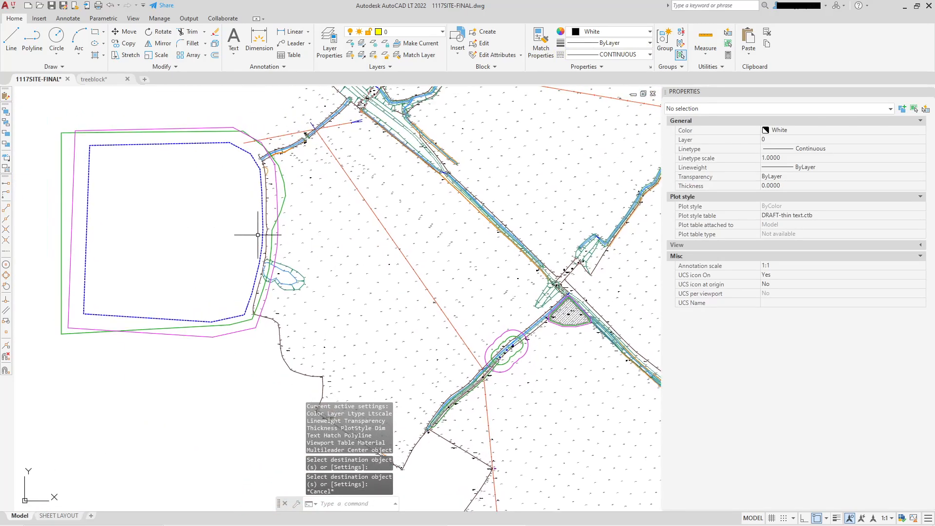
Step: Fill the closed blue dashed polyline west of the boundary with a Solid hatch
{"action": "scroll", "coordinate": [263, 232], "scroll_direction": "down", "scroll_amount": 2}
{"action": "scroll", "coordinate": [261, 252], "scroll_direction": "down", "scroll_amount": 2}
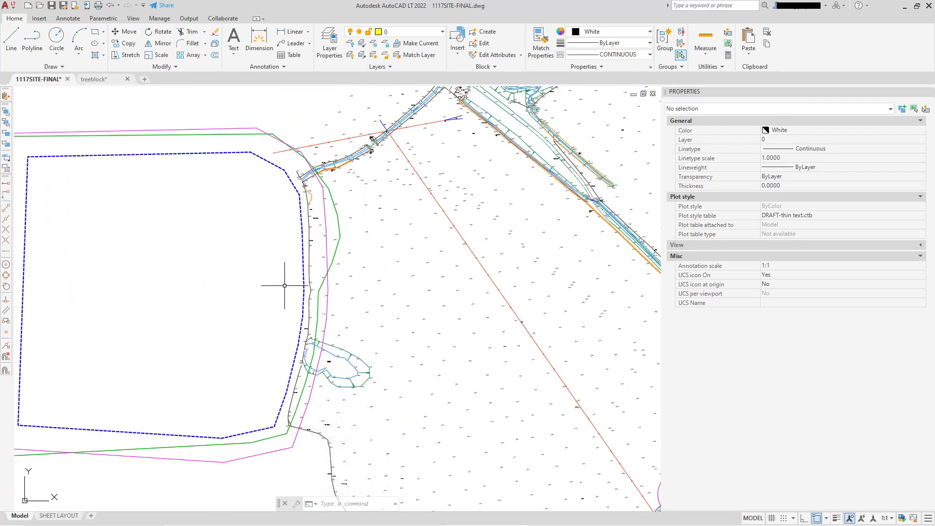
{"action": "middle_click_drag", "start_coordinate": [345, 222], "coordinate": [310, 216]}
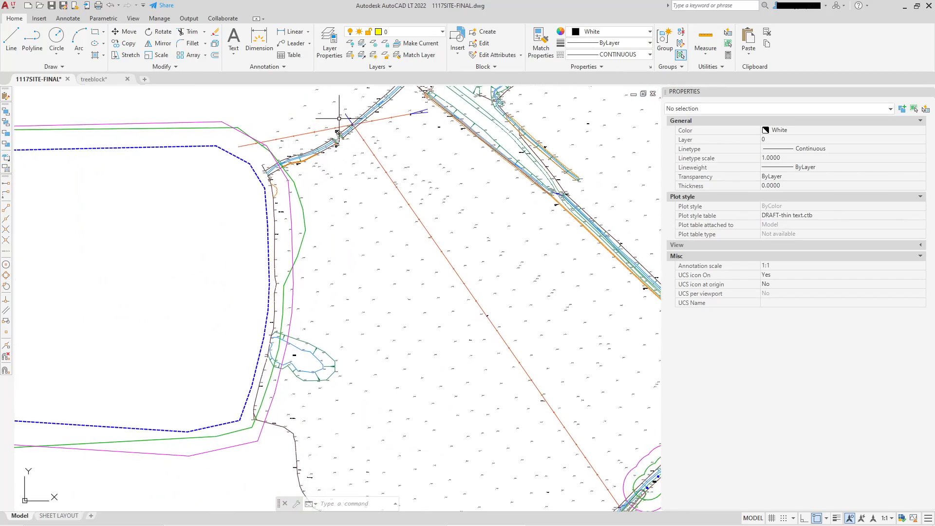
{"action": "scroll", "coordinate": [435, 169], "scroll_direction": "down", "scroll_amount": 3}
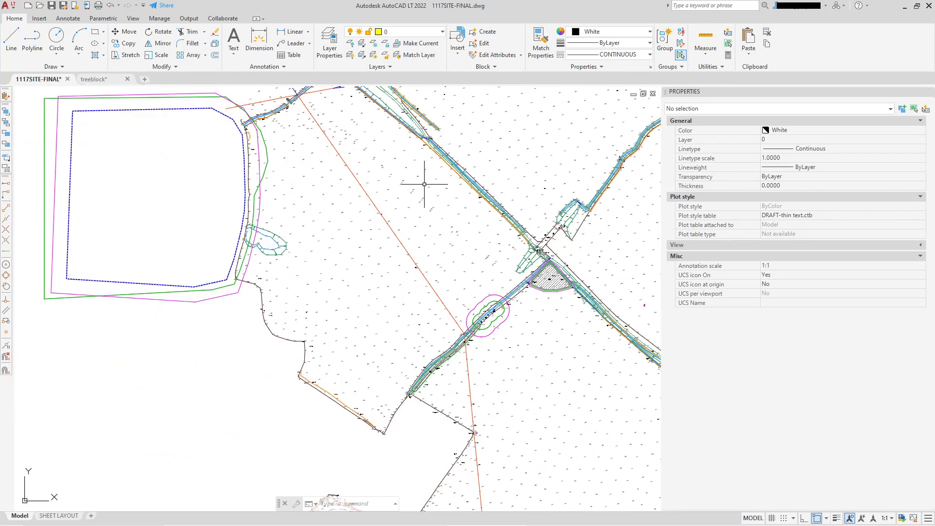
{"action": "middle_click_drag", "start_coordinate": [251, 139], "coordinate": [294, 214]}
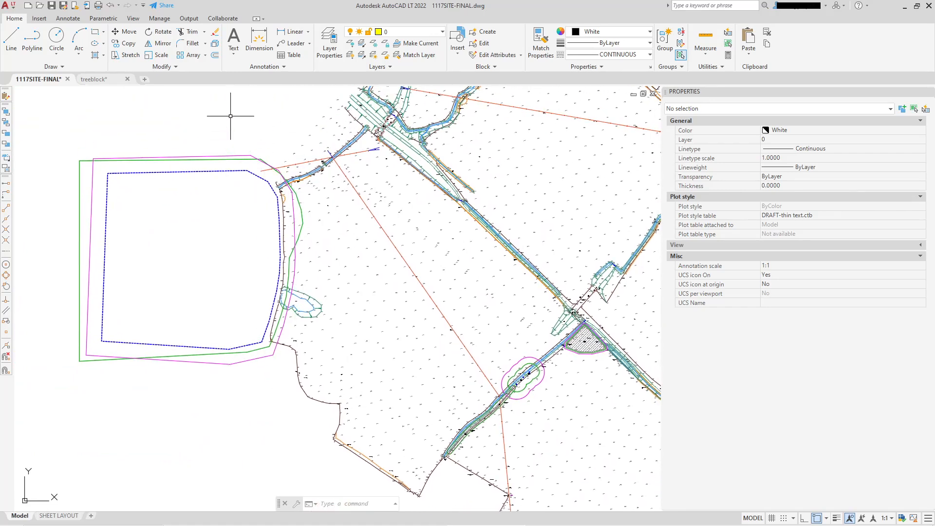
{"action": "scroll", "coordinate": [299, 207], "scroll_direction": "down", "scroll_amount": 4}
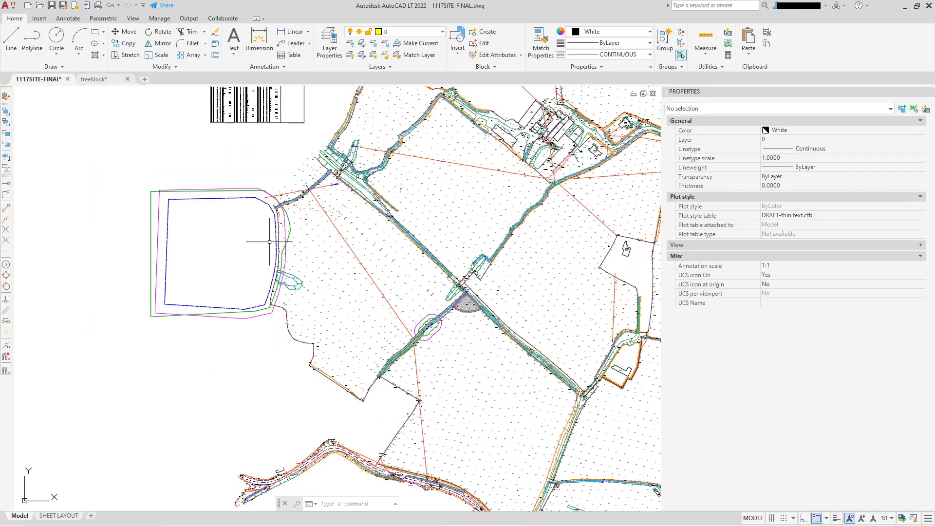
{"action": "scroll", "coordinate": [279, 219], "scroll_direction": "up", "scroll_amount": 7}
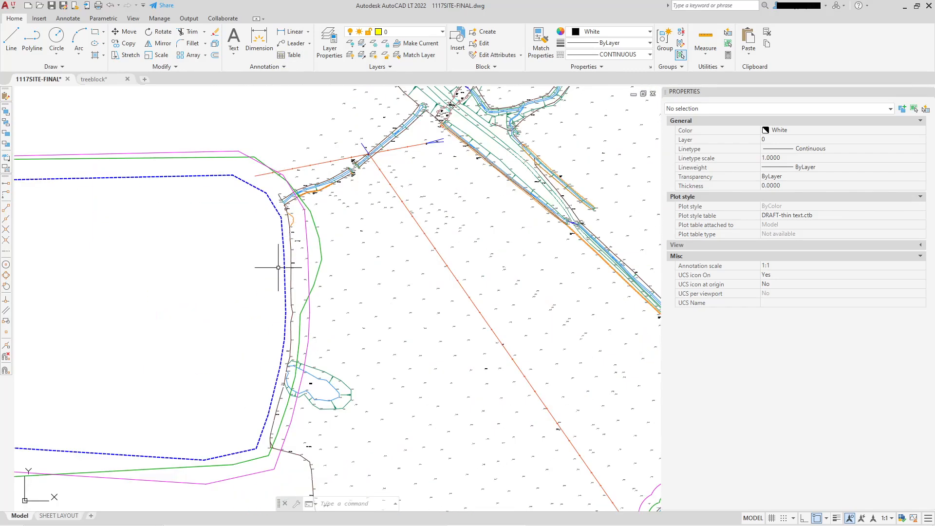
{"action": "middle_click_drag", "start_coordinate": [191, 188], "coordinate": [217, 153]}
{"action": "left_click", "coordinate": [96, 55]}
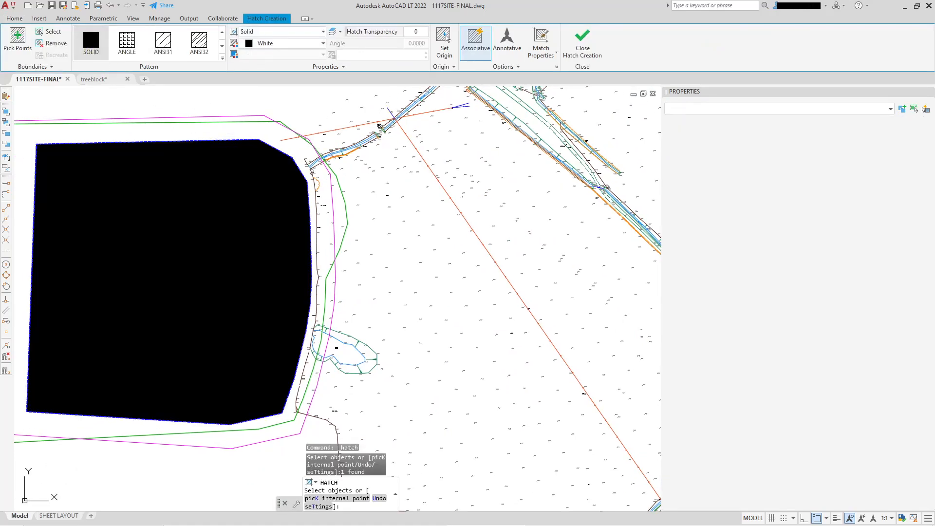
{"action": "key", "text": "Return"}
Step: Match the new solid hatch to the grey hatch in the wedge-shaped tree group at the hedge junction
{"action": "left_click", "coordinate": [542, 54]}
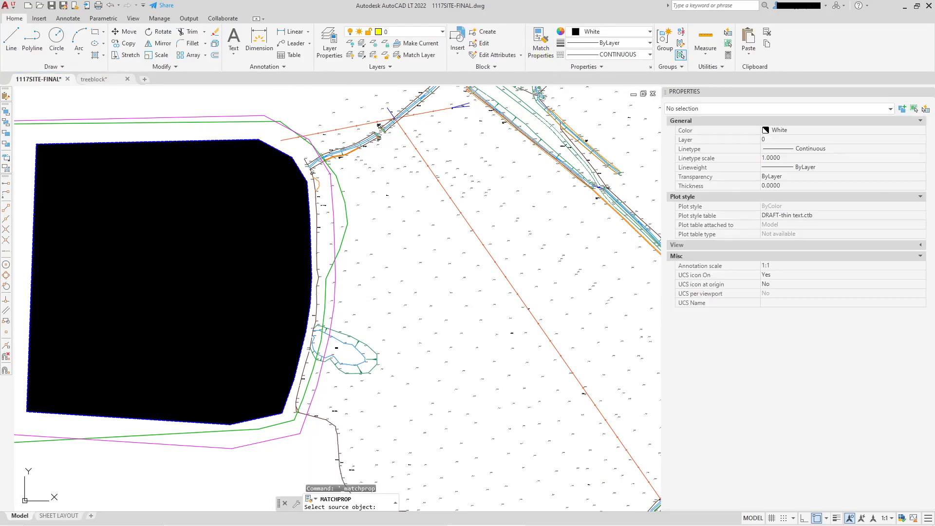
{"action": "scroll", "coordinate": [174, 245], "scroll_direction": "down", "scroll_amount": 3}
{"action": "middle_click_drag", "start_coordinate": [315, 257], "coordinate": [296, 259]}
{"action": "scroll", "coordinate": [307, 288], "scroll_direction": "up", "scroll_amount": 10}
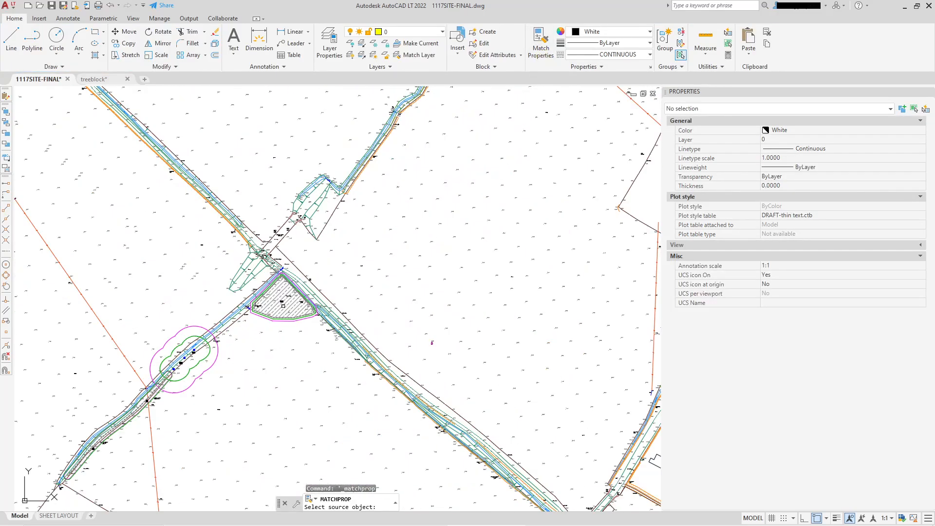
{"action": "left_click", "coordinate": [282, 300]}
{"action": "scroll", "coordinate": [282, 301], "scroll_direction": "down", "scroll_amount": 10}
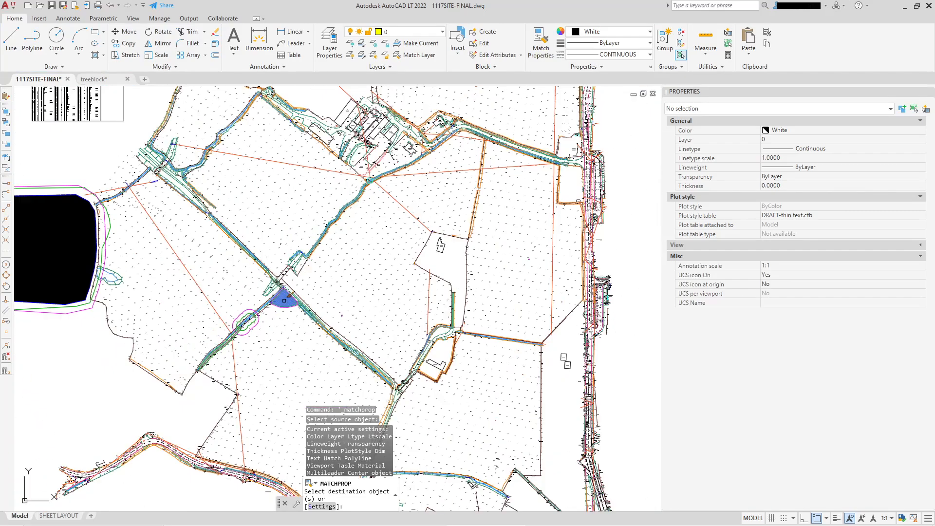
{"action": "key", "text": "Escape"}
{"action": "middle_click_drag", "start_coordinate": [68, 226], "coordinate": [261, 219]}
{"action": "scroll", "coordinate": [261, 219], "scroll_direction": "up", "scroll_amount": 3}
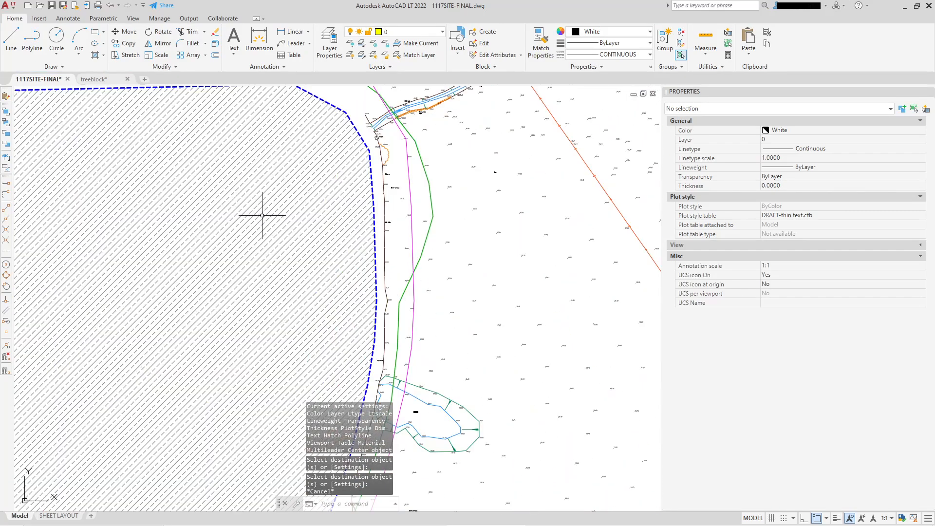
Step: Set the western hatch's colour to Blue and send it behind the other objects
{"action": "left_click", "coordinate": [264, 203]}
{"action": "left_click", "coordinate": [779, 130]}
{"action": "left_click", "coordinate": [804, 131]}
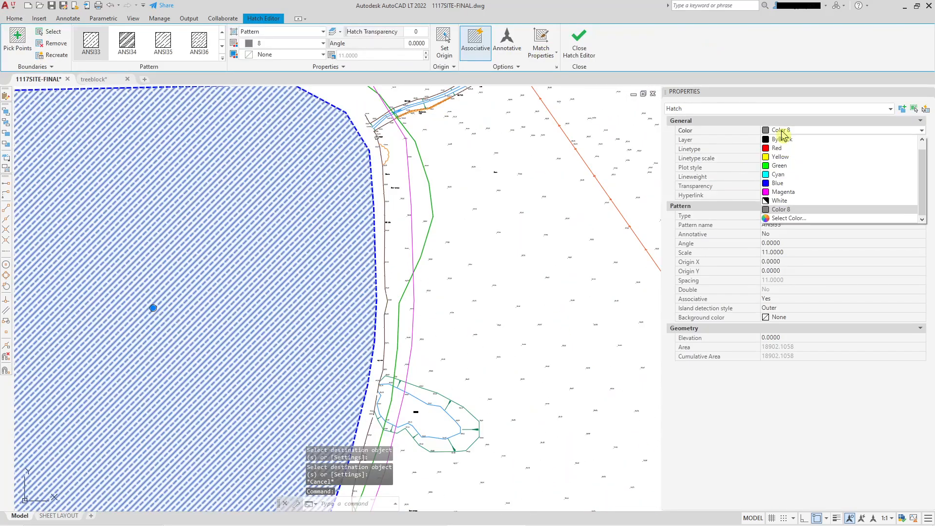
{"action": "left_click", "coordinate": [784, 183]}
{"action": "scroll", "coordinate": [228, 224], "scroll_direction": "down", "scroll_amount": 2}
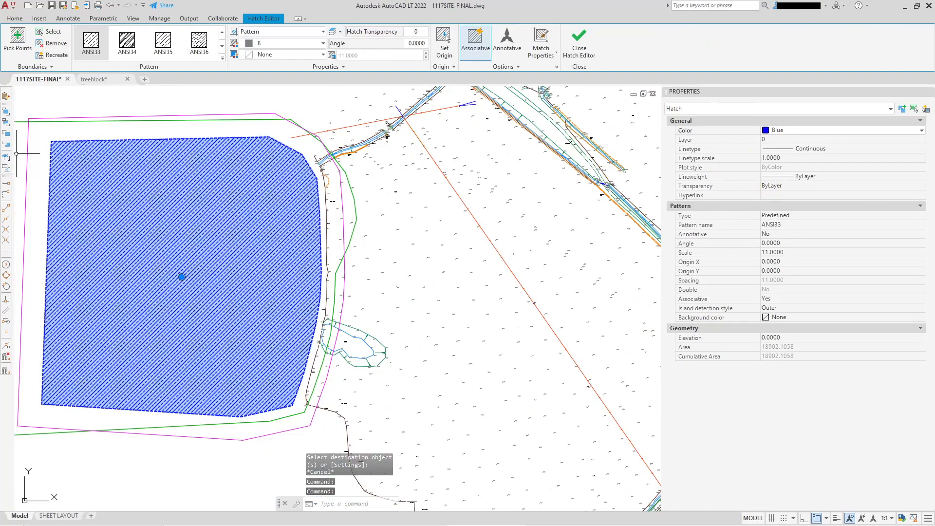
{"action": "left_click", "coordinate": [6, 128]}
{"action": "scroll", "coordinate": [249, 219], "scroll_direction": "up", "scroll_amount": 4}
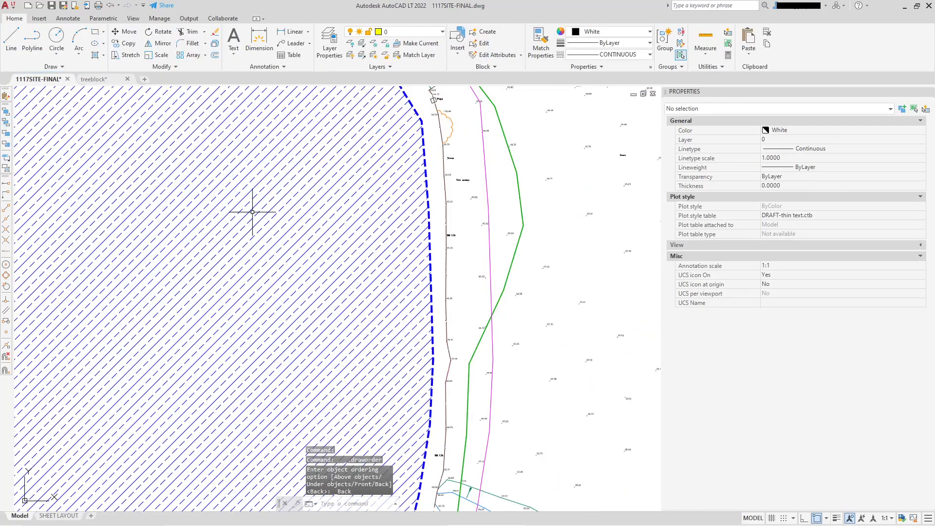
Step: Set the blue western hatch's pattern scale to 22
{"action": "left_click", "coordinate": [264, 179]}
{"action": "left_click", "coordinate": [791, 251]}
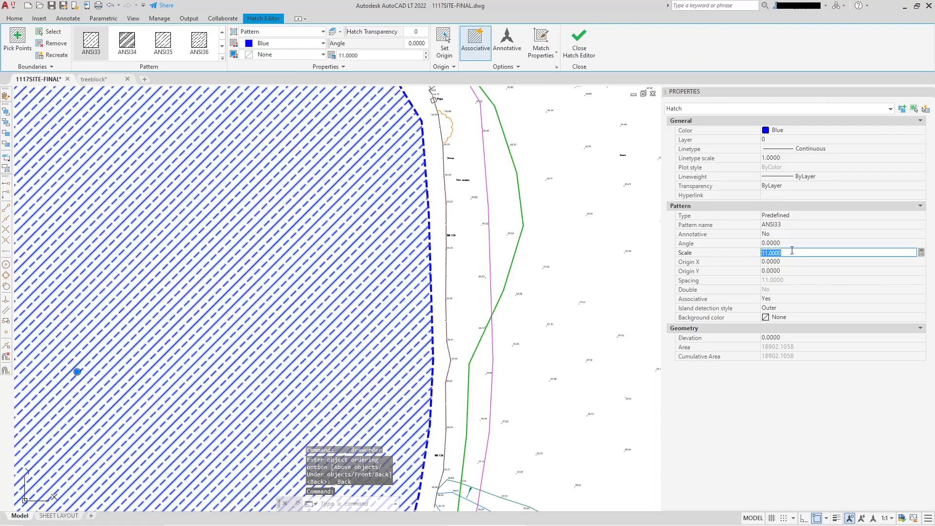
{"action": "type", "text": "22"}
{"action": "key", "text": "Tab"}
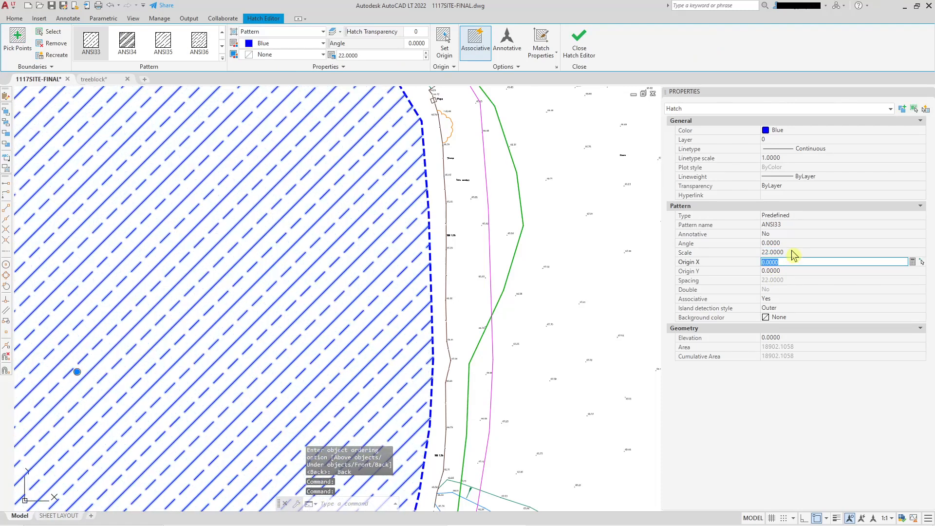
{"action": "scroll", "coordinate": [252, 325], "scroll_direction": "down", "scroll_amount": 3}
{"action": "key", "text": "Escape"}
{"action": "scroll", "coordinate": [293, 273], "scroll_direction": "down", "scroll_amount": 5}
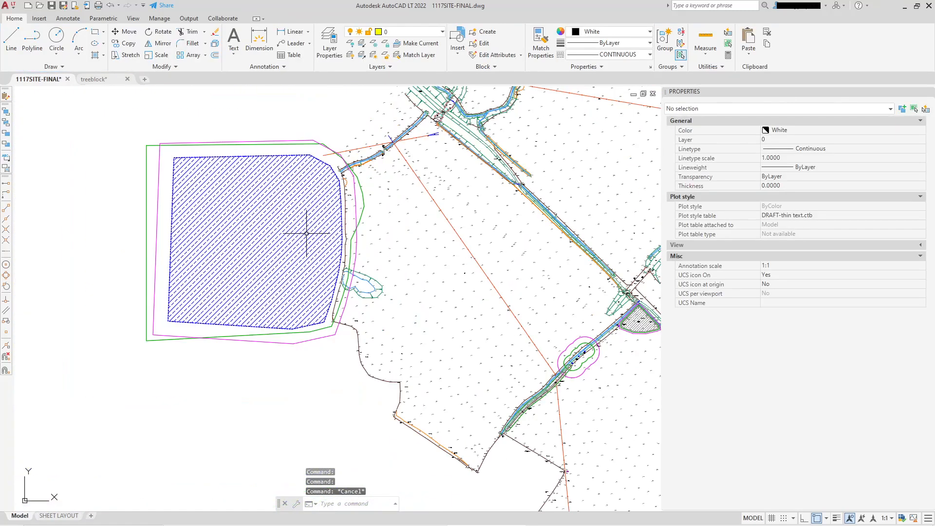
Step: Draw an open polyline from north of the western outlines down through the hatch to south of them as a cutting line
{"action": "left_click", "coordinate": [32, 38]}
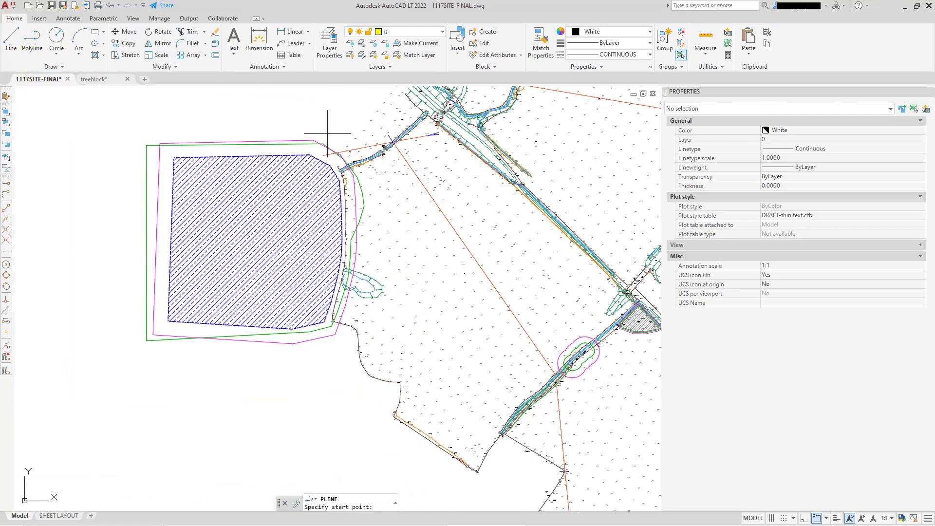
{"action": "scroll", "coordinate": [323, 117], "scroll_direction": "up", "scroll_amount": 2}
{"action": "left_click", "coordinate": [359, 121]}
{"action": "scroll", "coordinate": [326, 160], "scroll_direction": "up", "scroll_amount": 4}
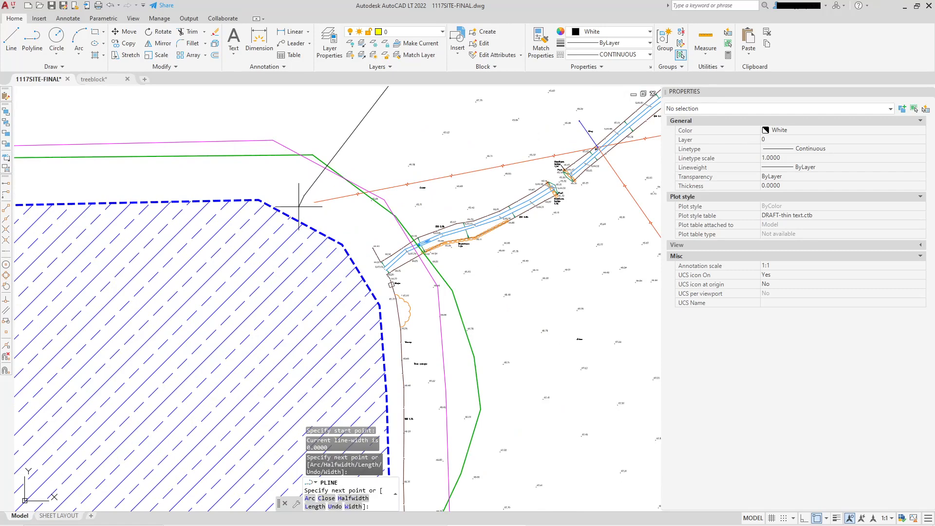
{"action": "scroll", "coordinate": [273, 244], "scroll_direction": "down", "scroll_amount": 2}
{"action": "left_click", "coordinate": [271, 328]}
{"action": "scroll", "coordinate": [263, 229], "scroll_direction": "up", "scroll_amount": 3}
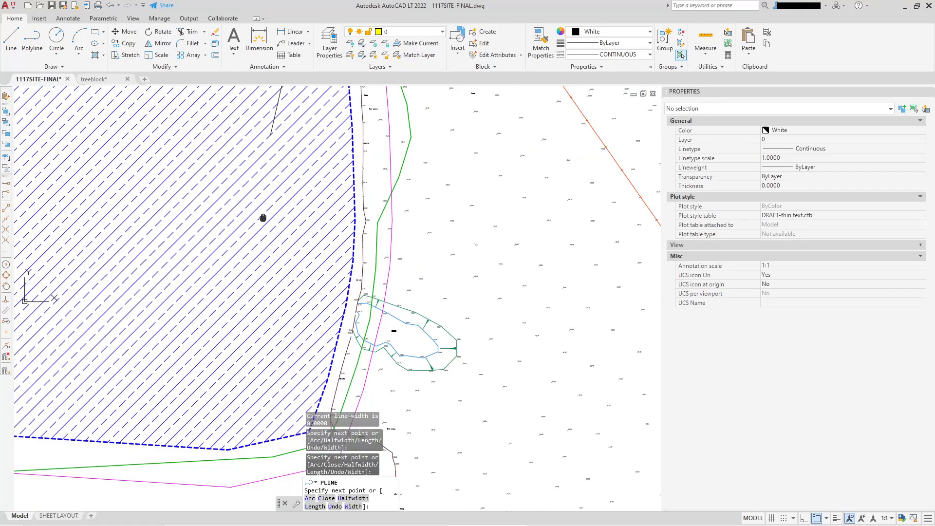
{"action": "left_click", "coordinate": [268, 251]}
{"action": "left_click", "coordinate": [277, 332]}
{"action": "middle_click_drag", "start_coordinate": [330, 381], "coordinate": [307, 311]}
{"action": "left_click", "coordinate": [327, 329]}
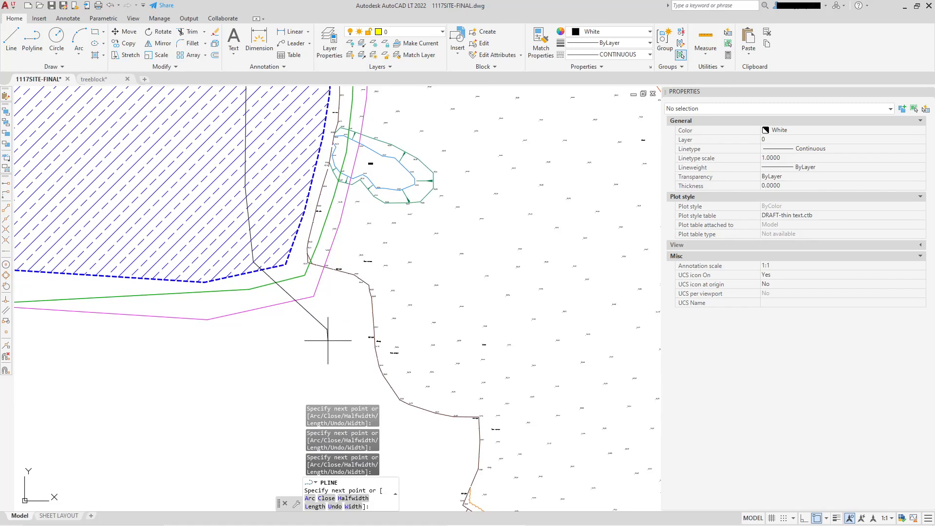
{"action": "left_click", "coordinate": [332, 377]}
{"action": "key", "text": "Escape"}
Step: Trim the magenta, green and blue dashed outlines and the hatch west of the new cutting polyline
{"action": "left_click", "coordinate": [191, 32]}
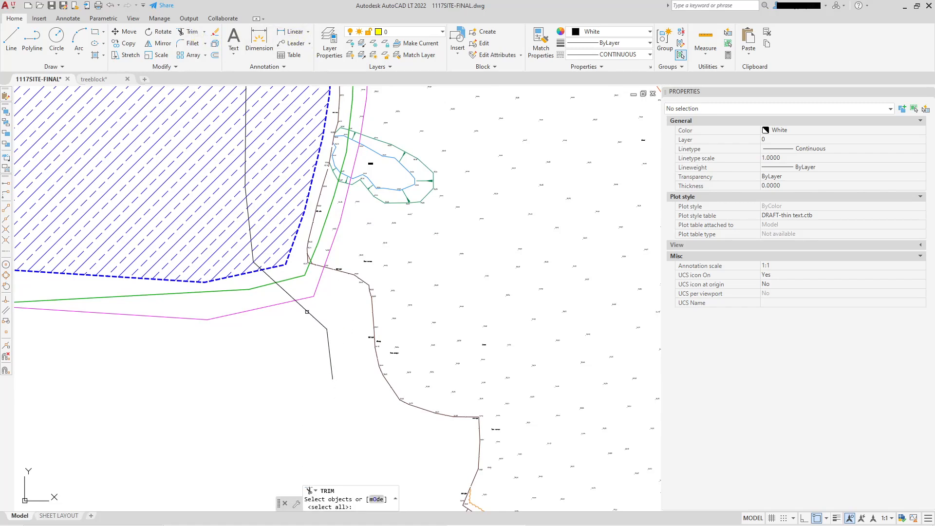
{"action": "left_click", "coordinate": [306, 310]}
{"action": "key", "text": "Return"}
{"action": "left_click", "coordinate": [250, 308]}
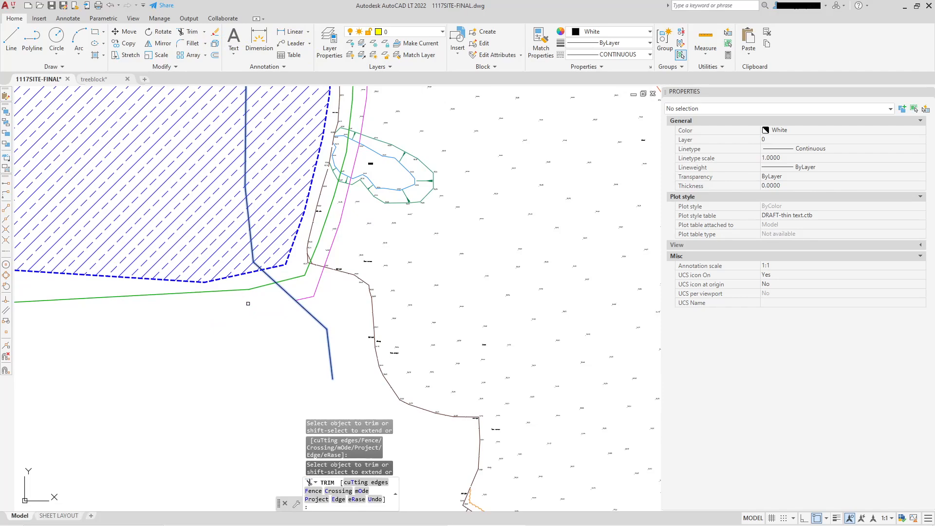
{"action": "left_click", "coordinate": [248, 289]}
{"action": "scroll", "coordinate": [248, 292], "scroll_direction": "down", "scroll_amount": 5}
{"action": "scroll", "coordinate": [216, 176], "scroll_direction": "up", "scroll_amount": 4}
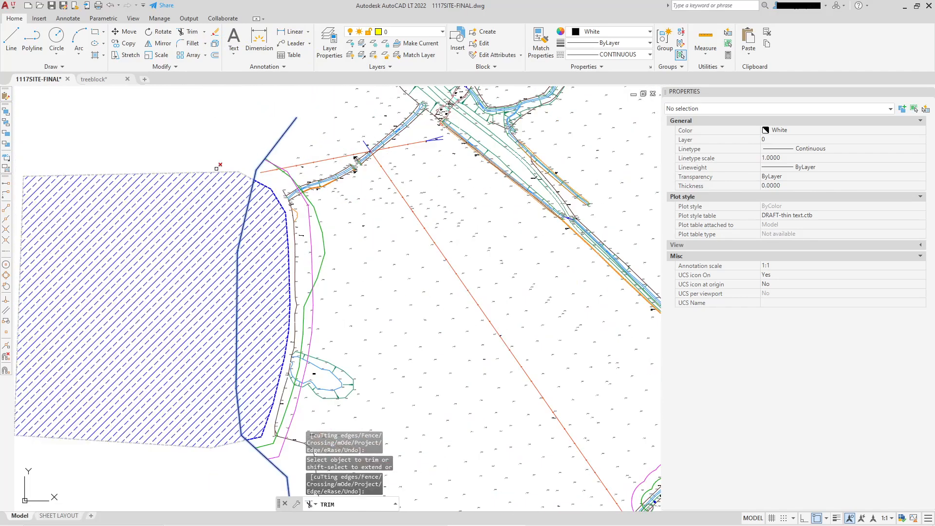
{"action": "left_click", "coordinate": [216, 174]}
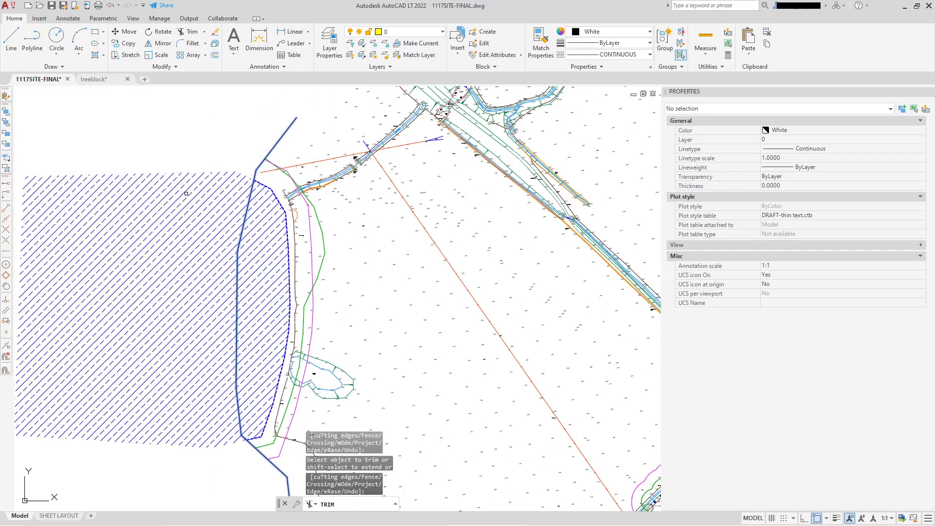
{"action": "left_click", "coordinate": [186, 193]}
{"action": "right_click", "coordinate": [163, 131]}
{"action": "left_click", "coordinate": [208, 139]}
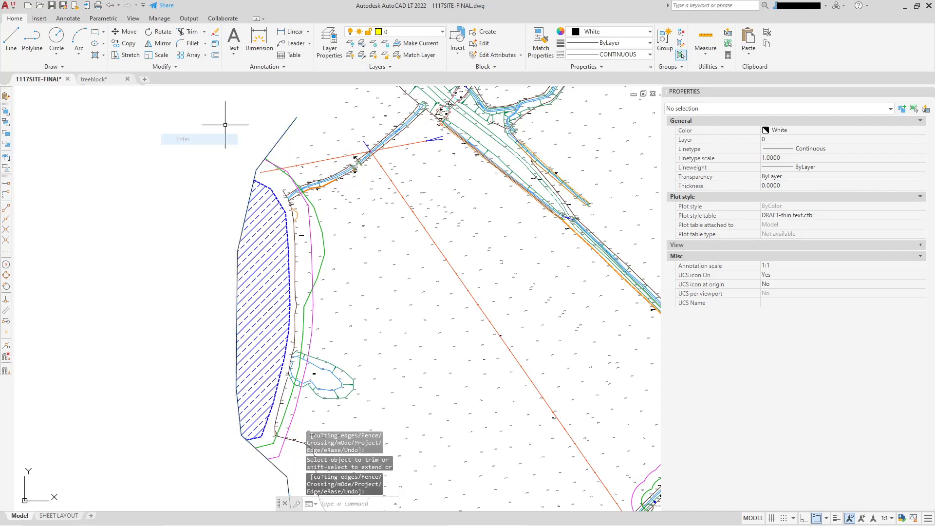
Step: Delete the cutting polyline along the western edge of the blue hatch
{"action": "left_click", "coordinate": [285, 133]}
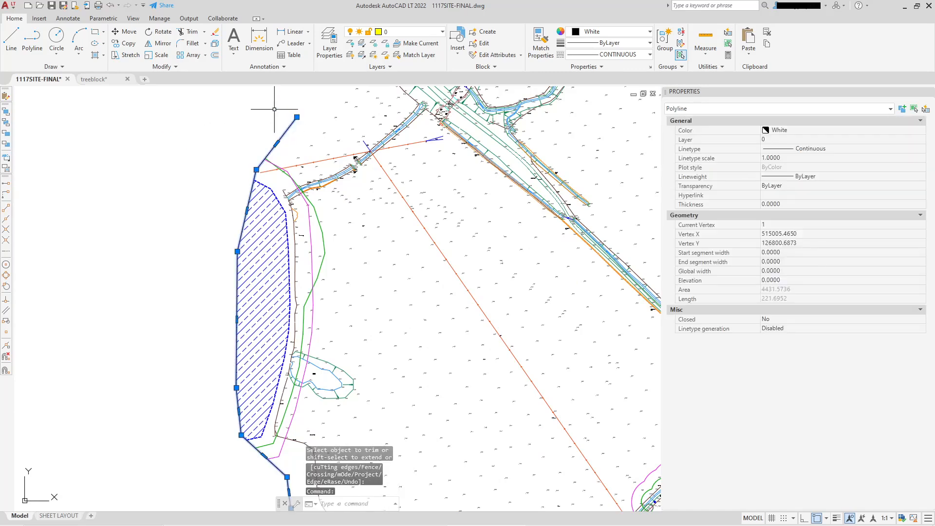
{"action": "key", "text": "Delete"}
{"action": "middle_click_drag", "start_coordinate": [365, 315], "coordinate": [321, 211]}
{"action": "middle_click_drag", "start_coordinate": [221, 274], "coordinate": [225, 364]}
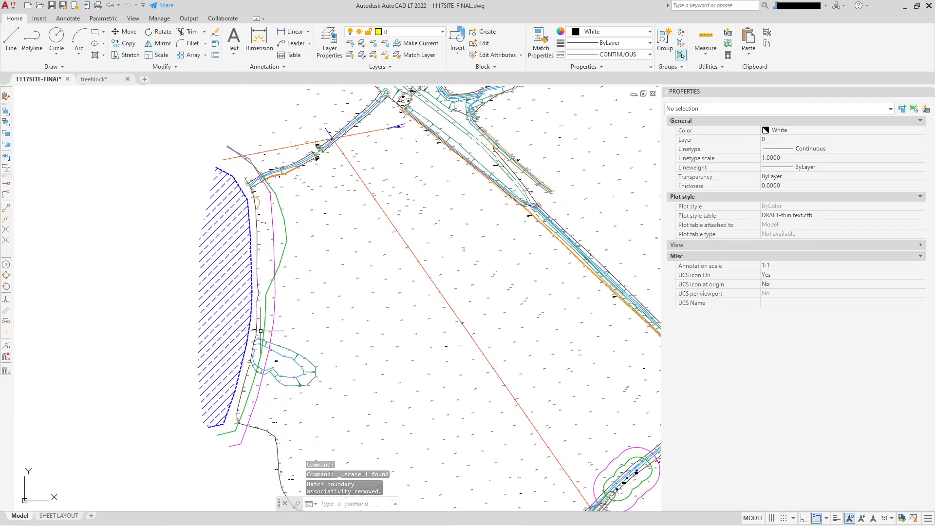
Step: Copy the G12 tag from the hatched triangular tree group into the northern part of the blue western hatch
{"action": "middle_click_drag", "start_coordinate": [325, 227], "coordinate": [293, 203]}
{"action": "middle_click_drag", "start_coordinate": [431, 276], "coordinate": [325, 234]}
{"action": "scroll", "coordinate": [589, 362], "scroll_direction": "up", "scroll_amount": 1}
{"action": "scroll", "coordinate": [592, 363], "scroll_direction": "up", "scroll_amount": 2}
{"action": "left_click", "coordinate": [559, 352]}
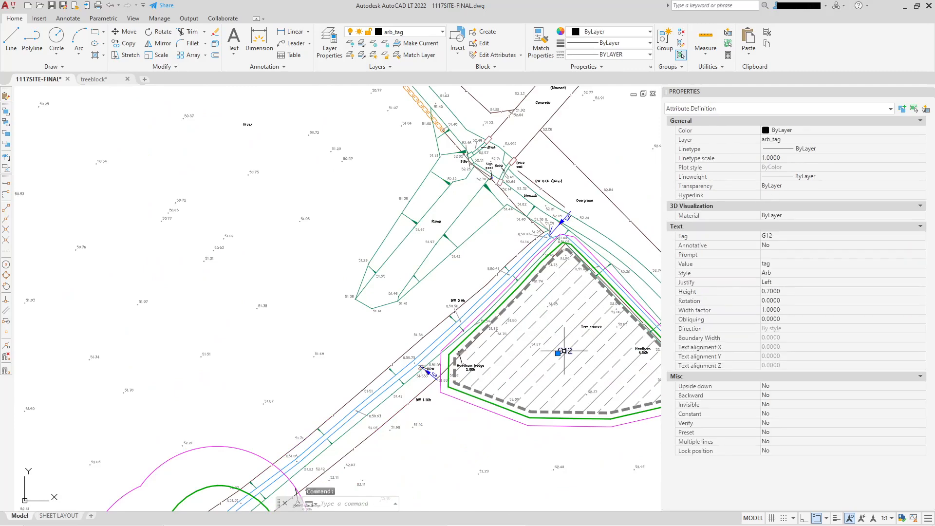
{"action": "right_click", "coordinate": [565, 350]}
{"action": "left_click", "coordinate": [598, 191]}
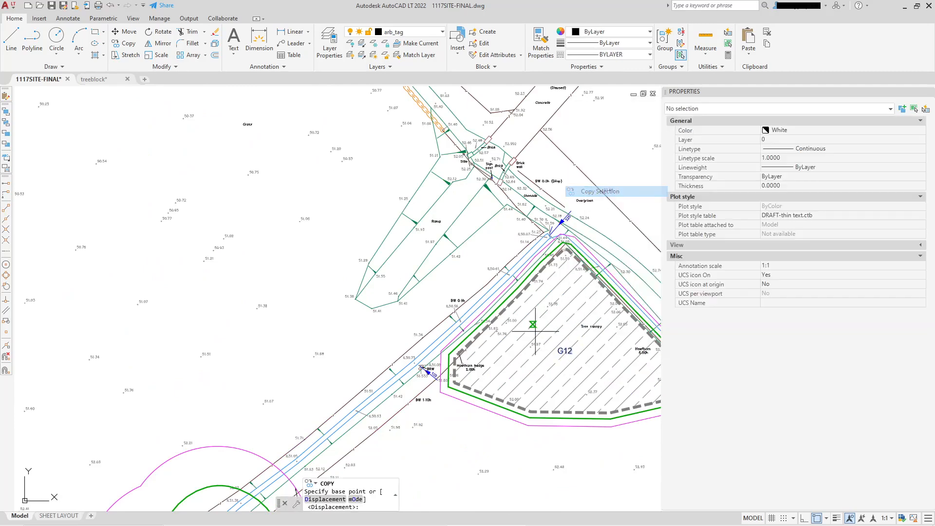
{"action": "left_click", "coordinate": [559, 353]}
{"action": "scroll", "coordinate": [491, 328], "scroll_direction": "down", "scroll_amount": 5}
{"action": "scroll", "coordinate": [74, 184], "scroll_direction": "up", "scroll_amount": 6}
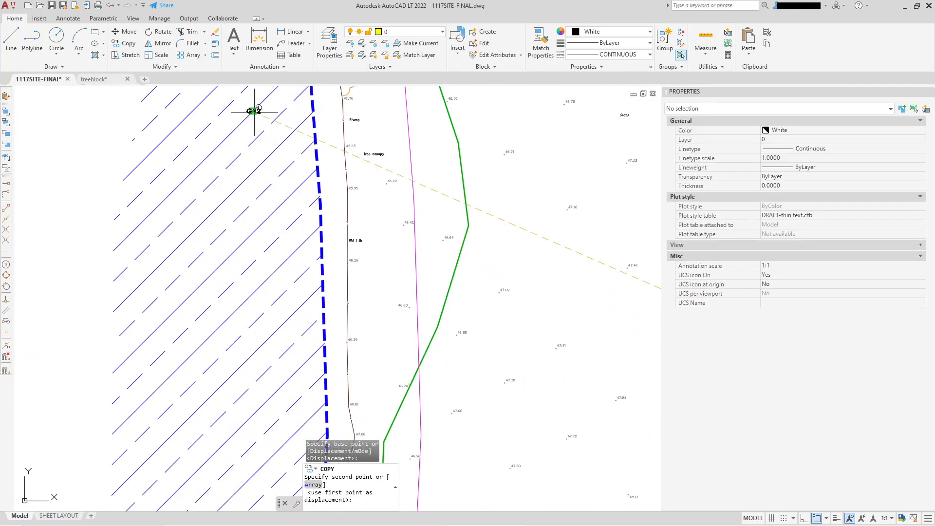
{"action": "left_click", "coordinate": [272, 201]}
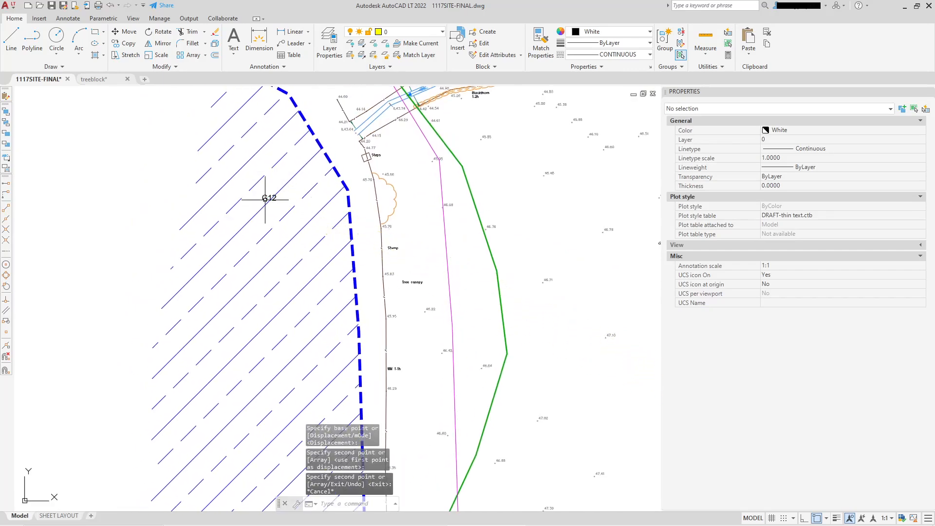
Step: Change the copied tag in the western hatch to W1
{"action": "double_click", "coordinate": [270, 200]}
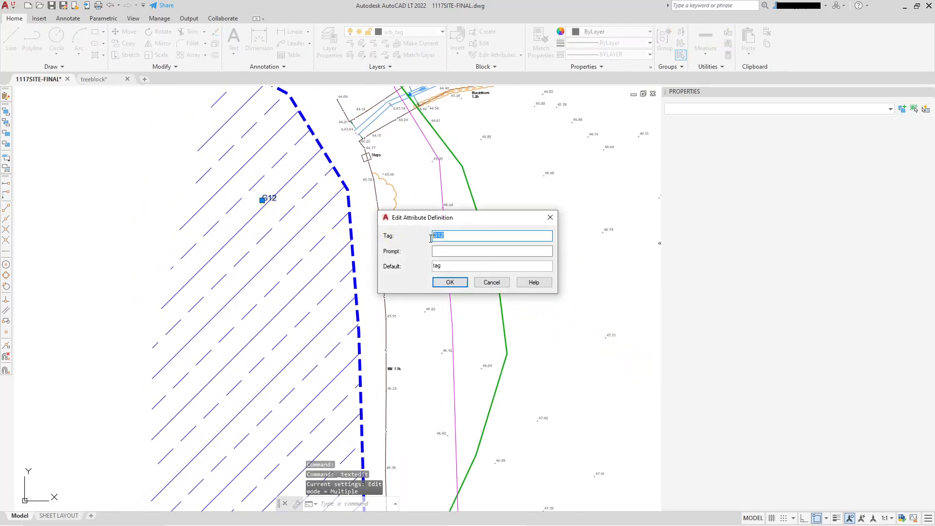
{"action": "type", "text": "W1"}
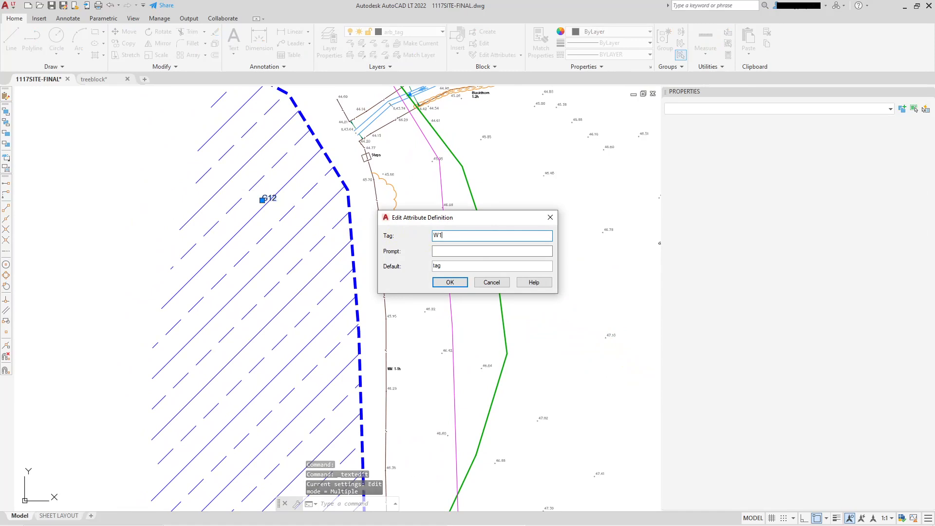
{"action": "left_click", "coordinate": [461, 285]}
{"action": "key", "text": "Escape"}
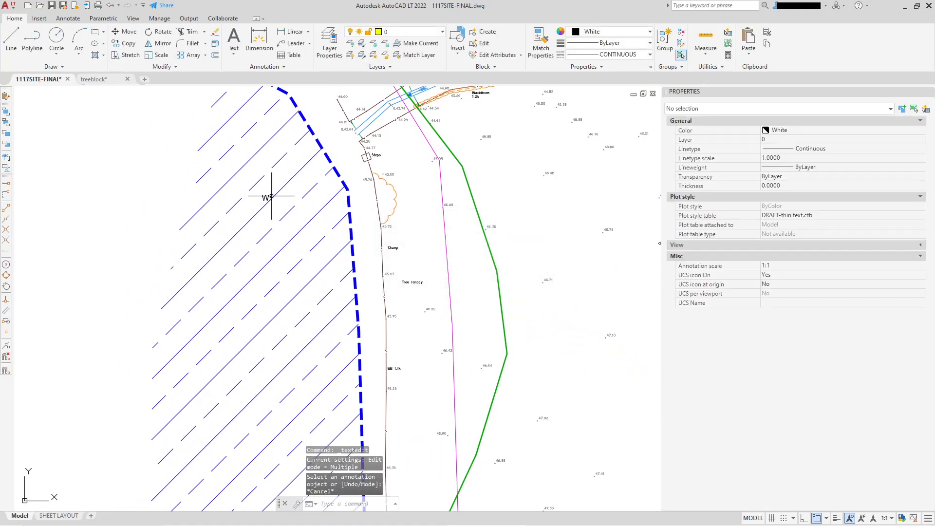
Step: Copy the W1 tag to the southern and middle parts of the blue western hatch
{"action": "left_click", "coordinate": [268, 197]}
{"action": "right_click", "coordinate": [269, 197]}
{"action": "left_click", "coordinate": [308, 292]}
{"action": "left_click", "coordinate": [267, 200]}
{"action": "scroll", "coordinate": [313, 202], "scroll_direction": "down", "scroll_amount": 3}
{"action": "scroll", "coordinate": [295, 407], "scroll_direction": "up", "scroll_amount": 4}
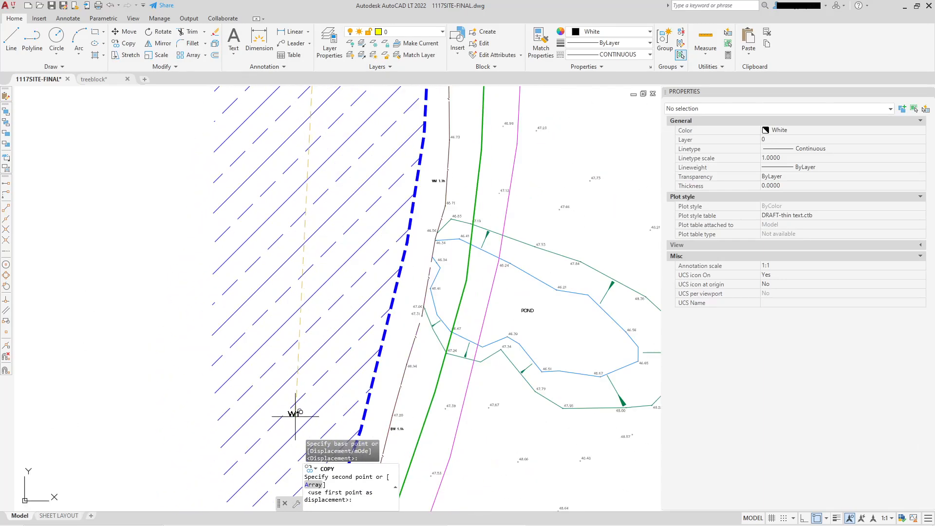
{"action": "left_click", "coordinate": [297, 409]}
{"action": "scroll", "coordinate": [359, 195], "scroll_direction": "down", "scroll_amount": 4}
{"action": "middle_click_drag", "start_coordinate": [359, 194], "coordinate": [335, 298]}
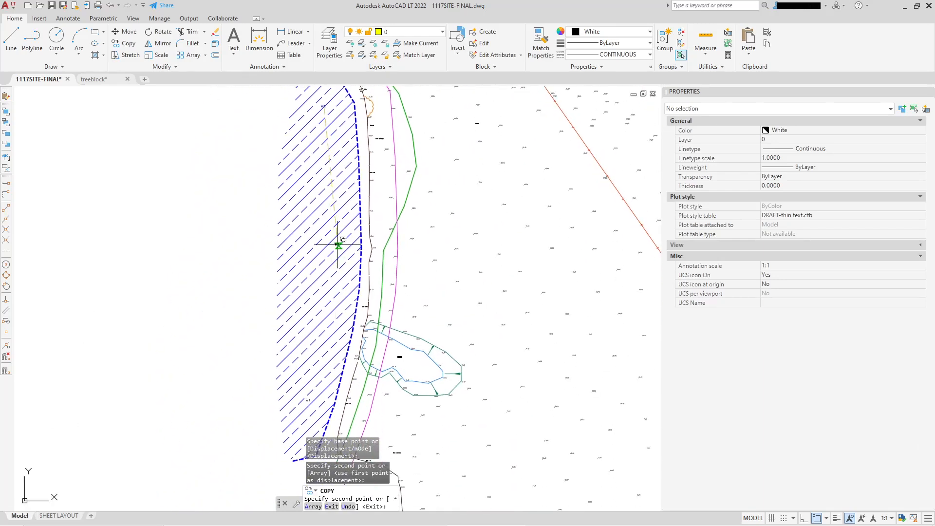
{"action": "key", "text": "Escape"}
Step: Inspect the western woodland's hatch, tags and dashed blue, green and magenta outlines along its full length
{"action": "middle_click_drag", "start_coordinate": [400, 233], "coordinate": [389, 240]}
{"action": "scroll", "coordinate": [344, 317], "scroll_direction": "down", "scroll_amount": 1}
{"action": "middle_click_drag", "start_coordinate": [344, 317], "coordinate": [317, 309]}
{"action": "scroll", "coordinate": [318, 309], "scroll_direction": "down", "scroll_amount": 2}
{"action": "middle_click_drag", "start_coordinate": [320, 258], "coordinate": [277, 258]}
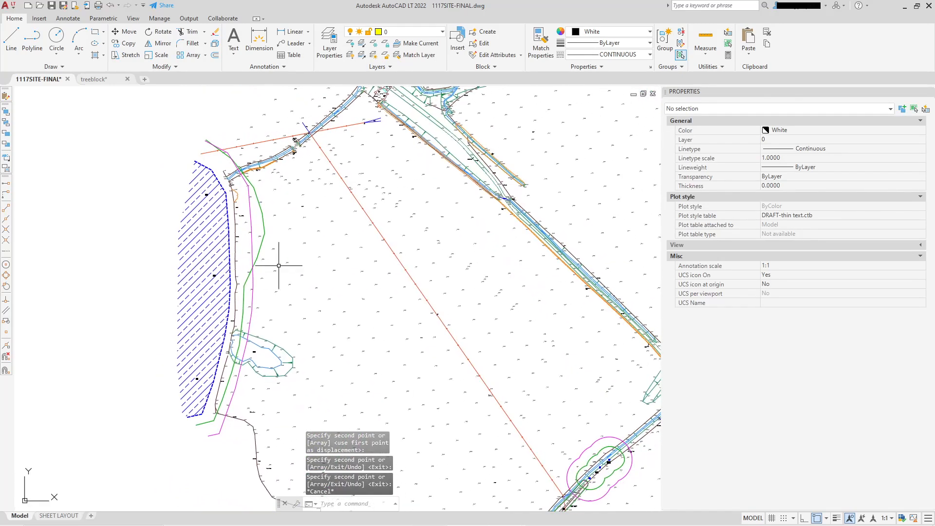
{"action": "middle_click_drag", "start_coordinate": [400, 295], "coordinate": [366, 292]}
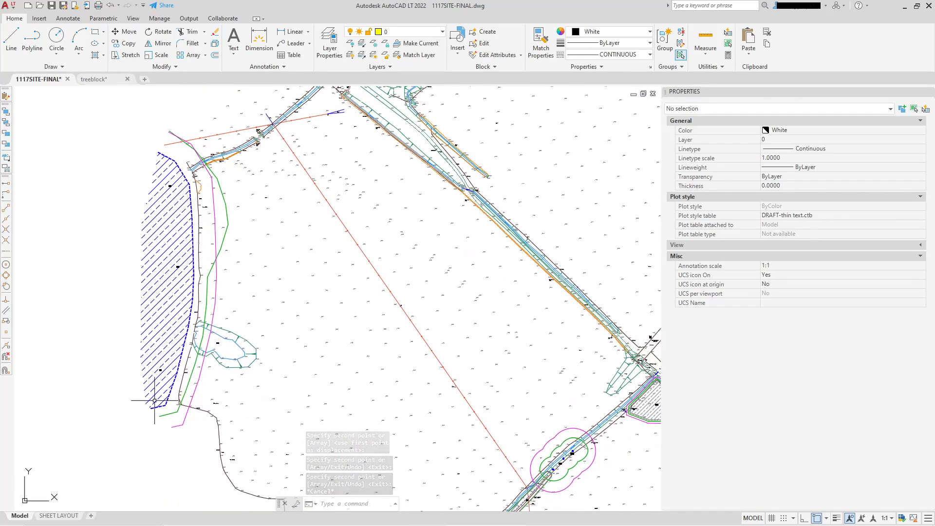
{"action": "mouse_move", "coordinate": [158, 167]}
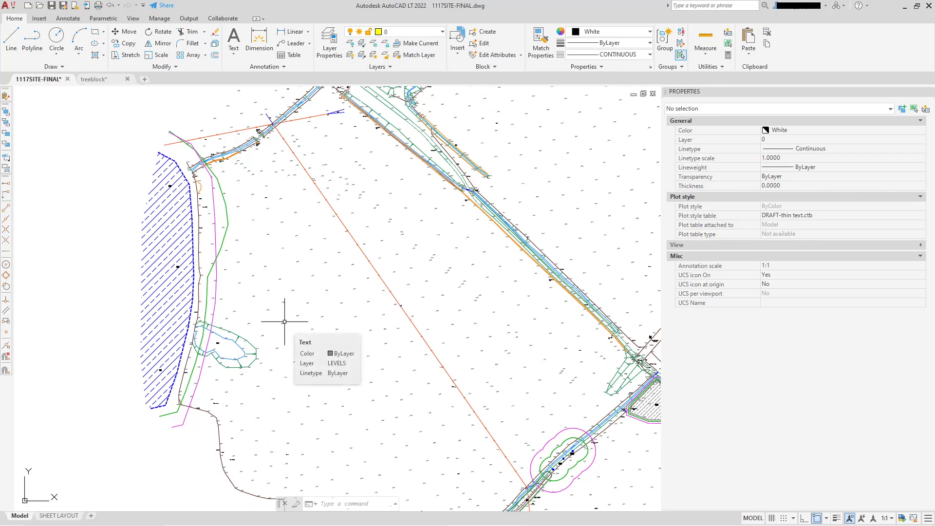
{"action": "scroll", "coordinate": [199, 273], "scroll_direction": "up", "scroll_amount": 2}
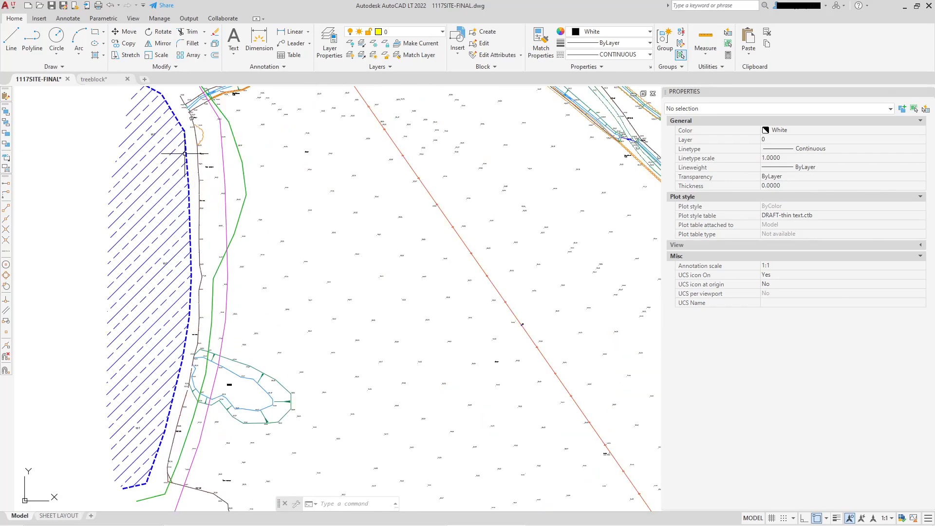
{"action": "middle_click_drag", "start_coordinate": [223, 423], "coordinate": [245, 331]}
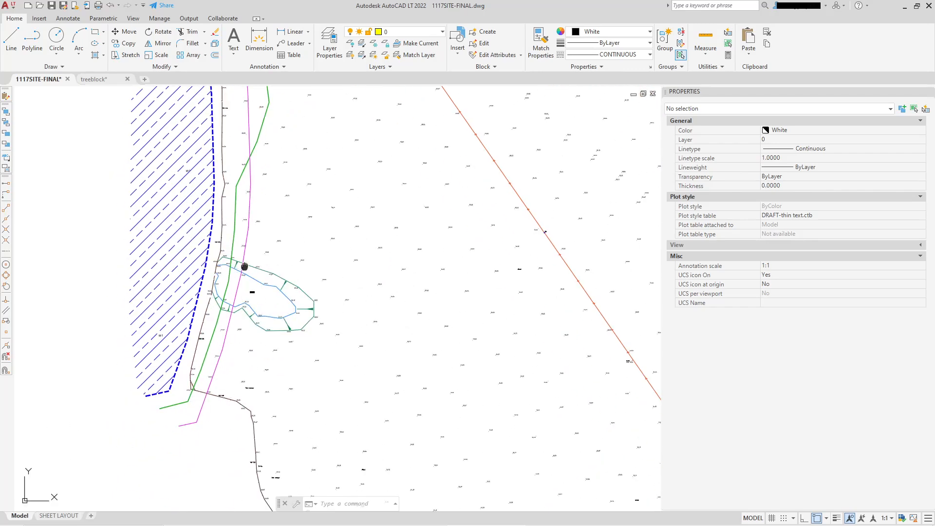
{"action": "middle_click_drag", "start_coordinate": [249, 162], "coordinate": [242, 329]}
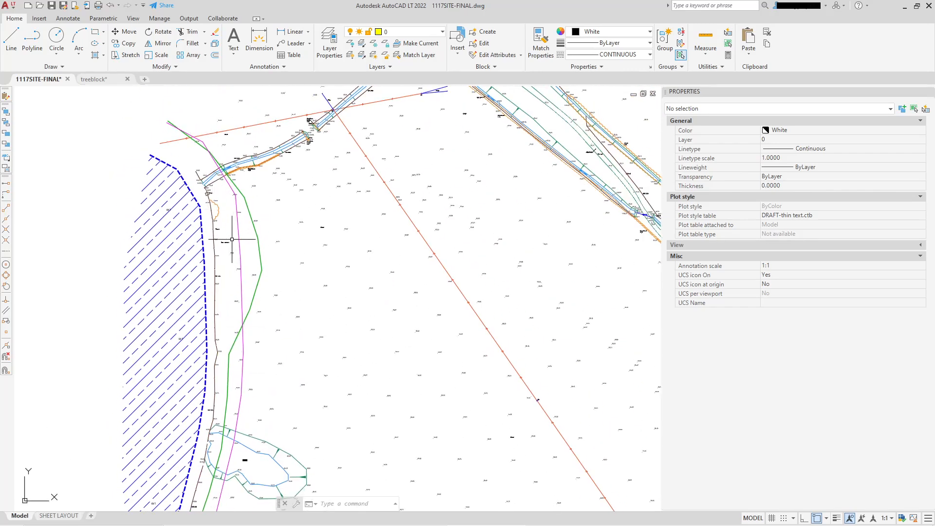
{"action": "middle_click_drag", "start_coordinate": [245, 350], "coordinate": [258, 257]}
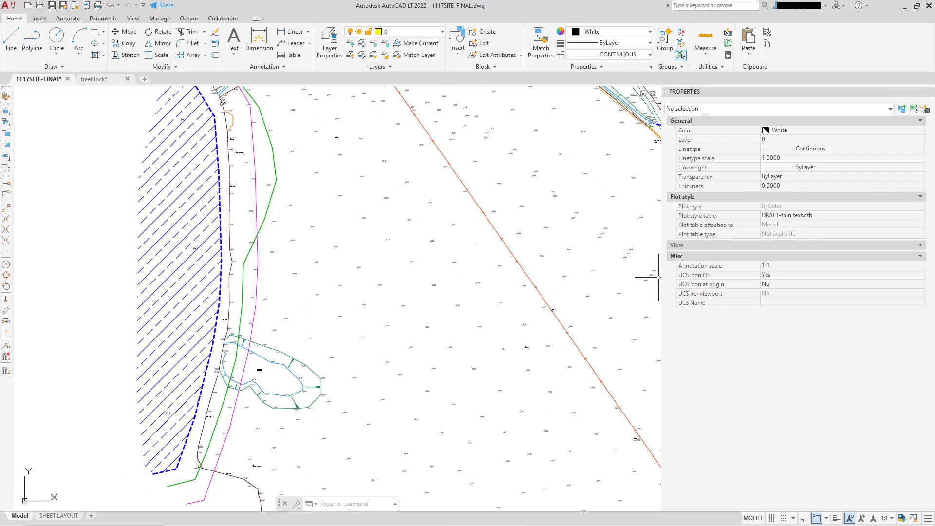
Step: Review the central tree group, the adjoining hedge and the hatched triangular group within the wider site survey
{"action": "scroll", "coordinate": [489, 219], "scroll_direction": "down", "scroll_amount": 5}
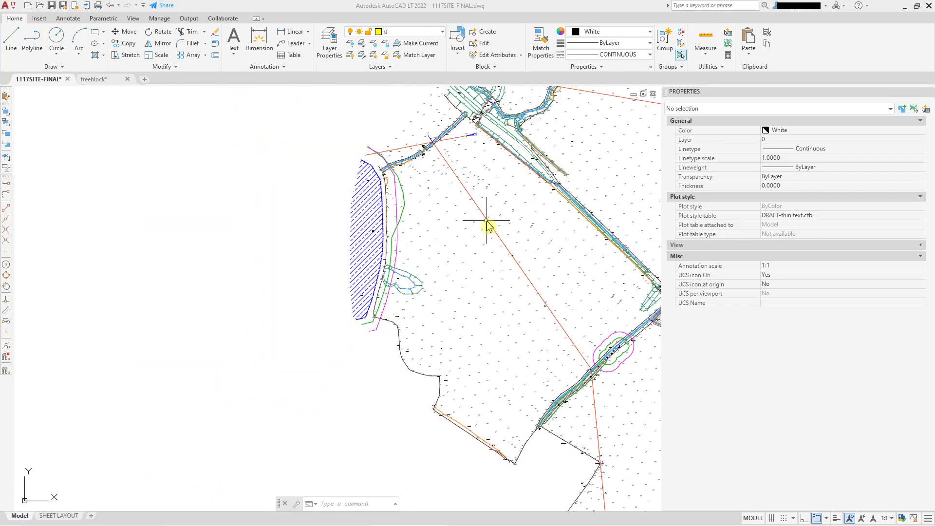
{"action": "scroll", "coordinate": [442, 360], "scroll_direction": "up", "scroll_amount": 8}
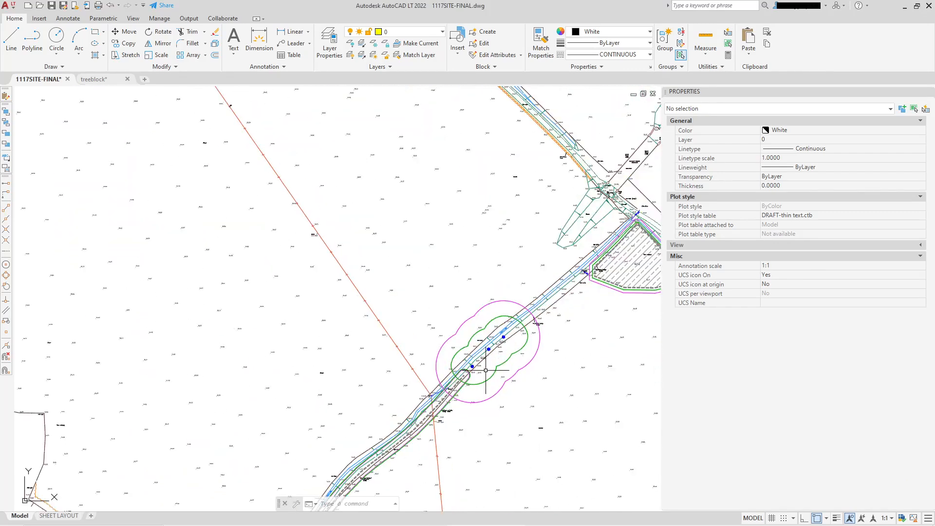
{"action": "middle_click_drag", "start_coordinate": [314, 385], "coordinate": [195, 402]}
{"action": "scroll", "coordinate": [195, 403], "scroll_direction": "up", "scroll_amount": 2}
{"action": "middle_click_drag", "start_coordinate": [438, 234], "coordinate": [388, 313]}
{"action": "scroll", "coordinate": [388, 313], "scroll_direction": "down", "scroll_amount": 6}
{"action": "middle_click_drag", "start_coordinate": [478, 288], "coordinate": [395, 324]}
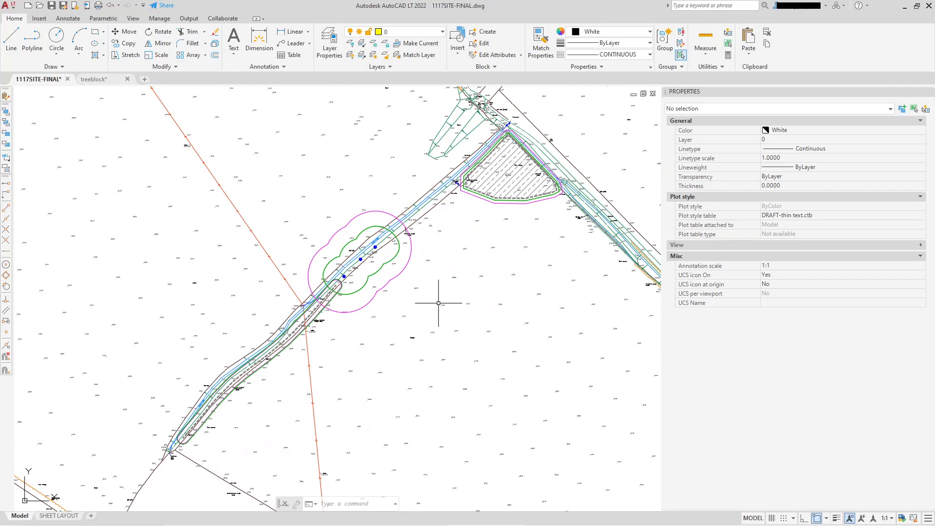
{"action": "middle_click_drag", "start_coordinate": [476, 244], "coordinate": [437, 258]}
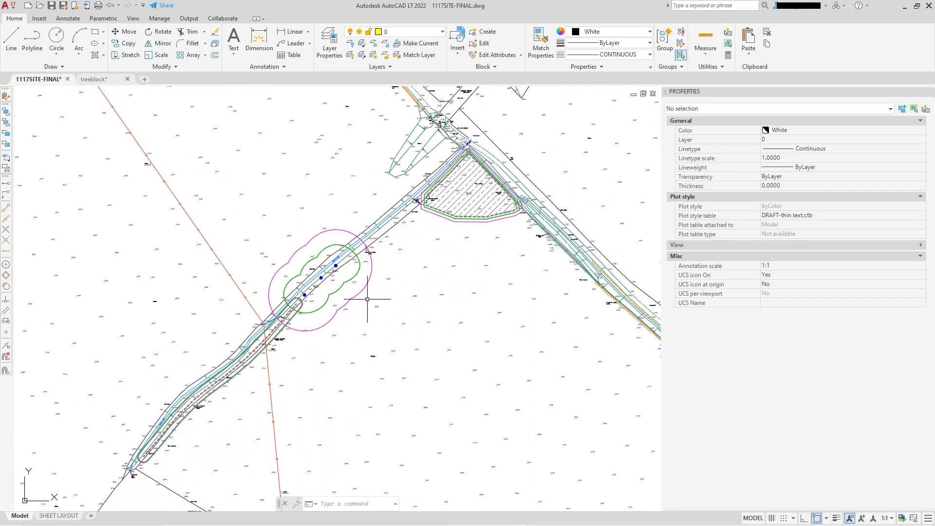
{"action": "scroll", "coordinate": [367, 299], "scroll_direction": "down", "scroll_amount": 4}
{"action": "middle_click_drag", "start_coordinate": [367, 299], "coordinate": [353, 302]}
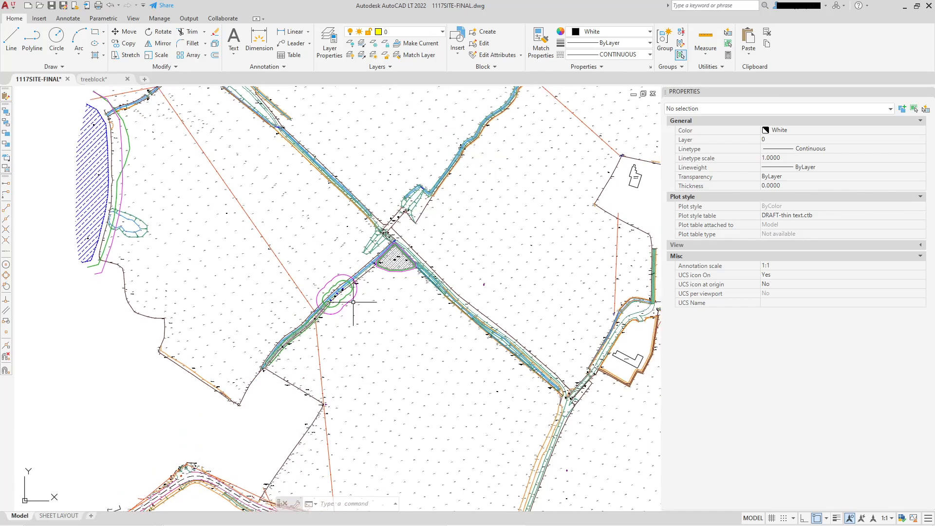